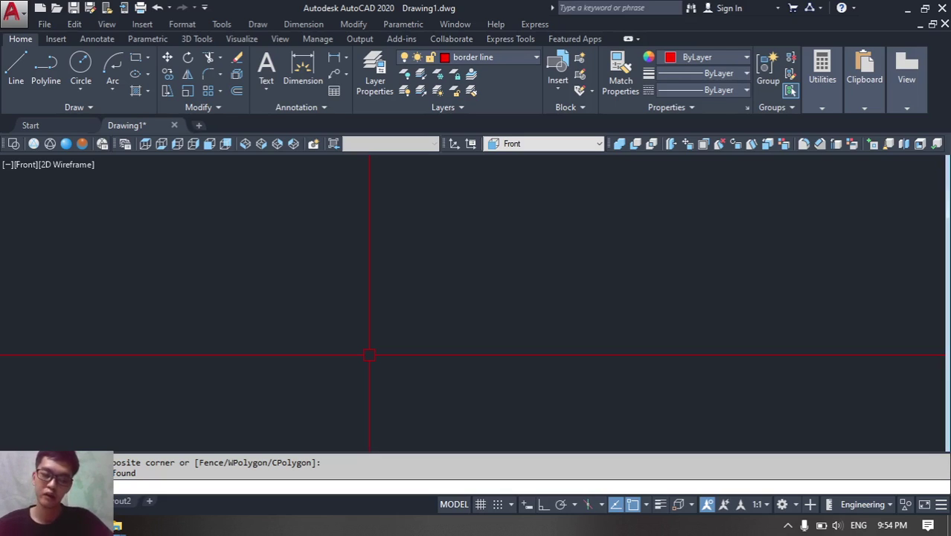
- Try to place the column image 277n3rrq-900 from the Album 1 folder in the drawing, and undo the placement
mouse_move(119, 527)
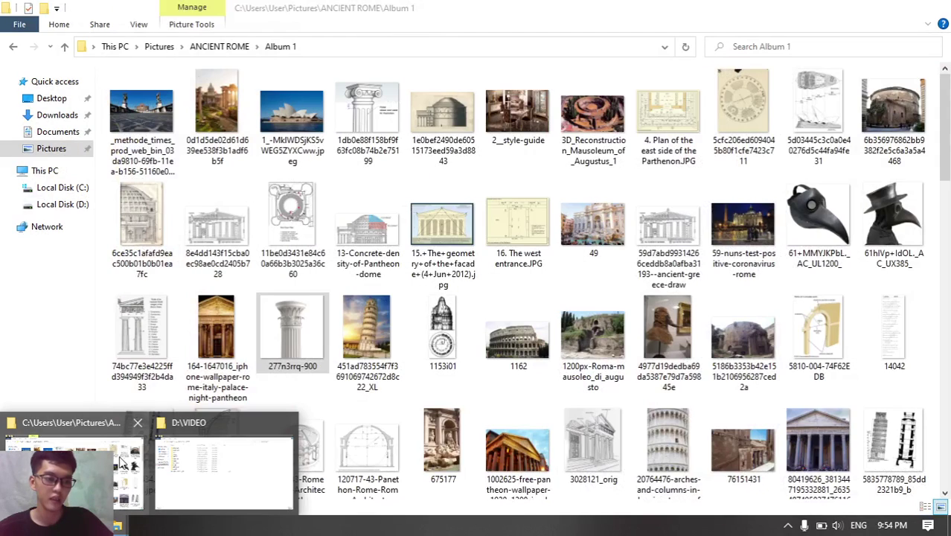
click(119, 462)
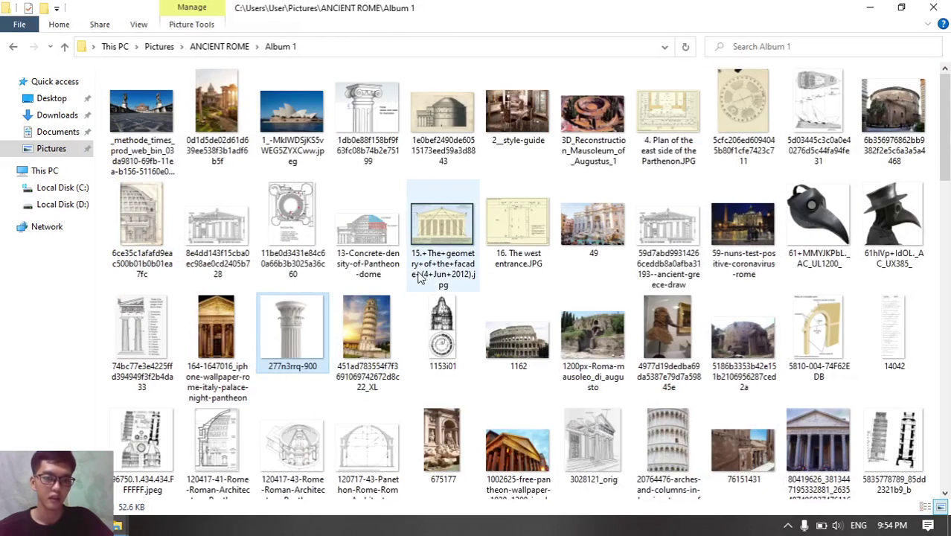
drag(300, 340, 146, 514)
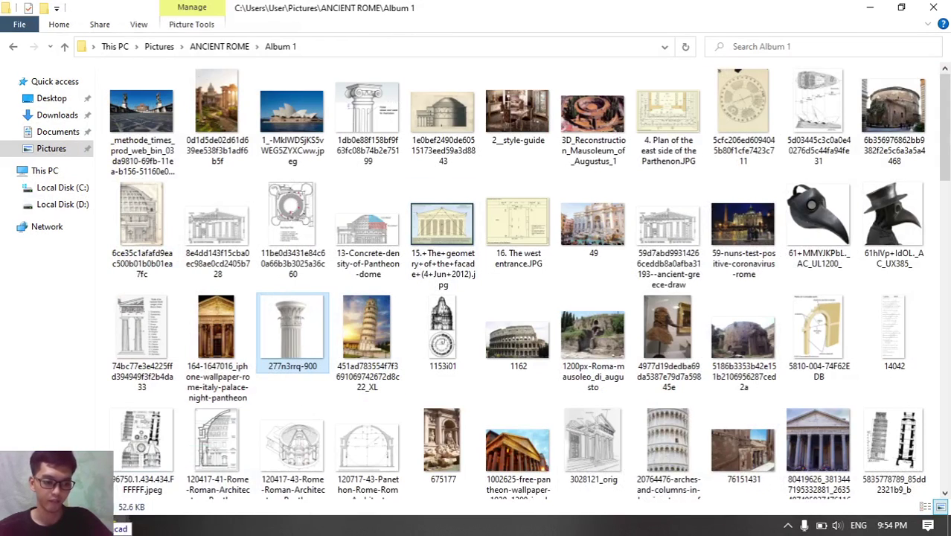
drag(67, 524, 65, 524)
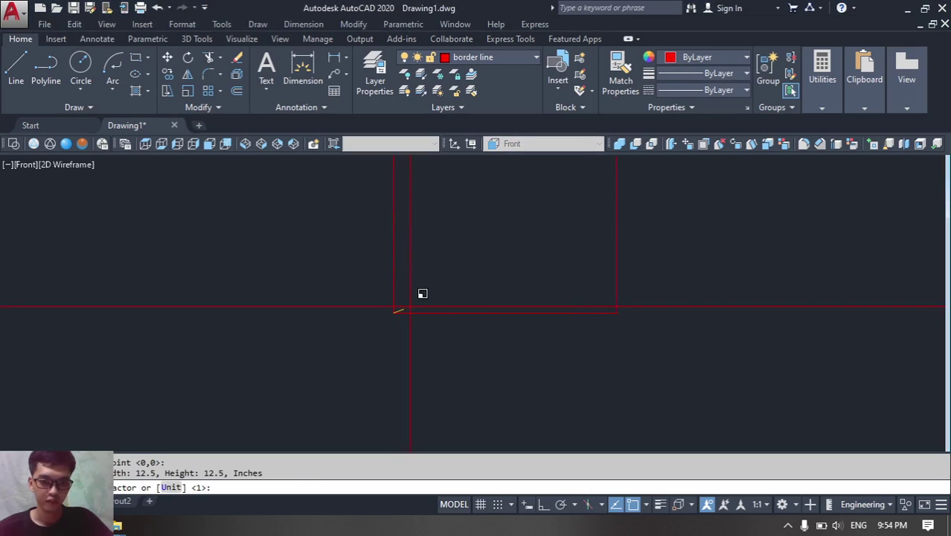
click(498, 311)
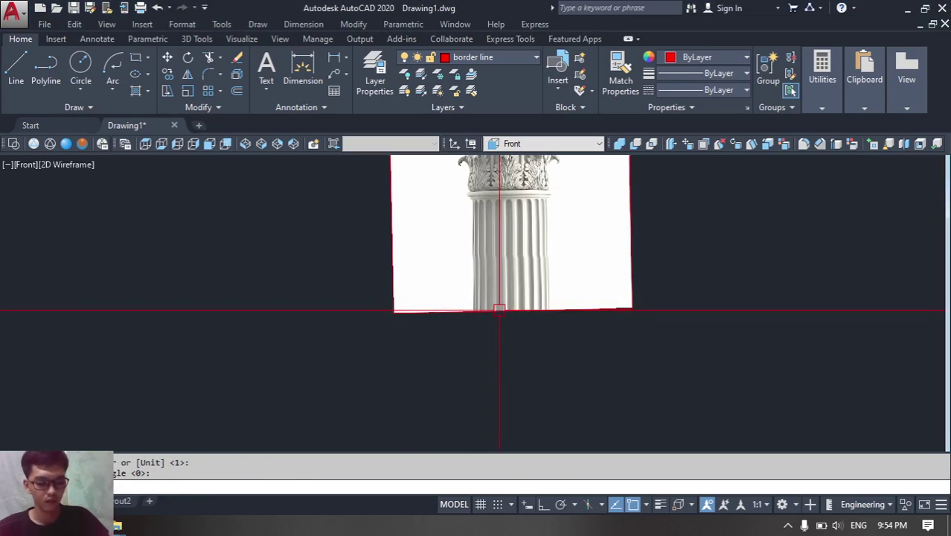
key(ctrl+z)
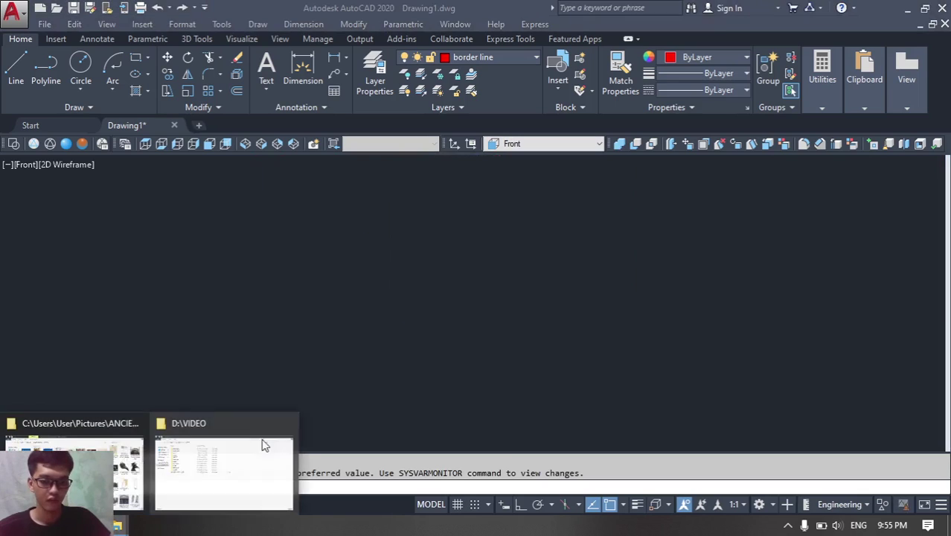
- Turn on Ortho mode and insert the column image 277n3rrq-900 from the Album 1 folder upright in the drawing
click(520, 505)
mouse_move(116, 525)
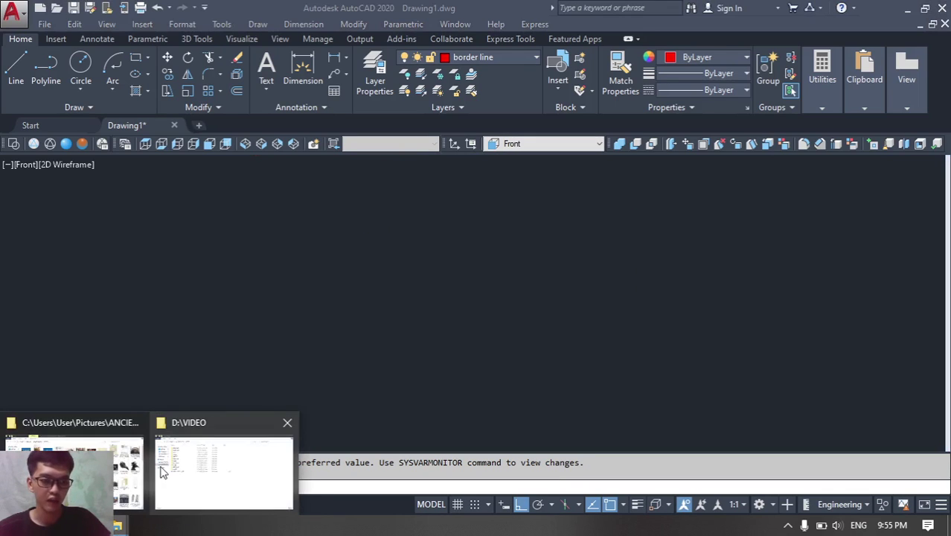
click(74, 472)
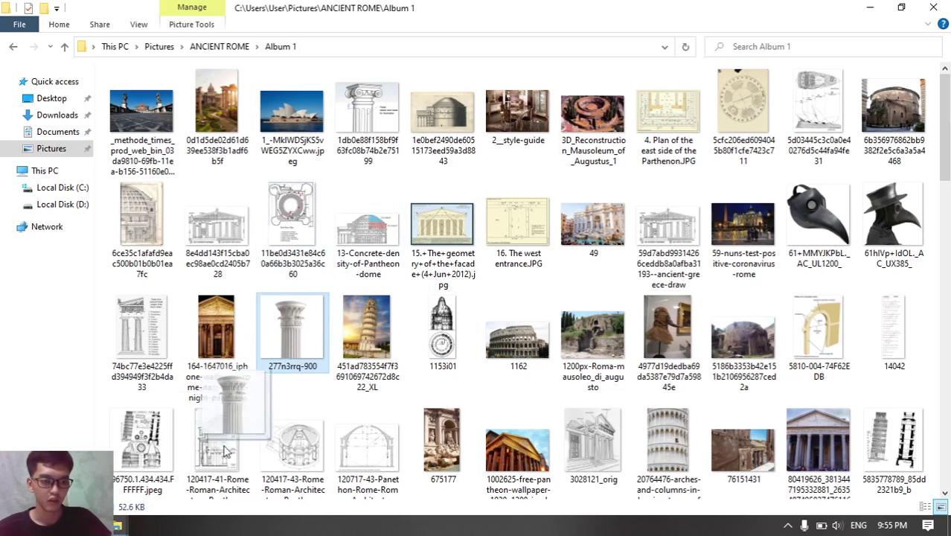
drag(227, 452, 117, 527)
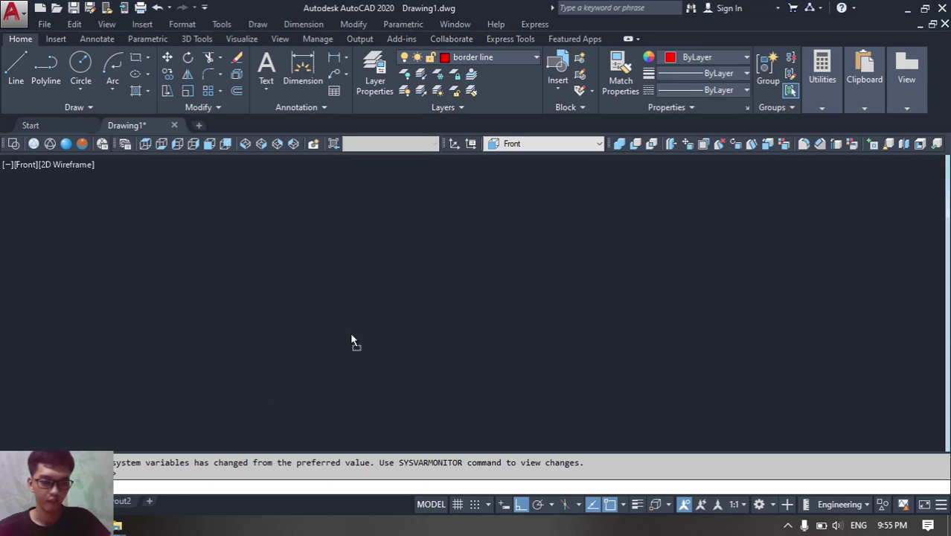
click(438, 340)
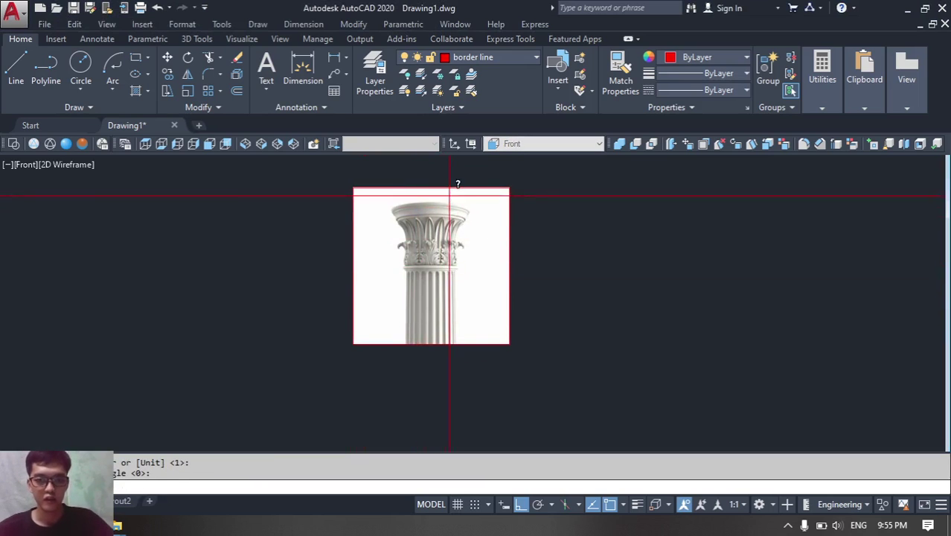
- Measure the vertical distance from the top of the column's capital to the bottom edge of the image
scroll(454, 188, up, 2)
click(422, 210)
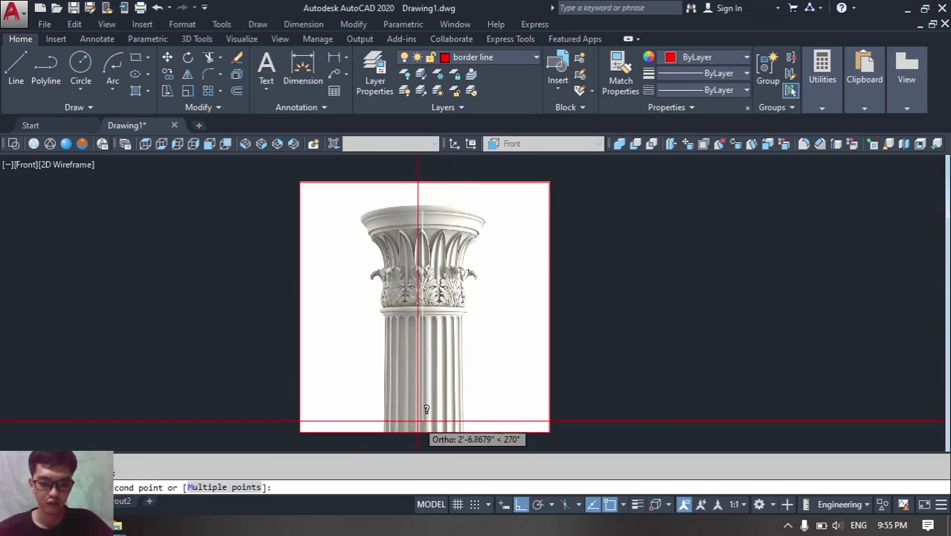
click(421, 430)
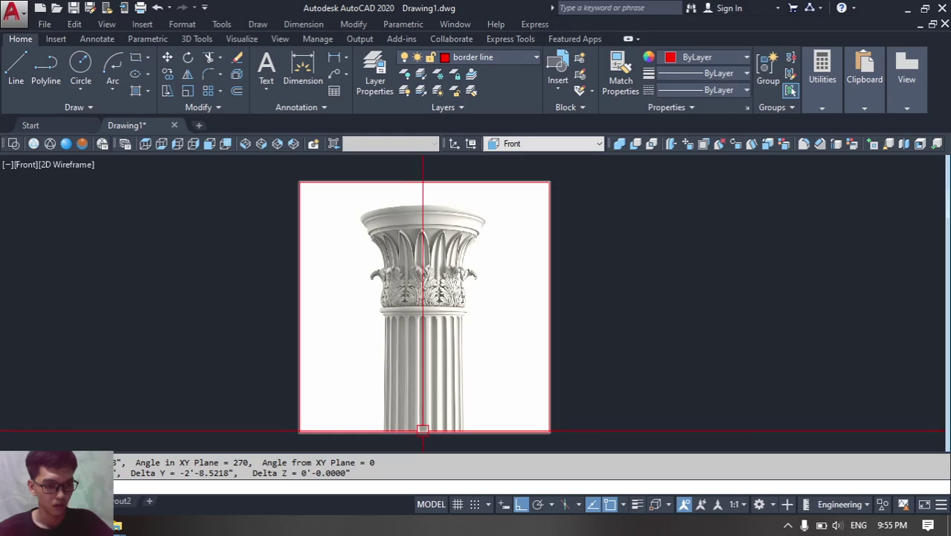
- Draw a vertical center line over the column from the midpoint of the image's bottom edge to its top edge
scroll(446, 314, down, 2)
scroll(444, 276, up, 4)
scroll(470, 251, down, 1)
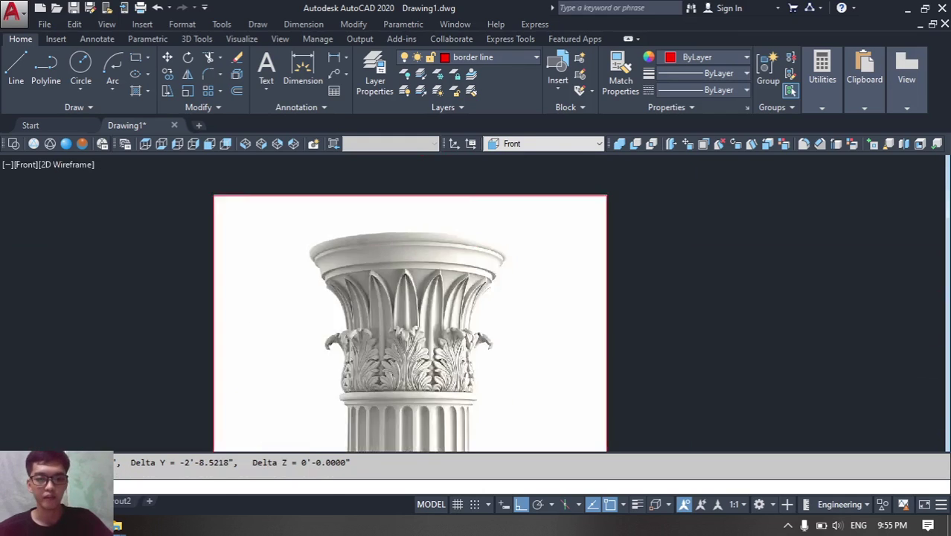
scroll(452, 335, down, 2)
scroll(547, 257, down, 3)
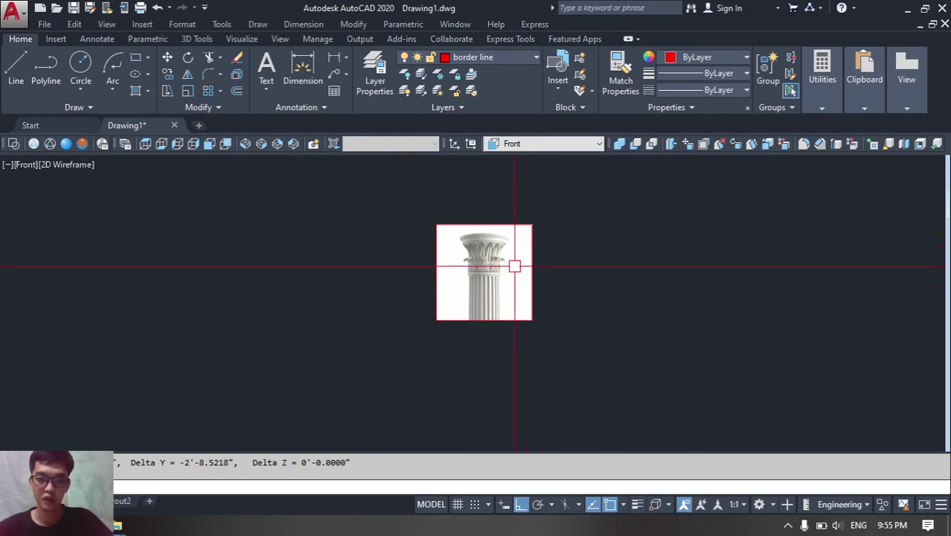
scroll(514, 266, up, 5)
scroll(487, 339, down, 3)
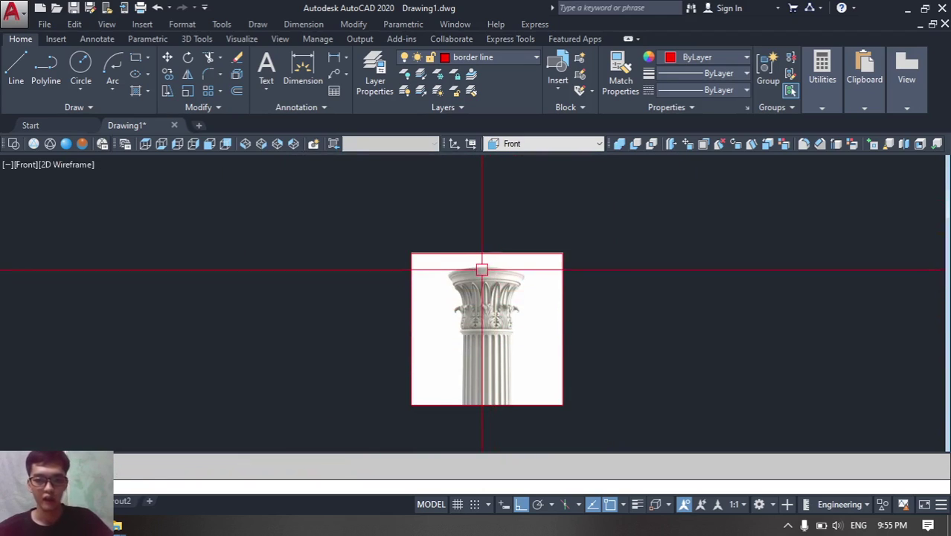
text(l)
key(space)
scroll(483, 269, up, 2)
scroll(487, 282, down, 3)
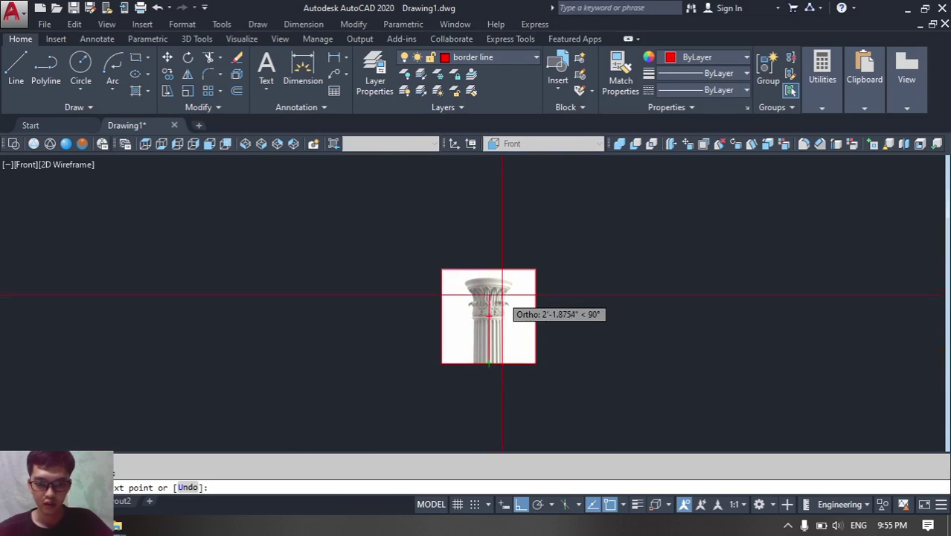
scroll(503, 296, up, 8)
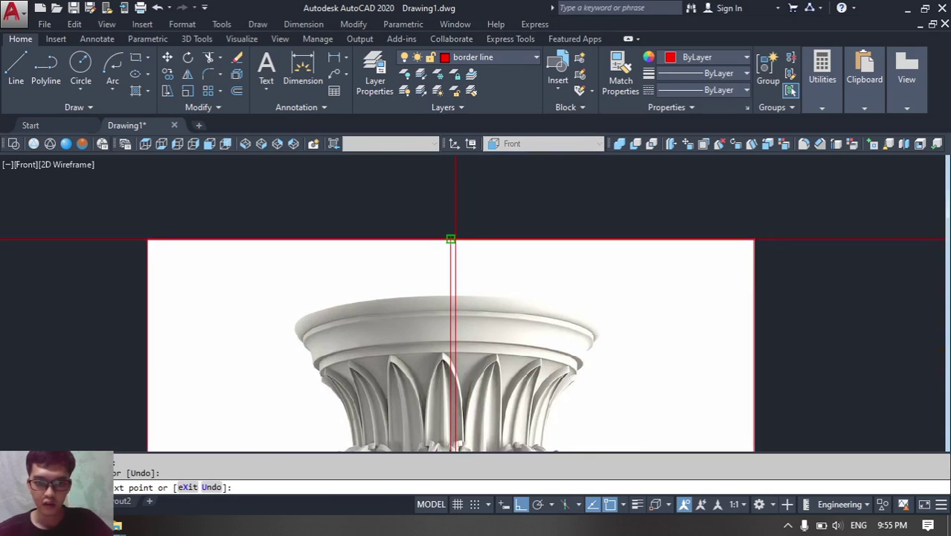
key(Escape)
- Move the vertical center line about 0.48" to the left towards the column's axis
scroll(483, 342, down, 3)
scroll(493, 339, up, 6)
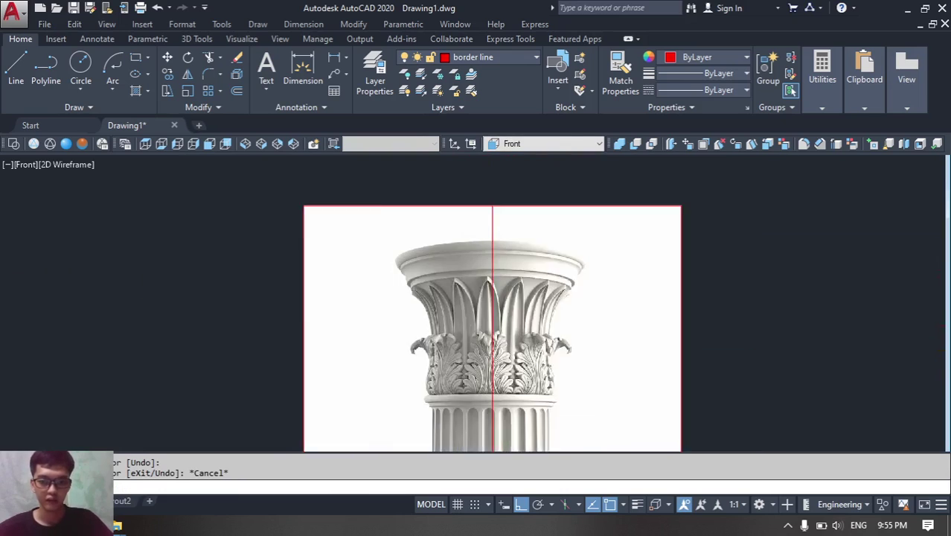
scroll(502, 339, down, 4)
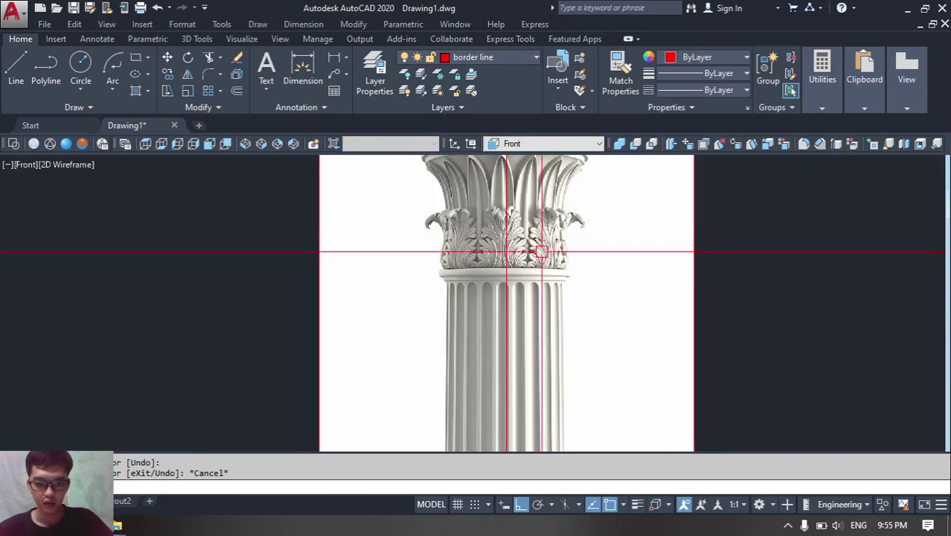
middle_drag(594, 306, 610, 260)
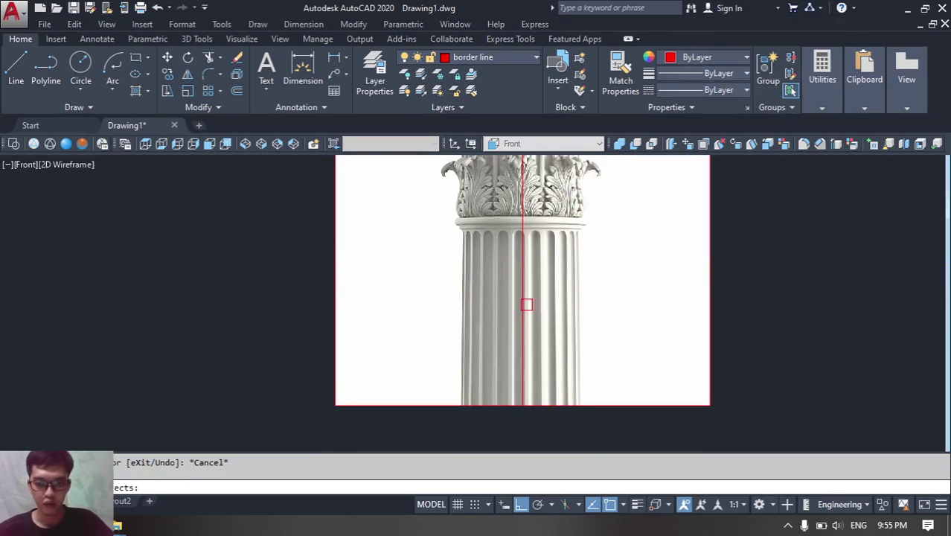
click(526, 305)
key(Return)
click(816, 325)
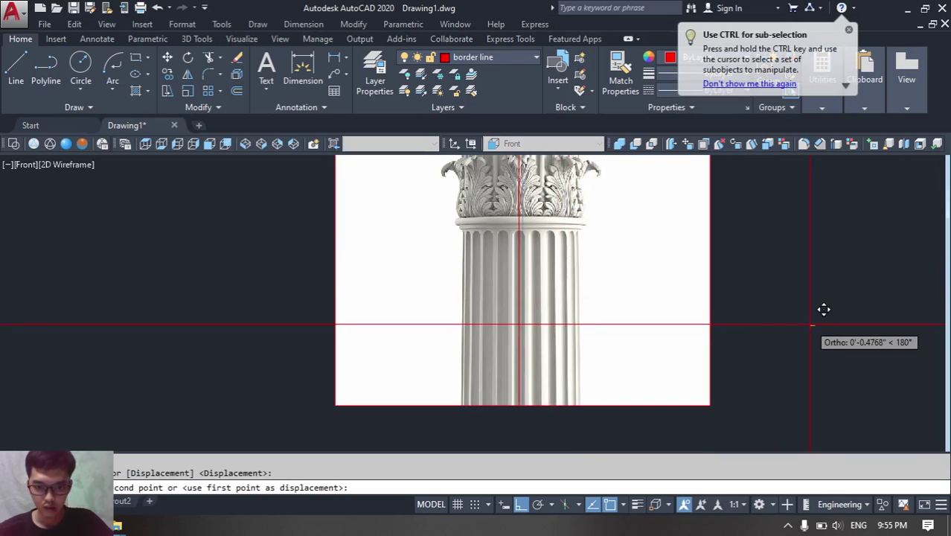
click(810, 325)
- Nudge the vertical center line about 0.1" to the right to fit the middle flute of the shaft
scroll(745, 281, down, 2)
scroll(647, 251, up, 6)
key(space)
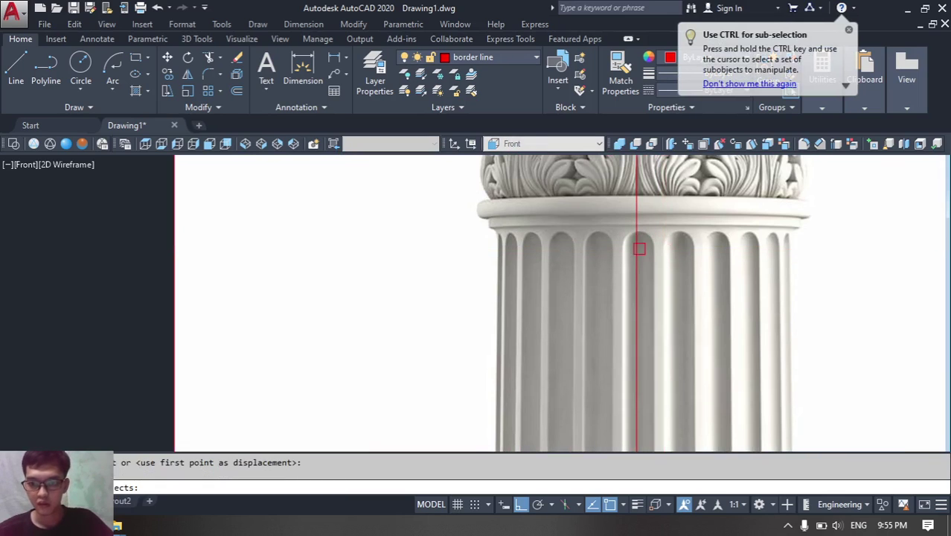
click(638, 248)
key(space)
scroll(652, 234, up, 5)
click(660, 232)
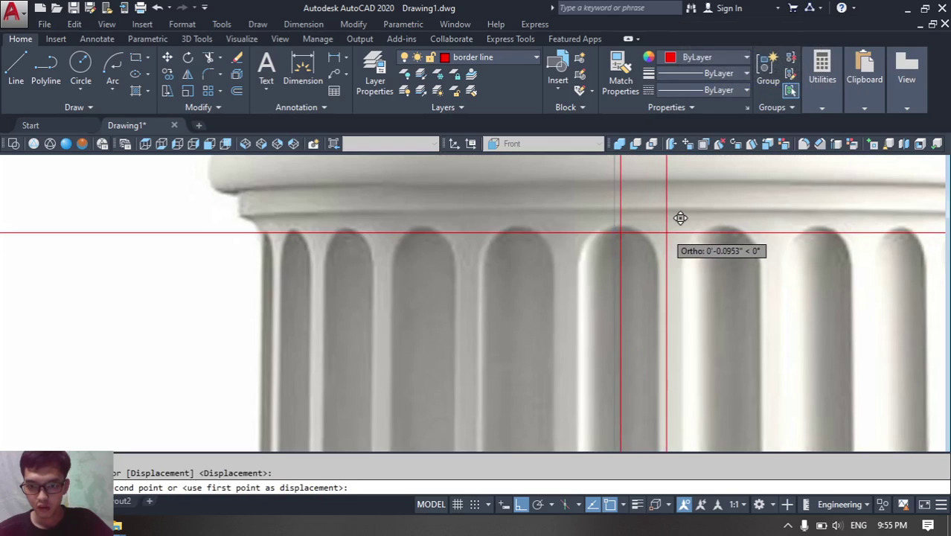
click(667, 232)
- Draw a horizontal line from the capital's outer right rim to the vertical center line
scroll(667, 232, down, 4)
middle_drag(666, 233, 524, 320)
scroll(524, 321, down, 4)
text(l)
key(space)
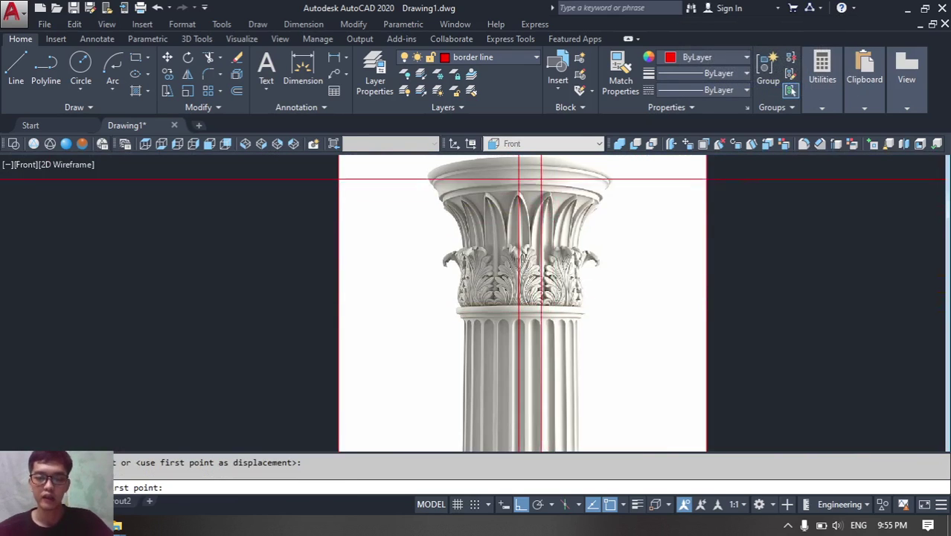
scroll(541, 178, up, 4)
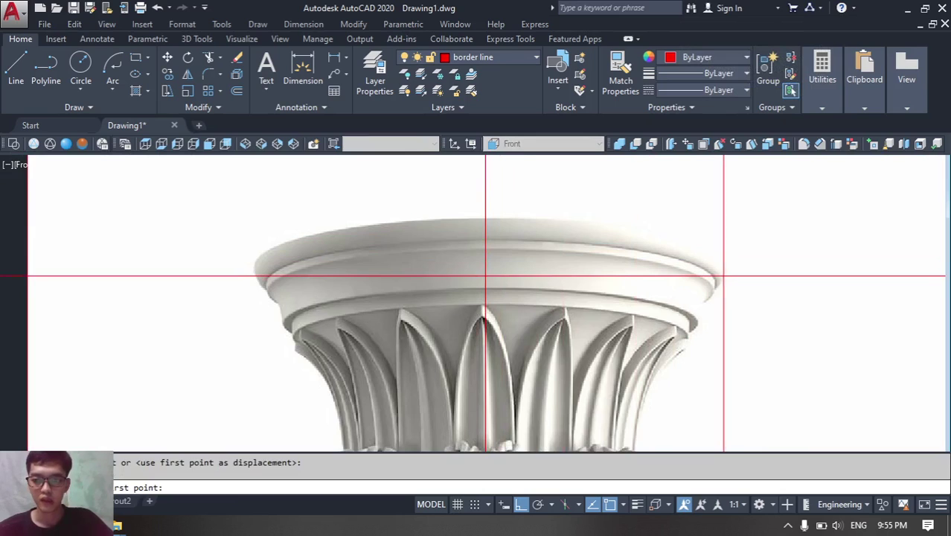
click(722, 276)
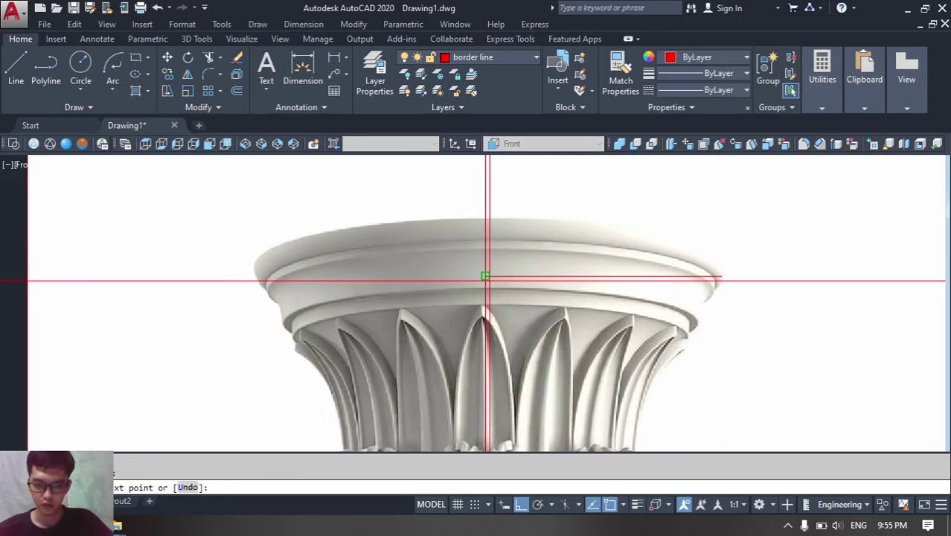
key(Escape)
- Trace the capital's upper right rim with a stepped line starting at the horizontal line's outer end, alternating downward and inward segments
scroll(476, 245, down, 4)
scroll(593, 239, up, 5)
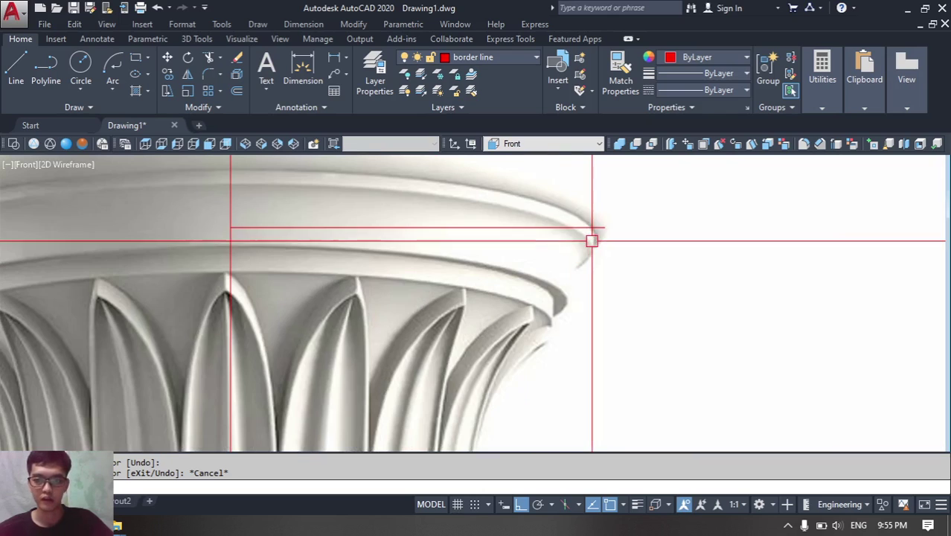
key(Return)
click(603, 227)
scroll(602, 227, up, 3)
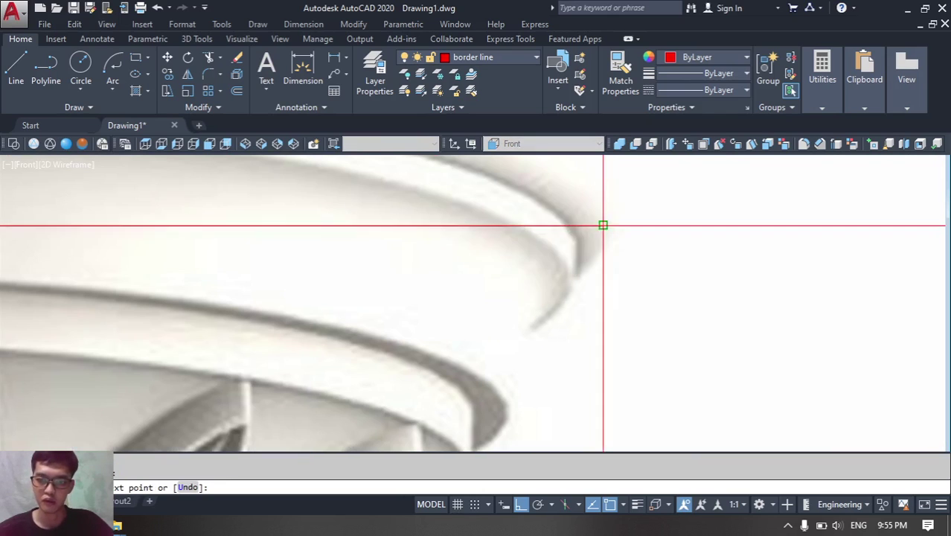
click(601, 270)
click(585, 271)
click(585, 327)
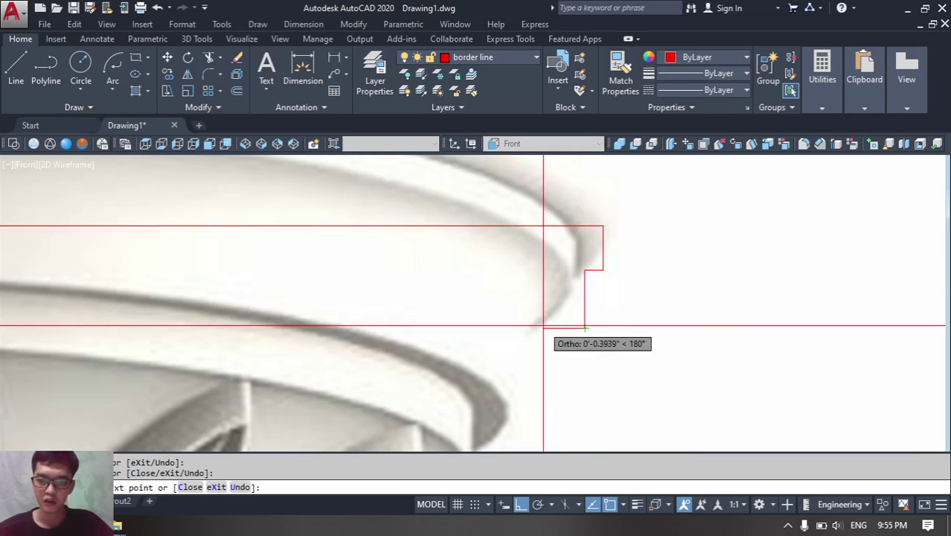
click(537, 327)
click(526, 436)
- Continue the stepped profile inward and down around the lower moulding, ending above the outermost leaf
middle_drag(529, 421, 617, 251)
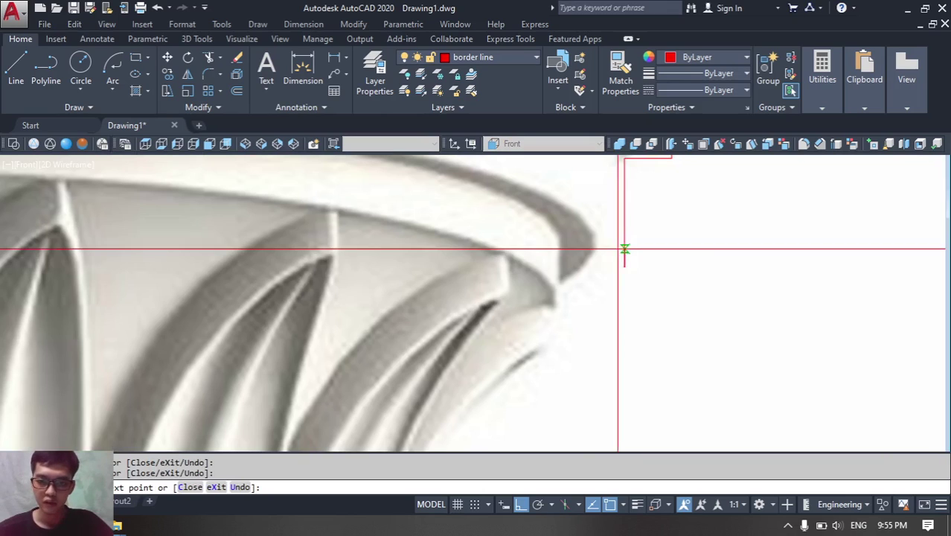
click(583, 266)
click(584, 314)
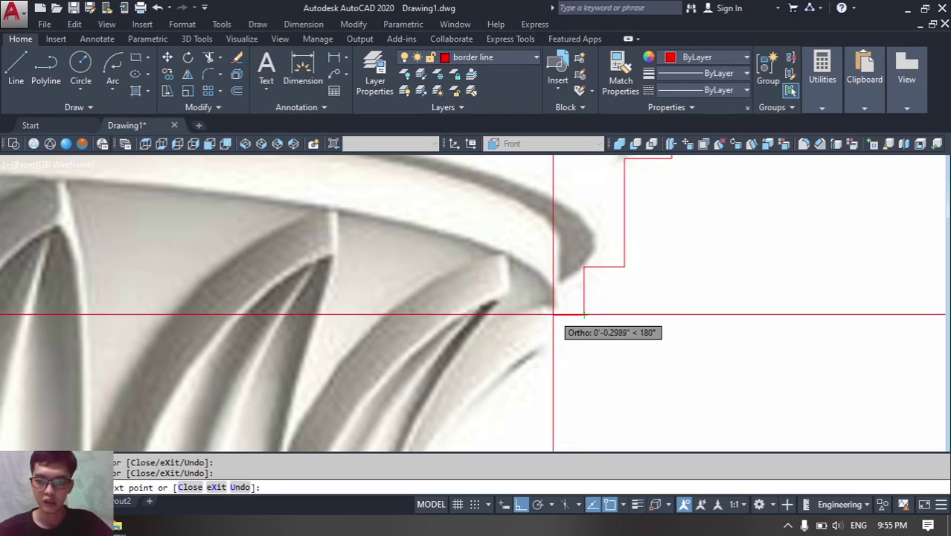
click(553, 315)
key(Escape)
scroll(553, 314, down, 6)
scroll(556, 303, up, 4)
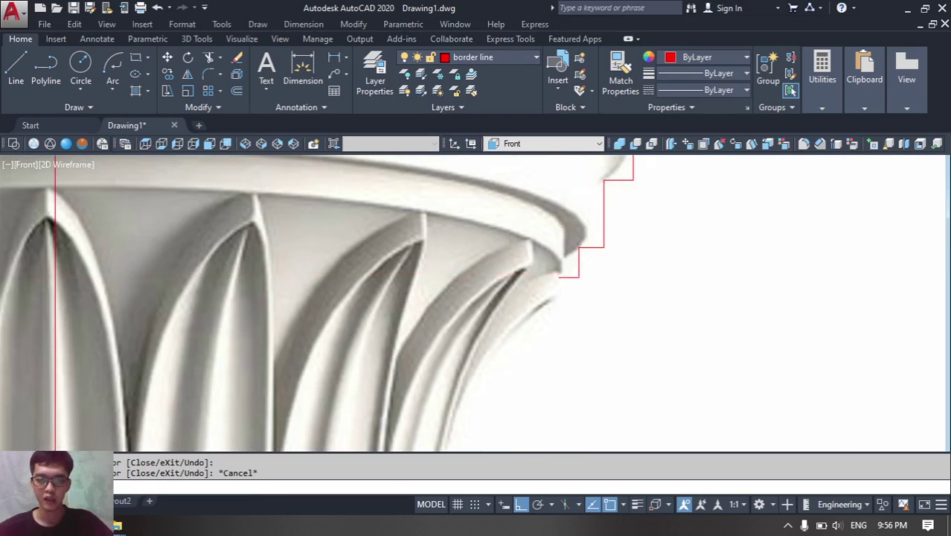
scroll(565, 273, down, 6)
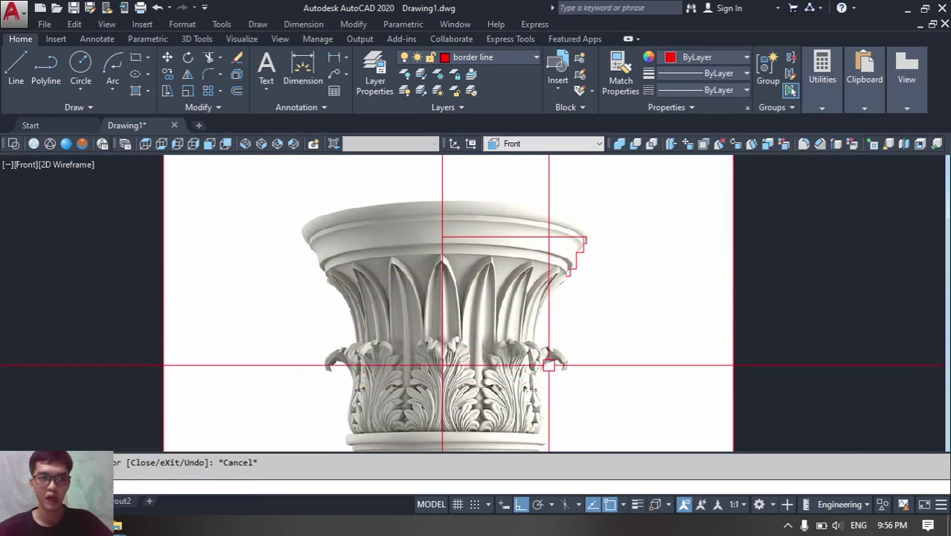
click(114, 92)
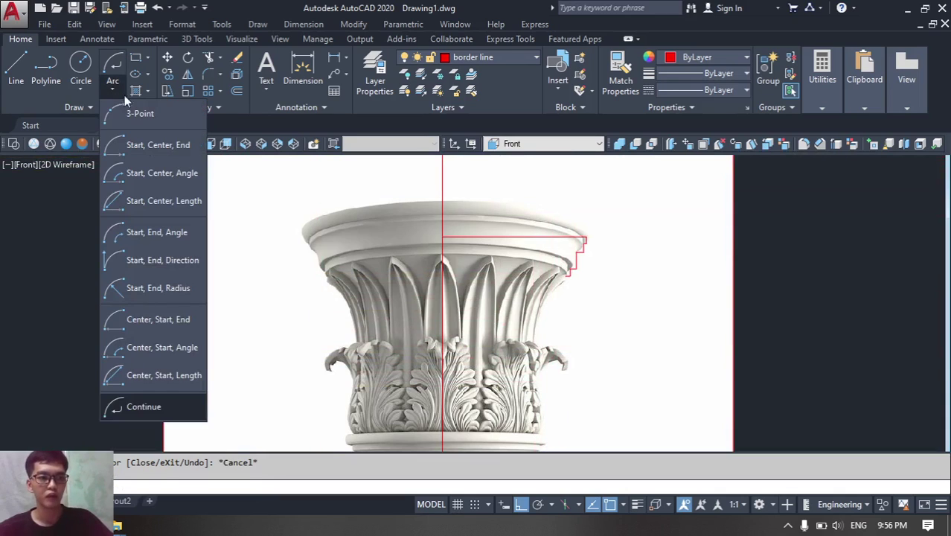
click(136, 113)
text(a)
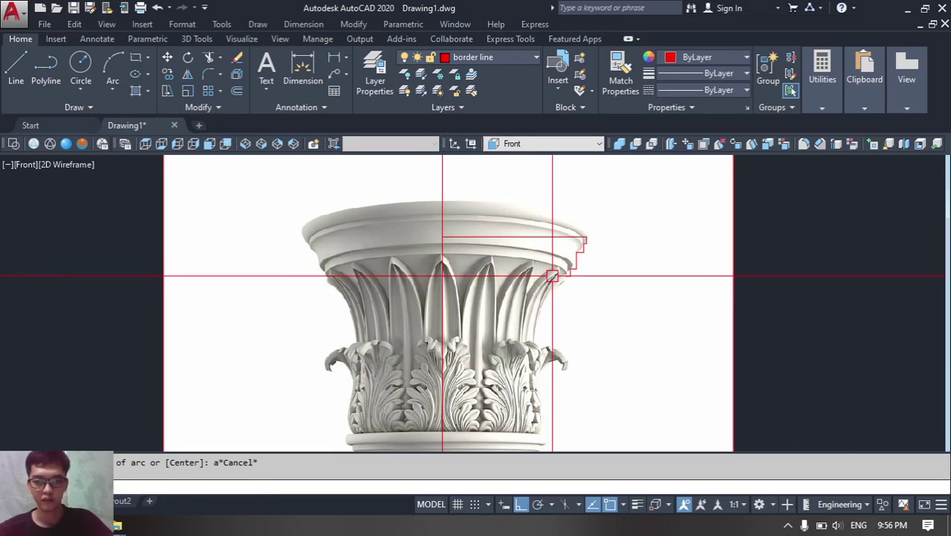
- Draw a three-point arc from the lower end of the stepped profile down along the capital's bell to the leaf zone
text(a)
key(Return)
scroll(557, 275, up, 5)
click(576, 279)
scroll(577, 282, down, 5)
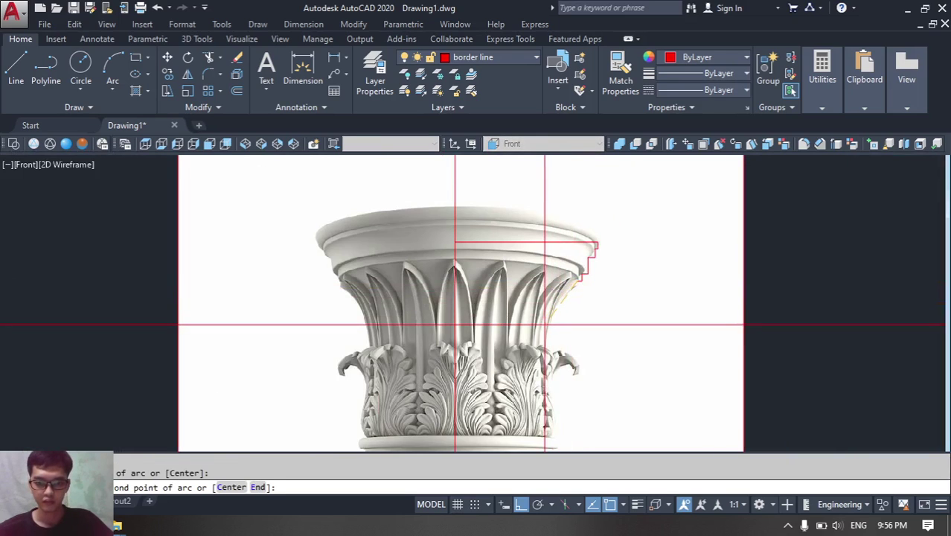
click(543, 333)
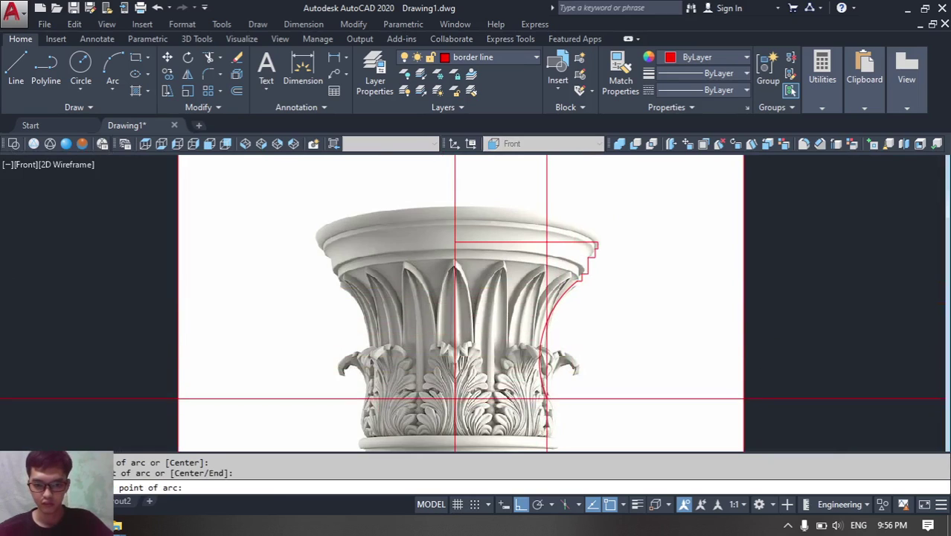
- Continue with a tangent arc from the bell curve's lower end down to the ring moulding above the shaft
click(115, 93)
click(162, 403)
scroll(521, 357, up, 2)
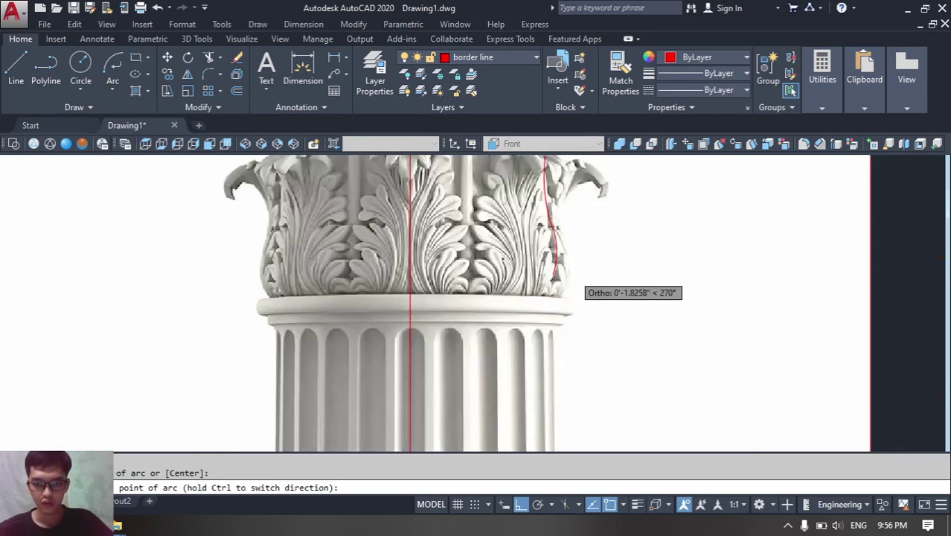
scroll(577, 279, up, 2)
click(530, 309)
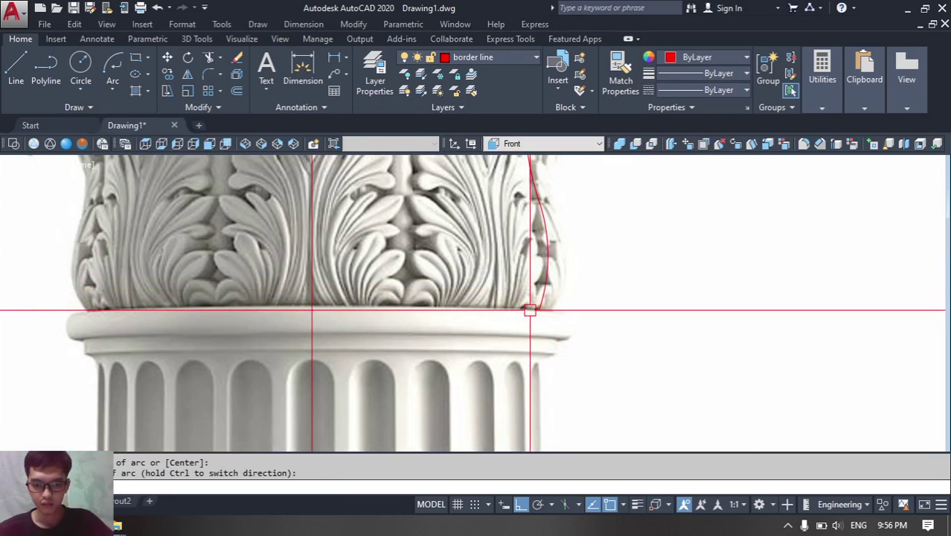
- Trace the ring moulding below the leaves with a stepped line, starting outward from the arc's lower end and alternating downward and inward segments
scroll(582, 306, up, 4)
text(l)
key(Return)
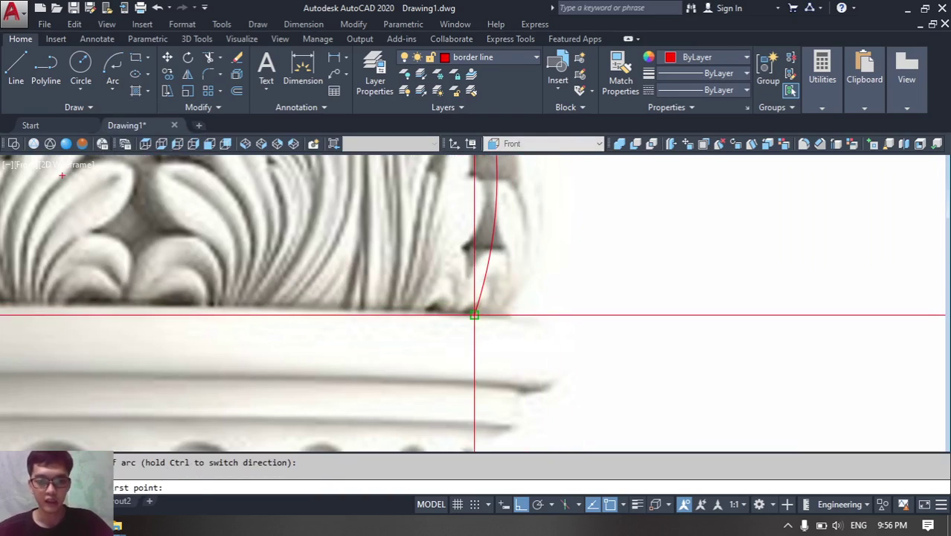
click(534, 315)
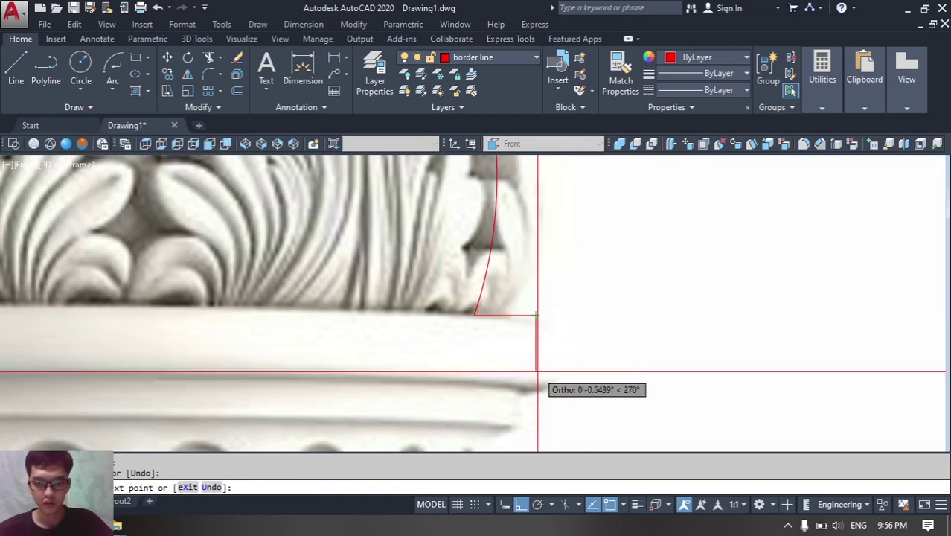
click(535, 392)
click(521, 392)
middle_drag(520, 392, 553, 288)
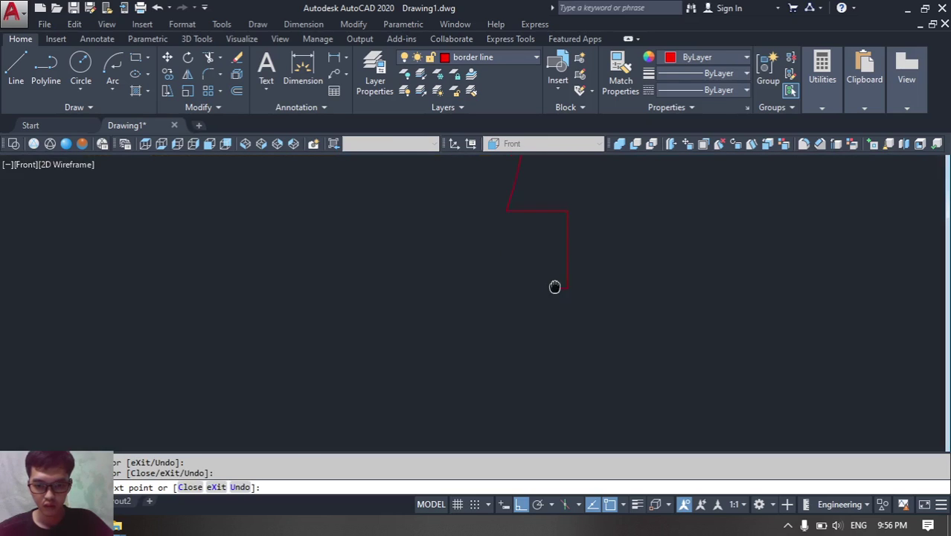
click(552, 328)
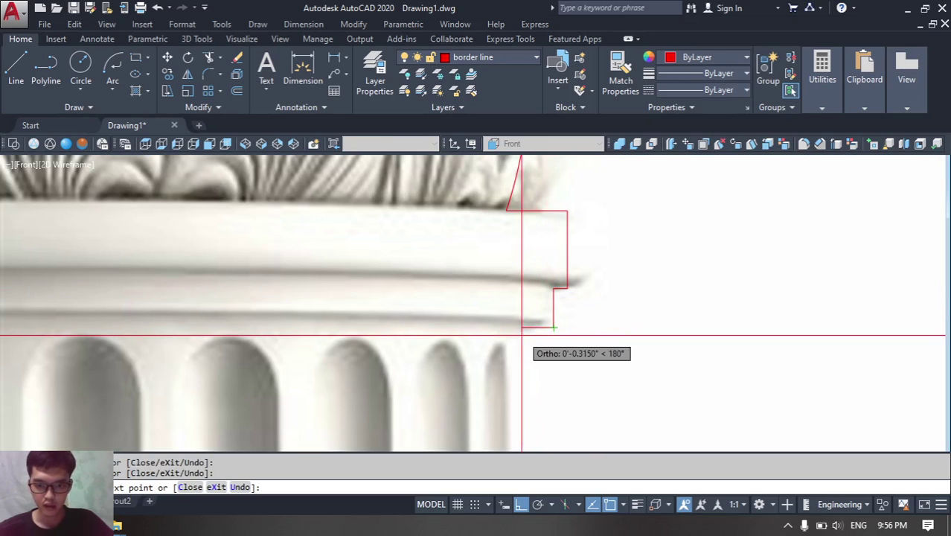
- Extend the profile line inward to the shaft's outer edge and straight down to the reference image's lower border
scroll(514, 332, down, 3)
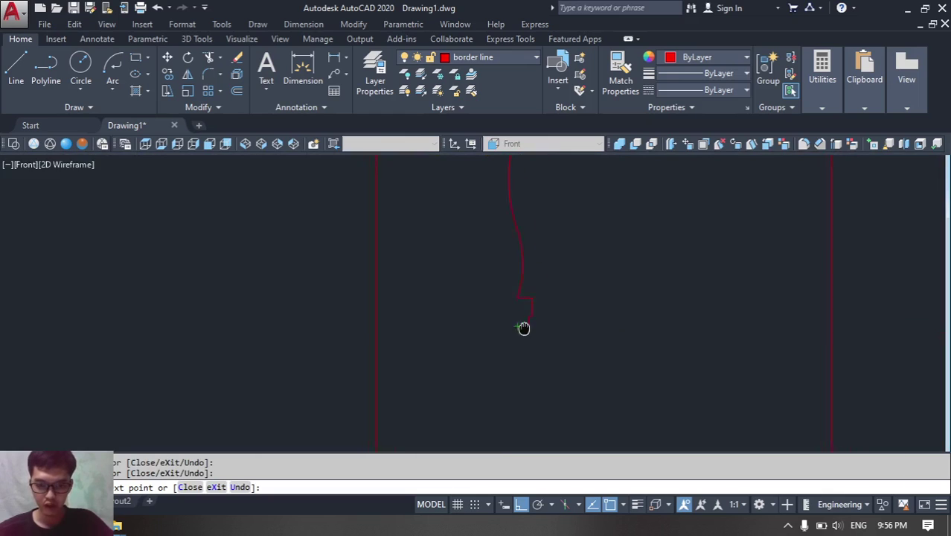
scroll(547, 379, up, 4)
scroll(566, 350, up, 2)
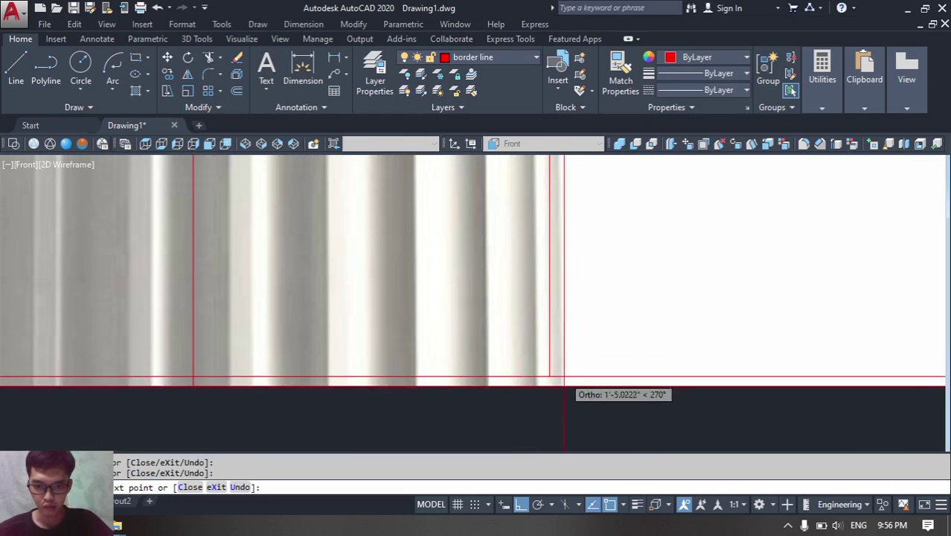
scroll(550, 386, down, 4)
key(Escape)
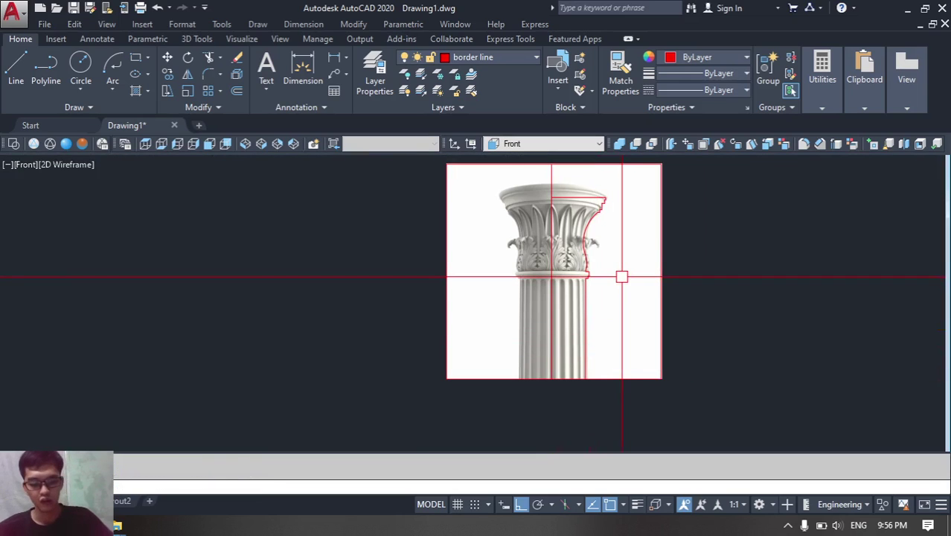
- Copy the traced half-profile horizontally to an empty area on the right side of the reference image
text(co)
key(Return)
click(527, 178)
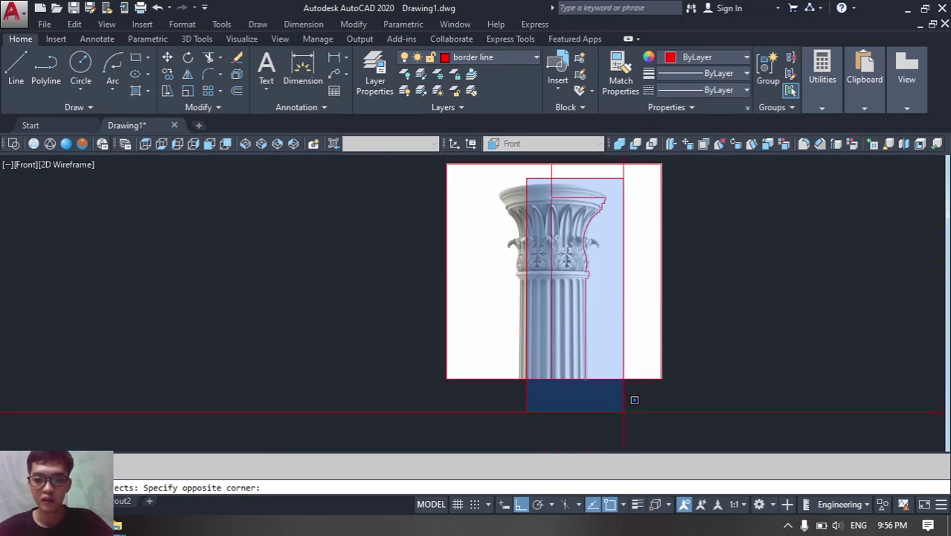
click(624, 411)
key(Return)
click(575, 415)
scroll(610, 404, down, 3)
click(743, 406)
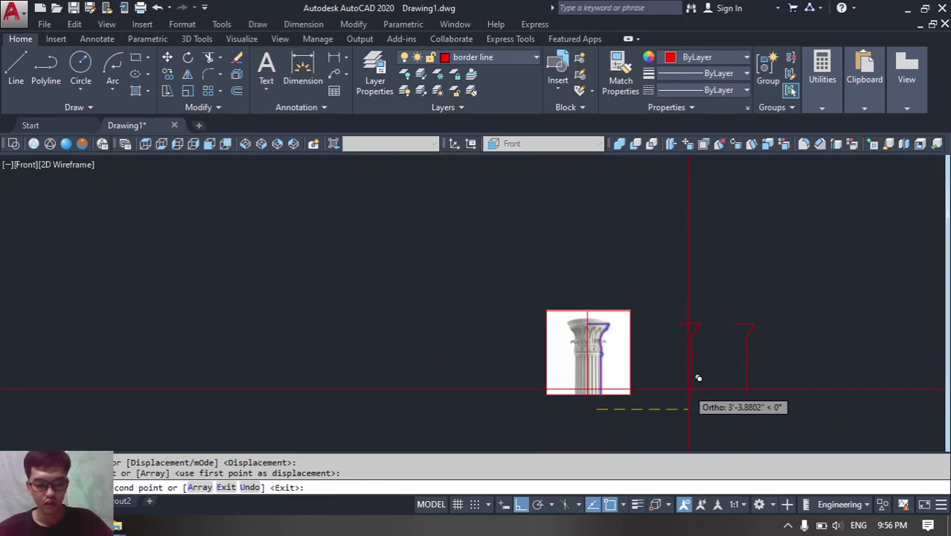
key(Escape)
- Join the traced profile segments on the reference image
scroll(577, 318, up, 4)
text(j)
key(Return)
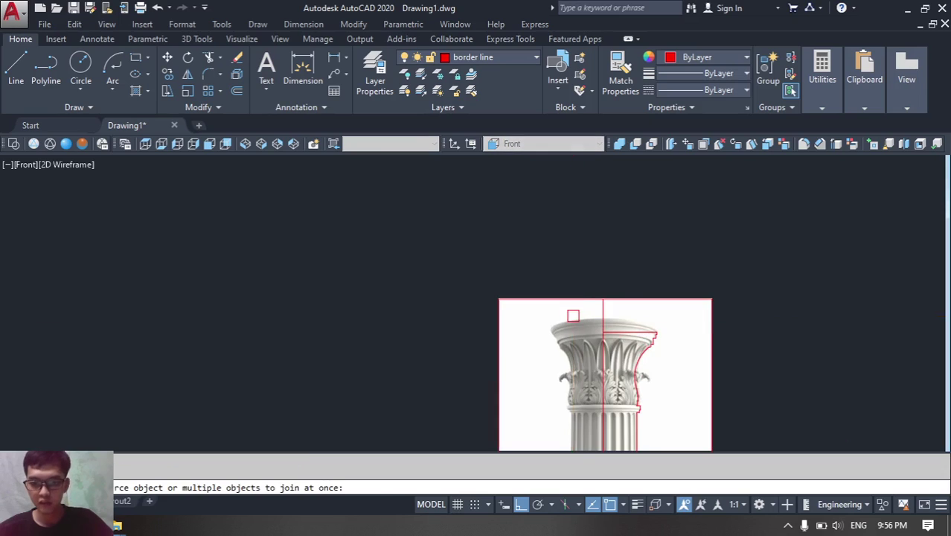
click(573, 314)
scroll(579, 317, down, 6)
click(616, 392)
key(Return)
- Draw a line across the shaft's base between the profile's lower end and the center line, and join it to the profile
scroll(602, 335, up, 4)
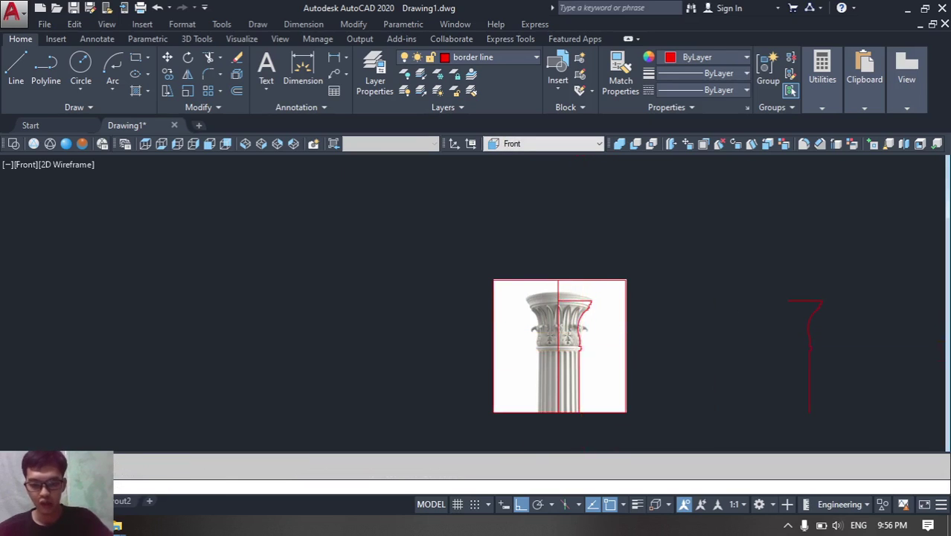
scroll(589, 380, up, 5)
text(l)
key(Return)
middle_drag(585, 379, 607, 262)
click(572, 389)
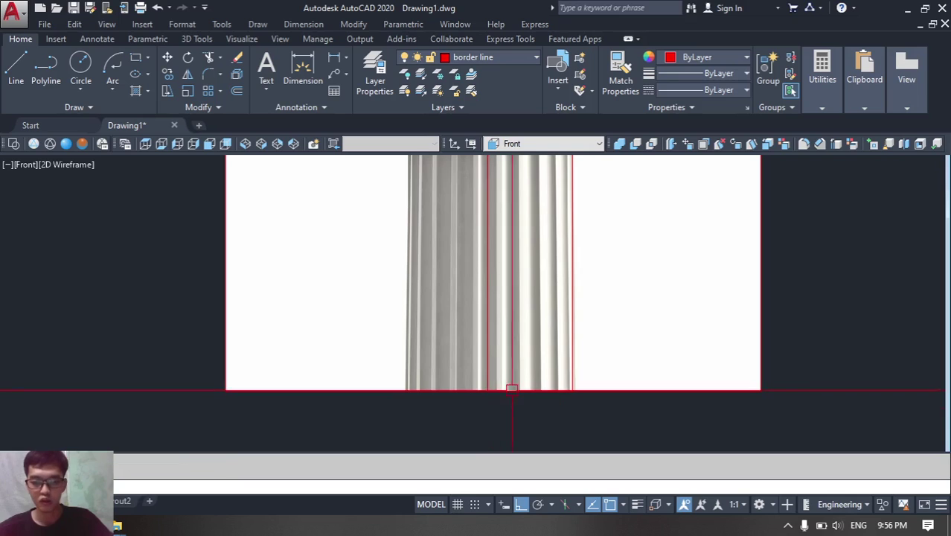
click(599, 428)
key(Return)
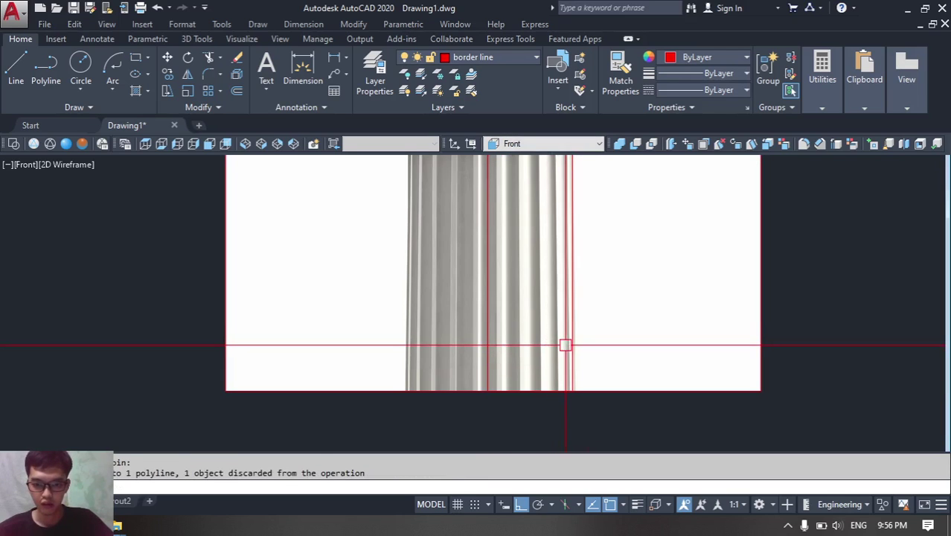
- Move the joined half-profile horizontally off the reference image to the space before its copy
click(573, 343)
scroll(573, 344, down, 4)
text(m)
key(Return)
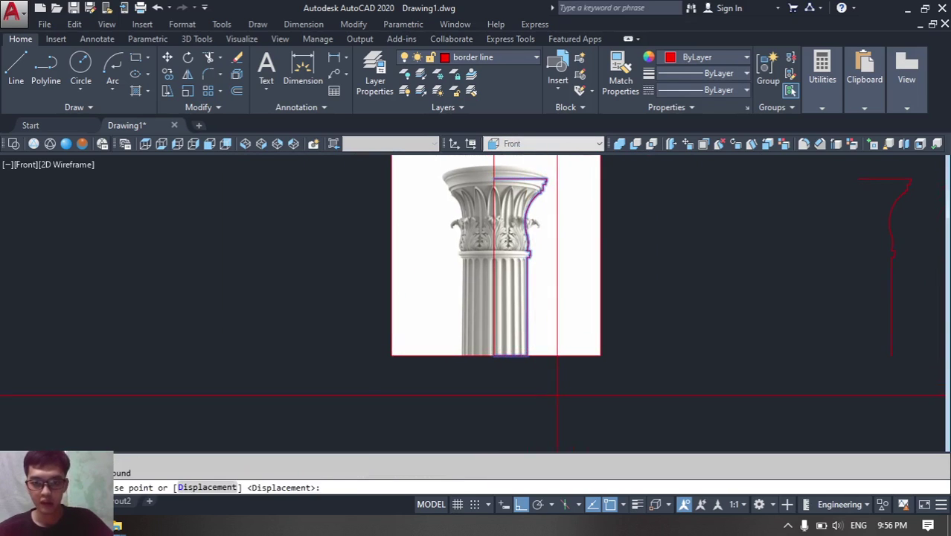
click(557, 396)
scroll(592, 397, down, 4)
click(684, 395)
scroll(572, 312, up, 2)
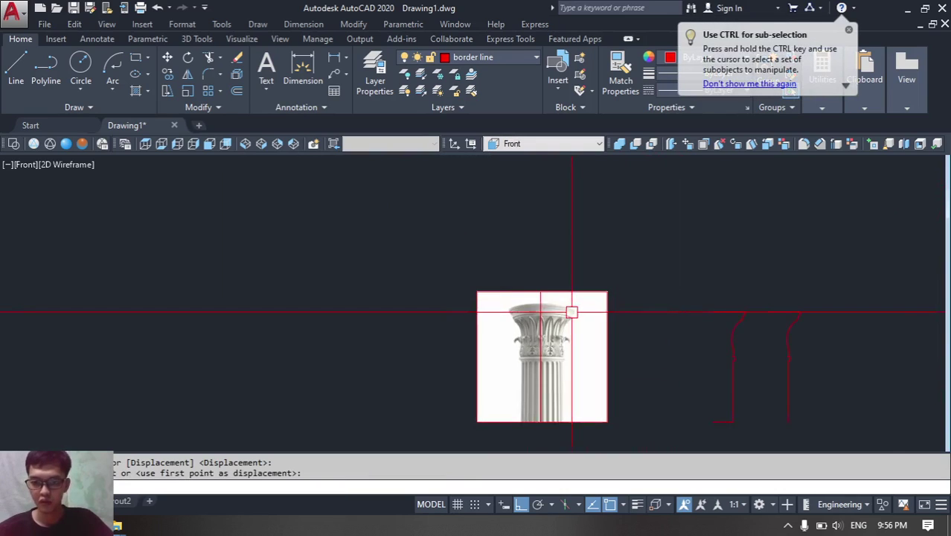
- Switch to the SE Isometric view and revolve the joined profile 360° about the vertical axis through its inner endpoints
middle_drag(572, 311, 310, 229)
click(265, 144)
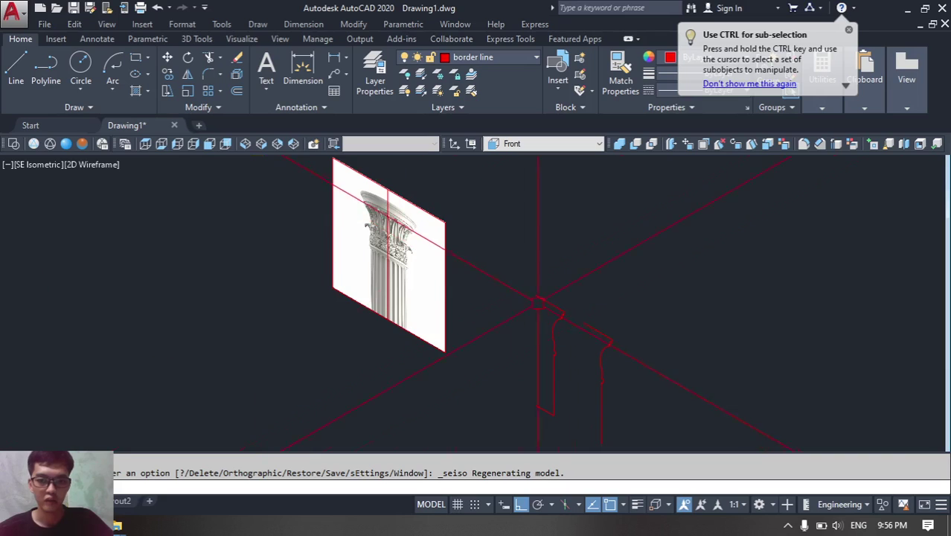
scroll(552, 294, up, 2)
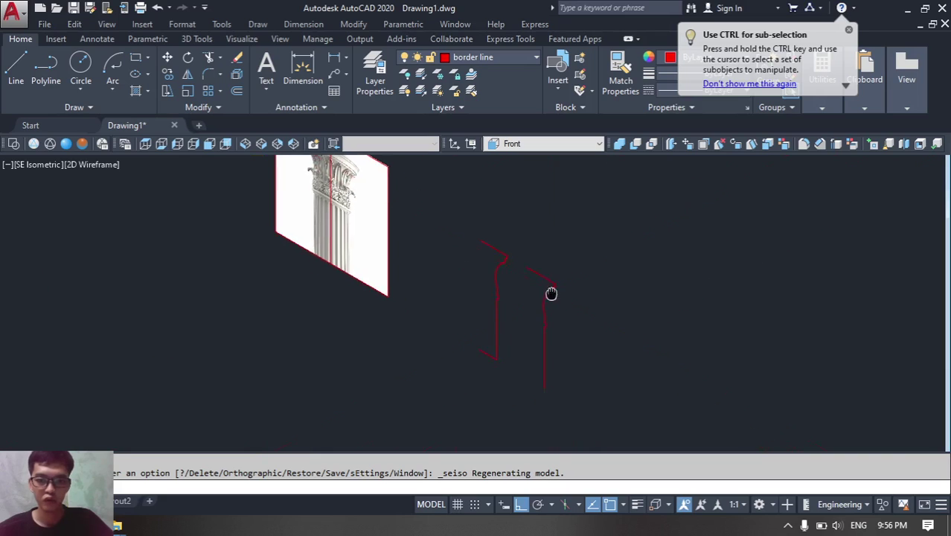
click(195, 38)
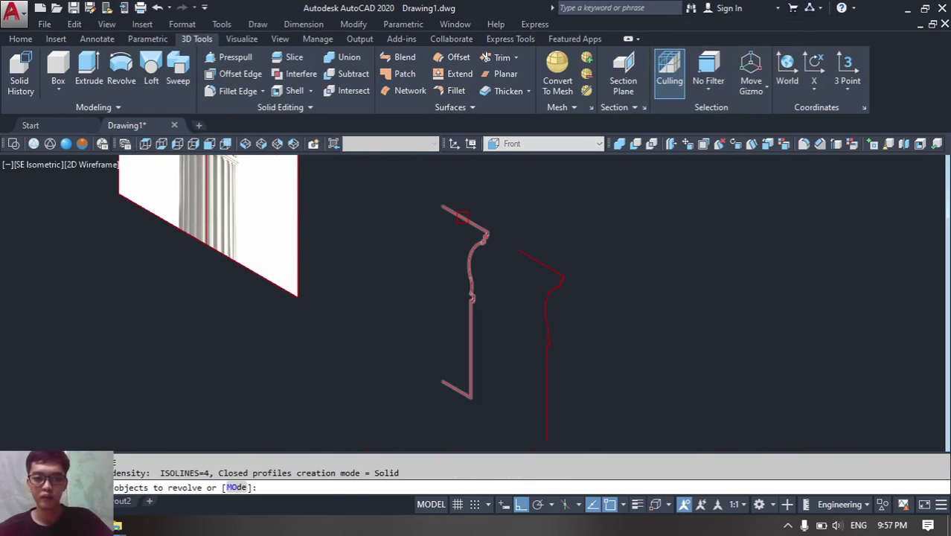
click(470, 262)
key(Return)
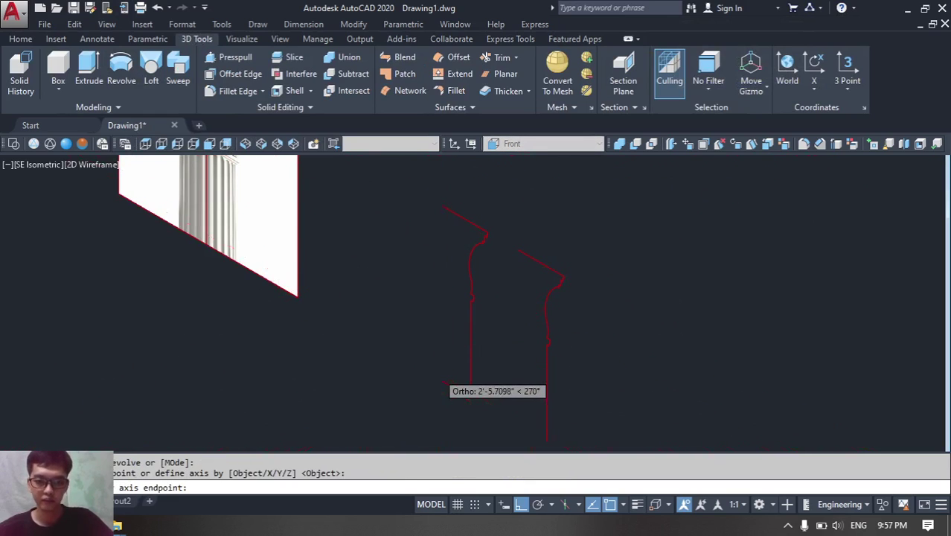
scroll(445, 388, up, 3)
click(445, 393)
scroll(444, 297, down, 3)
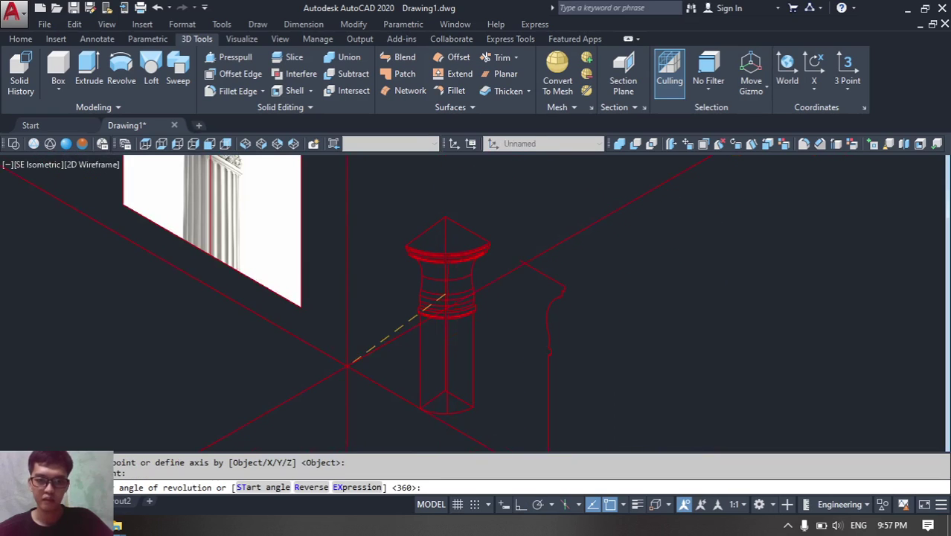
text(360)
key(Return)
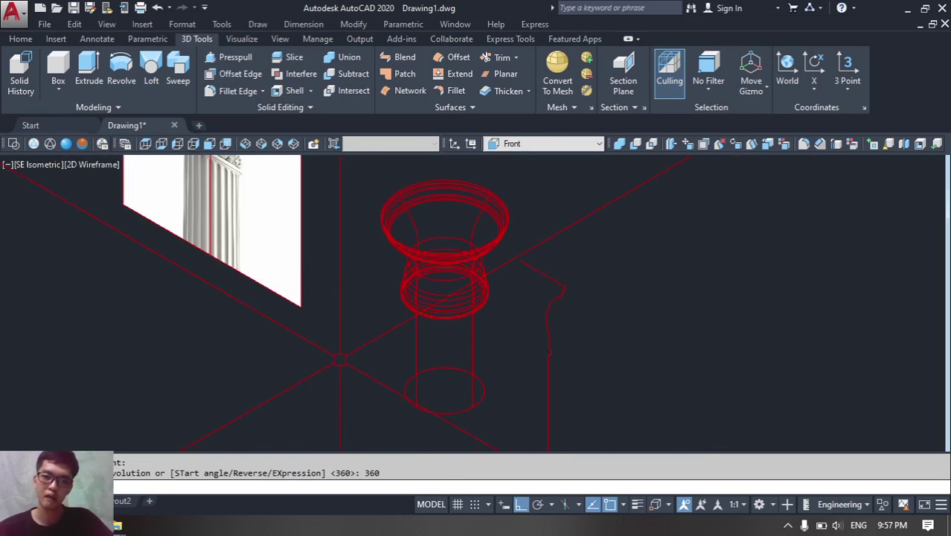
- Inspect the revolved column in the Realistic visual style from another angle, and return to the Front view in 2D Wireframe
click(66, 145)
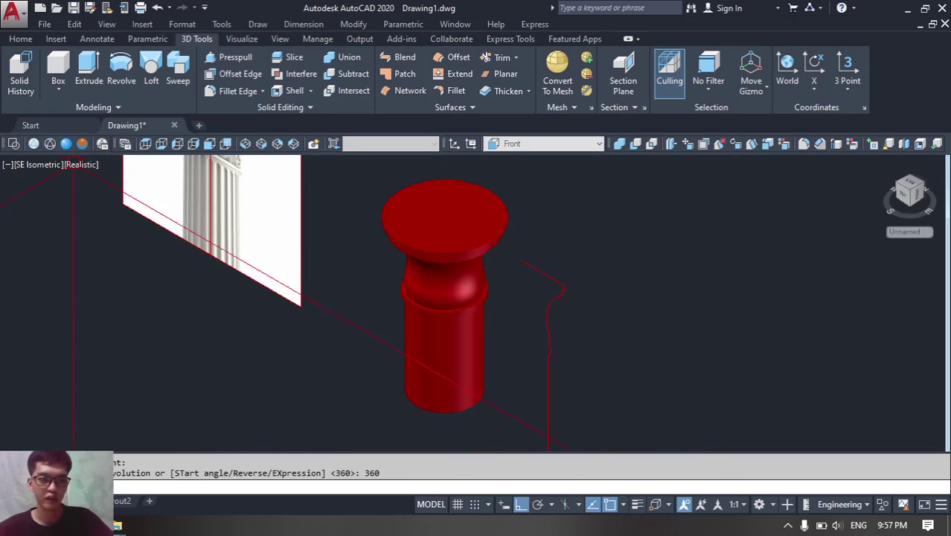
mouse_move(300, 280)
shift+middle_down()
mouse_move(388, 243)
mouse_move(402, 341)
shift+middle_up()
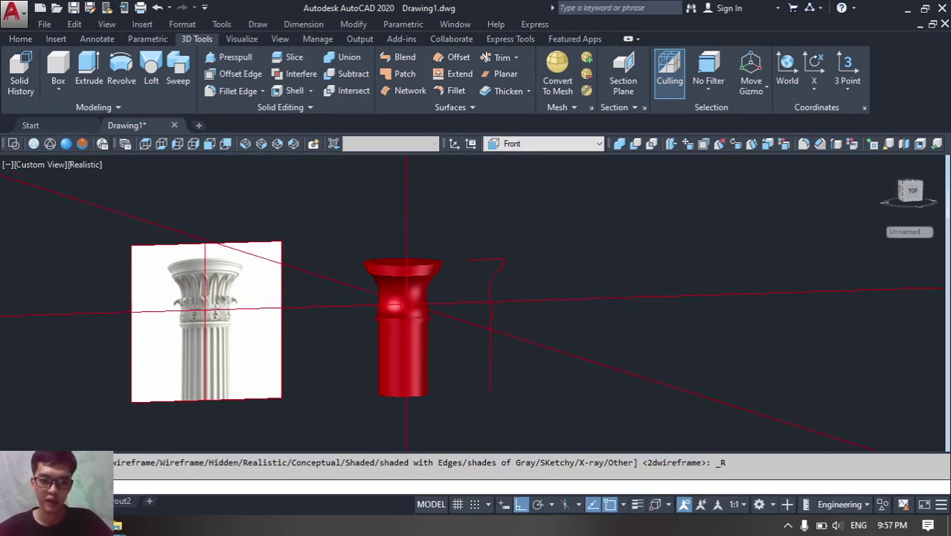
click(209, 144)
click(14, 144)
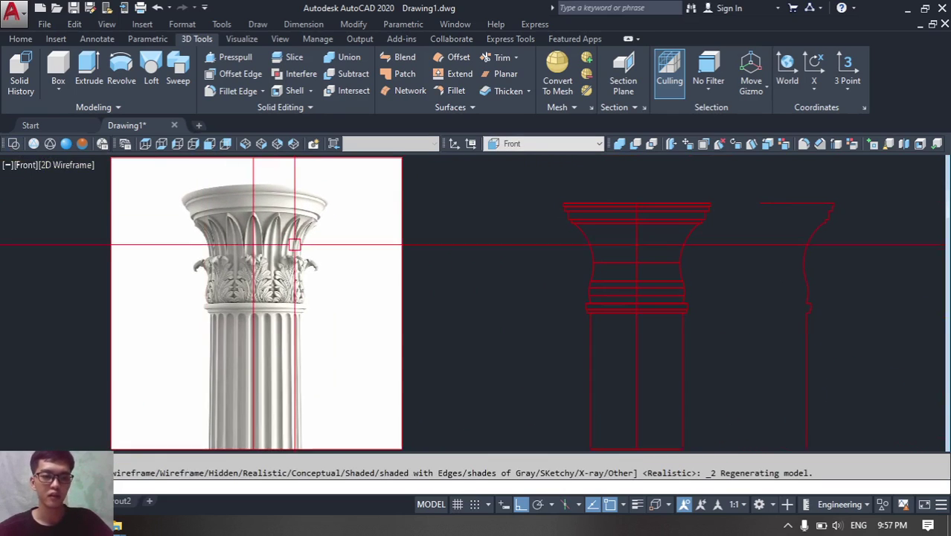
- Start a fit spline on the center line at the upper edge of the central acanthus leaf in the reference image
middle_drag(243, 241, 443, 249)
scroll(311, 231, down, 4)
scroll(314, 232, up, 8)
scroll(391, 268, up, 4)
scroll(451, 253, down, 2)
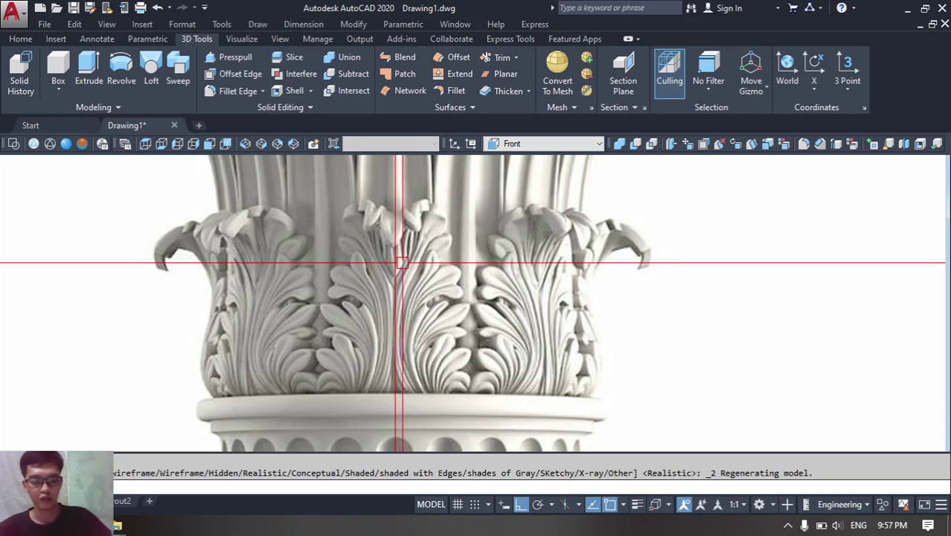
text(spl)
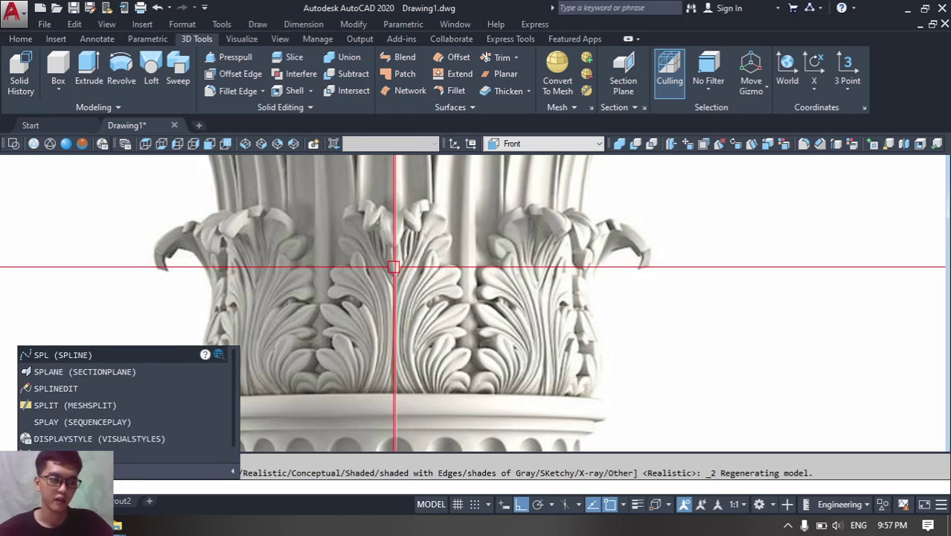
key(Return)
scroll(405, 249, up, 5)
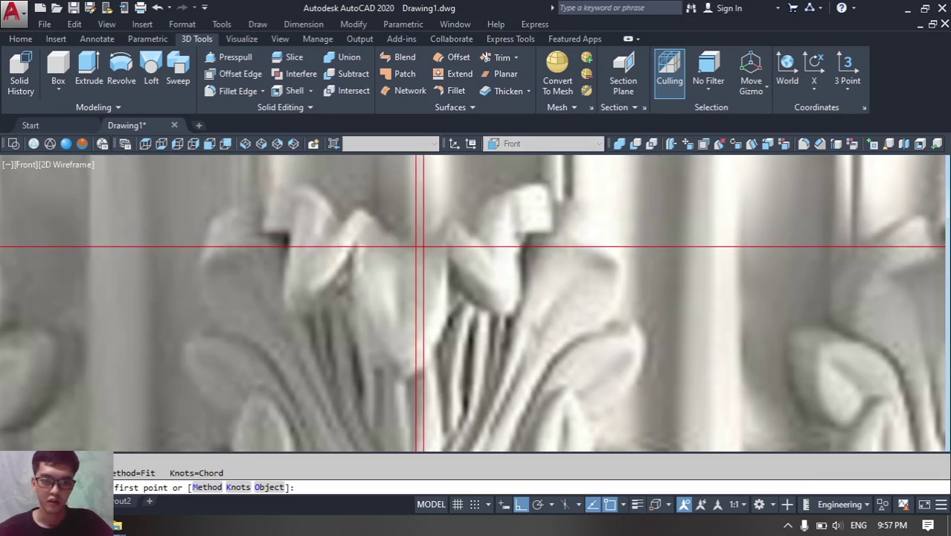
click(416, 245)
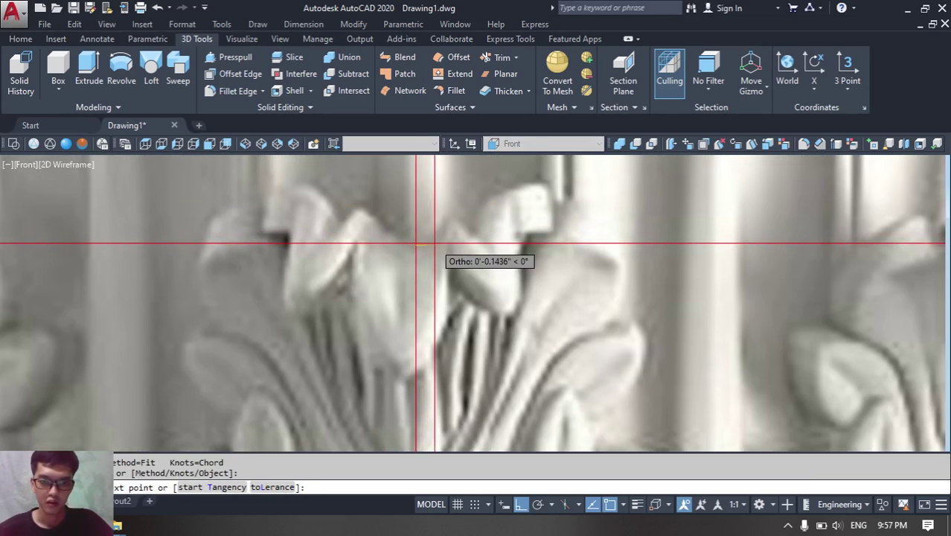
click(435, 245)
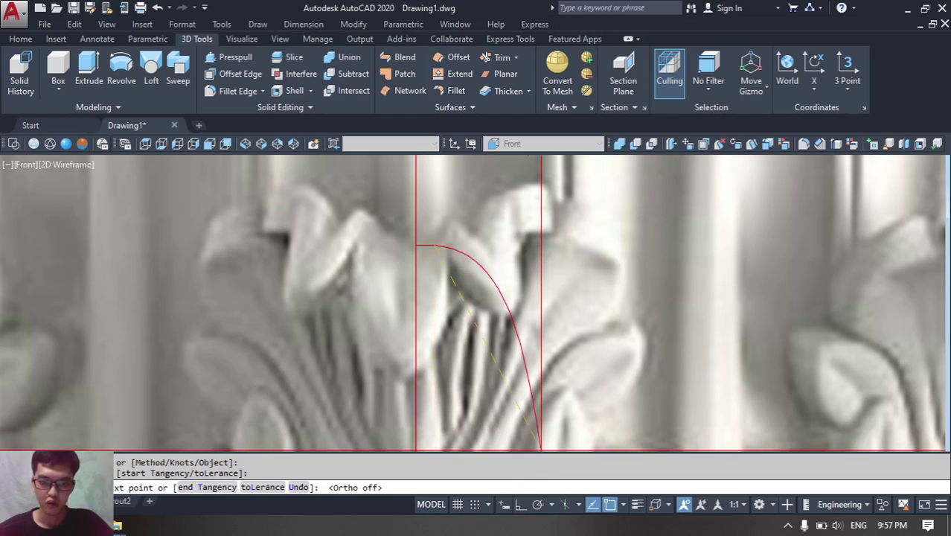
- Continue the spline along the wavy, curled tip of the central leaf to the tip's outer right corner
click(451, 223)
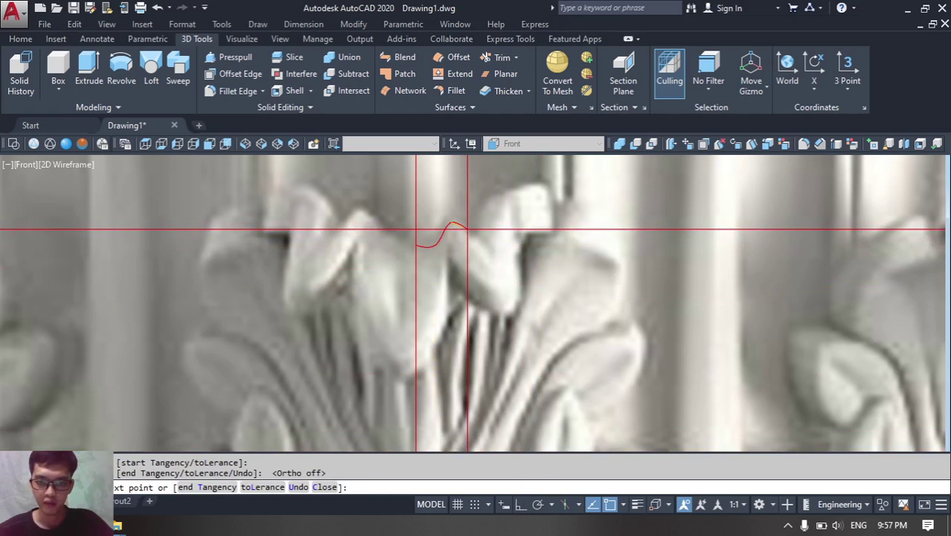
click(467, 228)
click(486, 205)
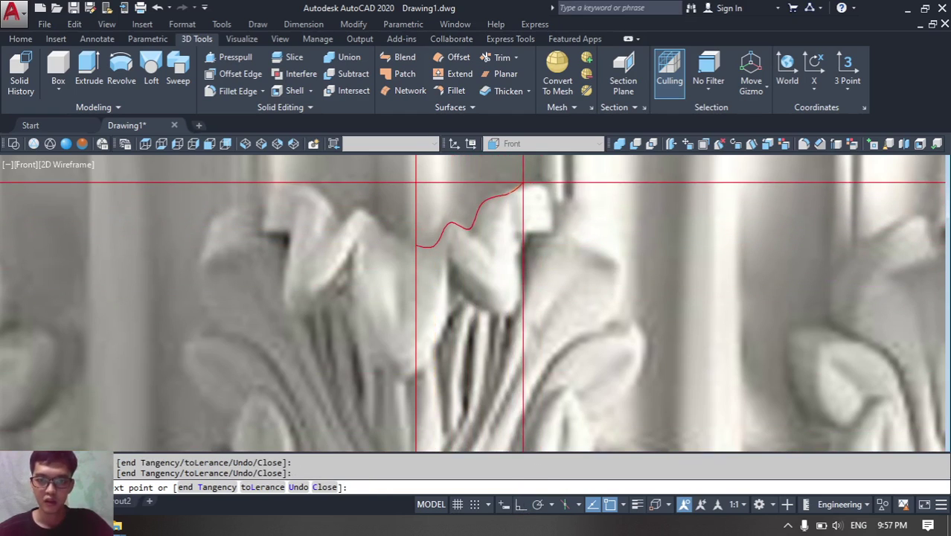
click(525, 182)
click(550, 186)
click(558, 221)
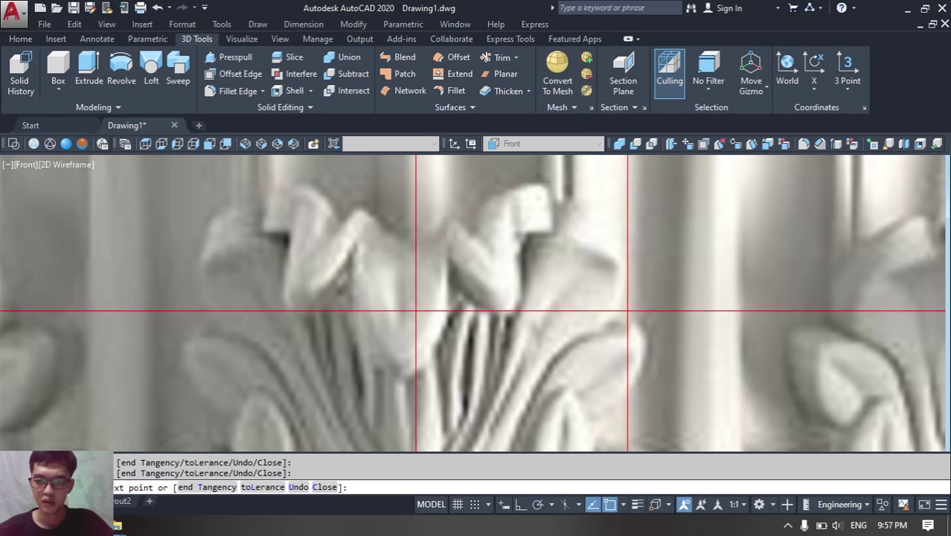
- Extend the spline around the leaf's uppermost right side lobes and down into the notch below them
middle_drag(627, 310, 526, 245)
click(546, 255)
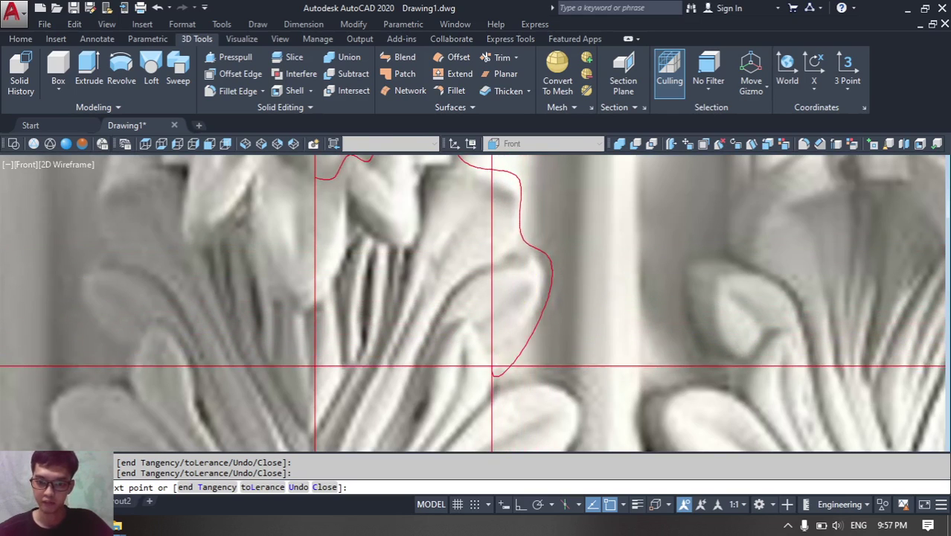
scroll(491, 366, up, 5)
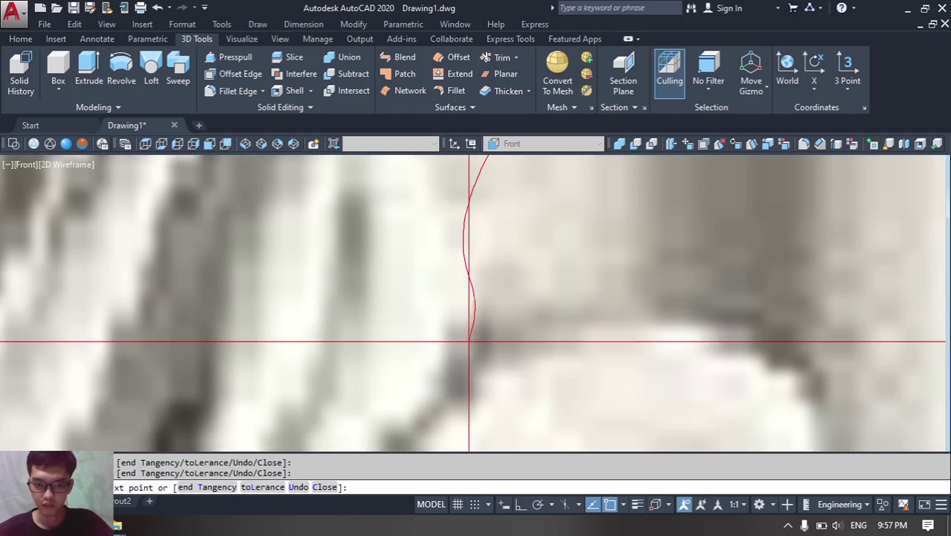
click(453, 389)
- Trace the rounded middle lobe and its notched outer edge on the leaf's right side with the spline
click(567, 335)
scroll(569, 333, down, 4)
middle_drag(569, 333, 477, 243)
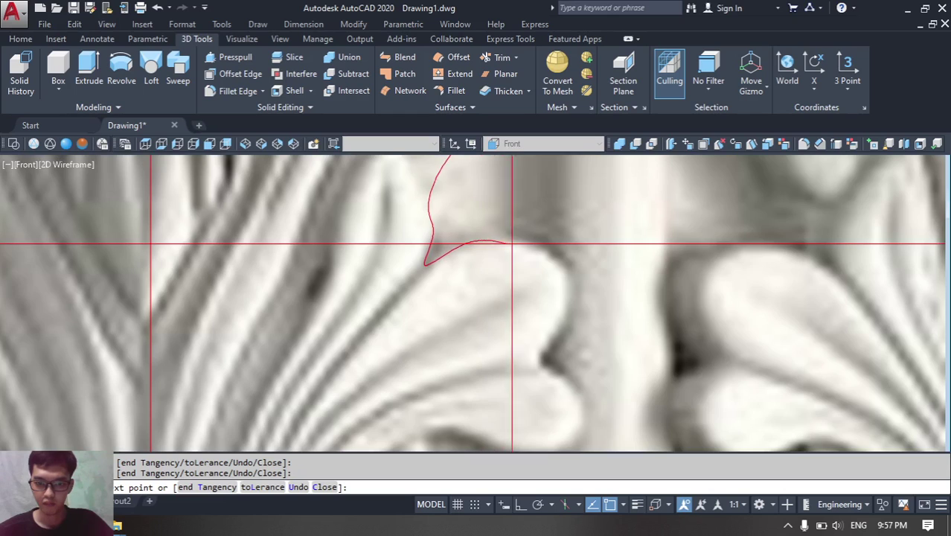
click(574, 280)
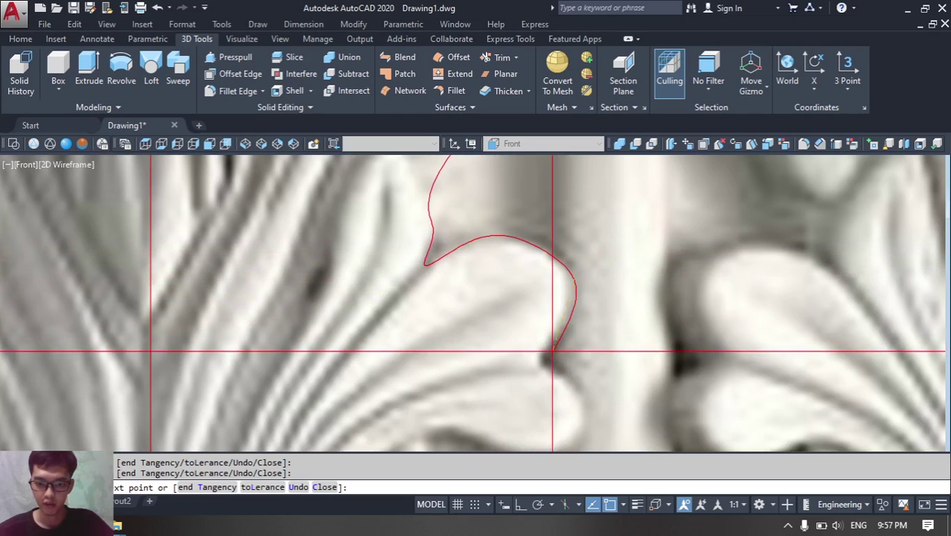
middle_drag(573, 361, 583, 361)
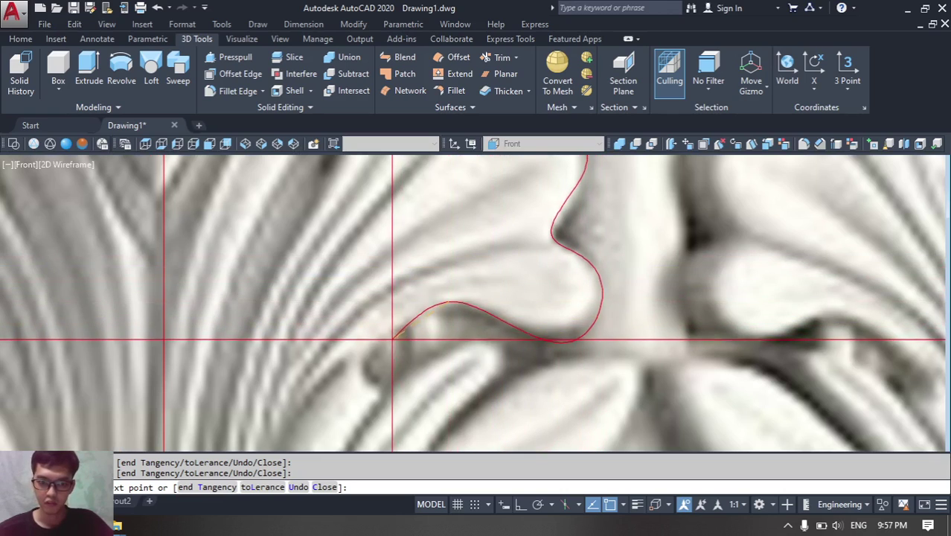
- Carry the spline around the dark hollow beneath the middle lobe and onto the narrow lobe below
click(360, 354)
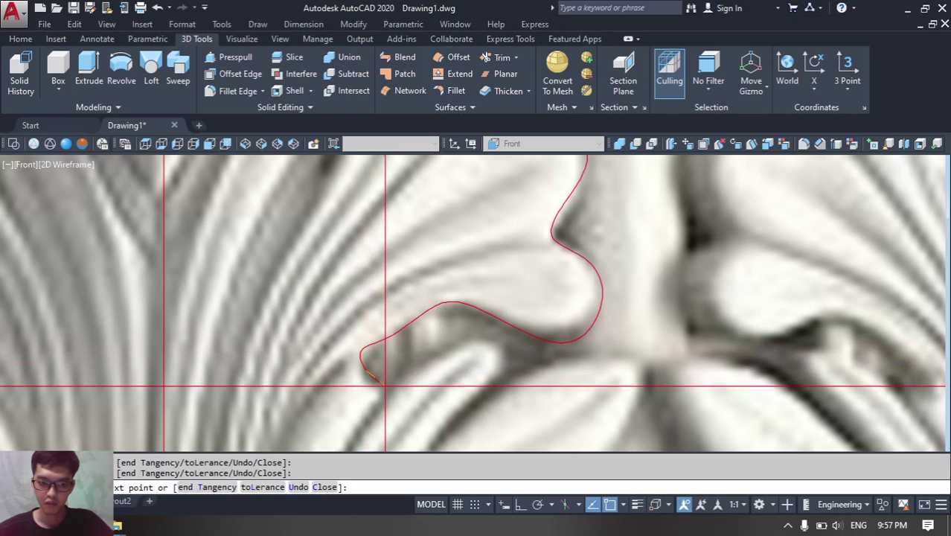
click(387, 387)
click(414, 370)
click(488, 343)
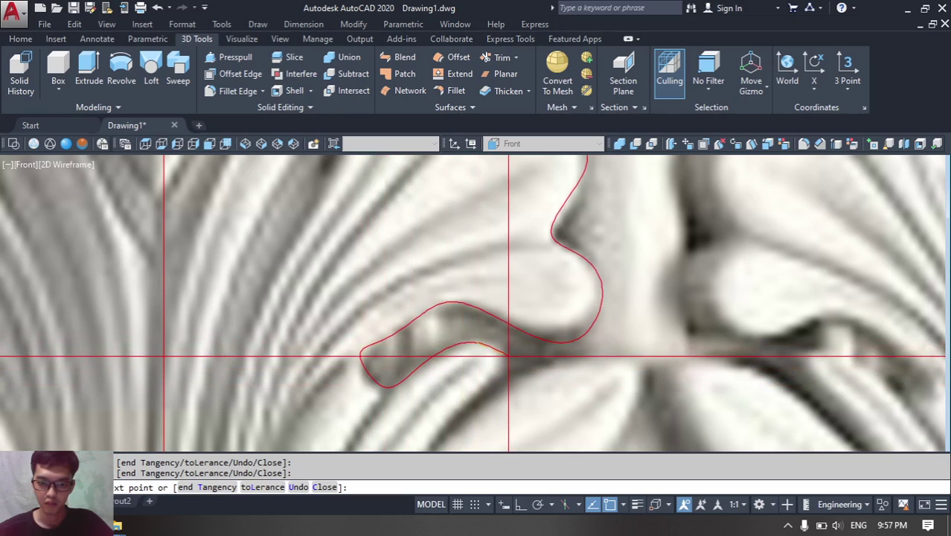
- Trace the narrow lobe's tip, the large pointed lobe and the small lobe beneath it with the spline
middle_drag(490, 385, 577, 216)
click(525, 277)
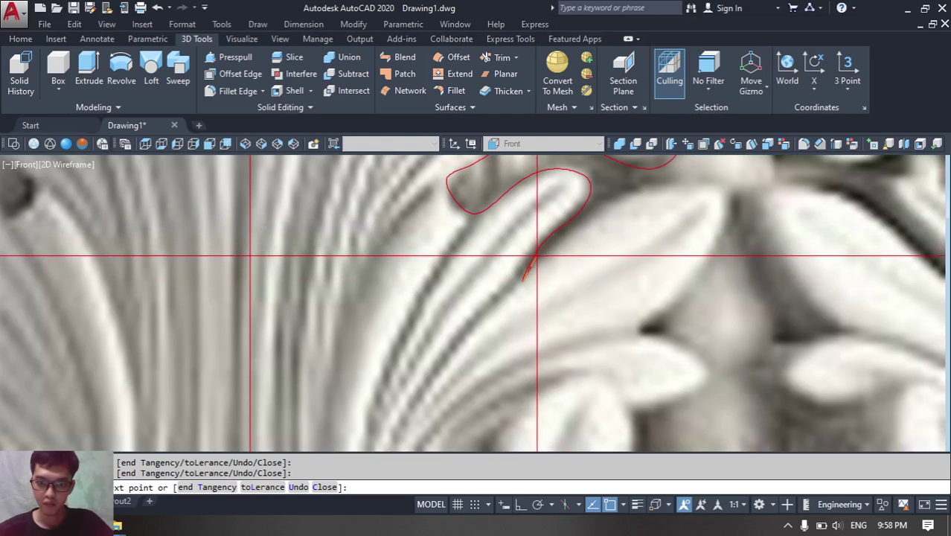
click(722, 187)
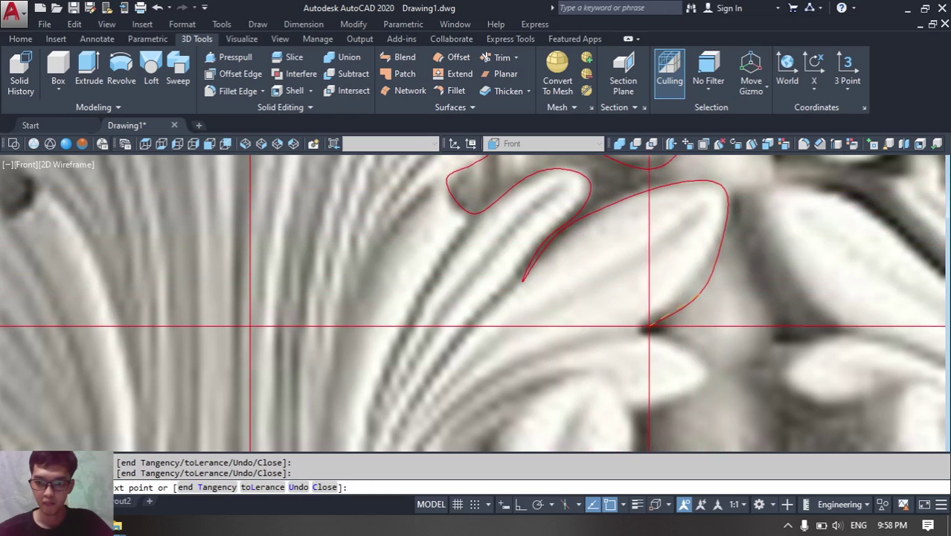
click(641, 327)
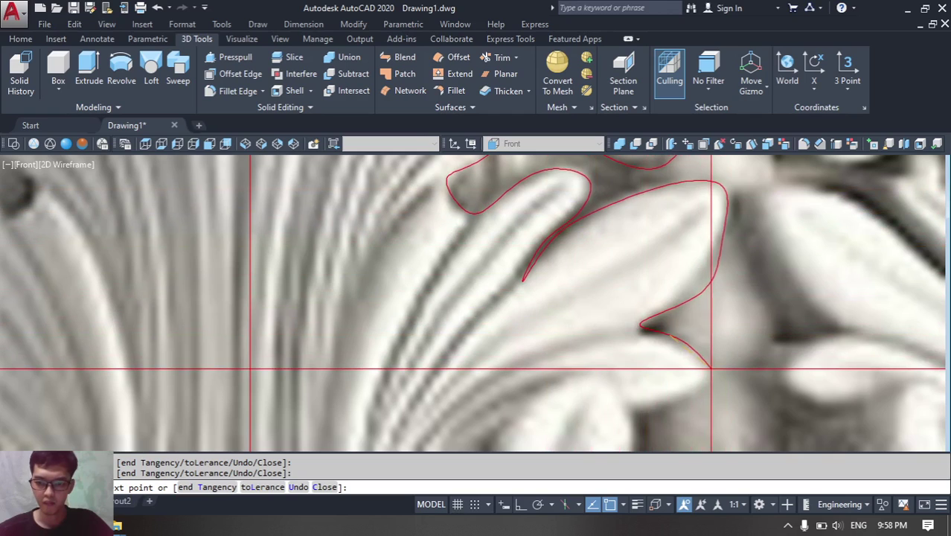
click(711, 367)
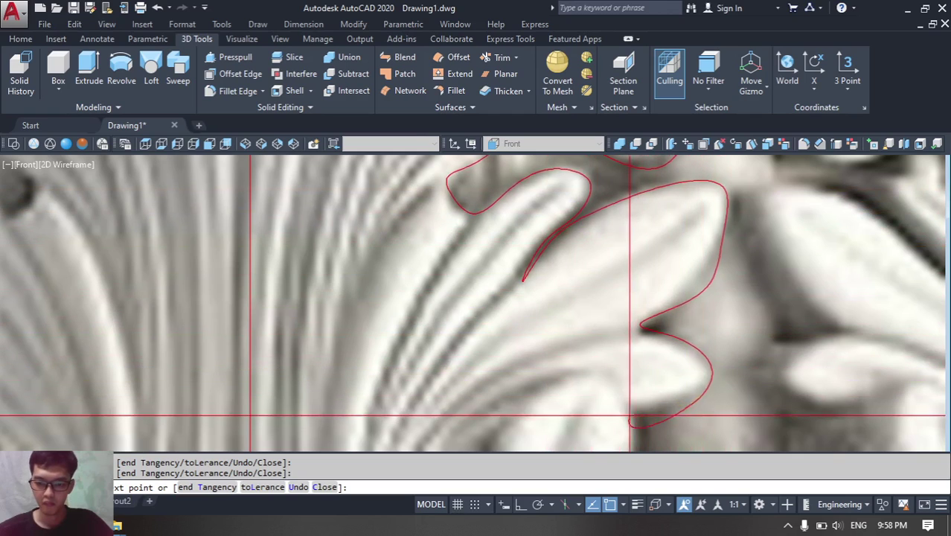
- Extend the spline down the recess and around the lower pointed lobe to the notch above the bottom lobe
mouse_move(631, 416)
middle_down()
mouse_move(587, 196)
mouse_move(582, 217)
middle_up()
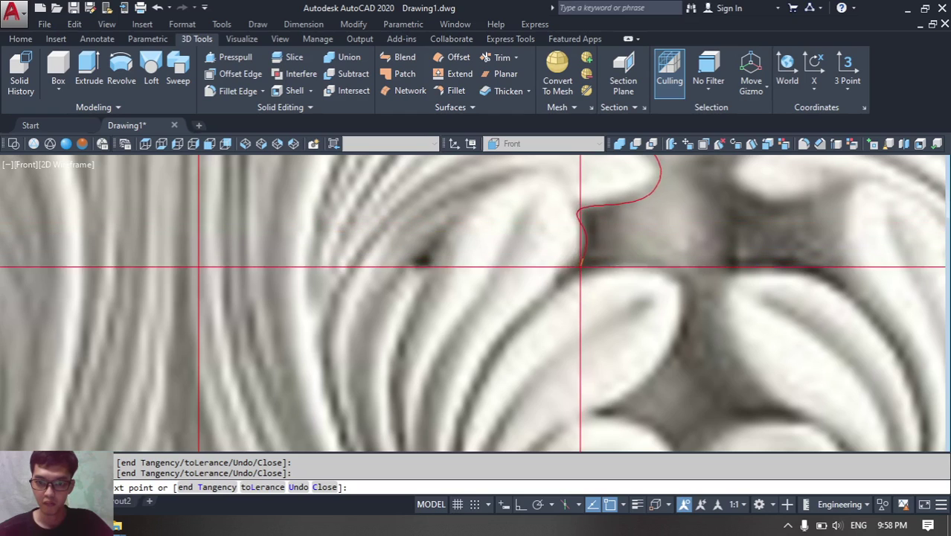
click(563, 285)
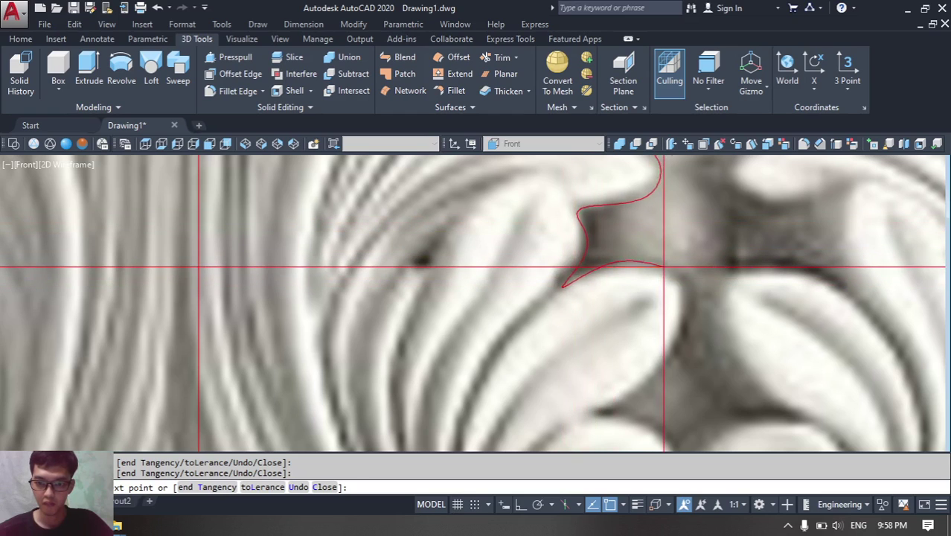
middle_drag(679, 298, 698, 220)
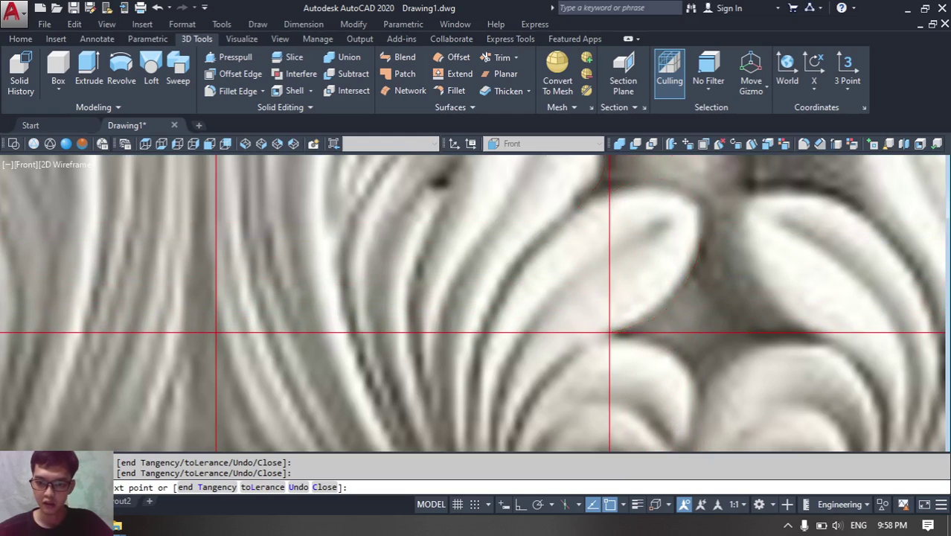
scroll(545, 246, up, 3)
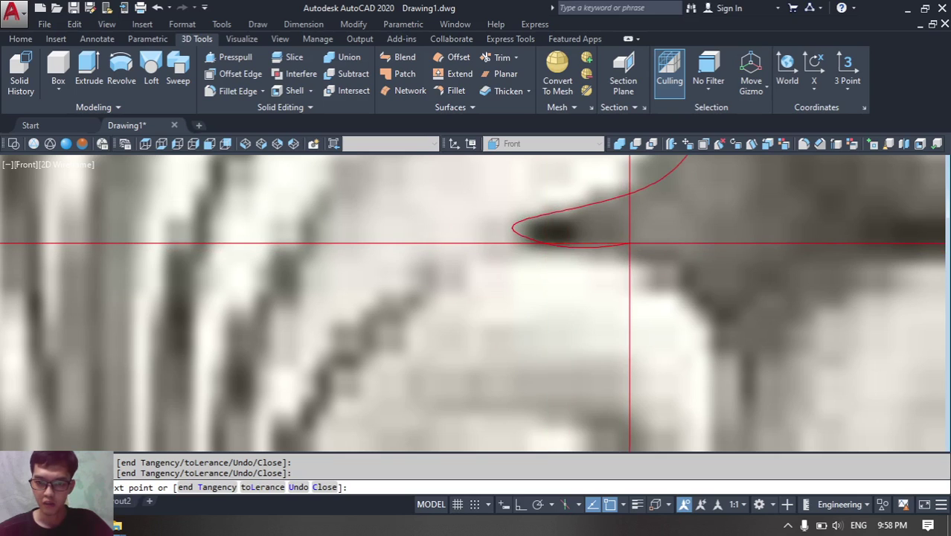
scroll(696, 302, down, 1)
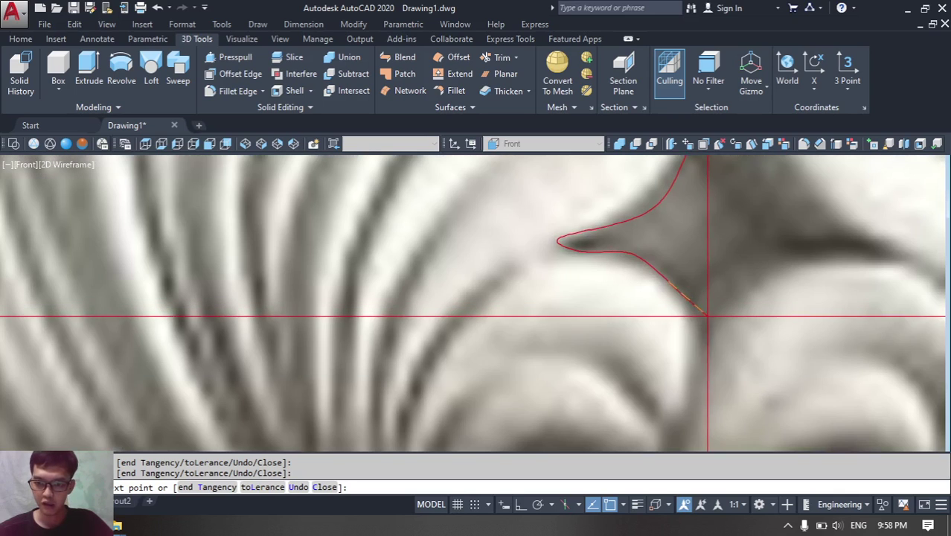
- Trace the bottom lobe and the arched hollow beneath it, ending the spline on the leaf's base edge
click(697, 340)
middle_drag(697, 340, 697, 262)
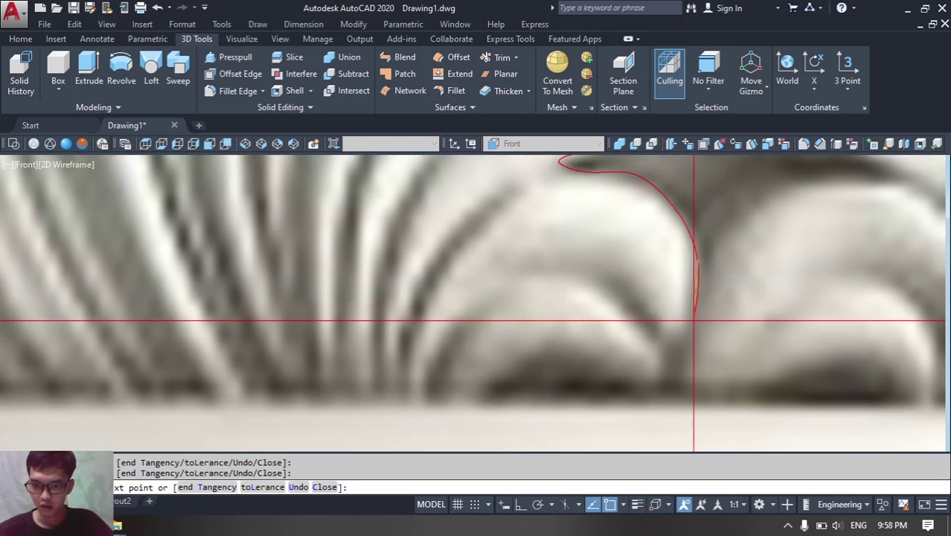
click(682, 356)
click(668, 353)
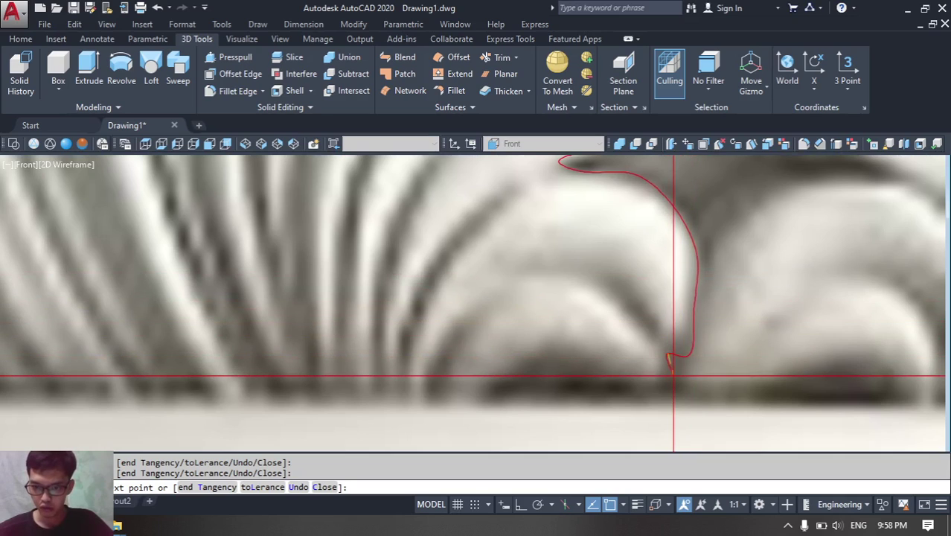
click(626, 398)
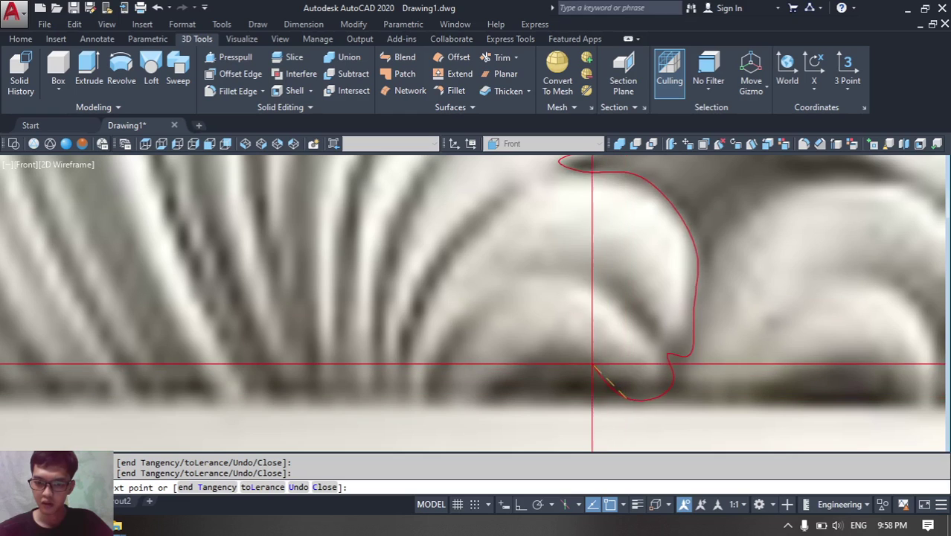
click(593, 363)
click(540, 364)
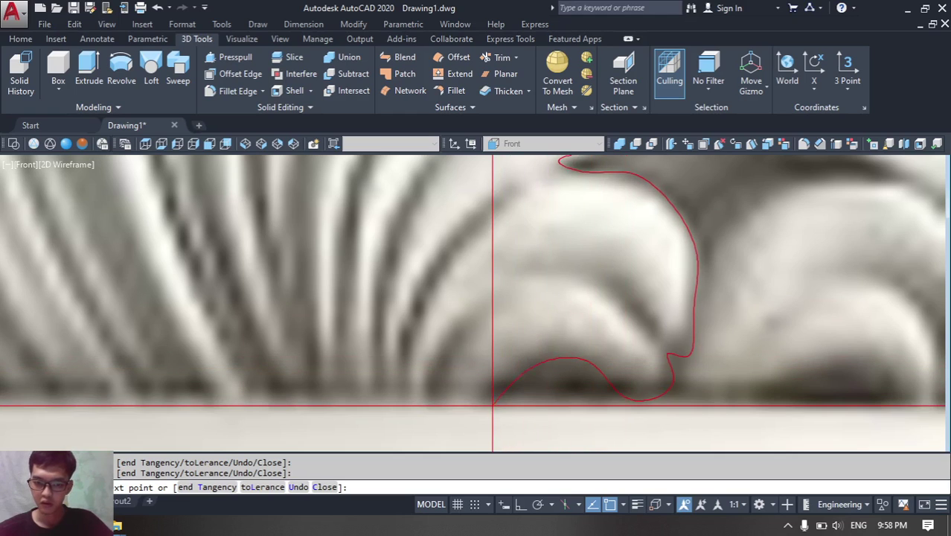
click(491, 406)
- Draw a horizontal line along the leaf's base from the spline's lower end to the center line
scroll(492, 401, down, 2)
middle_drag(492, 400, 598, 361)
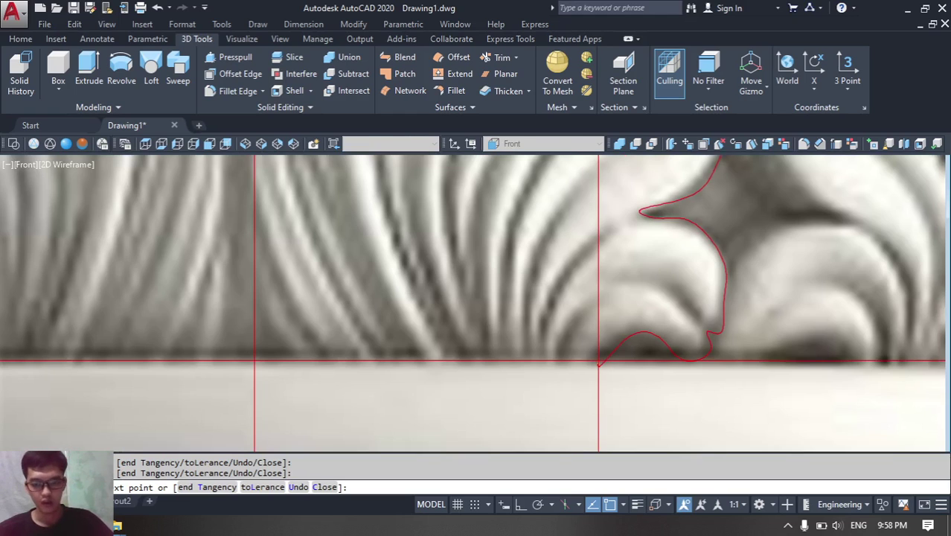
scroll(598, 360, up, 2)
text(l)
key(Return)
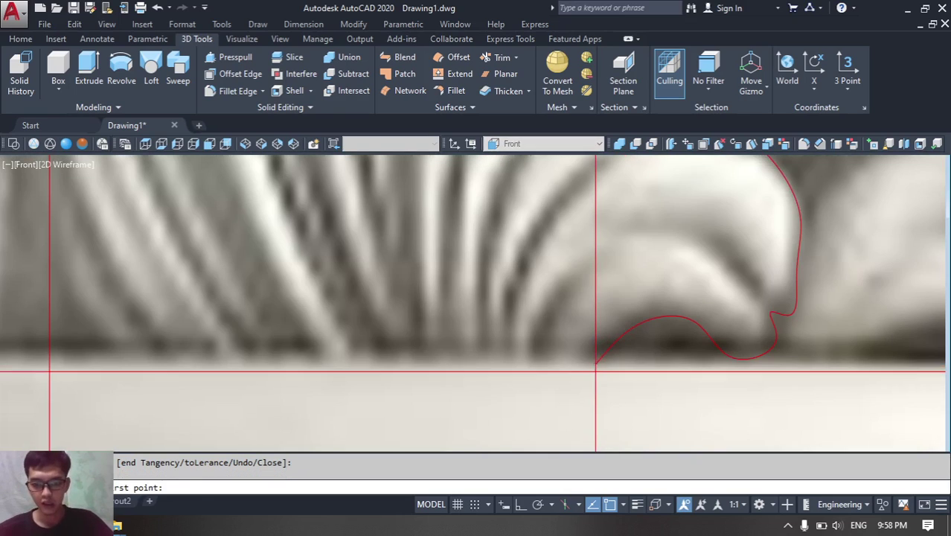
click(597, 365)
scroll(377, 363, down, 3)
scroll(377, 378, up, 2)
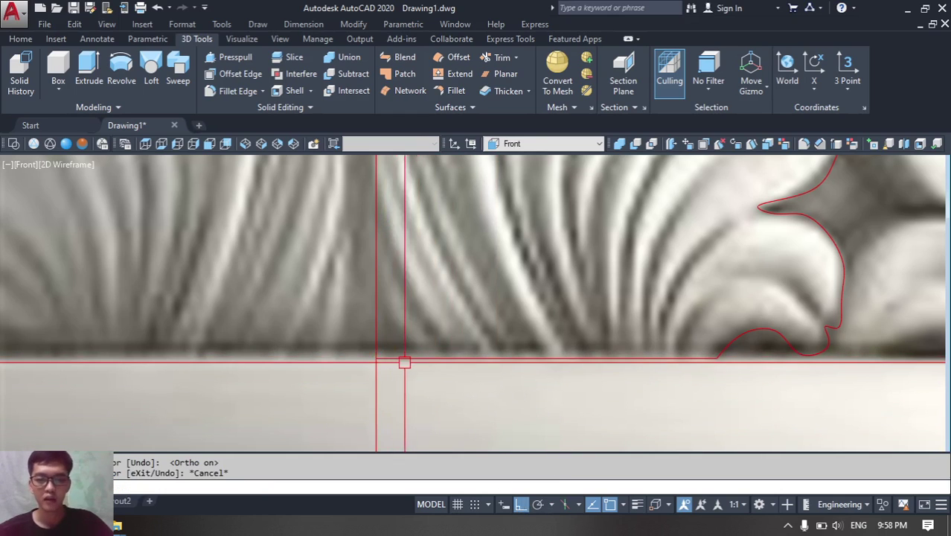
- Join the traced leaf spline and the base line into a single half-leaf outline
scroll(404, 362, down, 5)
scroll(457, 251, up, 6)
scroll(461, 316, down, 2)
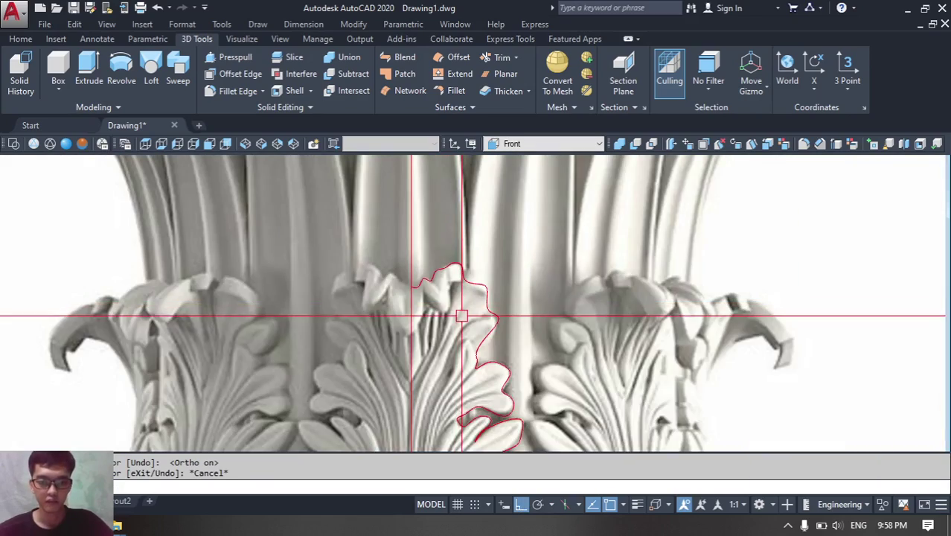
scroll(551, 238, down, 2)
scroll(525, 350, up, 5)
text(j)
key(space)
click(550, 347)
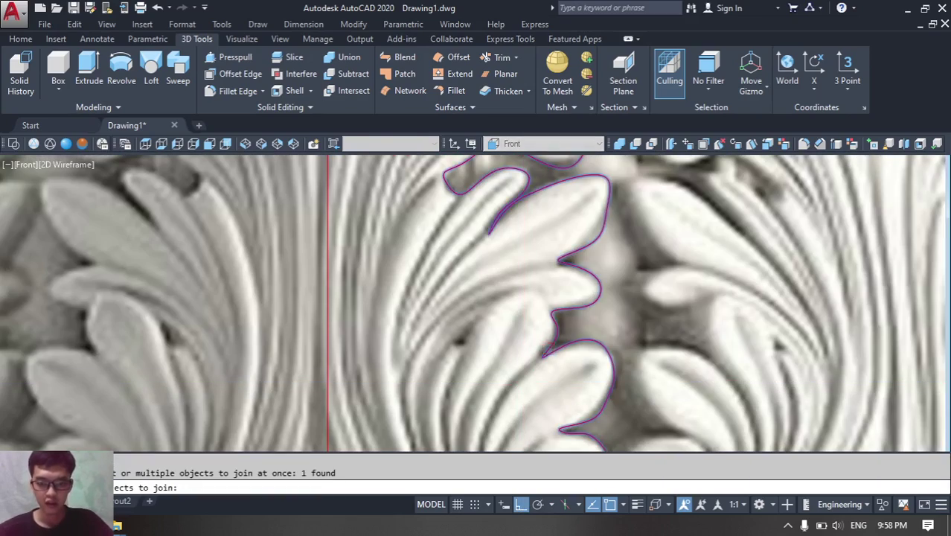
scroll(548, 348, down, 5)
scroll(547, 365, up, 5)
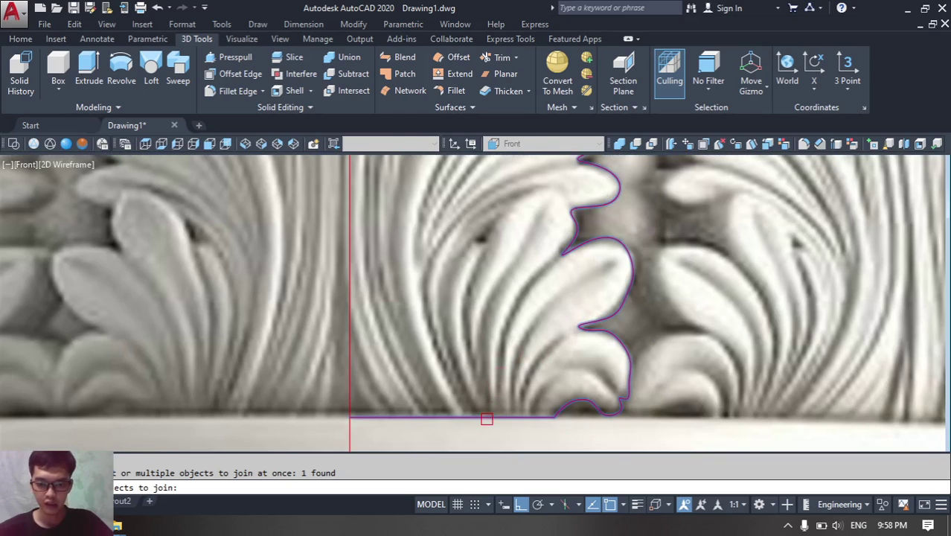
key(Return)
scroll(494, 402, down, 5)
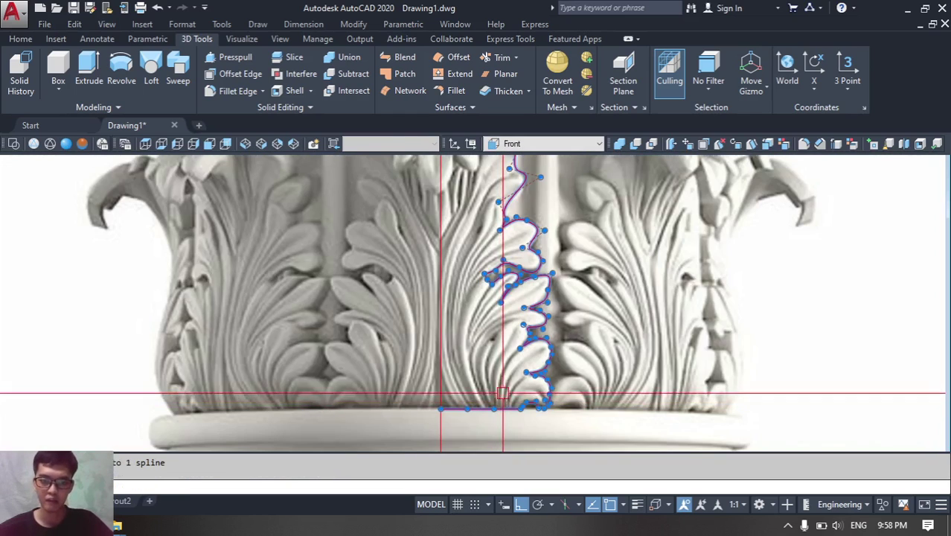
- Mirror the half-leaf outline about the column's vertical center line, keeping the original half
scroll(501, 361, up, 4)
key(Escape)
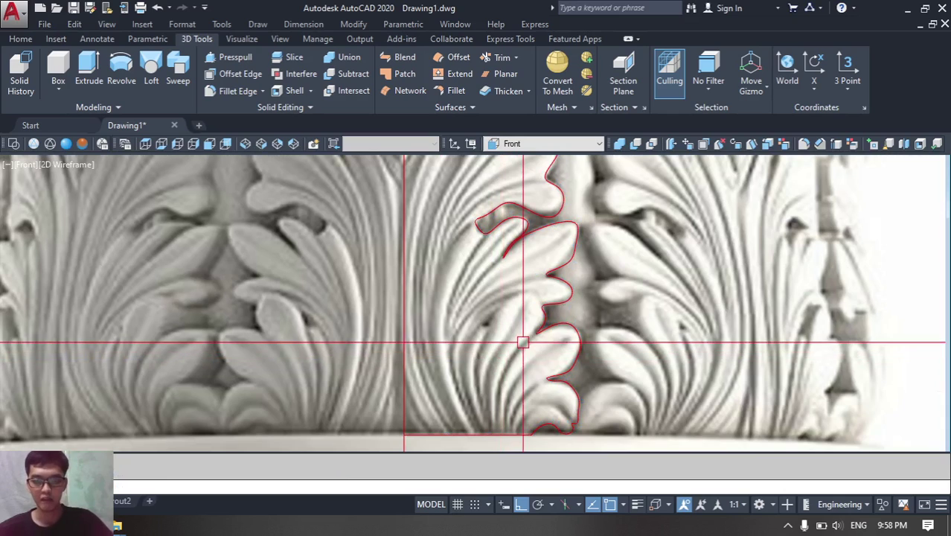
text(mi)
key(Return)
click(541, 329)
key(Return)
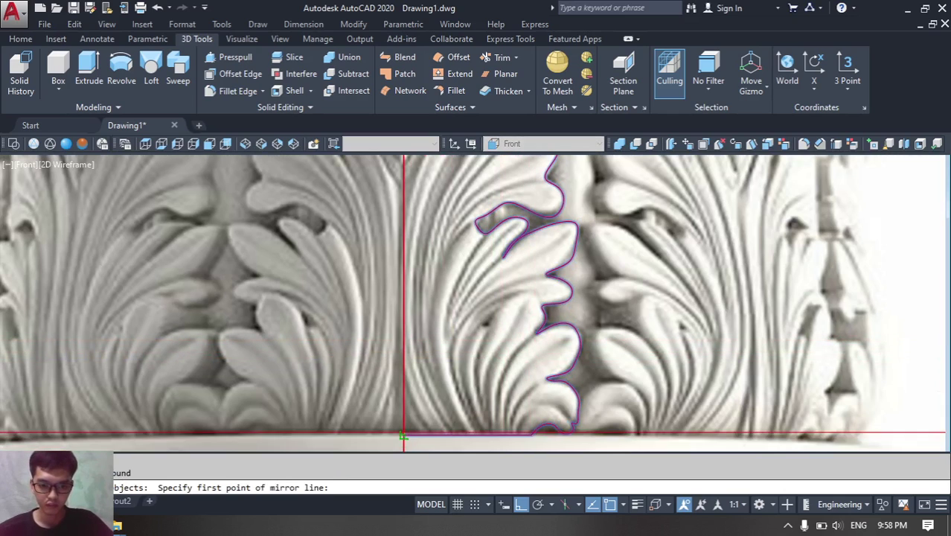
click(404, 443)
scroll(401, 387, down, 3)
click(407, 229)
key(Return)
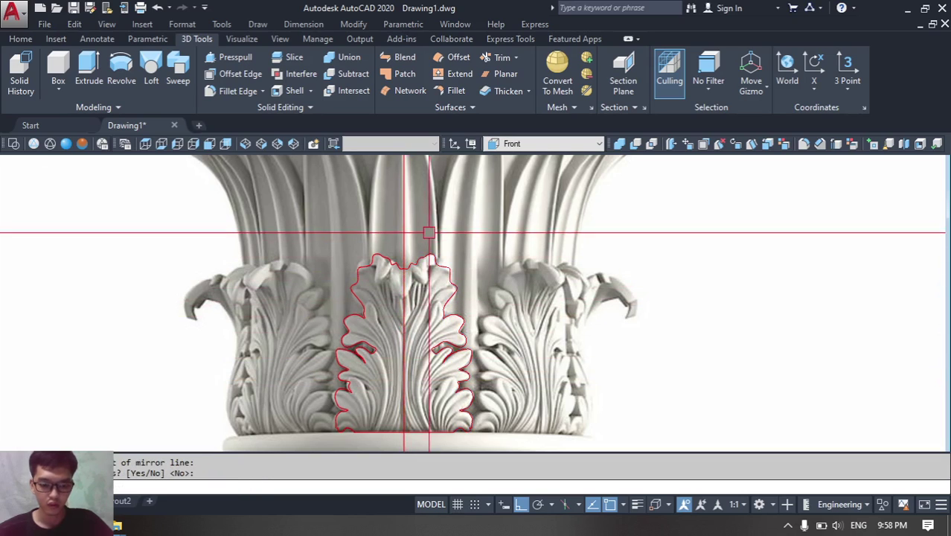
- Move both halves of the leaf outline horizontally to the blank area beside the column on the reference image
click(459, 277)
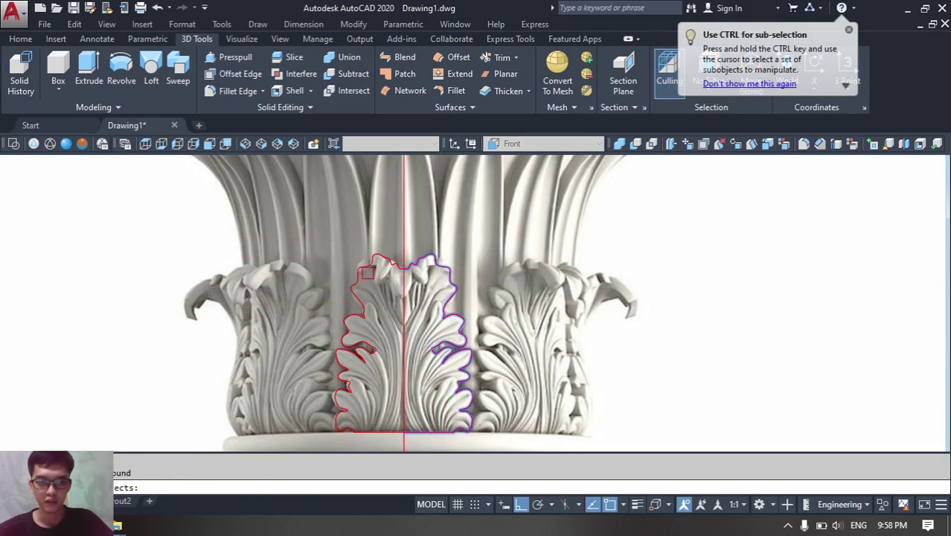
key(Return)
click(508, 261)
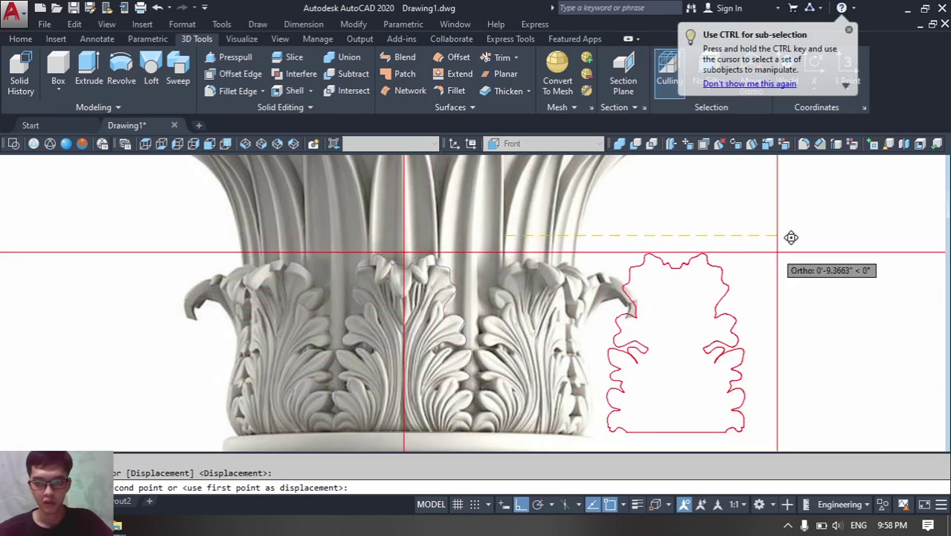
click(844, 227)
middle_drag(728, 297, 650, 280)
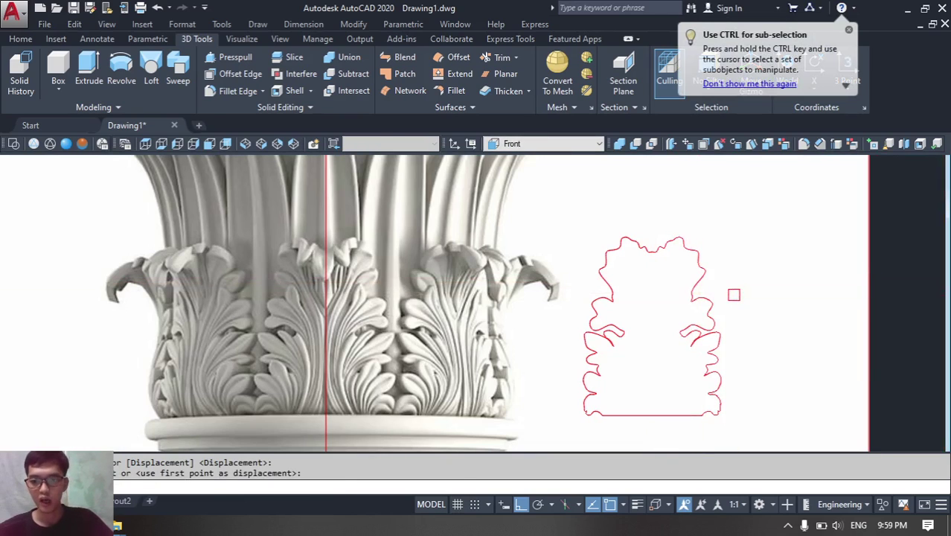
- Join the two mirrored leaf halves into a single outline
click(729, 294)
click(631, 225)
key(Return)
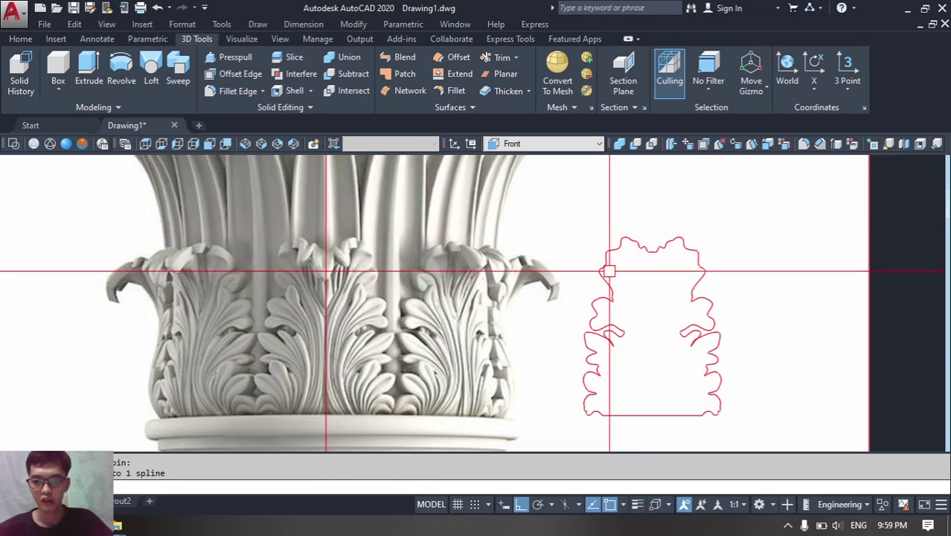
click(603, 272)
key(Escape)
- Start a fit spline at the crest of the outermost side-view leaf and trace over its curled top to the outer tip
scroll(552, 274, up, 3)
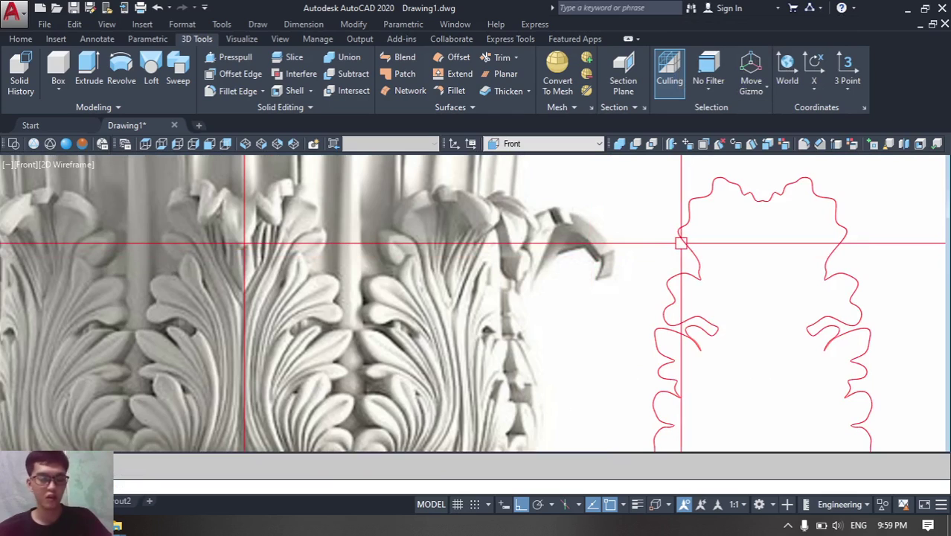
text(spl)
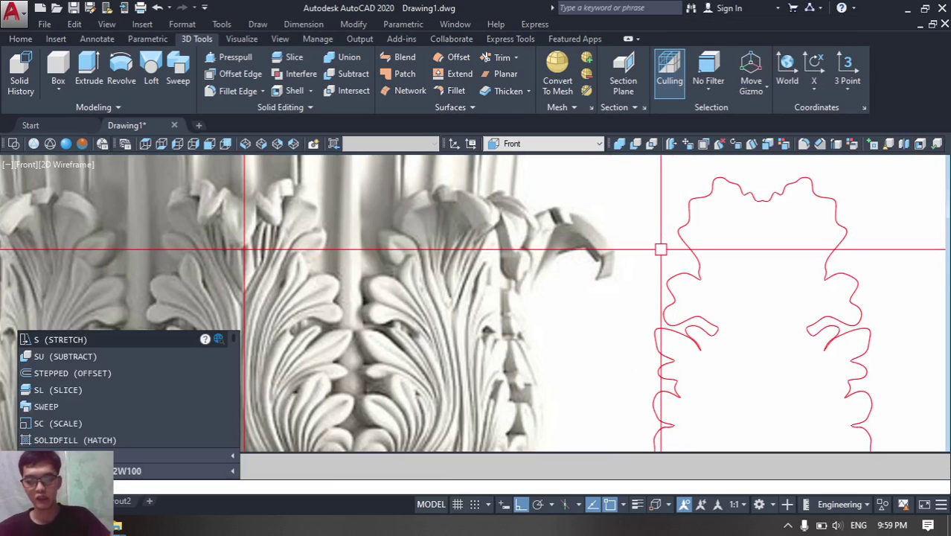
key(Return)
scroll(514, 179, up, 3)
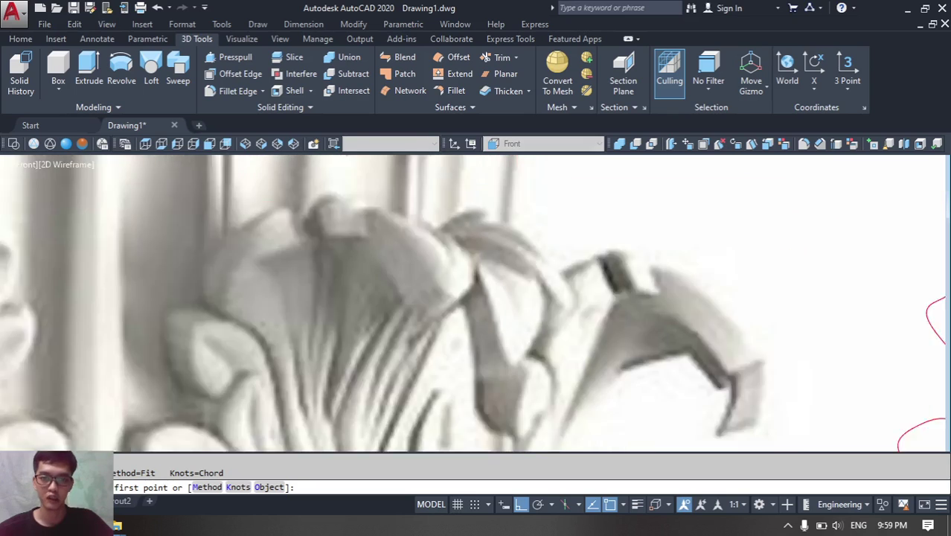
scroll(513, 178, down, 4)
scroll(466, 196, up, 4)
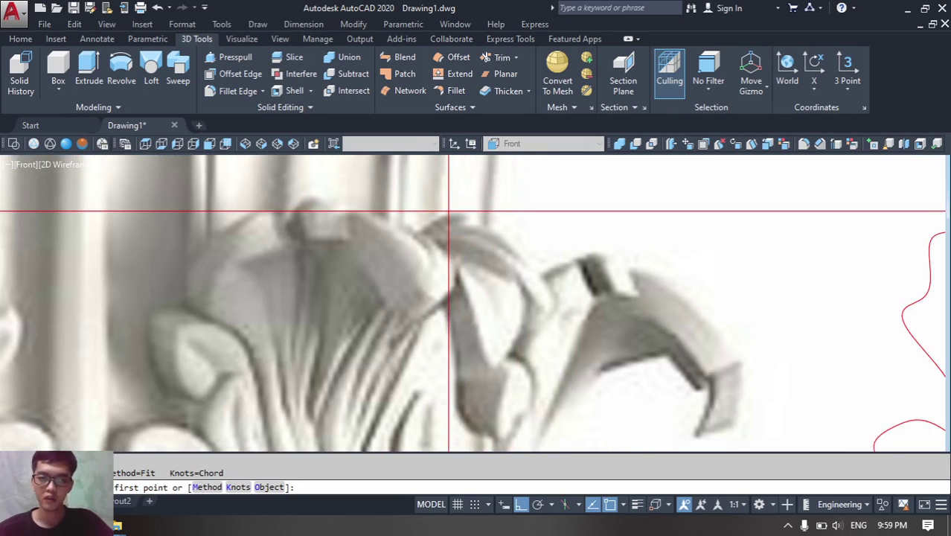
click(449, 211)
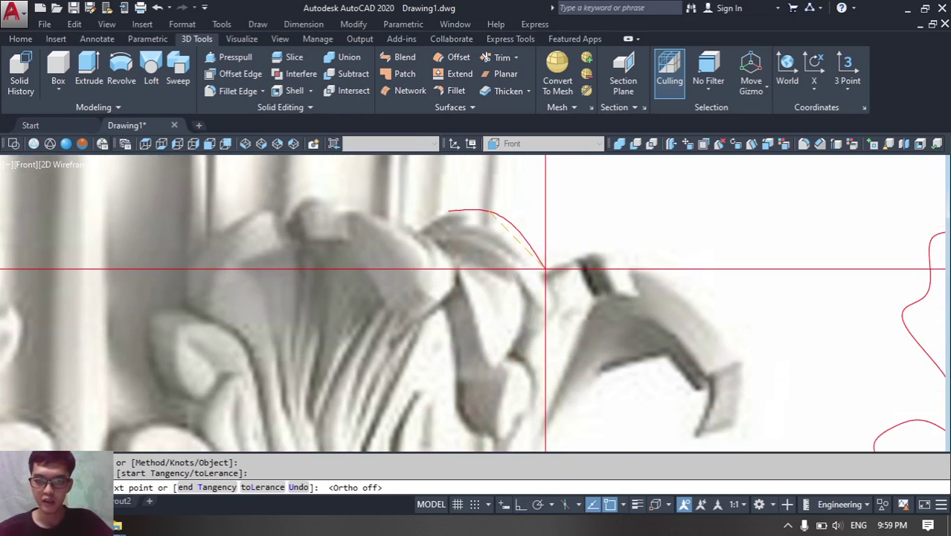
click(543, 267)
click(671, 280)
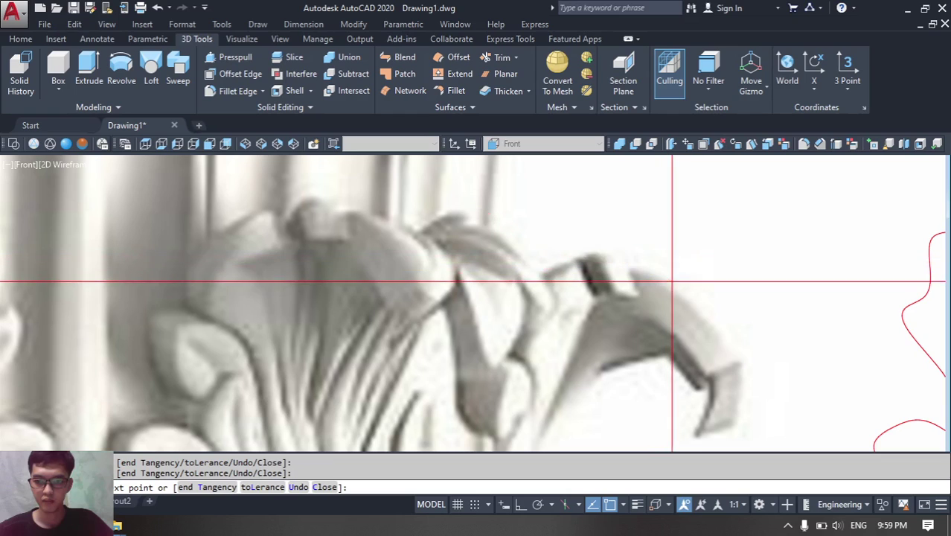
click(741, 360)
click(745, 407)
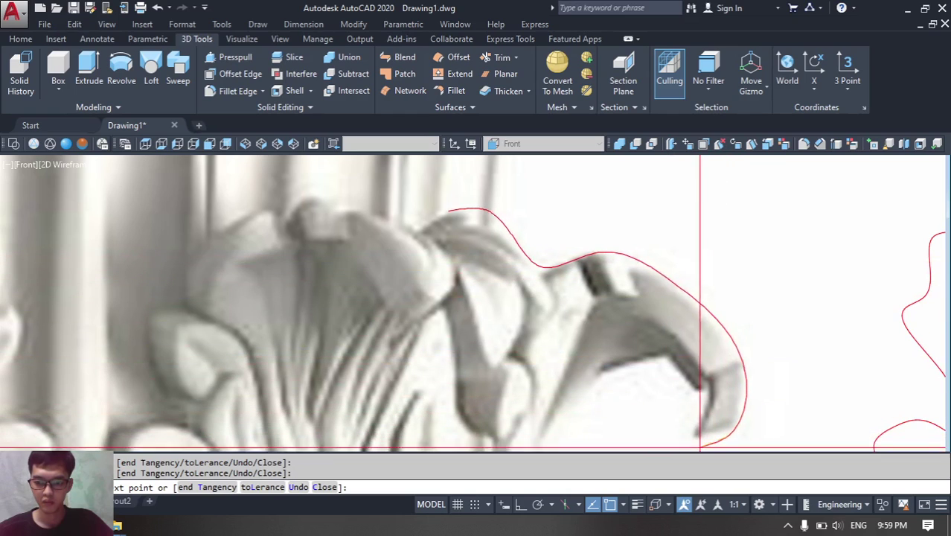
- Continue the spline around the hooked tip, along the curl's underside and down the leaf's outer edge, ending at its base
click(686, 444)
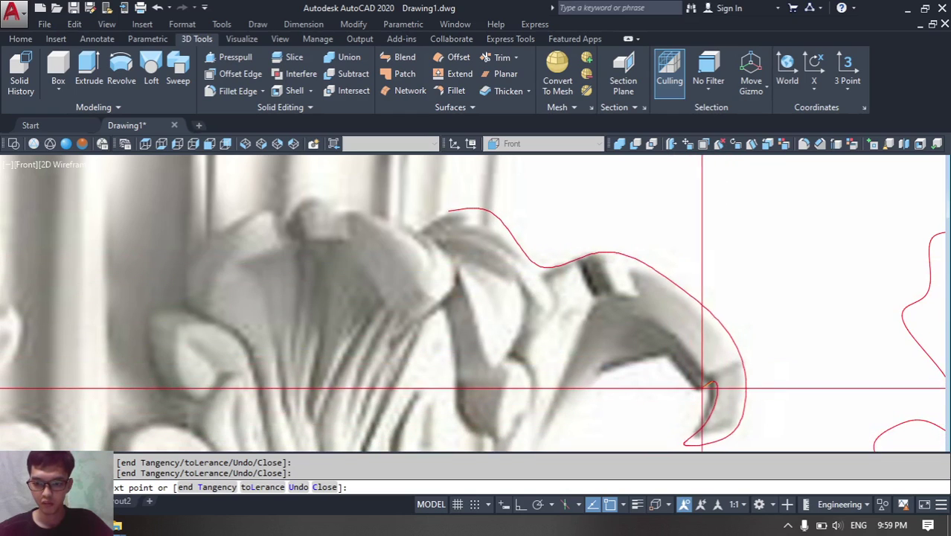
click(712, 383)
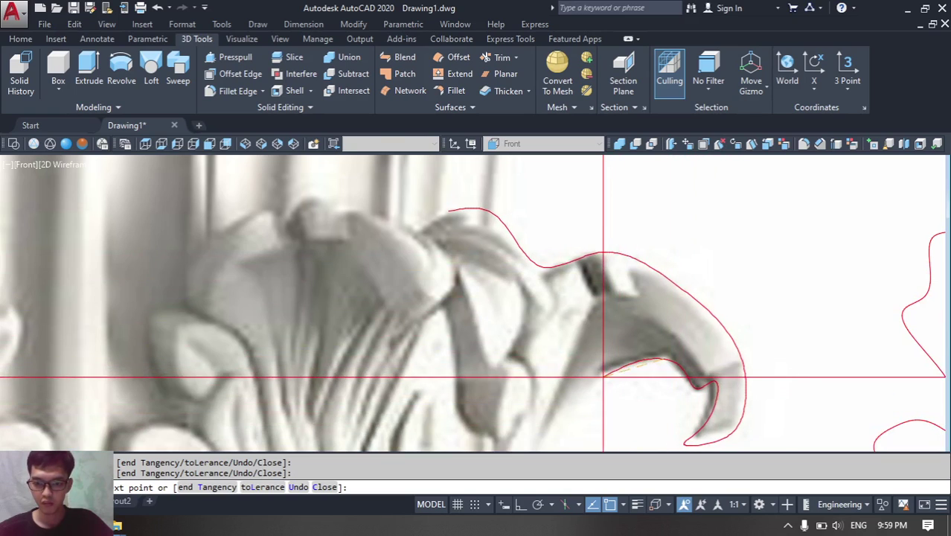
scroll(622, 294, down, 3)
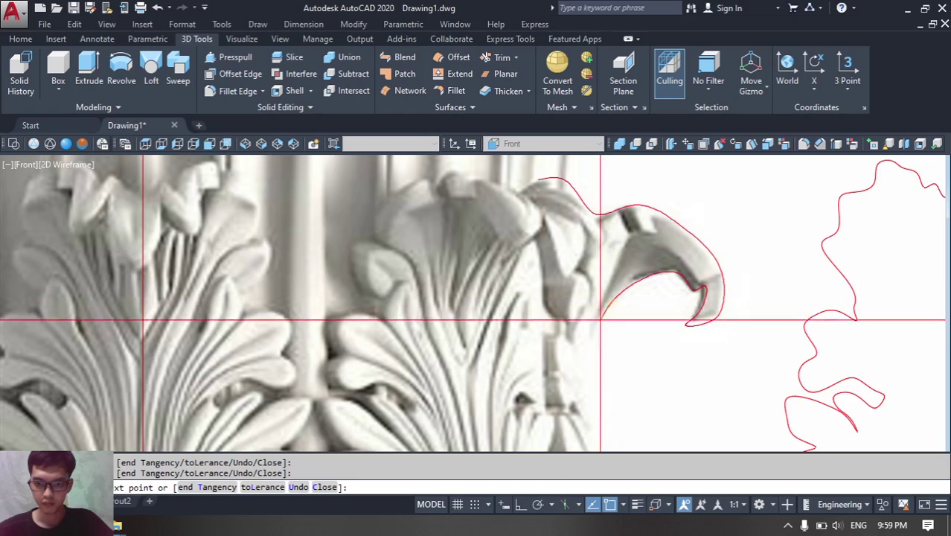
scroll(580, 380, down, 4)
middle_drag(586, 357, 631, 226)
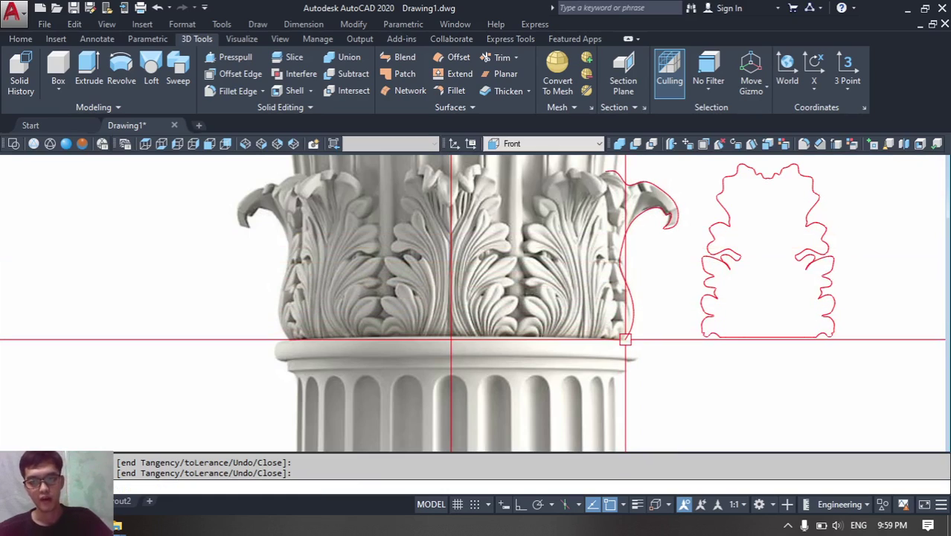
scroll(625, 339, down, 1)
scroll(634, 322, up, 4)
key(Return)
- Draw a horizontal line from the side-leaf spline's lower end inward along the leaf's base
text(l)
key(Return)
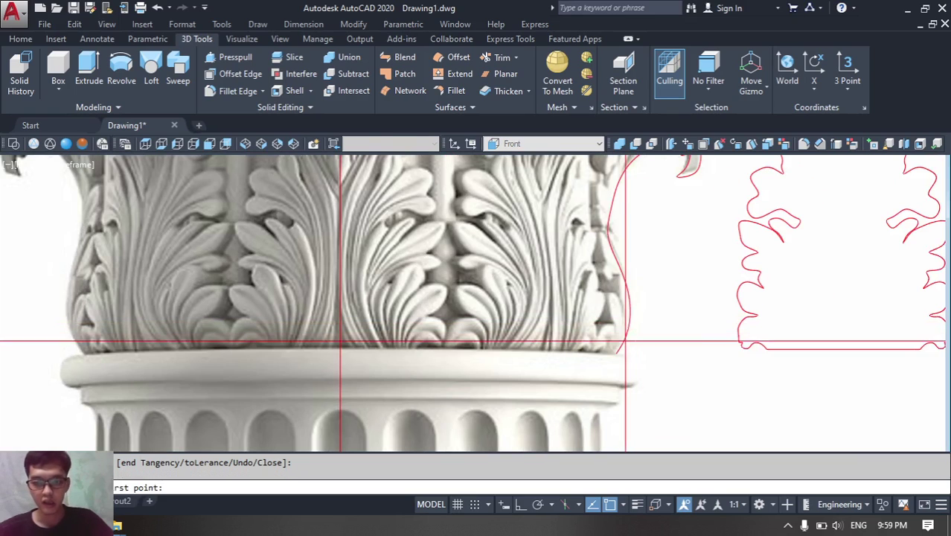
click(617, 352)
click(439, 352)
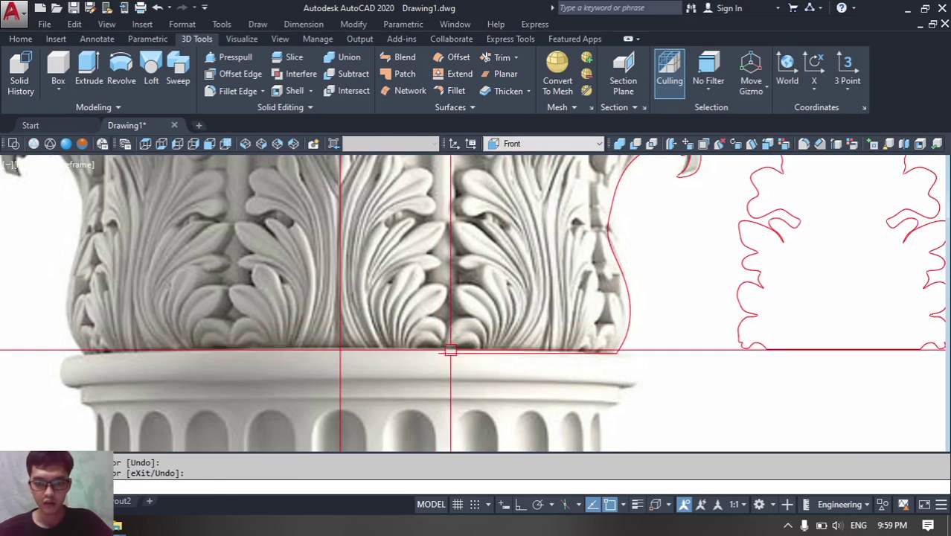
scroll(447, 199, down, 2)
scroll(526, 276, up, 3)
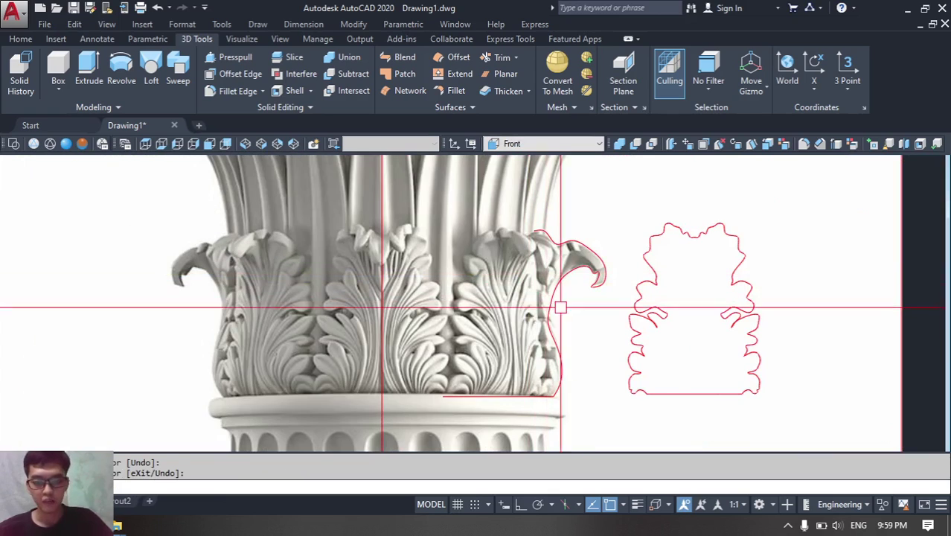
- Move the side-leaf spline and its base line to the capital's half-profile, aligning the base with the ledge above the shaft
text(m)
key(Return)
click(572, 397)
click(497, 325)
scroll(510, 318, down, 2)
key(Return)
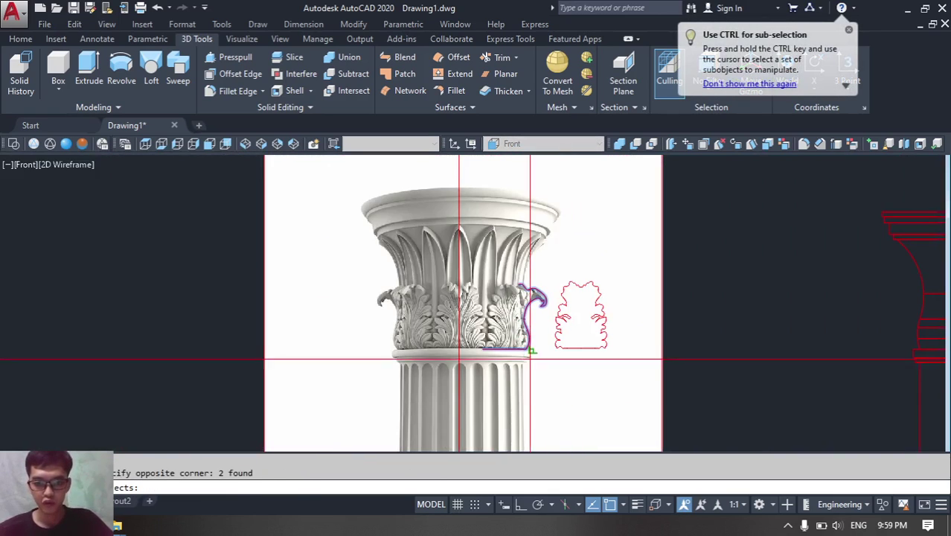
click(528, 357)
scroll(566, 363, down, 2)
scroll(755, 363, up, 2)
mouse_move(769, 367)
middle_down()
mouse_move(640, 372)
mouse_move(492, 351)
middle_up()
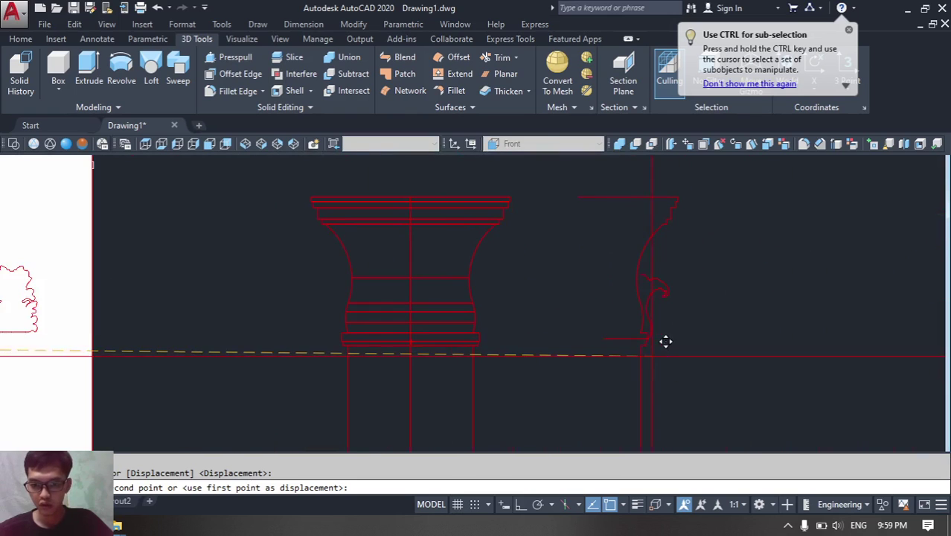
scroll(678, 343, up, 3)
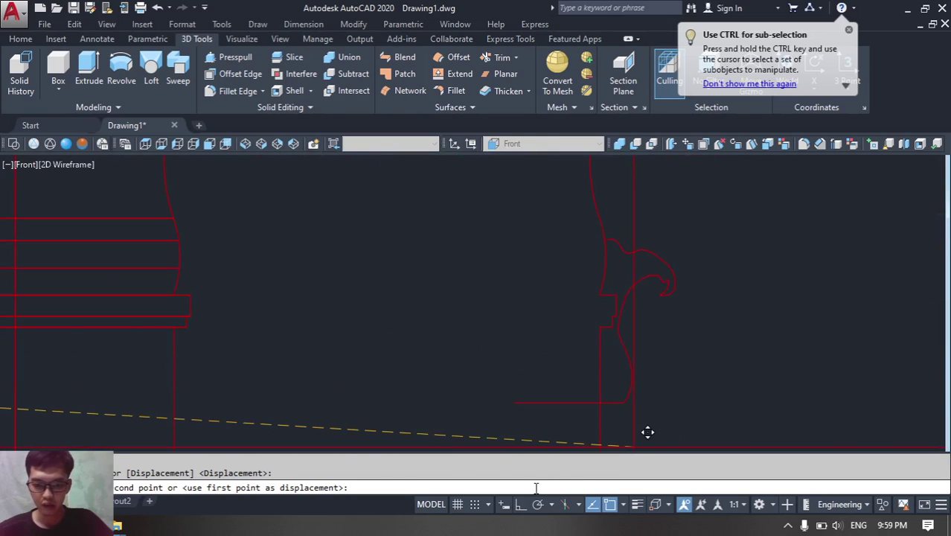
click(520, 503)
click(681, 328)
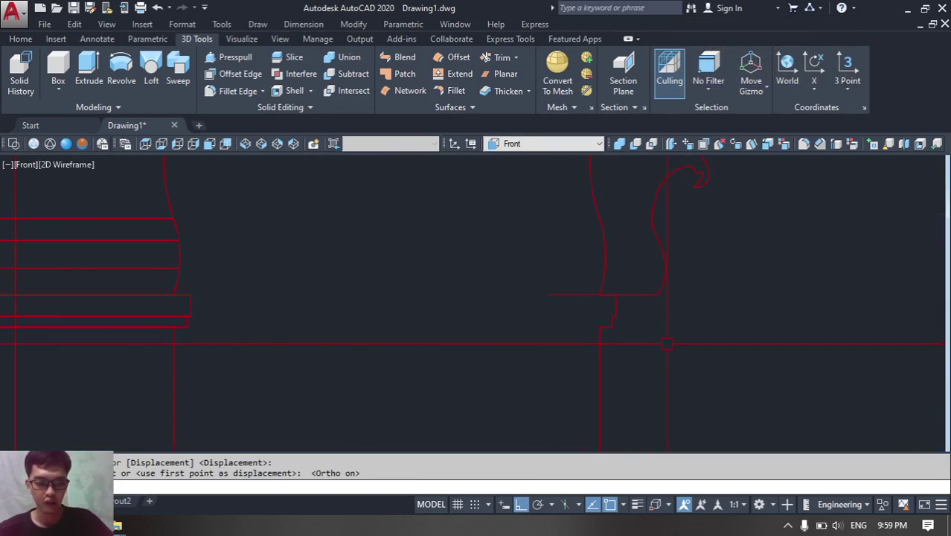
- Move the side-leaf profile horizontally with Ortho until its upper end meets the half-profile's curve
key(space)
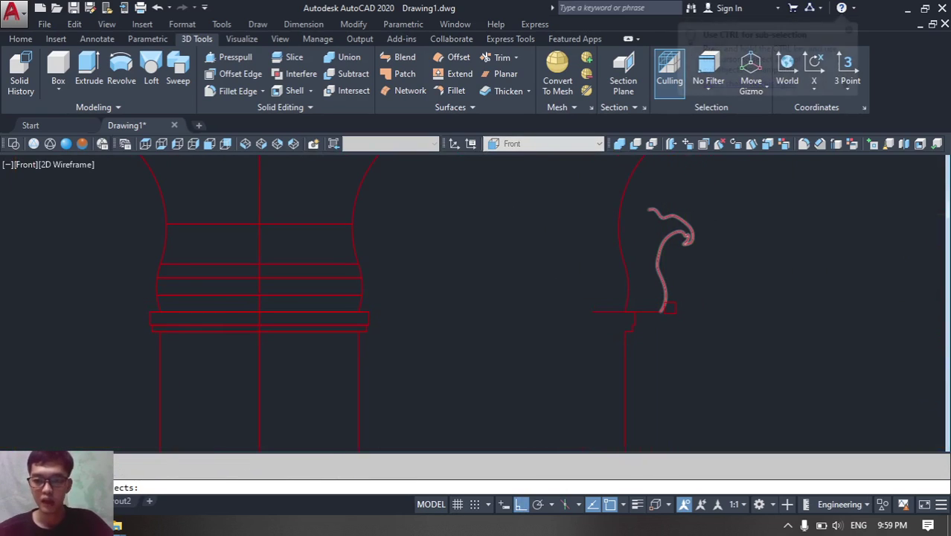
click(652, 311)
click(653, 311)
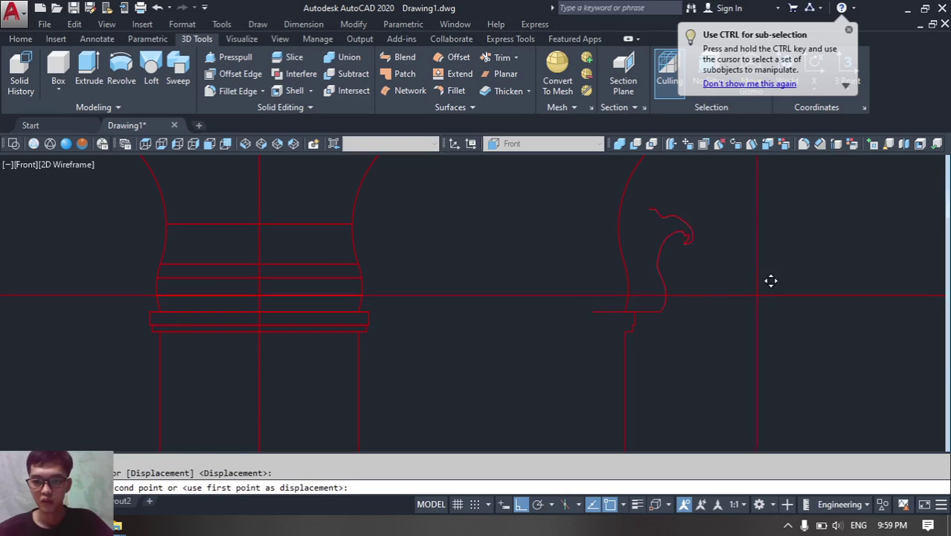
key(Escape)
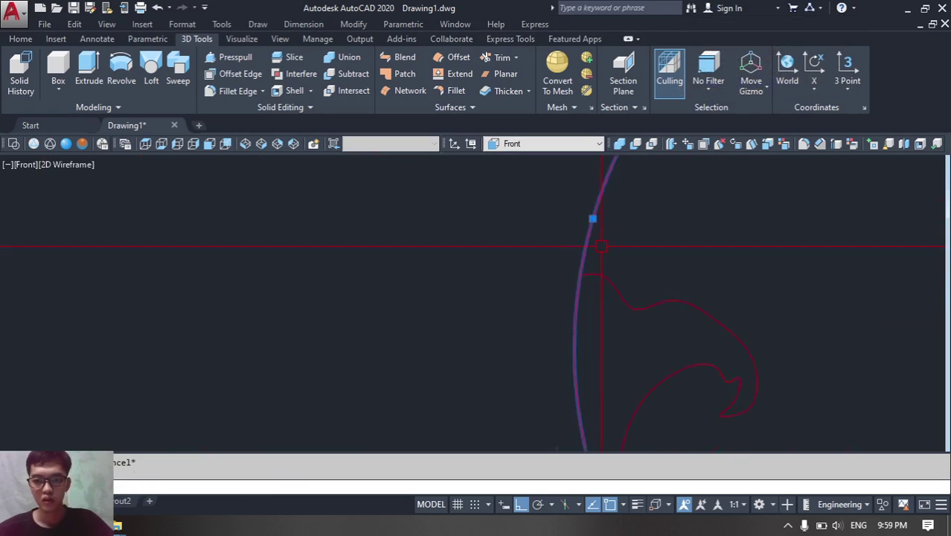
- Trim the half-profile's curve above the leaf and the excess at the leaf's ends to leave a bounded side-leaf profile
scroll(580, 317, down, 2)
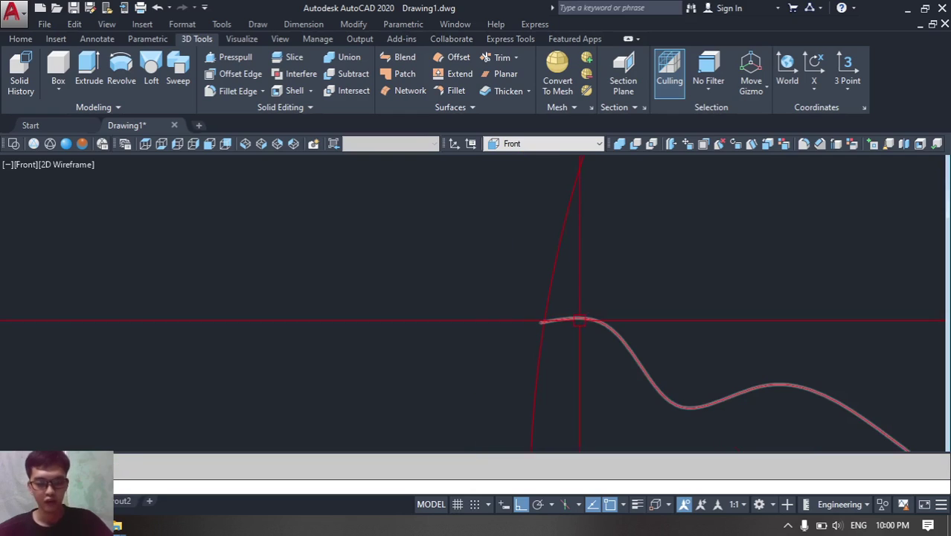
text(tr)
key(space)
key(space)
scroll(544, 316, up, 3)
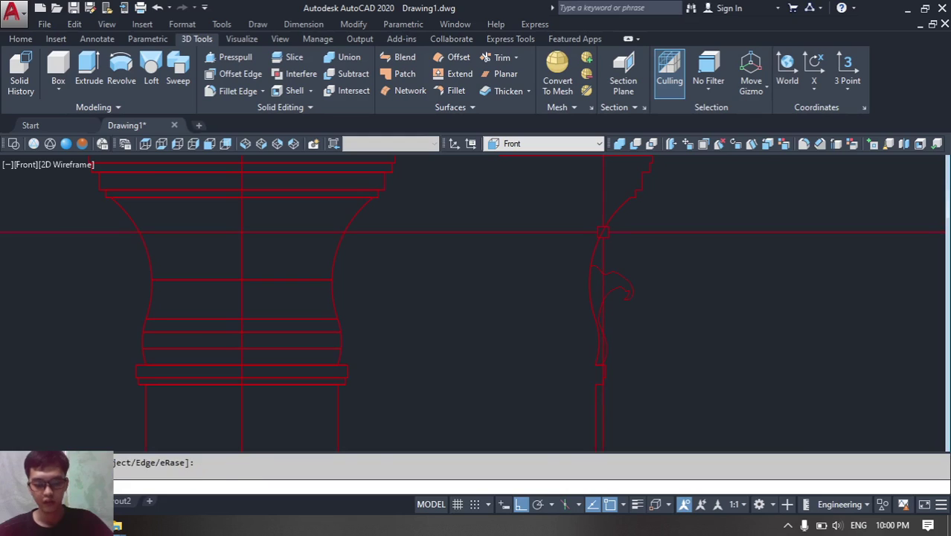
click(603, 232)
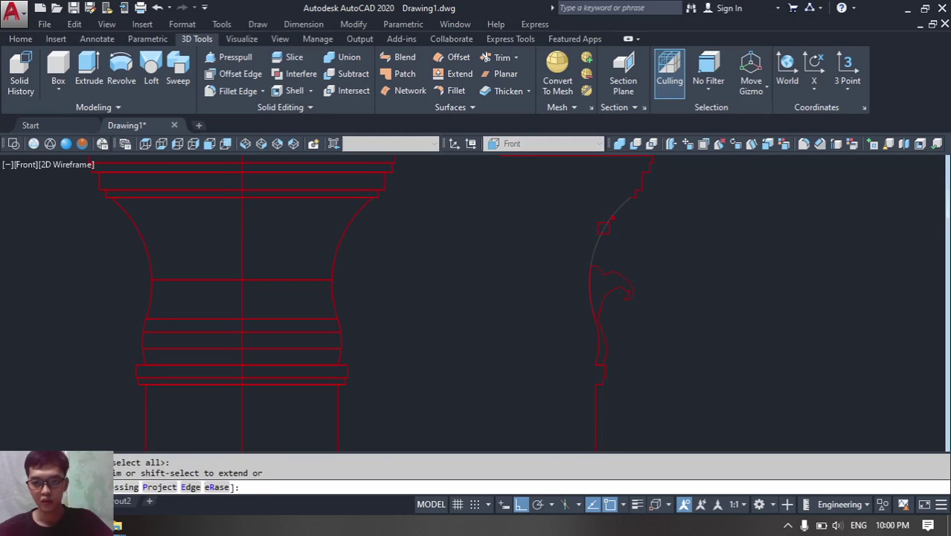
click(603, 228)
scroll(603, 280, down, 4)
click(613, 252)
scroll(598, 343, up, 4)
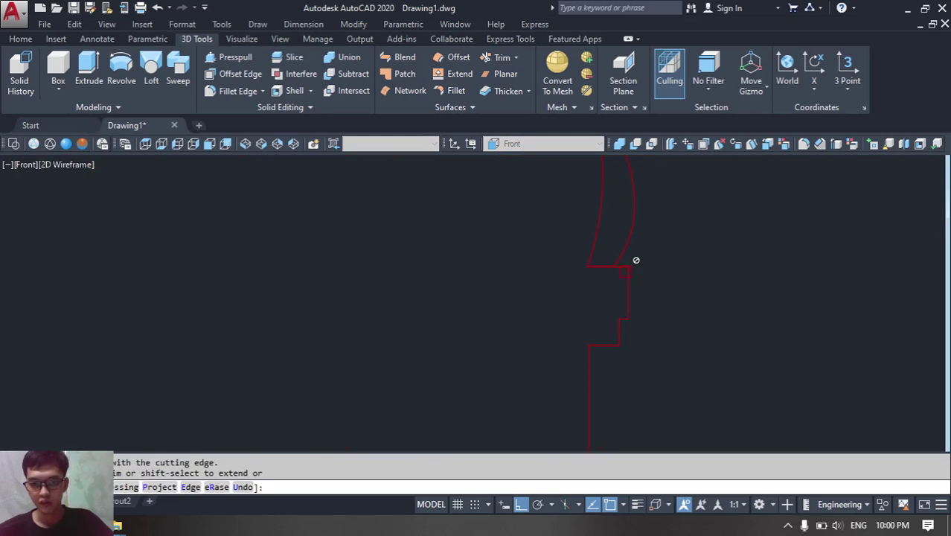
key(Escape)
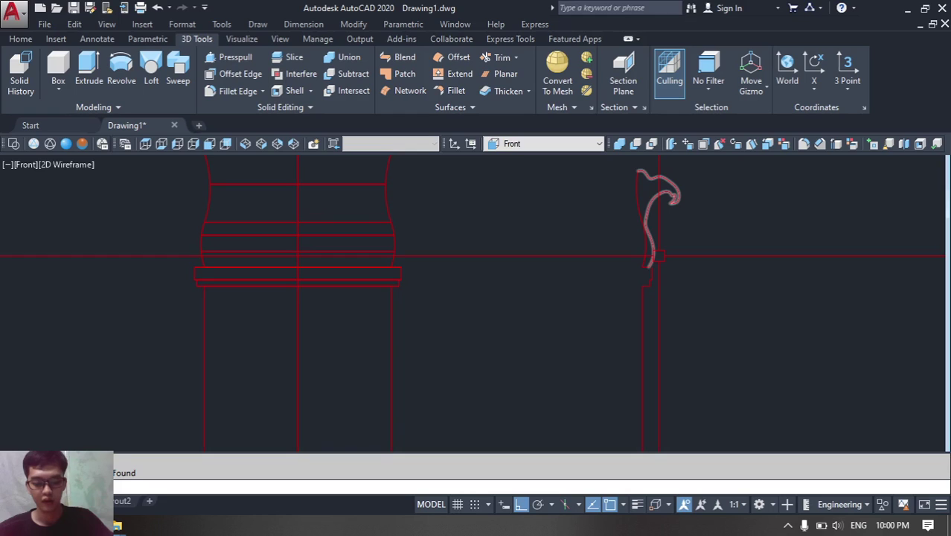
- Move the trimmed side-leaf profile from the capital's half-profile to beside the front leaf outline on the reference image
click(575, 220)
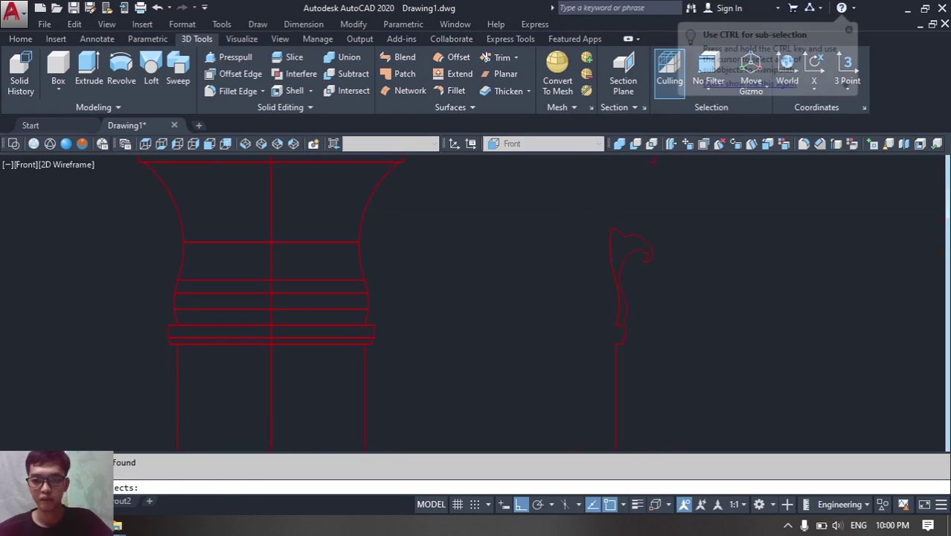
click(687, 328)
click(739, 314)
scroll(737, 313, down, 3)
scroll(476, 313, up, 2)
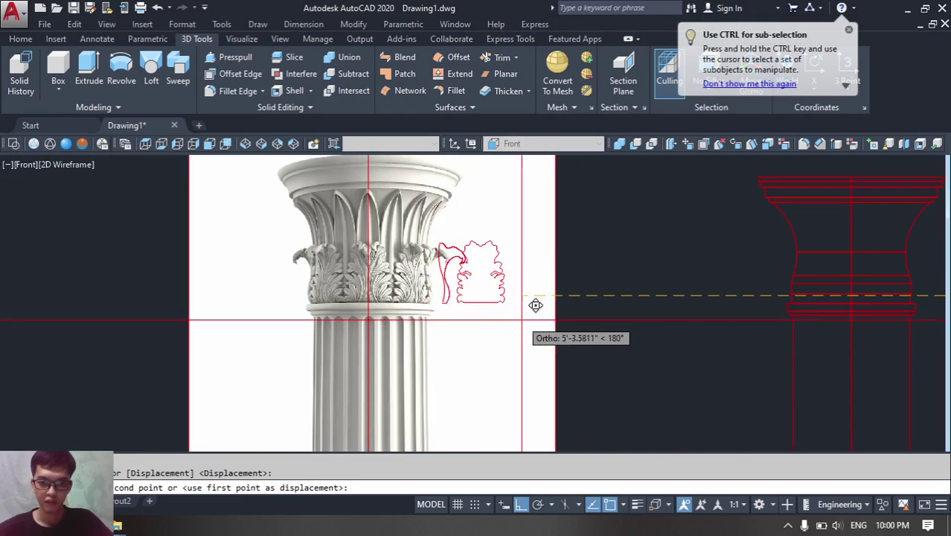
scroll(520, 245, up, 3)
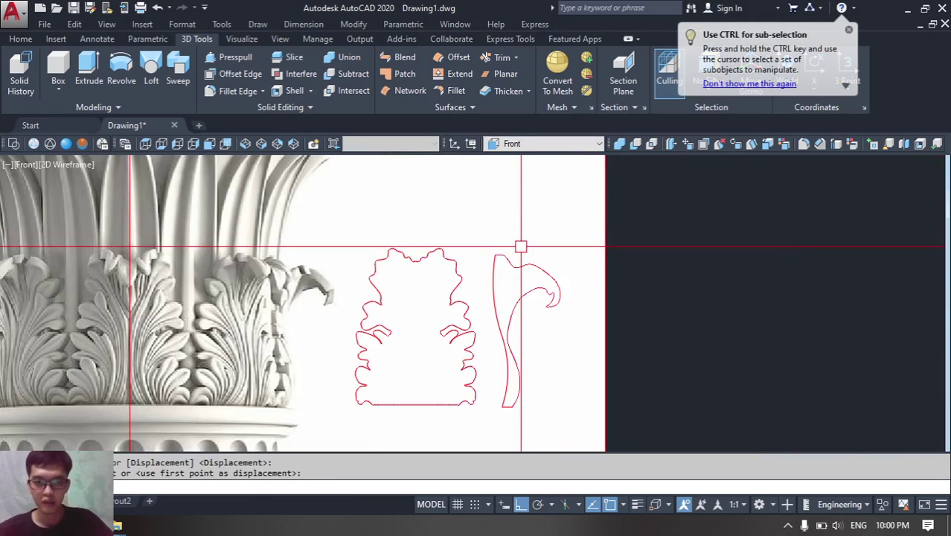
click(538, 298)
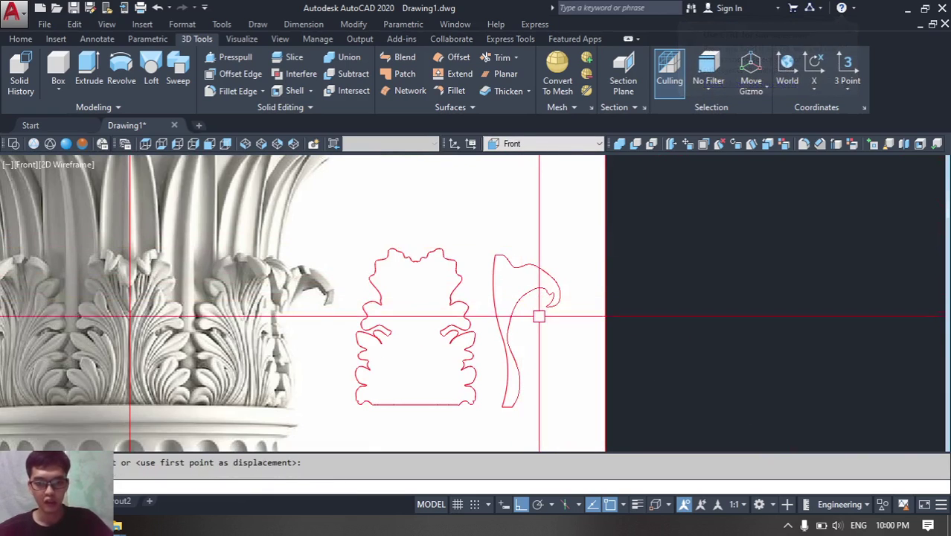
- Join the curves and base line of the side-leaf profile into a single closed spline
text(j)
key(Return)
click(547, 391)
click(497, 277)
key(Return)
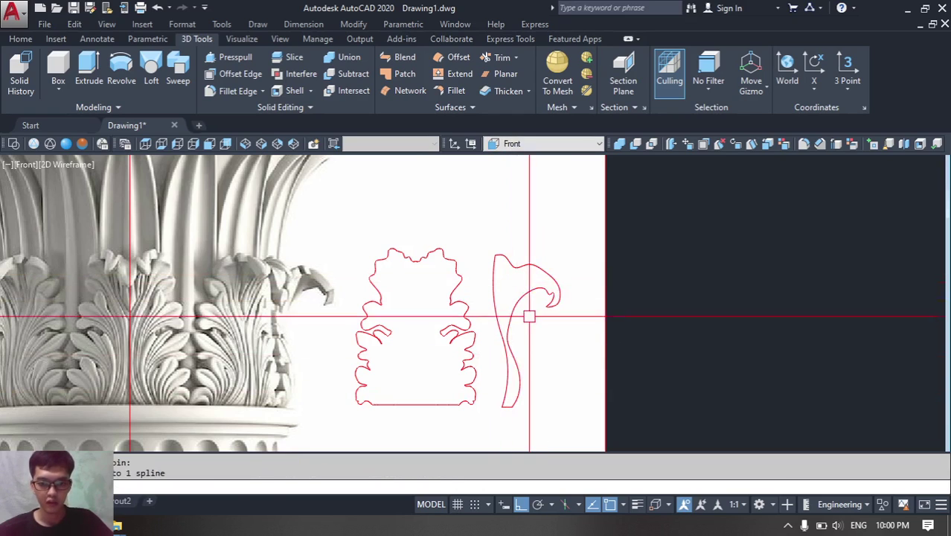
key(Return)
click(532, 428)
click(495, 376)
key(Return)
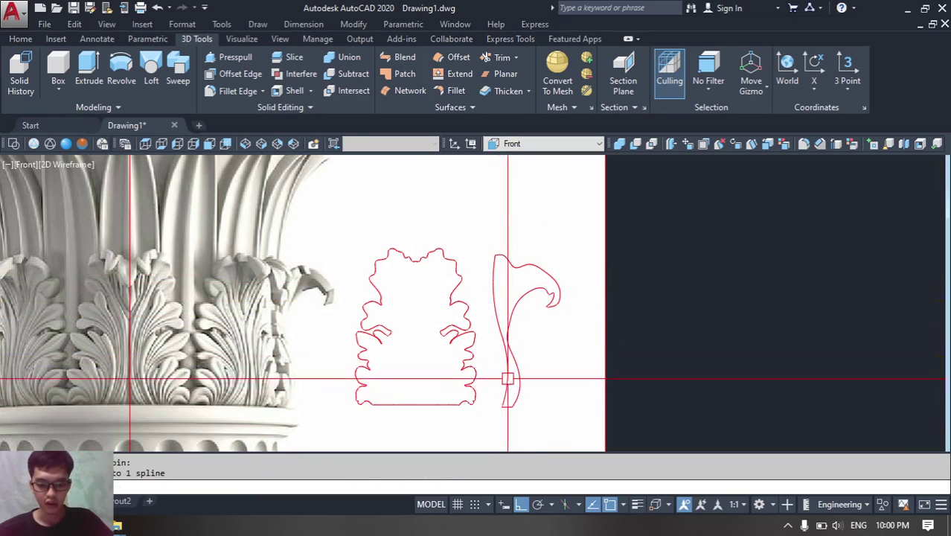
- Move the side-leaf profile by the midpoint of its base onto the base line of the front leaf outline
middle_drag(513, 391, 528, 358)
click(530, 364)
key(Return)
scroll(532, 363, up, 4)
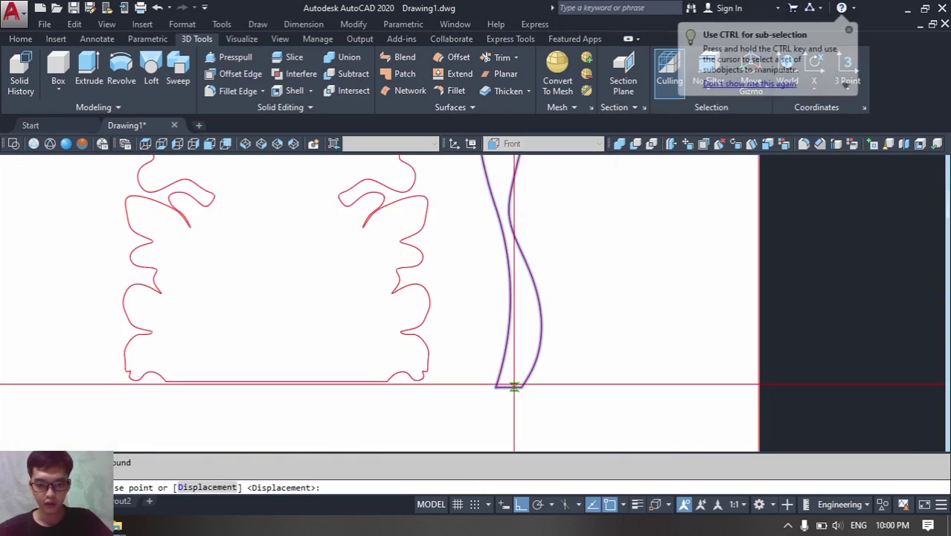
click(509, 387)
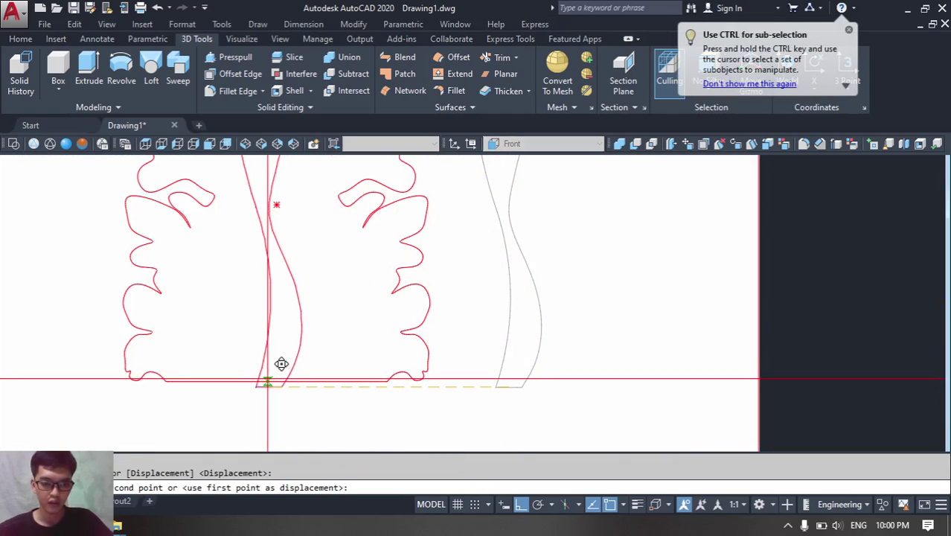
click(274, 361)
scroll(282, 185, up, 4)
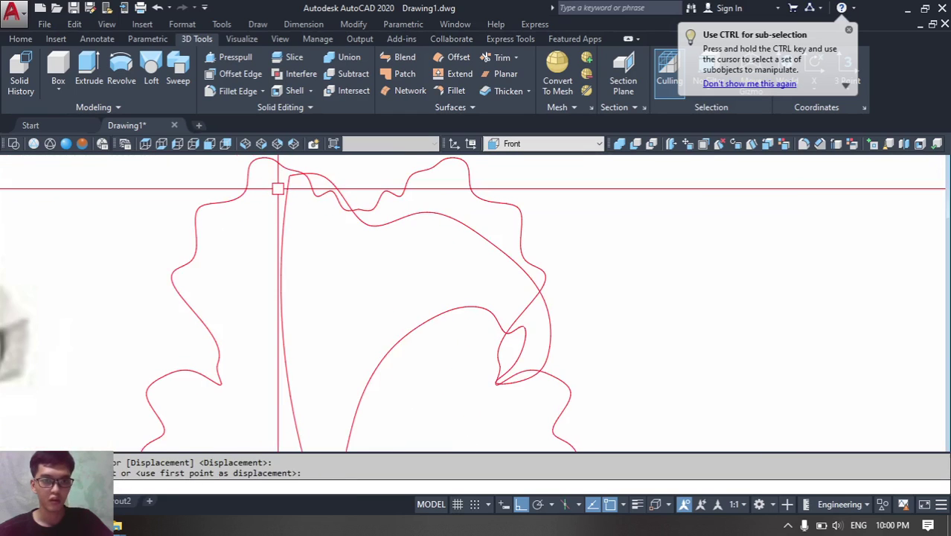
- Scale the side-leaf profile from its base with the Reference option to match the front leaf outline's height
scroll(339, 256, down, 6)
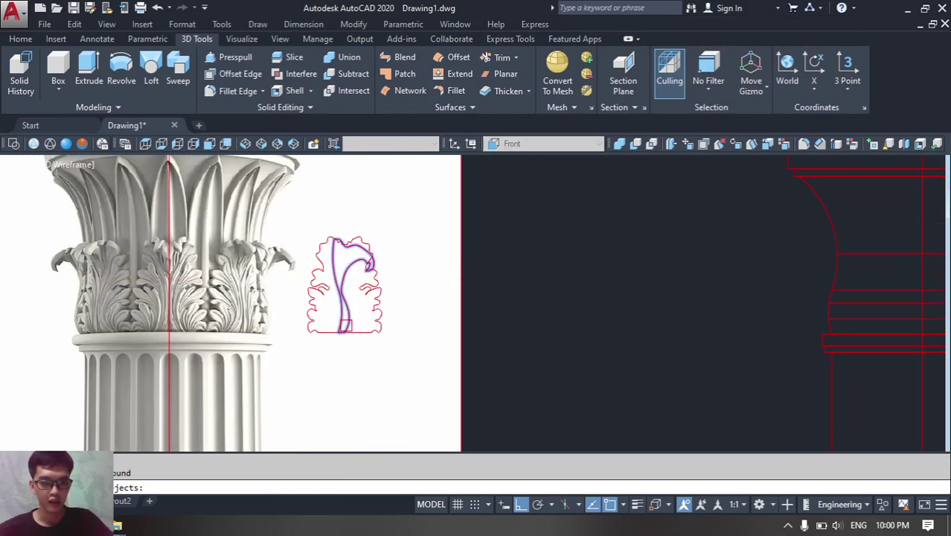
key(Return)
scroll(348, 325, up, 5)
click(328, 353)
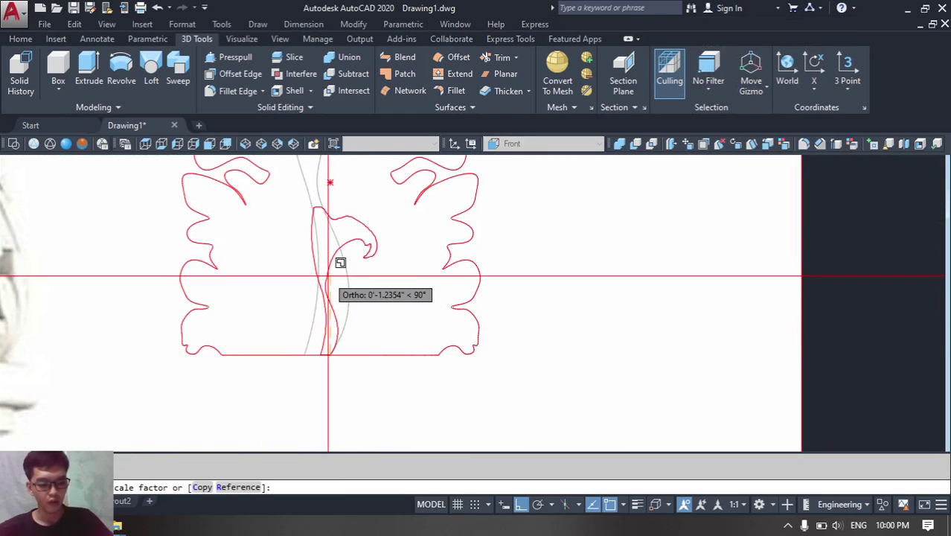
text(r)
key(Return)
click(320, 353)
scroll(342, 354, down, 2)
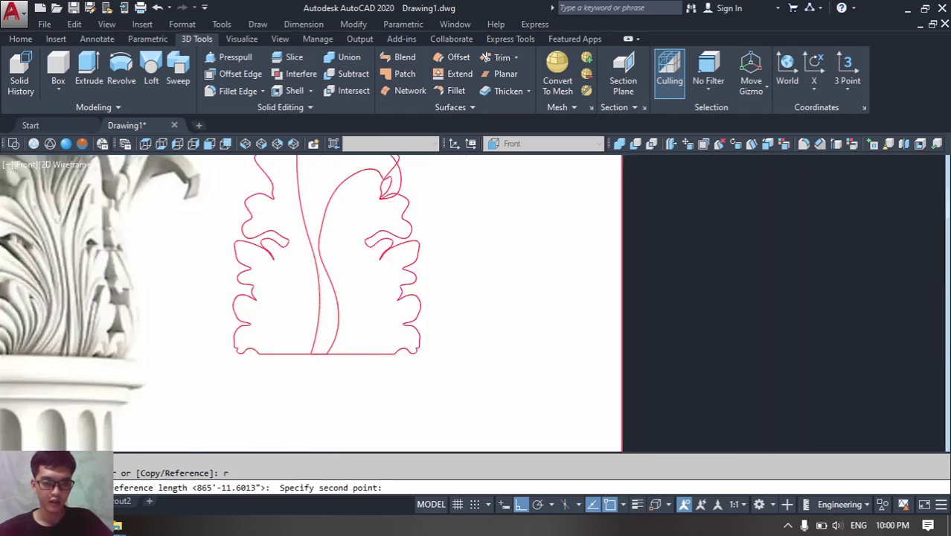
scroll(319, 202, down, 2)
scroll(323, 208, up, 6)
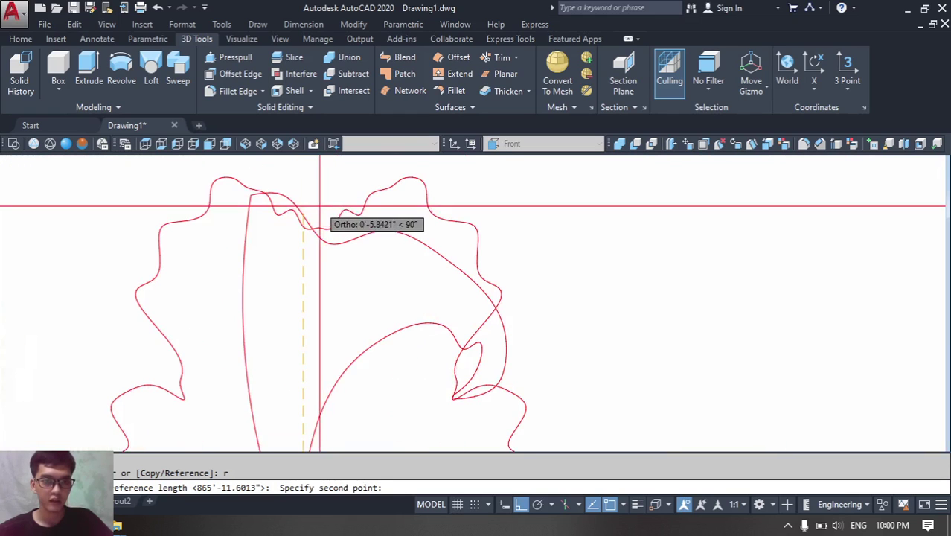
click(276, 192)
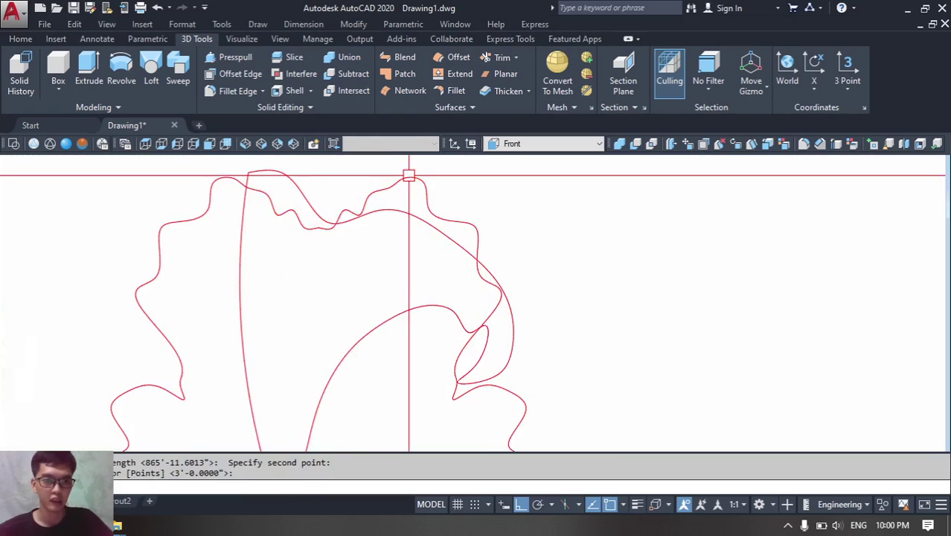
scroll(417, 186, down, 5)
click(463, 279)
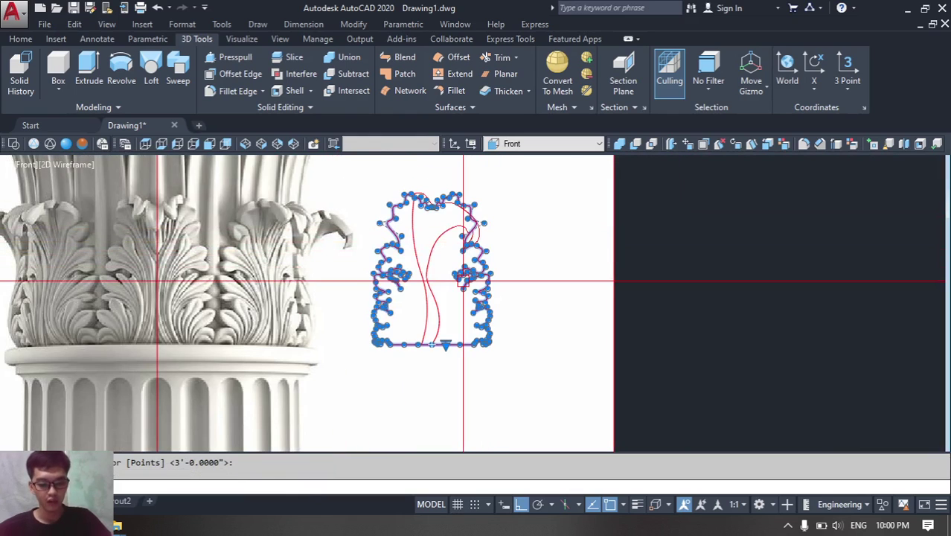
text(m)
key(space)
click(506, 387)
key(Escape)
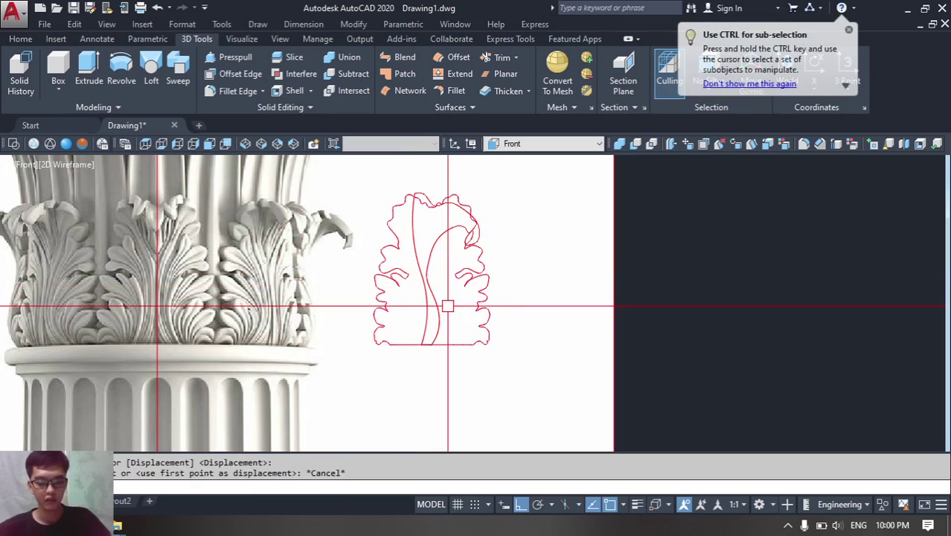
- Move the front leaf outline and side-leaf profile together horizontally to the empty area left of the reference image
text(m)
key(space)
click(529, 370)
click(365, 273)
scroll(402, 282, down, 6)
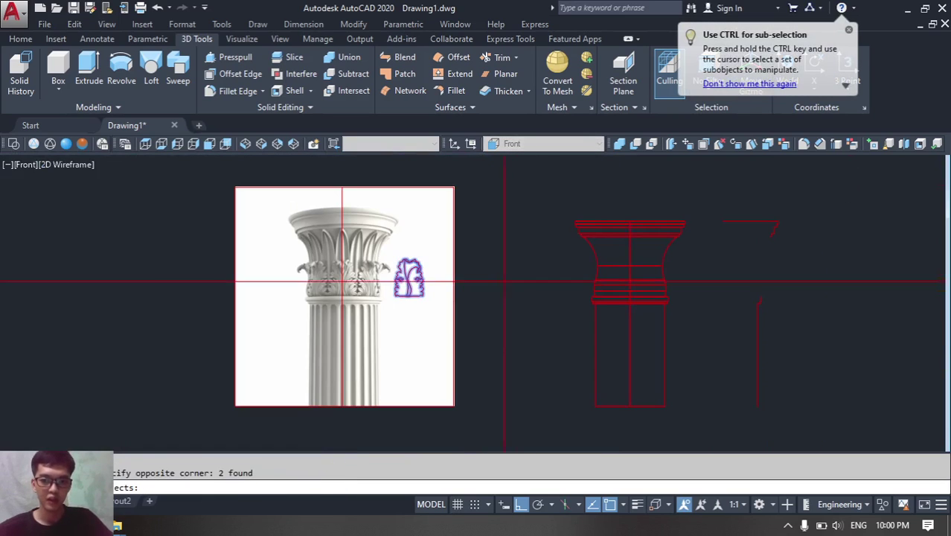
click(544, 288)
click(263, 291)
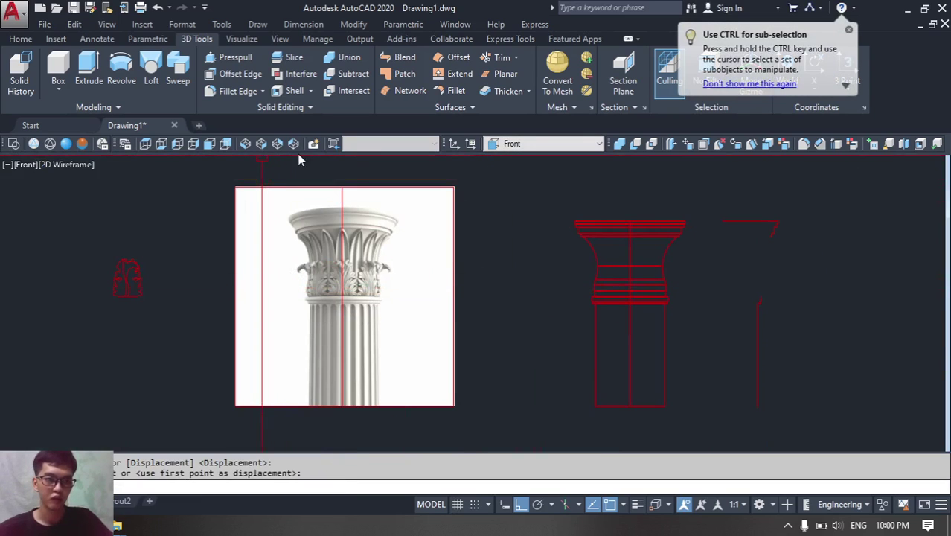
- In SE Isometric view, rotate the side-leaf profile in 3D about the vertical axis at its base, perpendicular to the front outline
click(262, 147)
scroll(402, 253, up, 5)
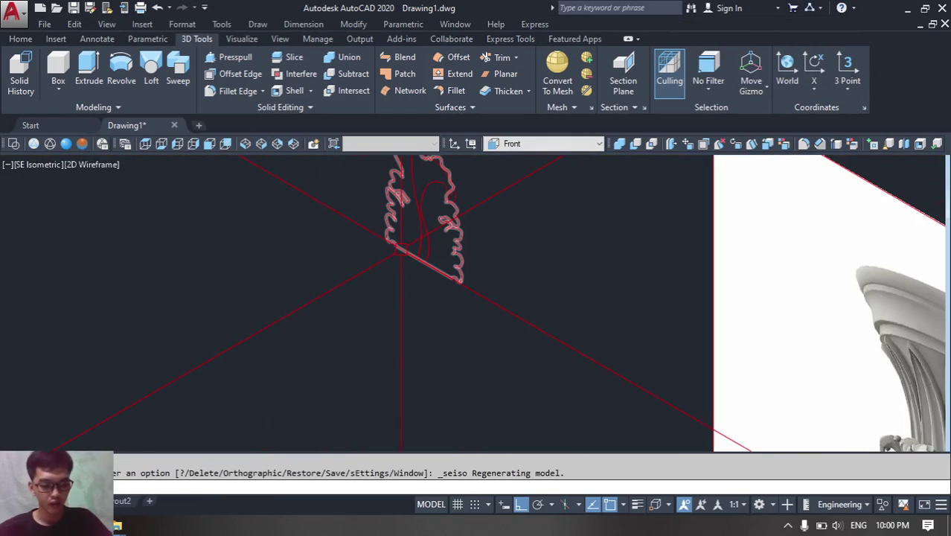
text(3r)
key(space)
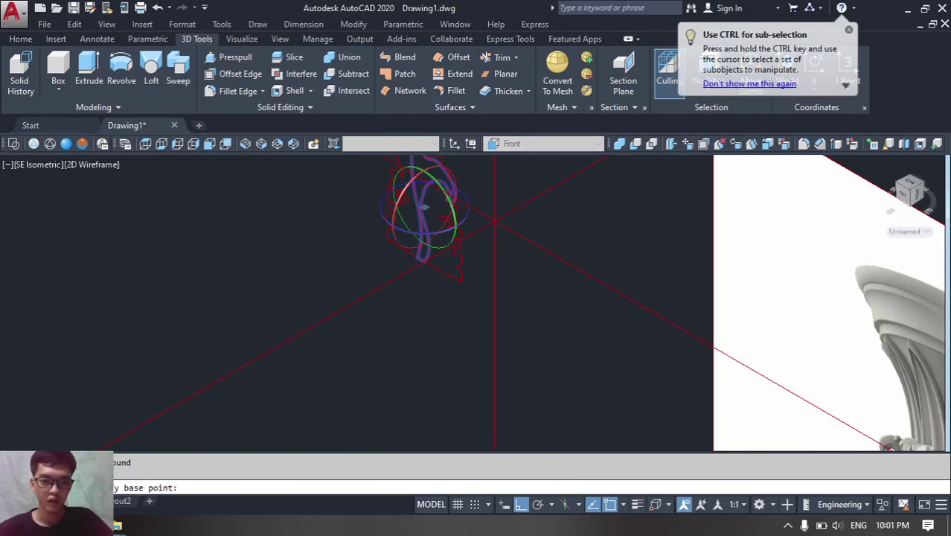
scroll(404, 248, up, 4)
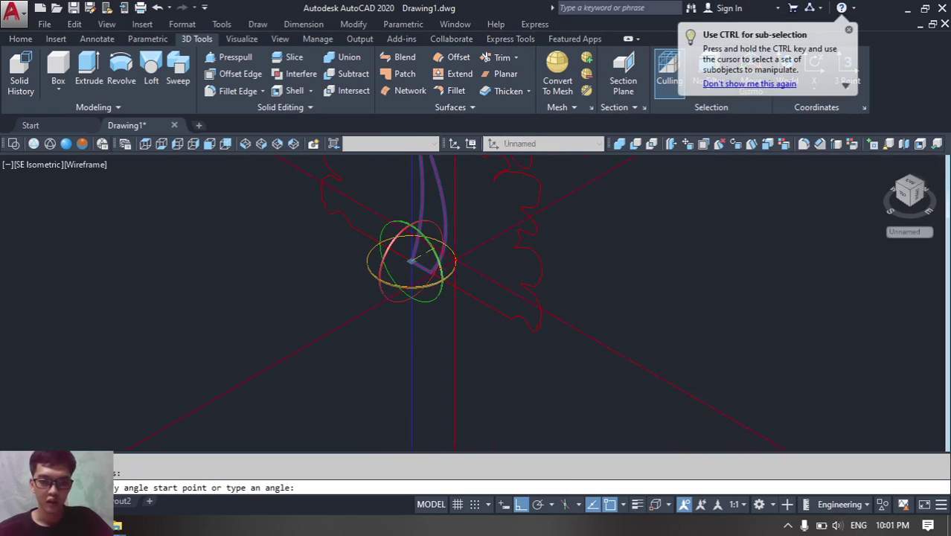
click(305, 398)
scroll(307, 396, down, 6)
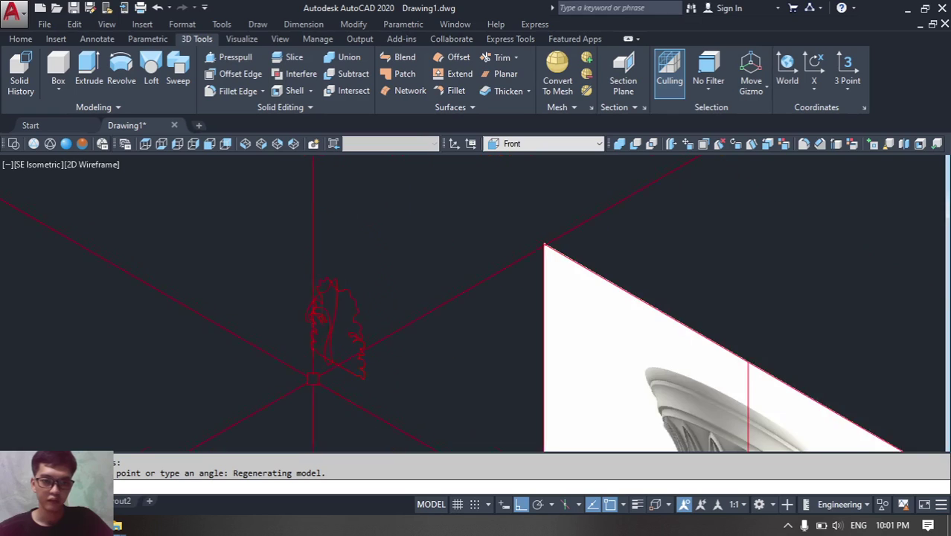
scroll(329, 315, up, 4)
middle_drag(328, 314, 343, 306)
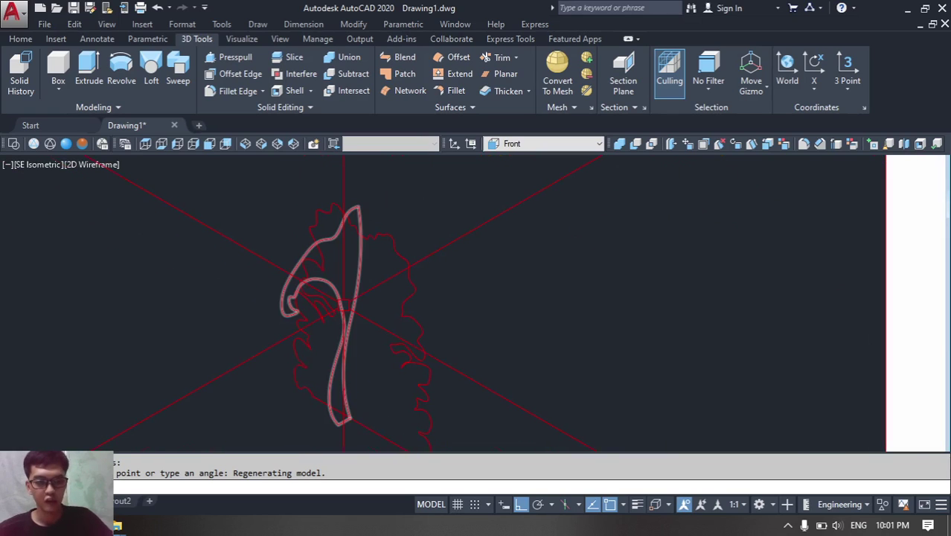
- Try to extrude the rotated side-leaf profile
text(ext)
key(Return)
click(351, 295)
scroll(362, 290, down, 6)
key(Return)
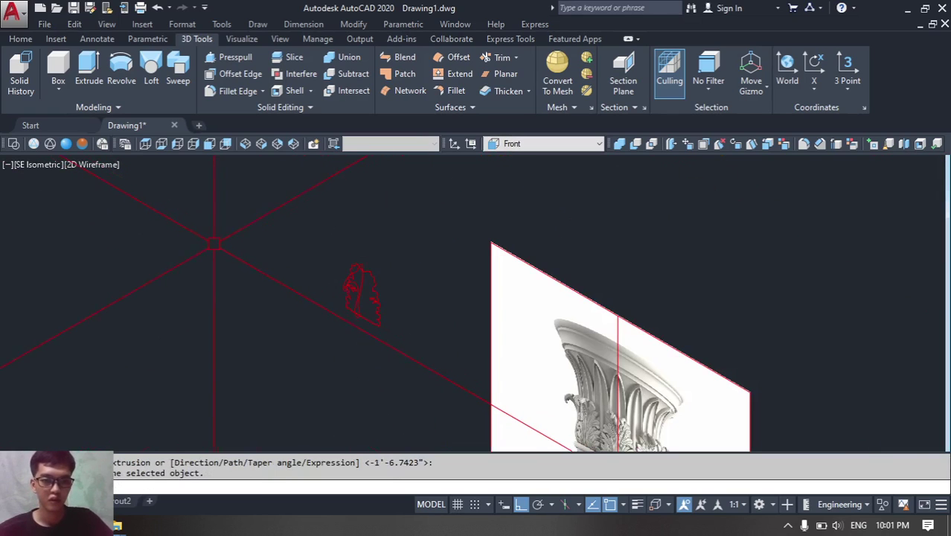
scroll(361, 290, up, 4)
click(312, 285)
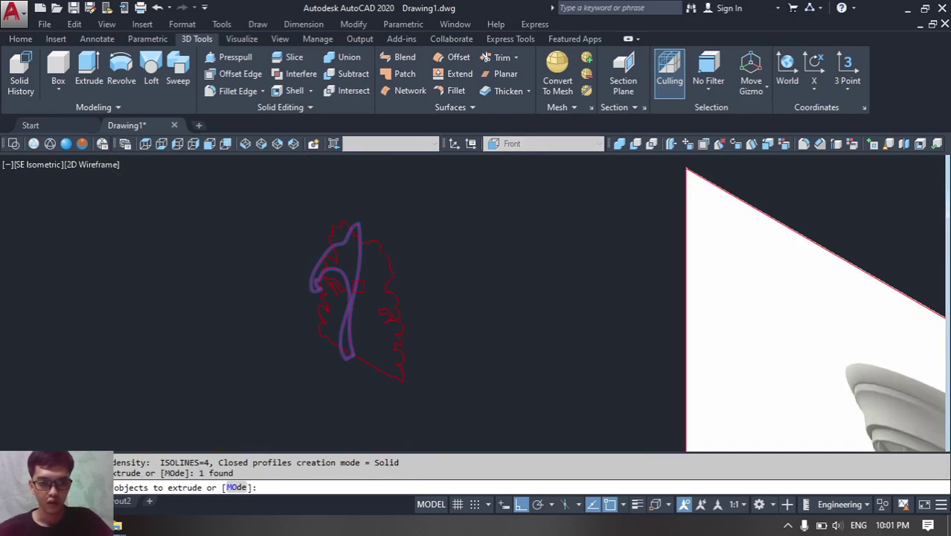
key(Return)
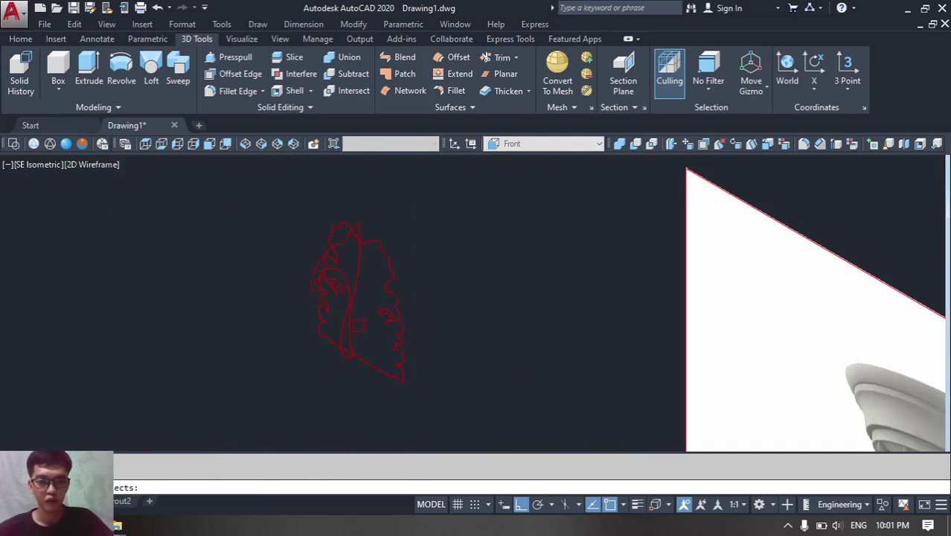
- Move the side-leaf profile along the Z direction, clear of the front leaf outline
key(Return)
scroll(568, 270, down, 3)
click(569, 270)
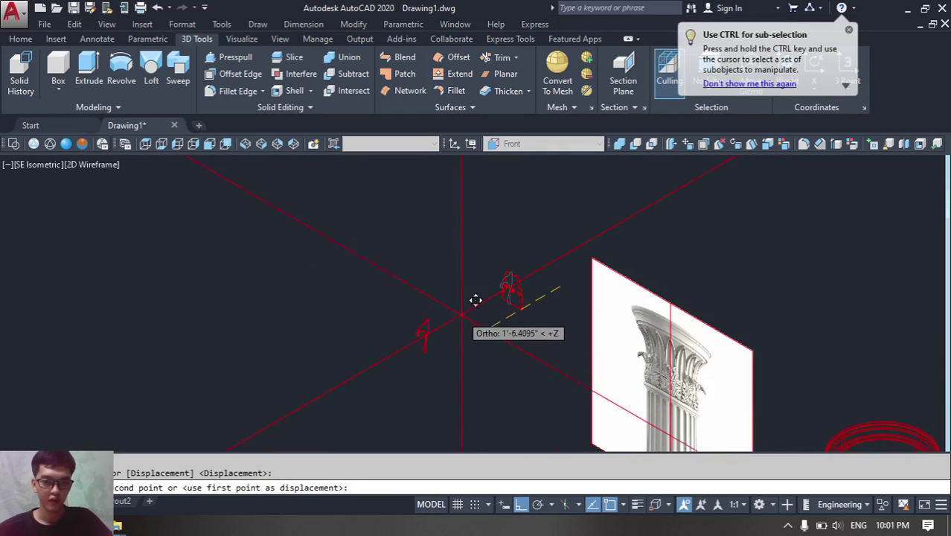
- In the Right view, create a region from the inside of the side-leaf profile with the Boundary command
click(194, 143)
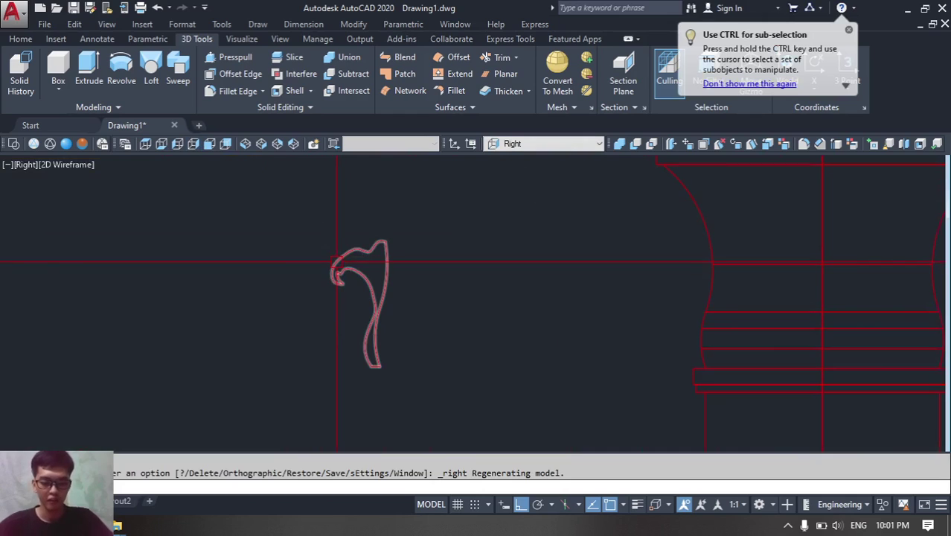
click(377, 269)
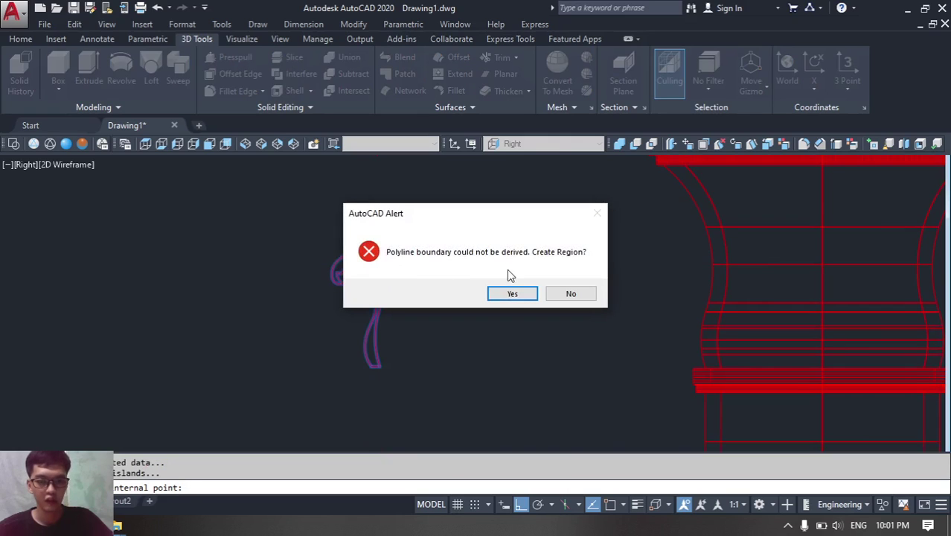
click(512, 293)
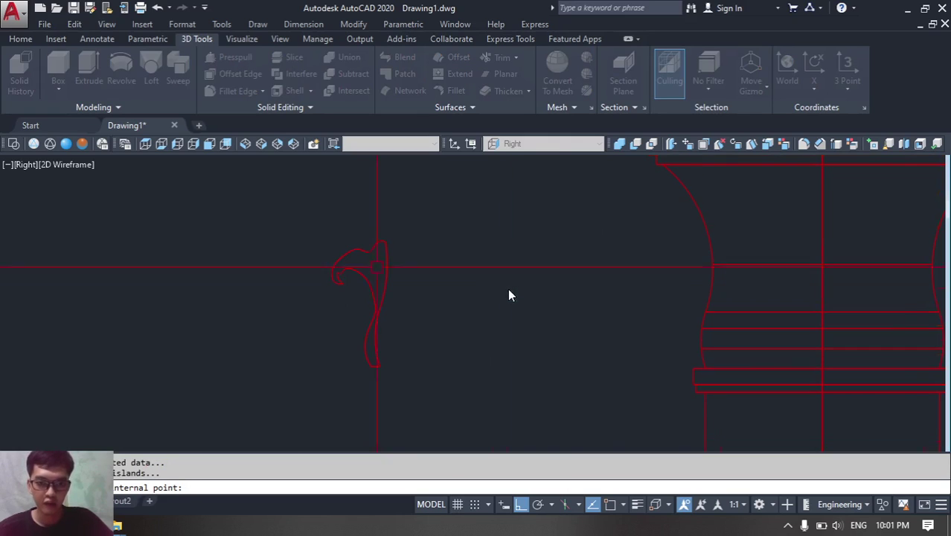
- In SE Isometric view, move the distant side-leaf region along the X direction toward the capital model
click(245, 145)
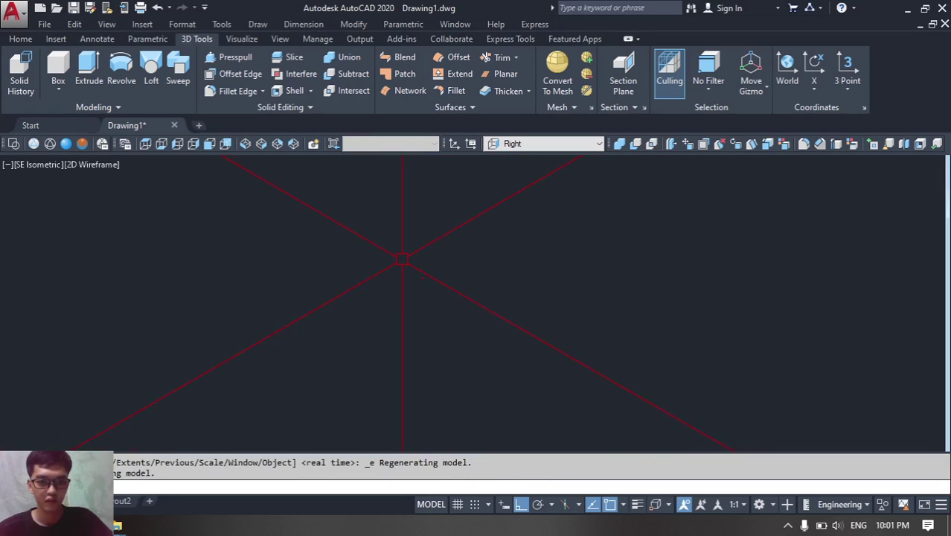
click(268, 191)
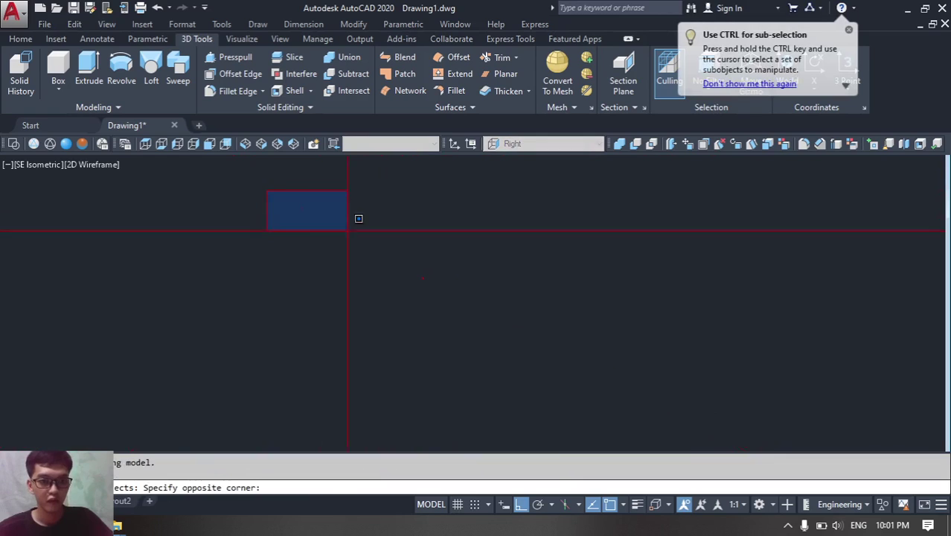
click(348, 228)
key(Return)
click(366, 209)
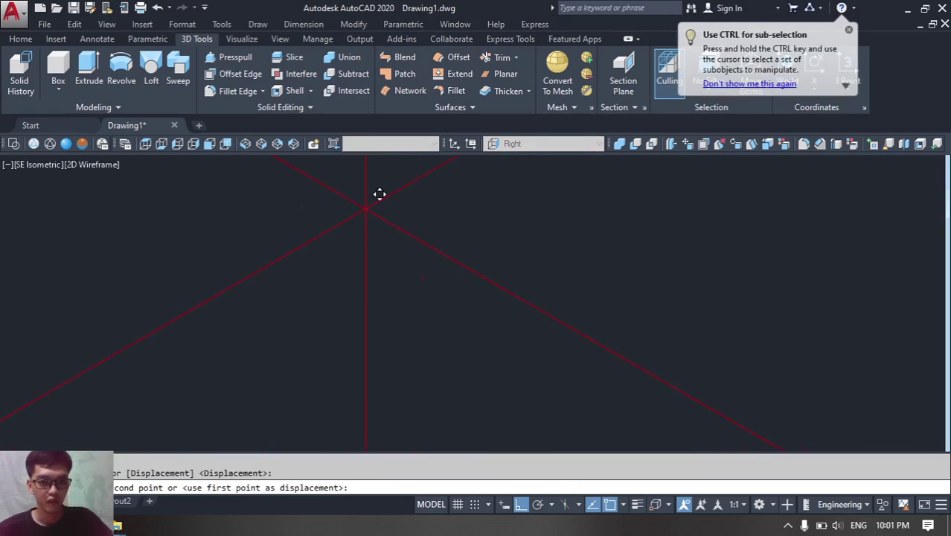
click(497, 274)
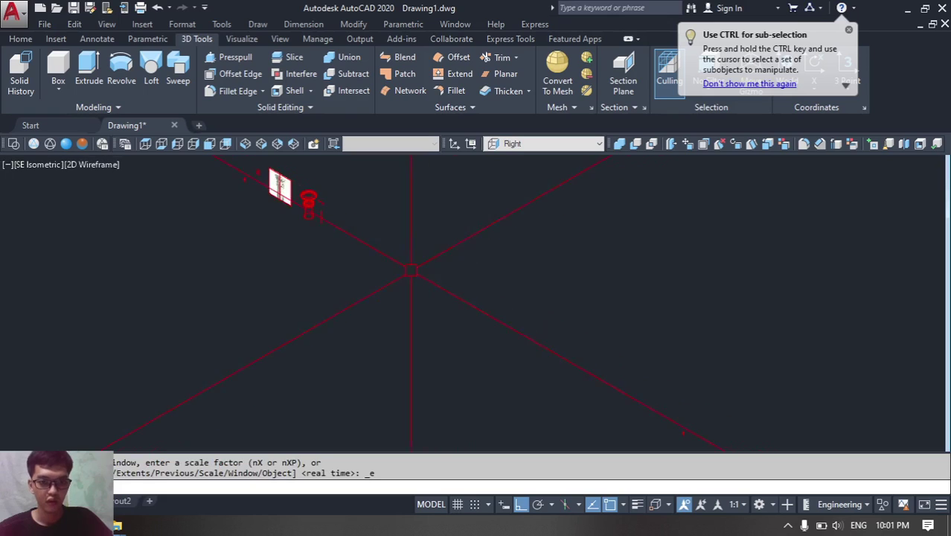
- Move the distant side-leaf region along the -Z direction back to the area near the front leaf outline
middle_drag(579, 346, 498, 268)
text(m)
key(space)
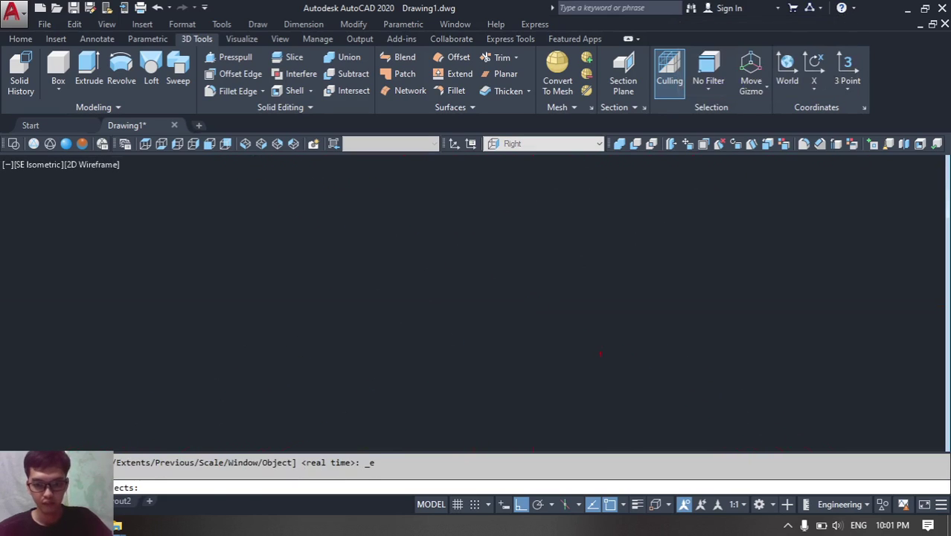
click(533, 305)
click(646, 386)
key(space)
click(663, 379)
scroll(664, 379, down, 2)
scroll(544, 266, up, 5)
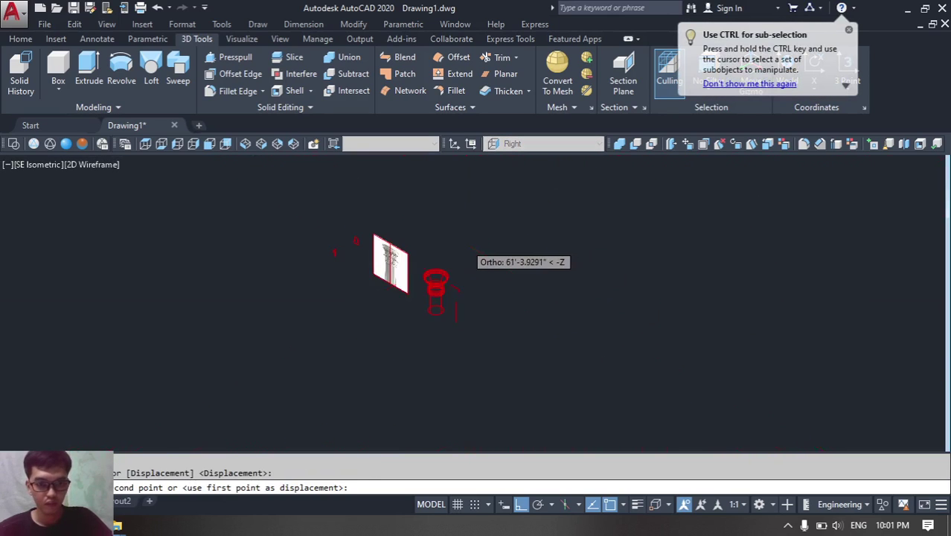
click(457, 238)
- Extrude the side-leaf region past the front leaf outline, and delete the leftover side-leaf curve
scroll(339, 238, up, 11)
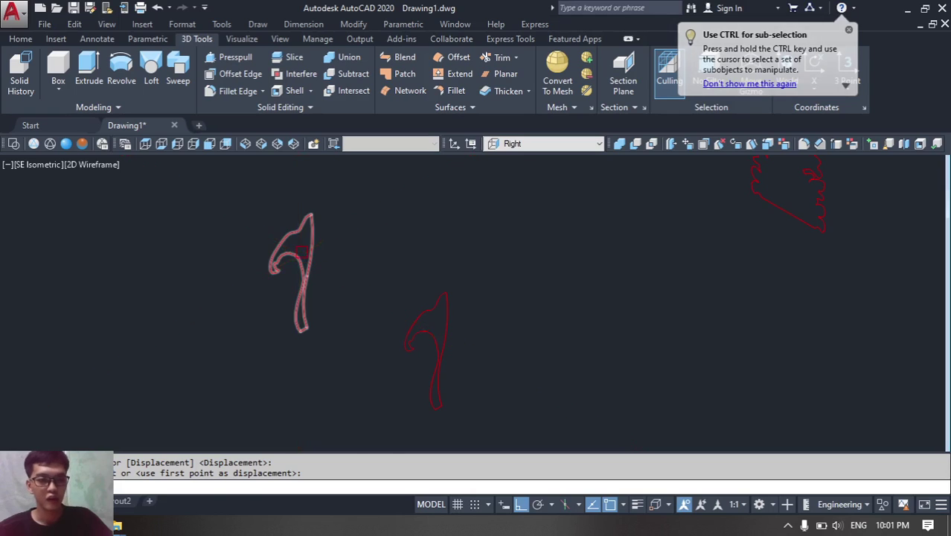
click(294, 264)
text(ext)
key(space)
click(301, 297)
scroll(331, 248, down, 4)
key(space)
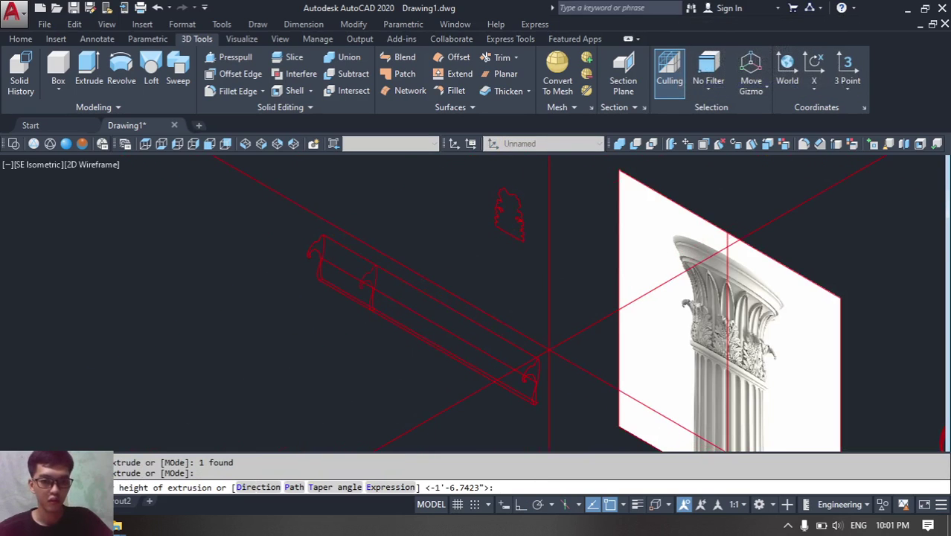
click(540, 344)
scroll(381, 285, up, 5)
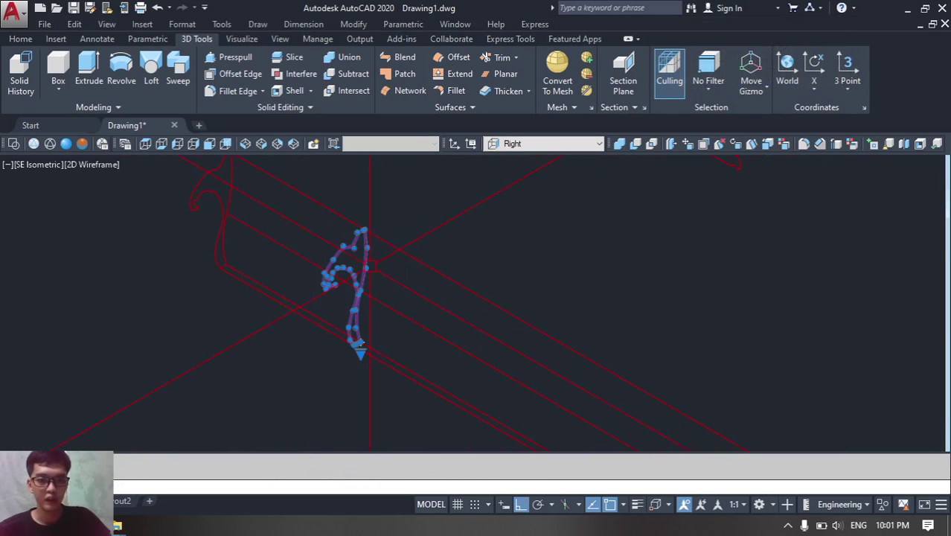
scroll(370, 268, down, 5)
scroll(465, 238, up, 2)
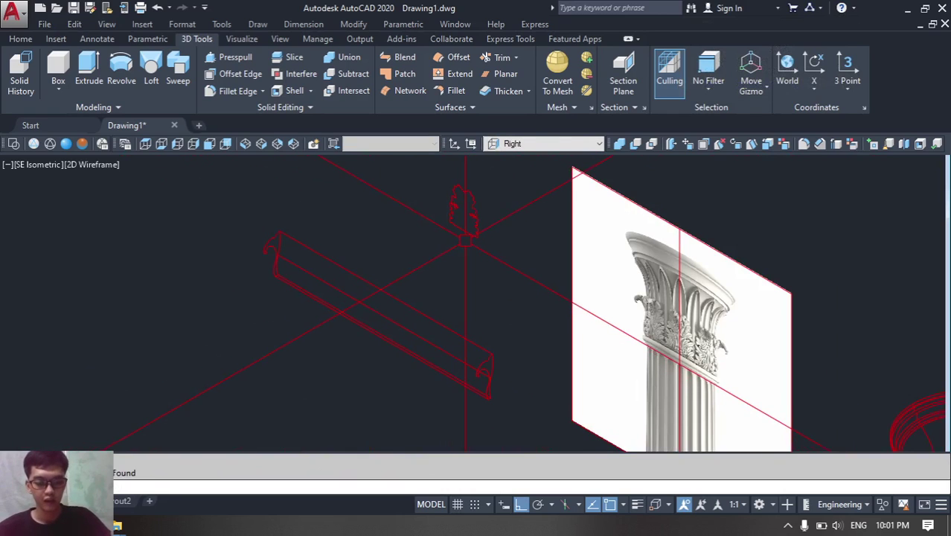
- Extrude the front leaf outline perpendicular to its plane so that it passes completely through the side-leaf extrusion
text(rxt)
key(space)
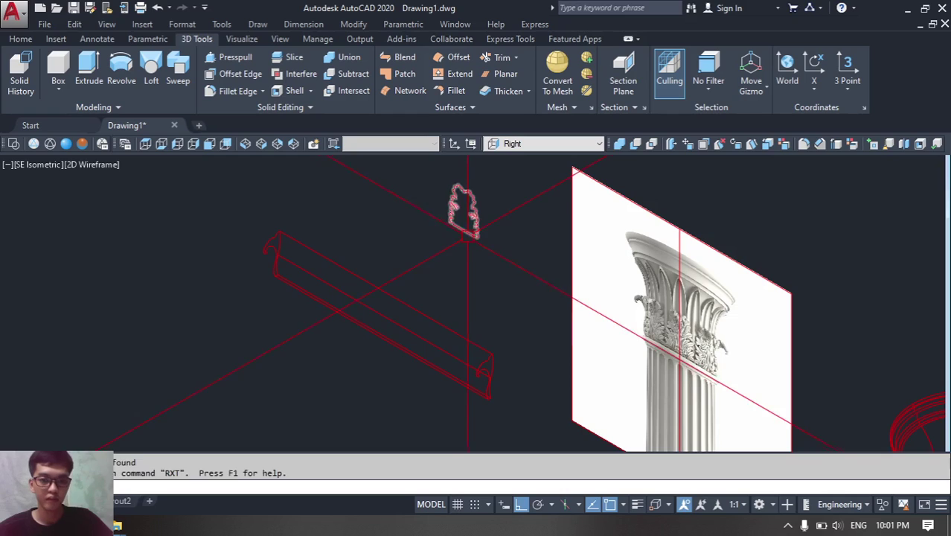
click(463, 224)
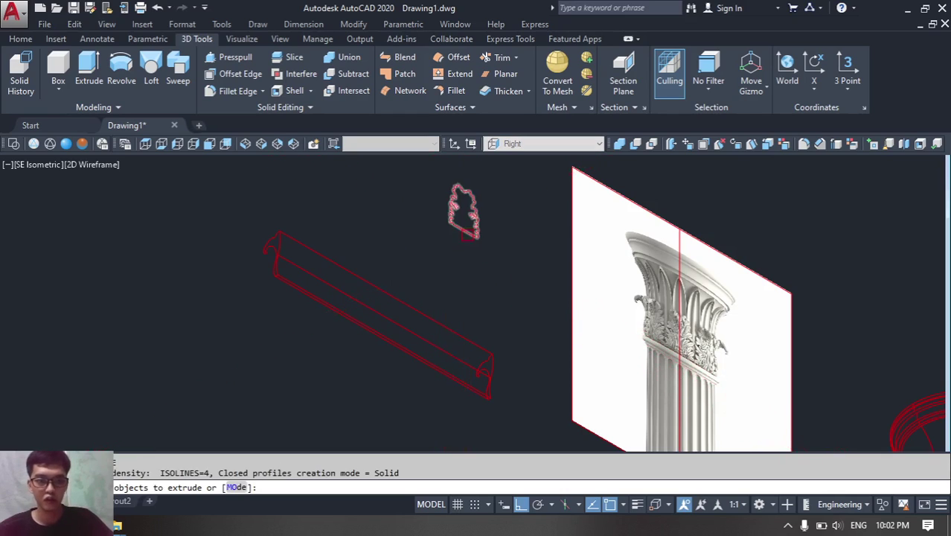
click(464, 223)
key(space)
key(F8)
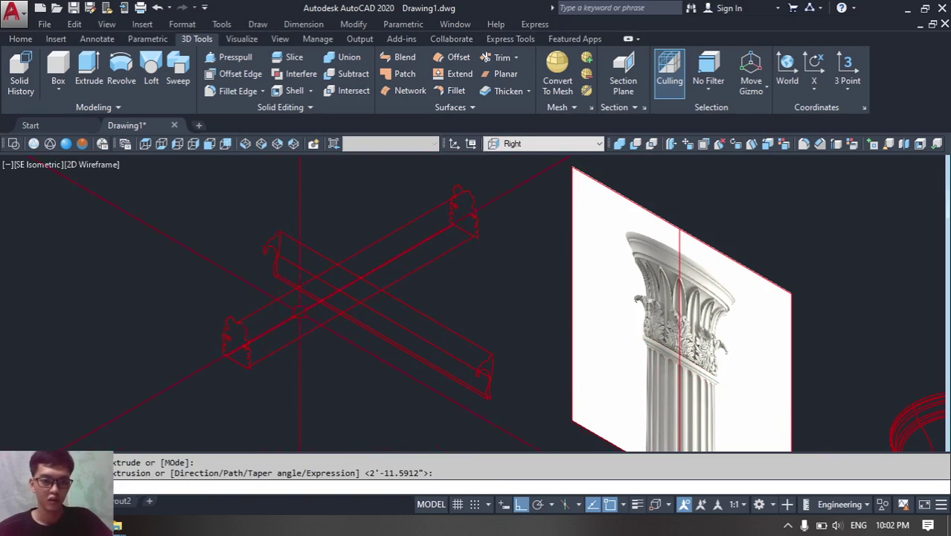
- Check the two crossing leaf extrusions in the Front view, and intersect them into one solid in SE Isometric view
click(210, 144)
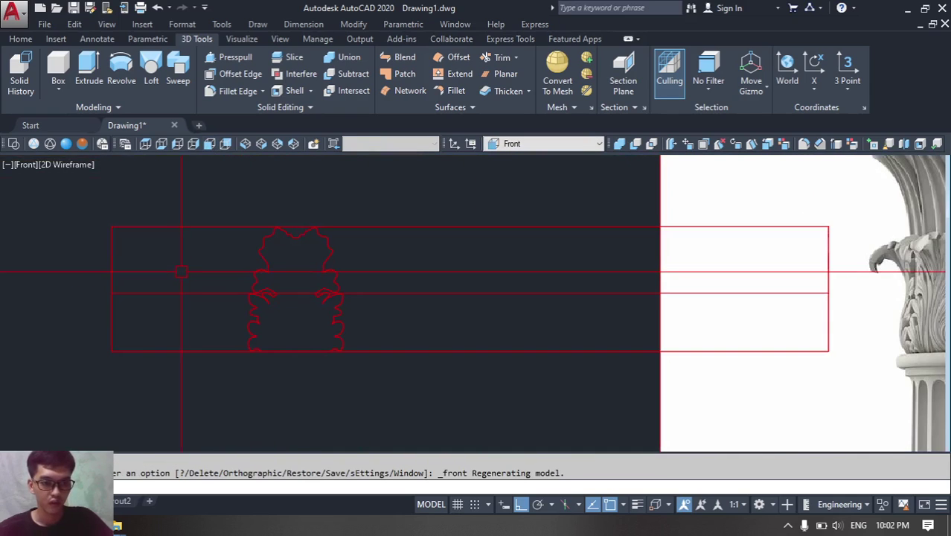
scroll(182, 272, up, 2)
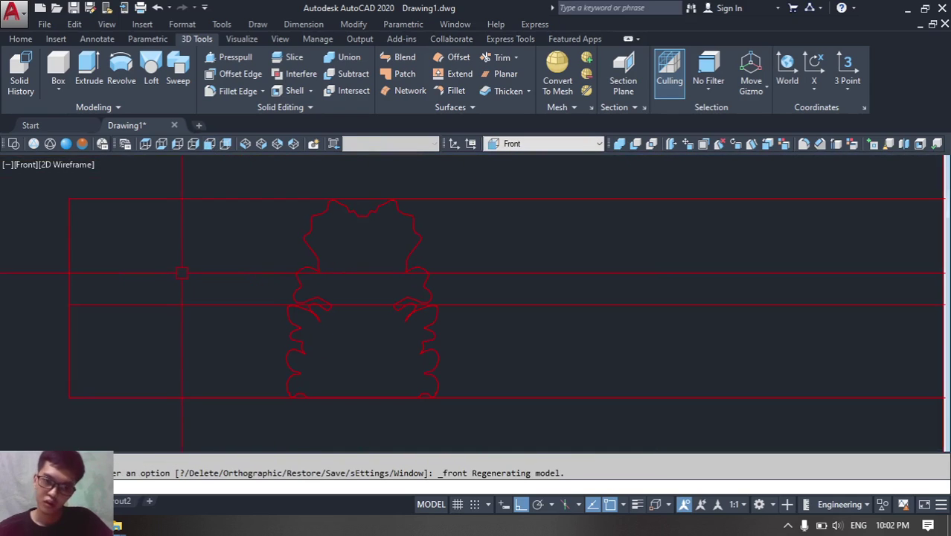
click(261, 144)
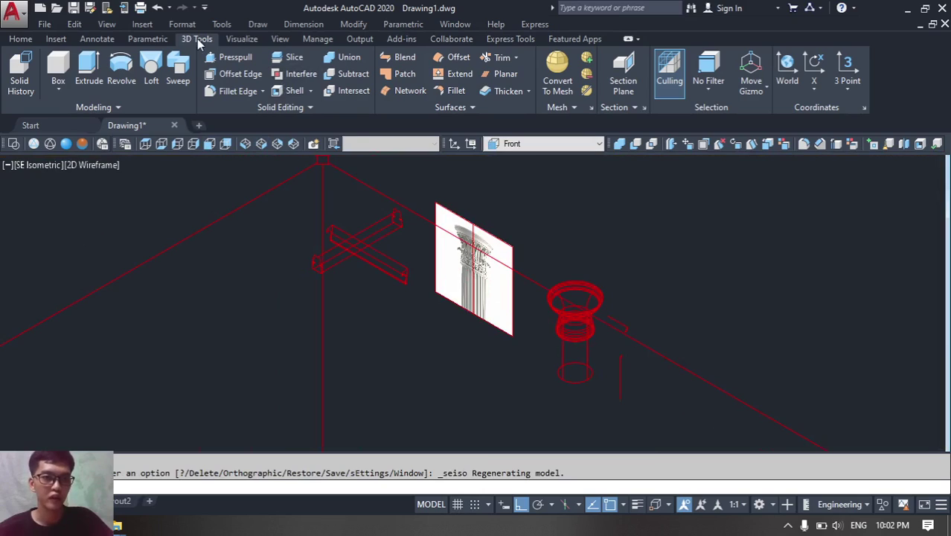
click(340, 93)
scroll(362, 221, up, 2)
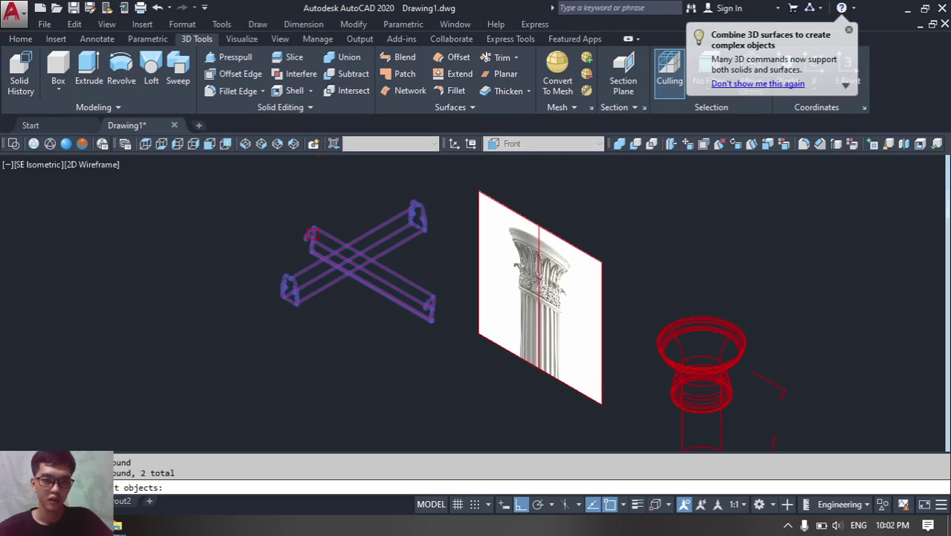
key(Return)
- Display the model in the Realistic visual style and examine the intersected leaf solid from several angles
scroll(339, 258, up, 7)
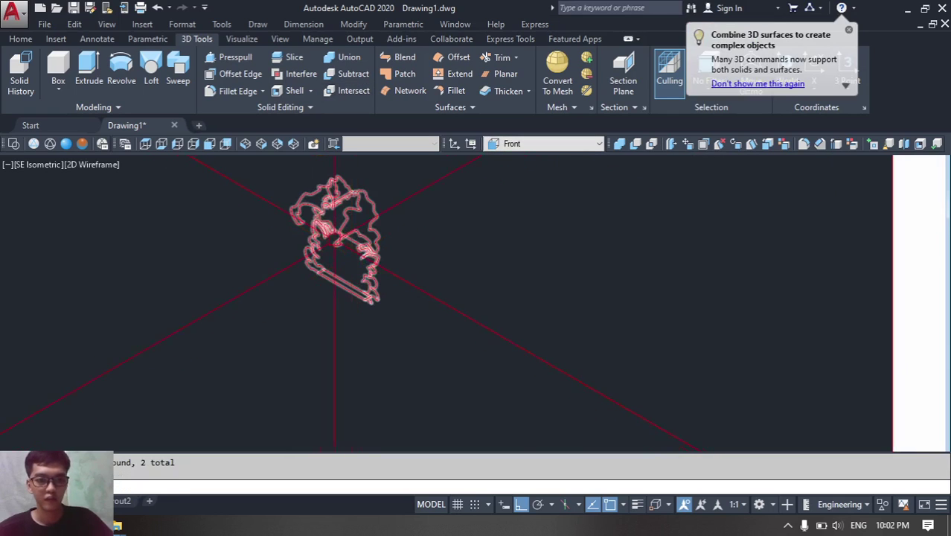
shift+middle_drag(334, 242, 194, 152)
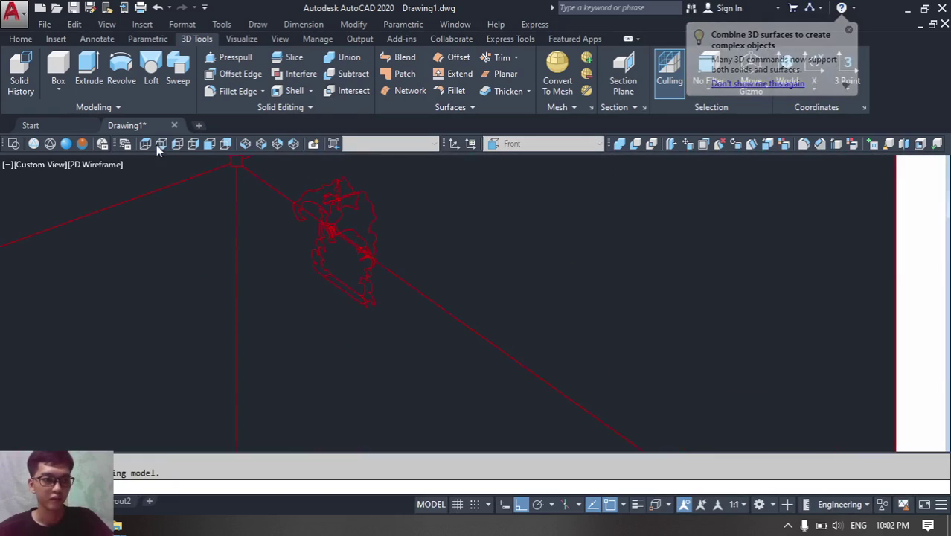
click(66, 143)
scroll(291, 226, up, 2)
shift+middle_drag(293, 227, 381, 213)
scroll(461, 215, down, 5)
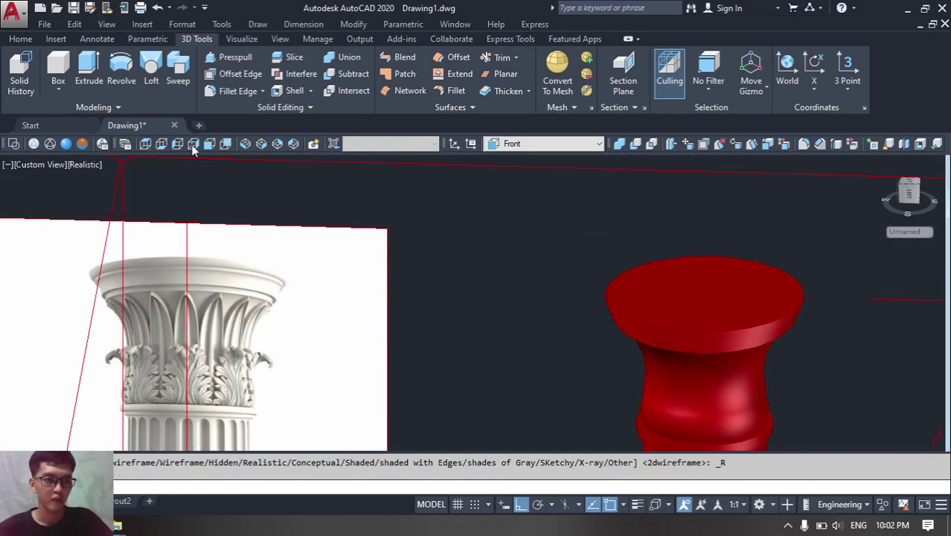
- In the Front view, move the leaf solid horizontally onto the middle acanthus leaf of the reference image
click(225, 143)
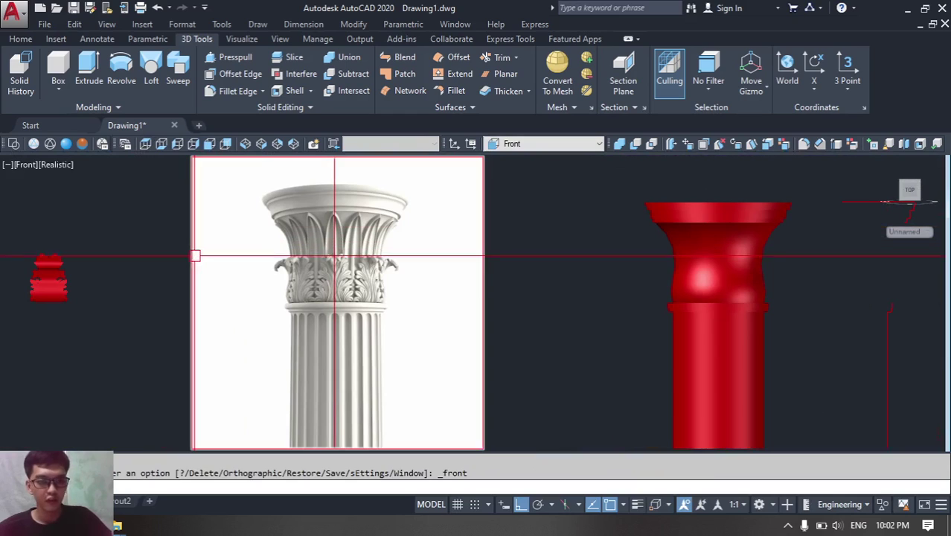
click(50, 292)
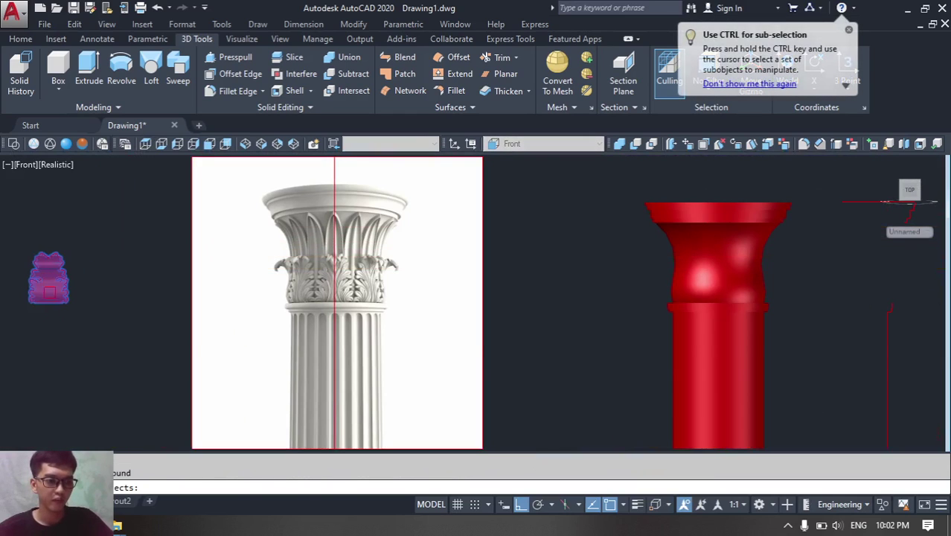
click(71, 354)
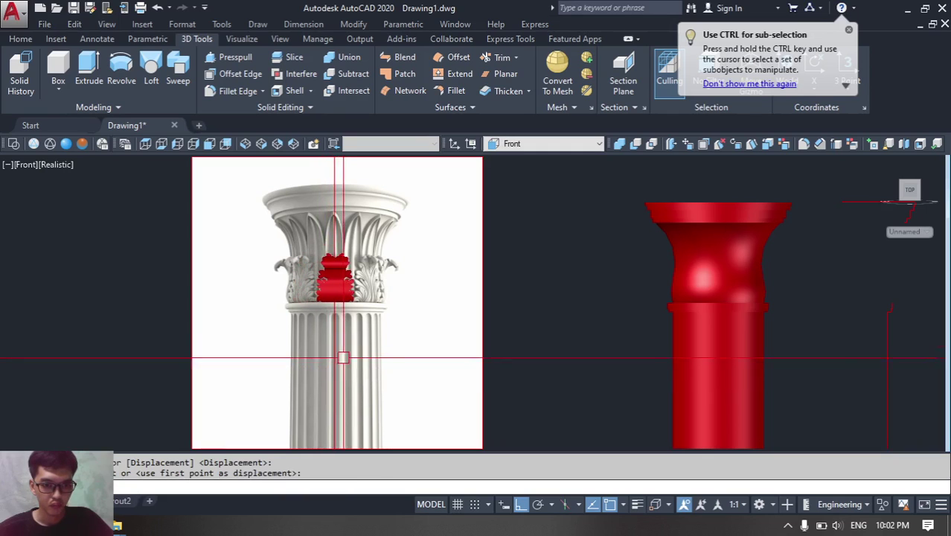
scroll(335, 275, up, 6)
scroll(382, 279, down, 2)
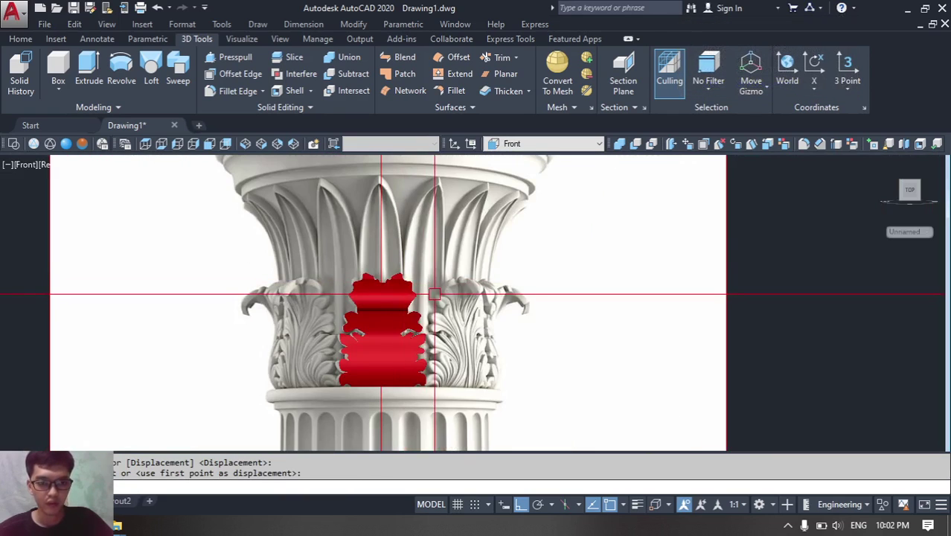
- In 2D Wireframe, move the leaf solid from its bottom edge midpoint to the lower part of the revolved capital
scroll(434, 295, down, 2)
shift+middle_drag(418, 306, 405, 333)
click(13, 143)
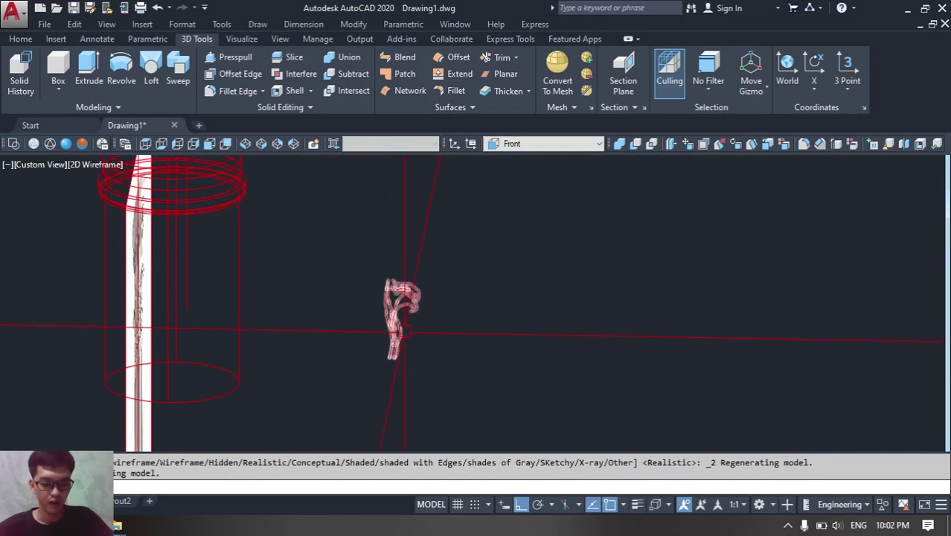
text(m)
key(space)
click(394, 341)
scroll(394, 343, up, 9)
key(space)
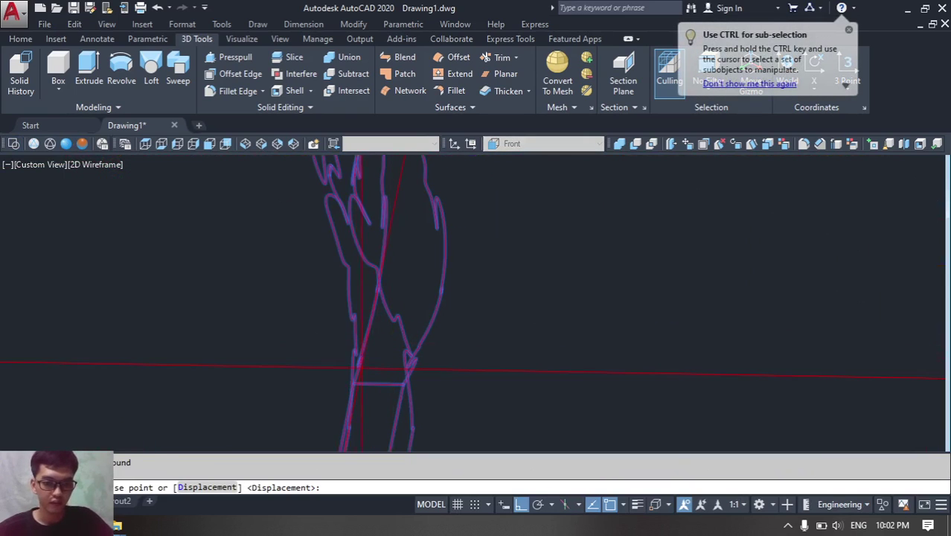
shift+middle_drag(352, 365, 411, 369)
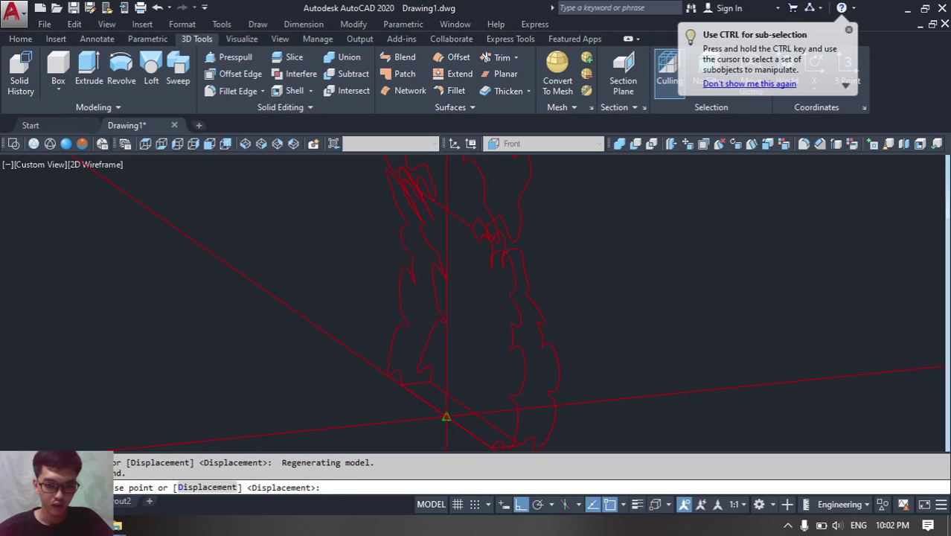
click(446, 417)
scroll(445, 417, down, 5)
shift+middle_drag(298, 318, 46, 318)
scroll(49, 289, up, 6)
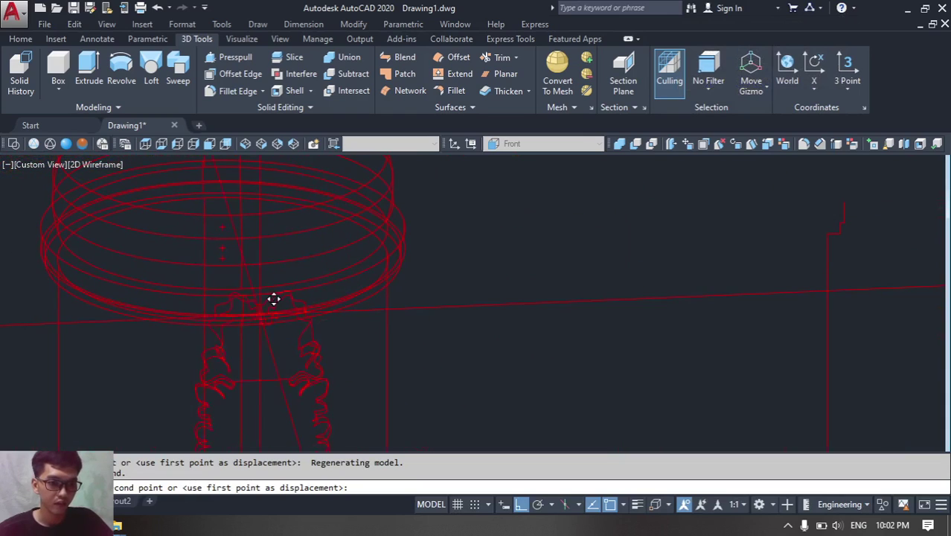
shift+middle_drag(236, 276, 172, 296)
scroll(168, 295, down, 2)
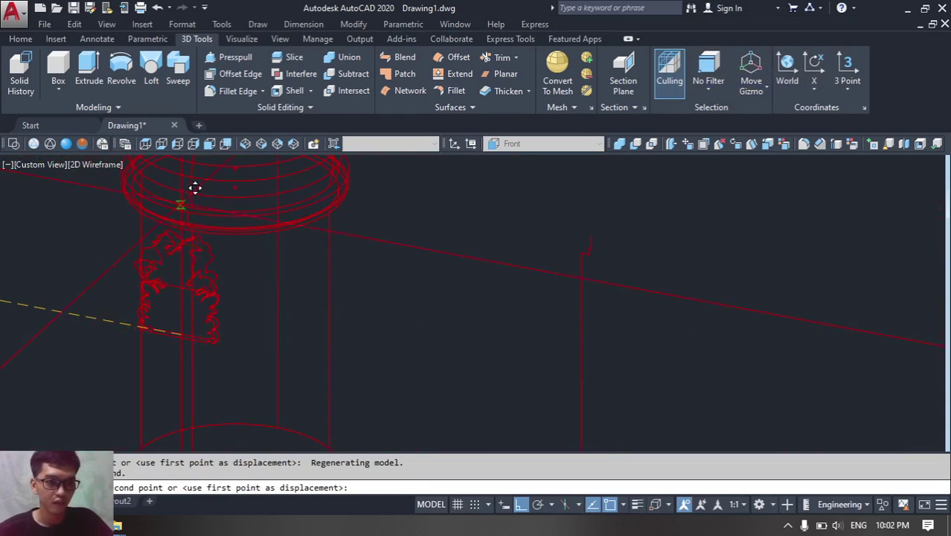
click(245, 229)
scroll(245, 228, down, 8)
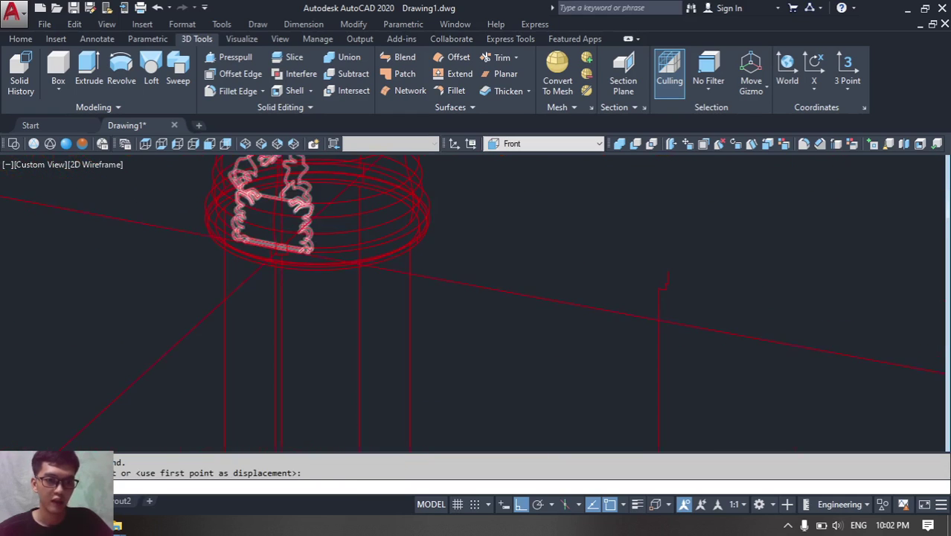
- In the Realistic style, examine the leaf placed on the capital, and compare the reference image's tall leaves in the Front view
click(67, 144)
shift+middle_drag(276, 228, 317, 220)
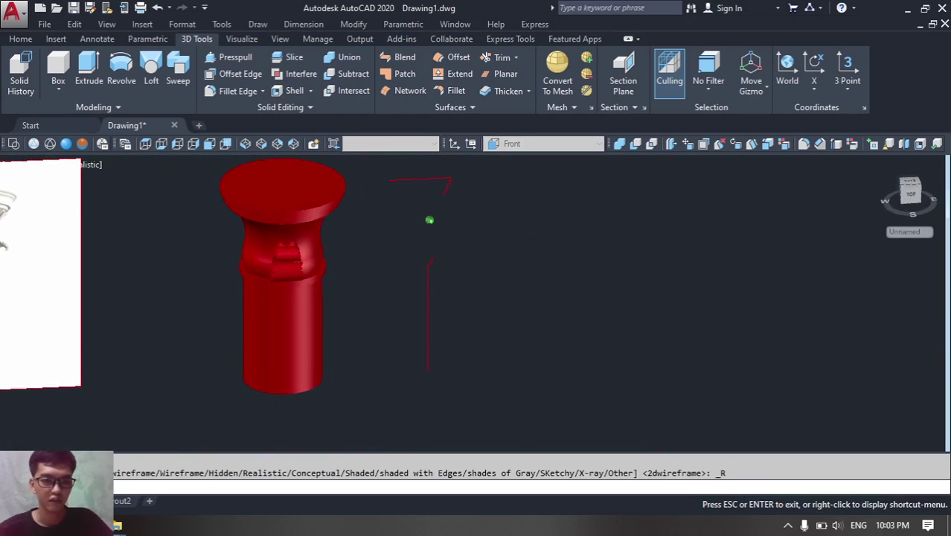
scroll(317, 218, down, 5)
scroll(183, 240, up, 8)
scroll(199, 249, up, 4)
middle_drag(209, 240, 374, 237)
scroll(371, 237, down, 3)
shift+middle_drag(331, 273, 339, 191)
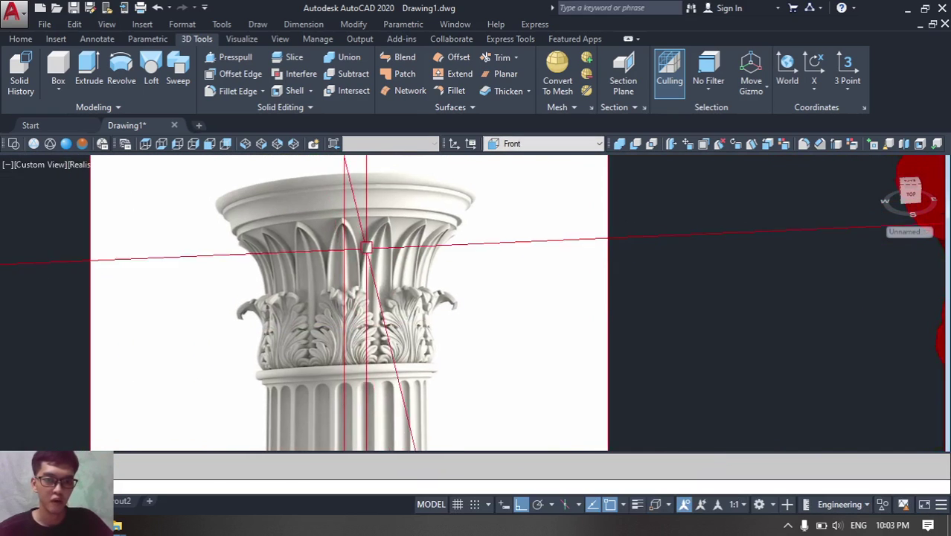
scroll(328, 171, up, 2)
click(210, 145)
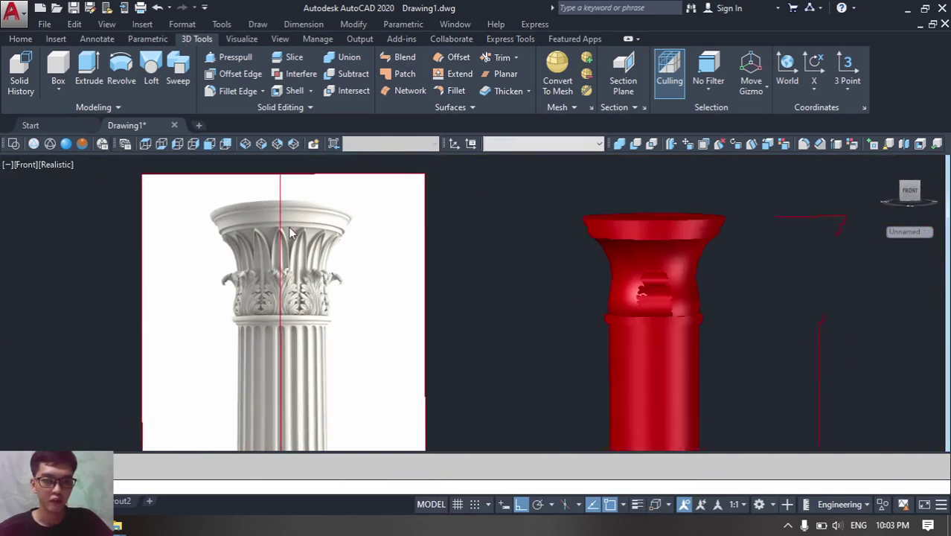
scroll(246, 220, up, 5)
middle_drag(253, 202, 335, 193)
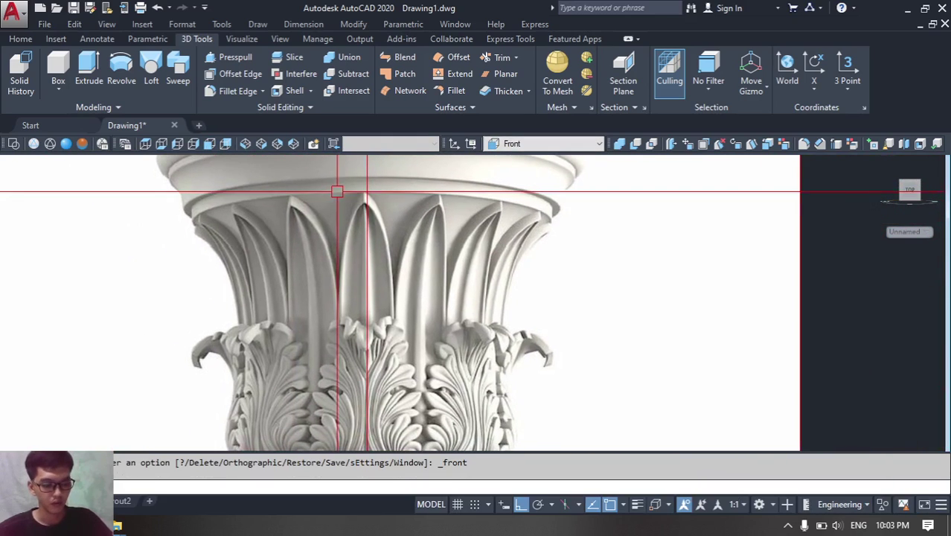
scroll(362, 204, up, 4)
text(a)
key(space)
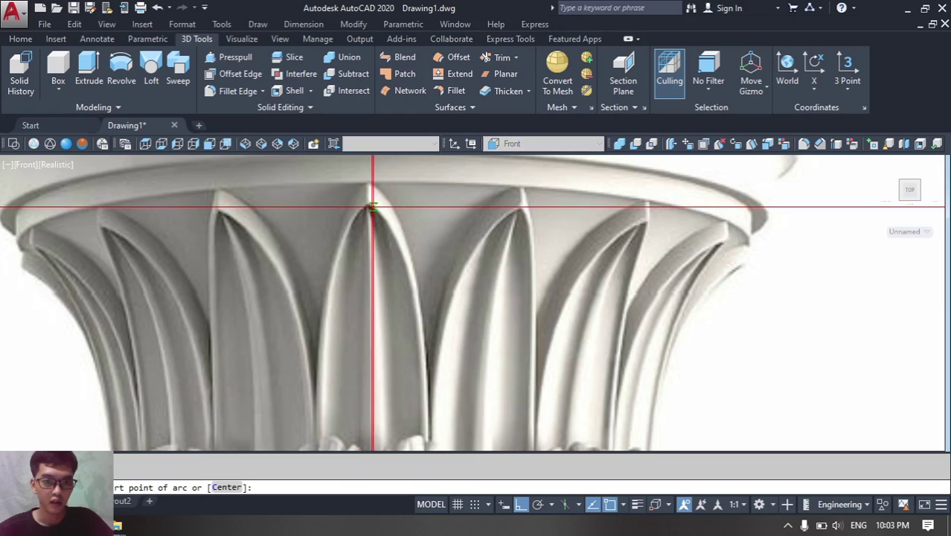
middle_drag(326, 311, 390, 242)
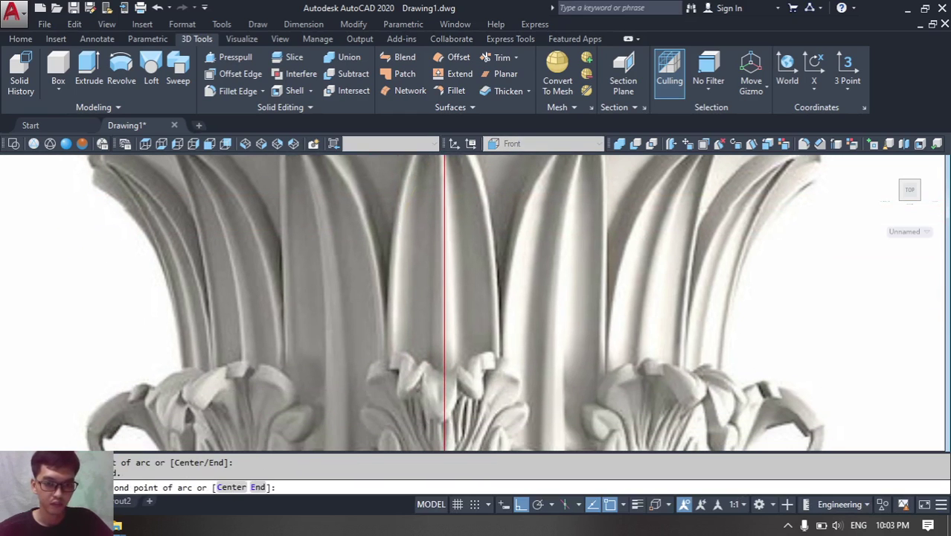
click(390, 241)
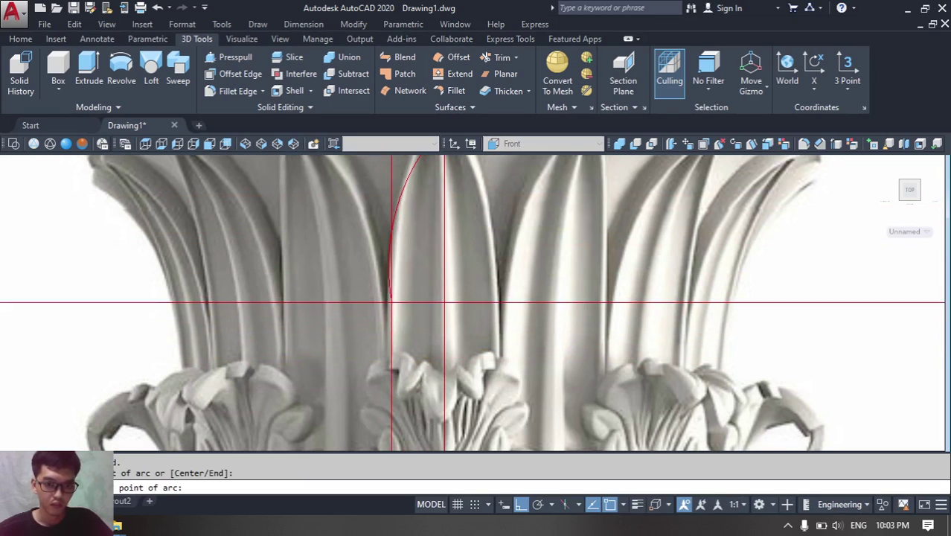
key(Escape)
- Trace the left edge of the middle tall leaf with a three-point arc from its tip on the centre line to the acanthus leaf
scroll(405, 313, down, 3)
scroll(431, 215, up, 4)
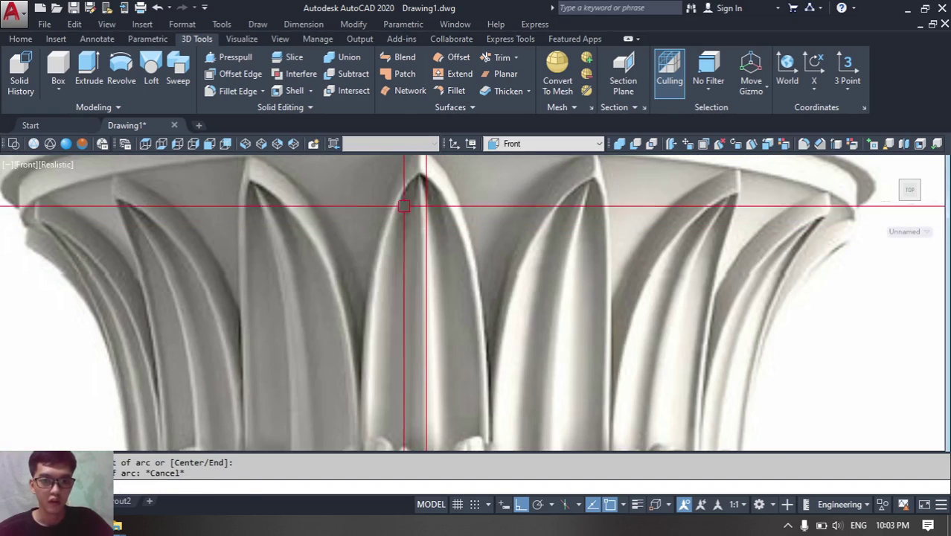
key(Return)
scroll(422, 173, up, 1)
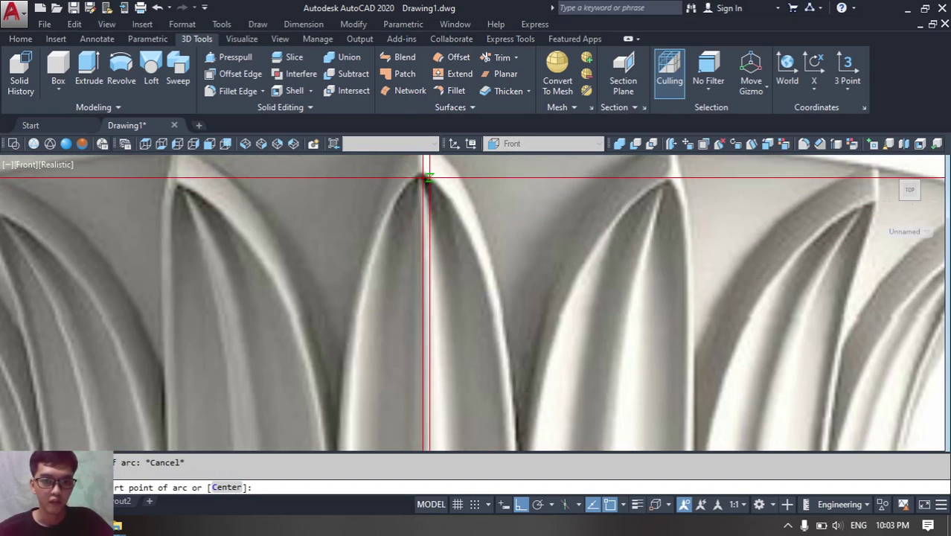
click(428, 173)
scroll(428, 173, down, 2)
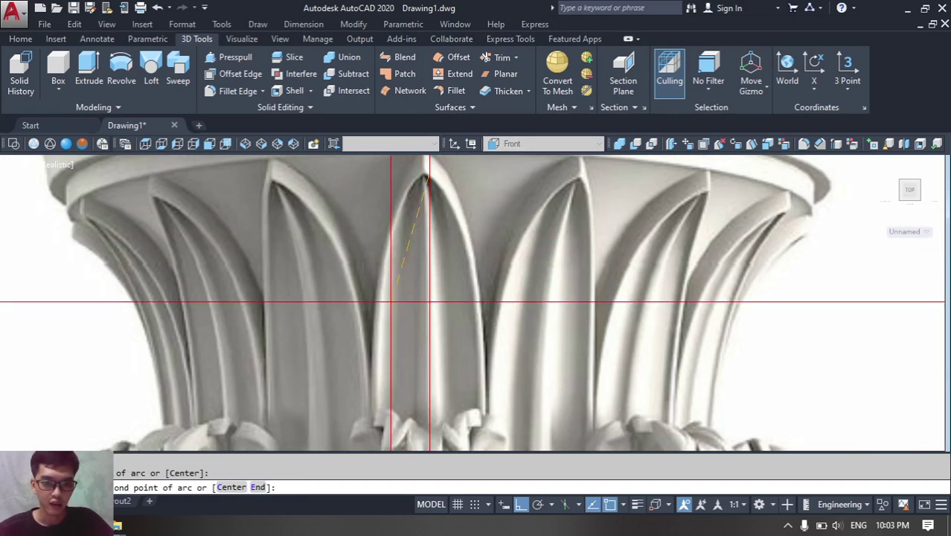
click(376, 335)
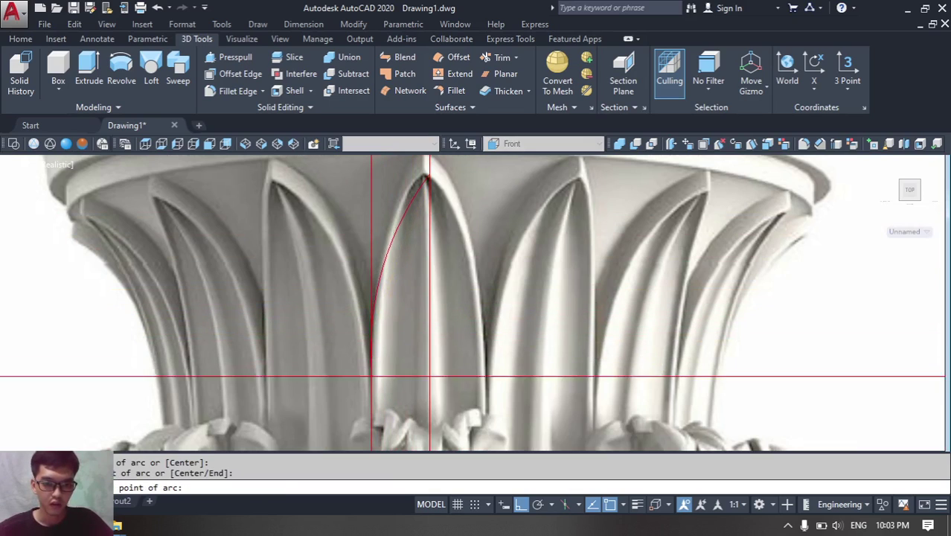
click(375, 412)
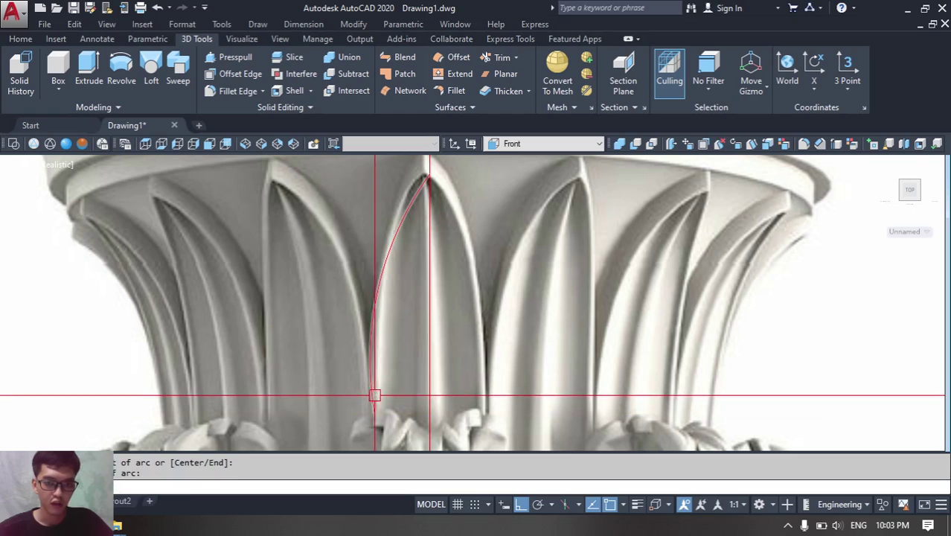
- Draw a line about 2.2" straight down from the arc's lower end, continuing horizontally to the vertical centre line
middle_drag(375, 392, 427, 336)
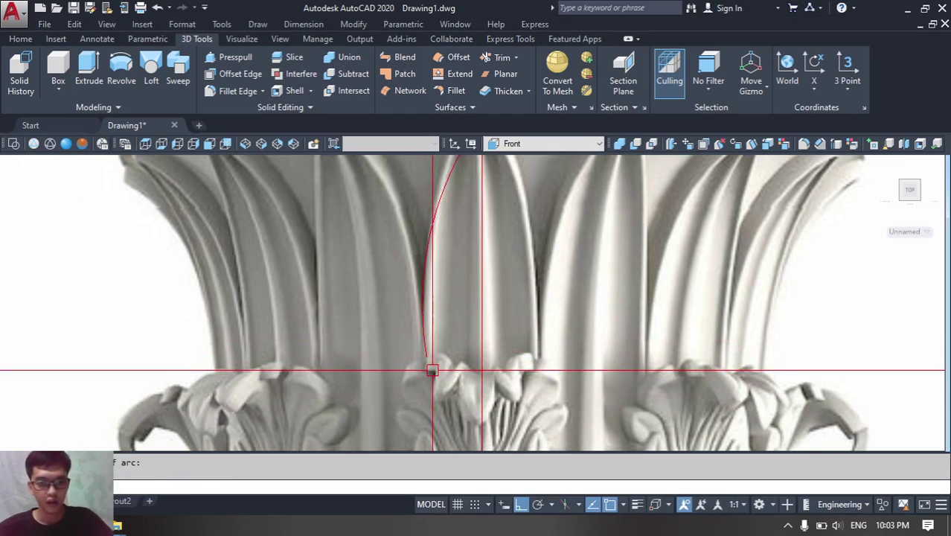
text(l)
key(Return)
click(426, 356)
scroll(426, 357, down, 4)
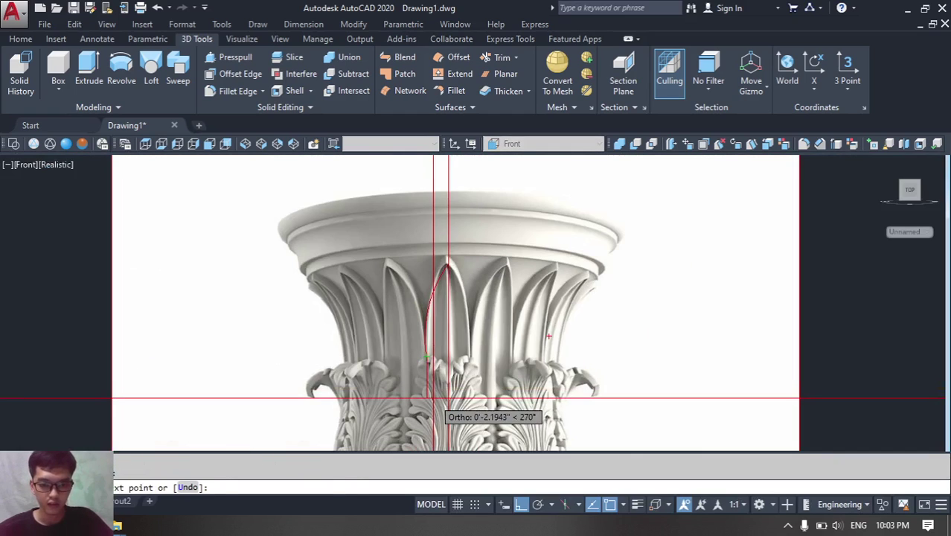
click(432, 398)
scroll(435, 394, up, 1)
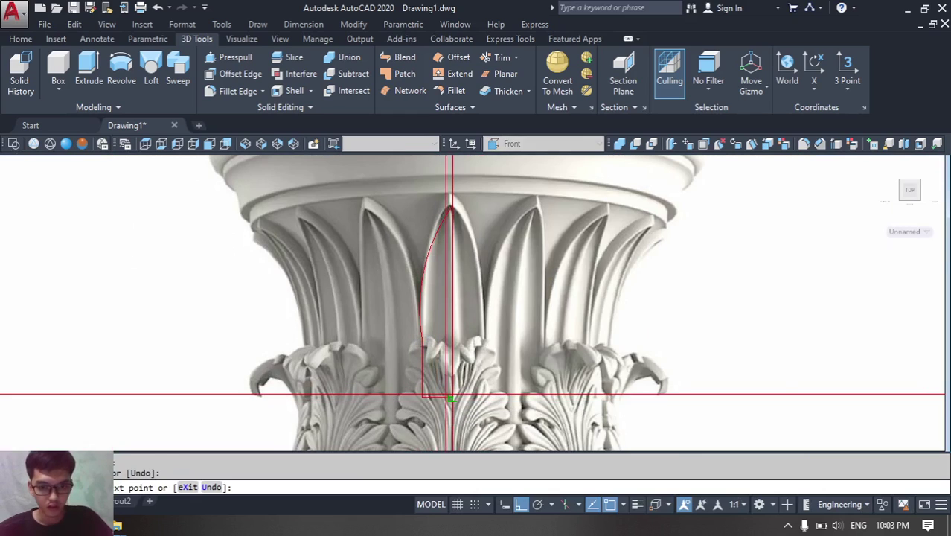
click(452, 394)
key(Escape)
- Join the arc and the two lines of the half-leaf outline into one polyline
text(j)
key(Return)
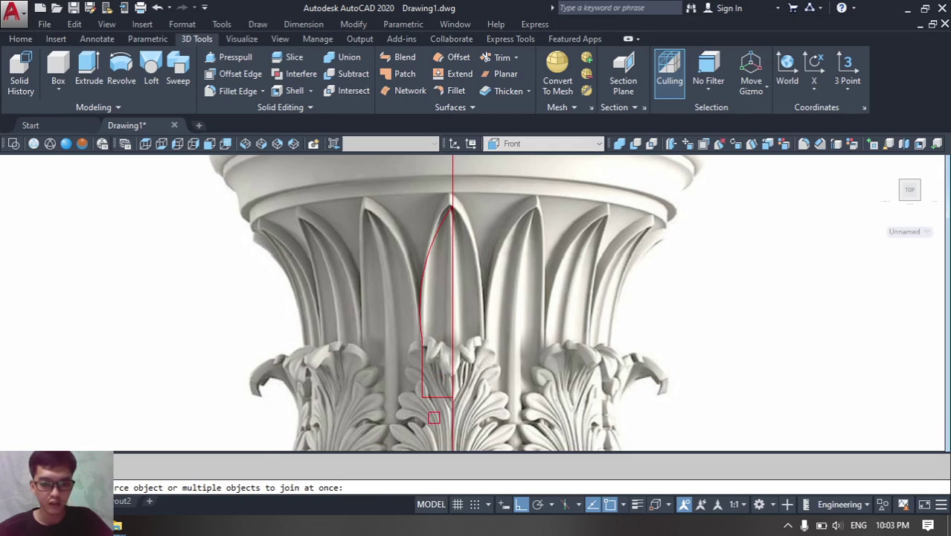
click(446, 391)
click(388, 288)
key(Return)
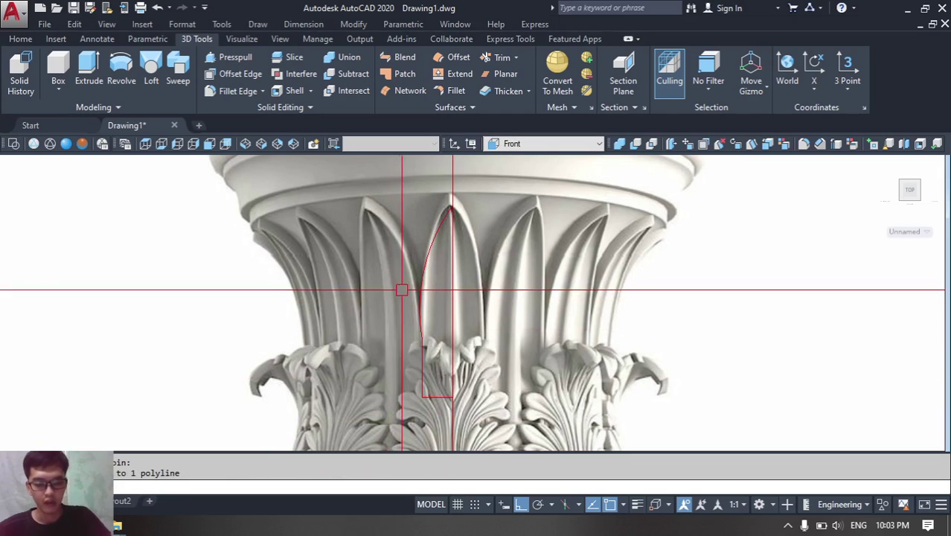
- Mirror the half-leaf outline about the vertical centre line, keeping the original
text(mi)
key(Return)
click(451, 396)
key(Return)
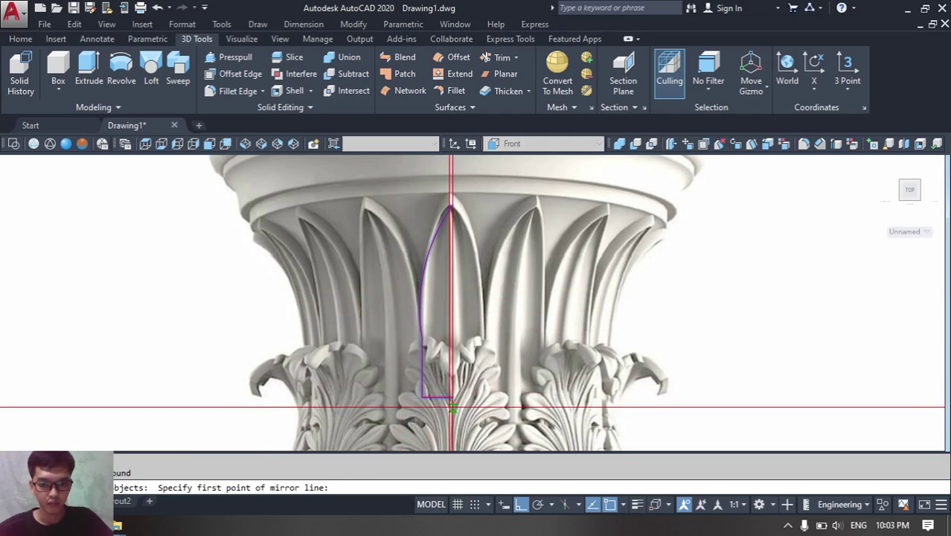
click(452, 396)
scroll(452, 204, up, 5)
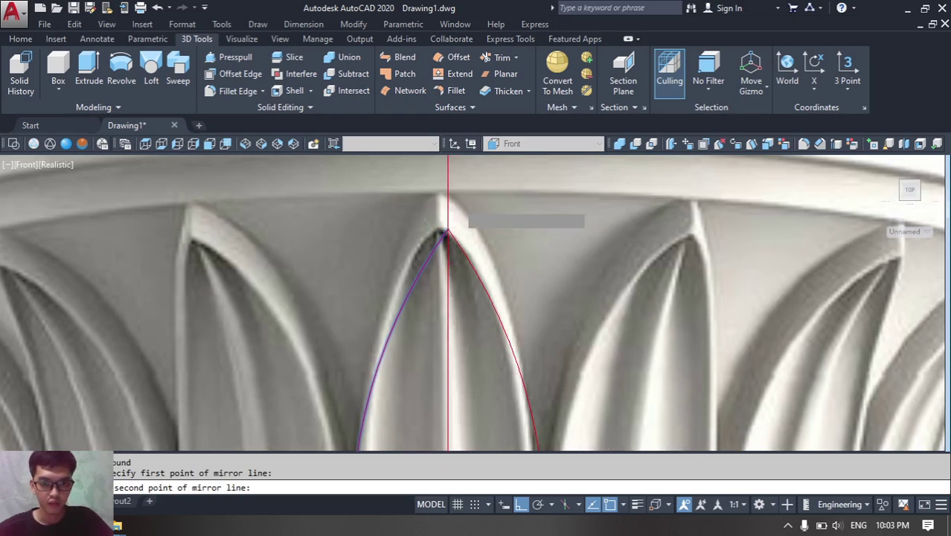
click(449, 177)
scroll(456, 223, down, 3)
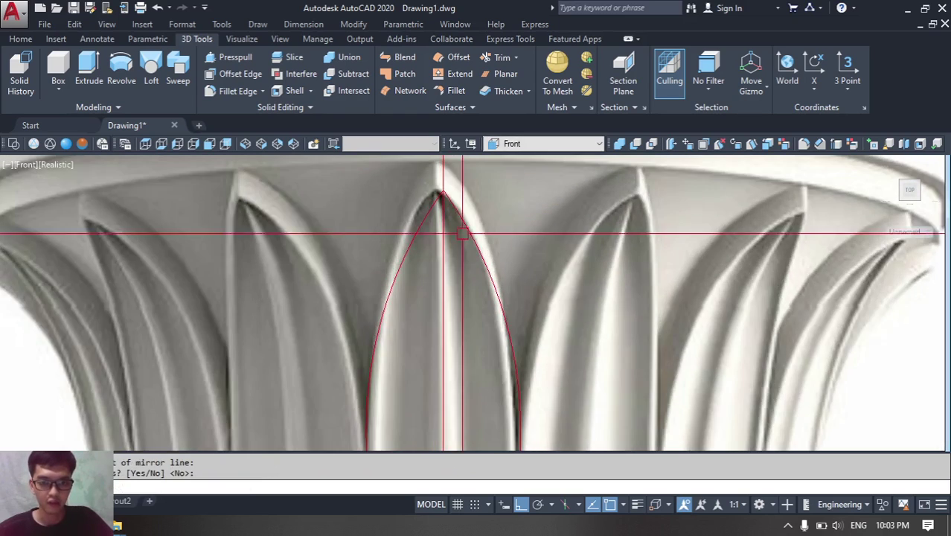
- Join both mirrored halves into one closed tall-leaf outline
scroll(461, 227, up, 2)
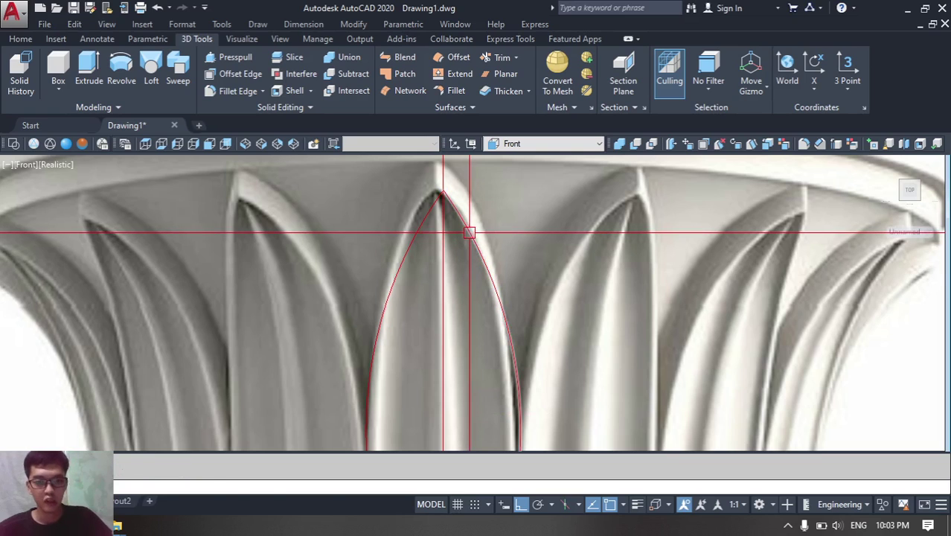
text(j)
key(Return)
click(470, 233)
click(413, 233)
scroll(450, 310, down, 3)
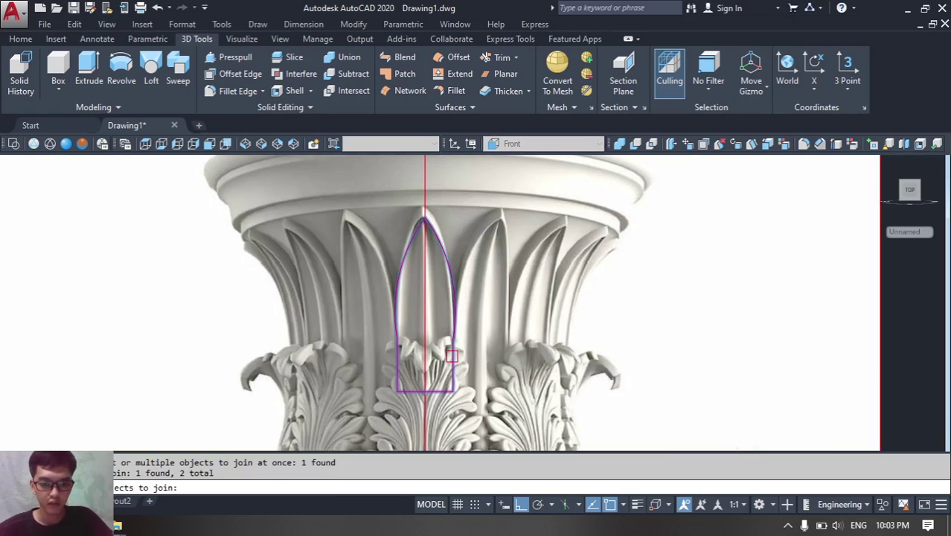
key(Return)
- Move the tall-leaf outline horizontally off the column to the blank area right of the capital in the reference image
click(457, 344)
key(Return)
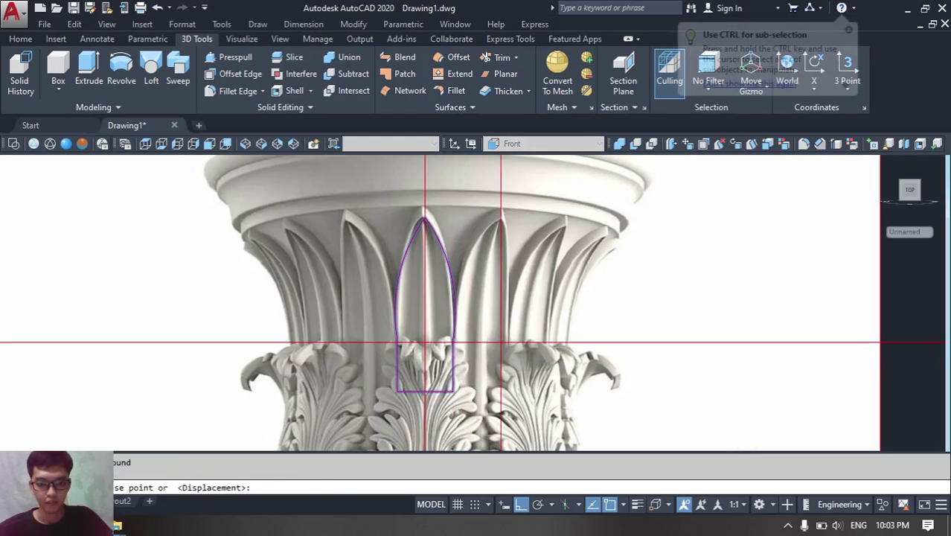
click(521, 341)
click(794, 326)
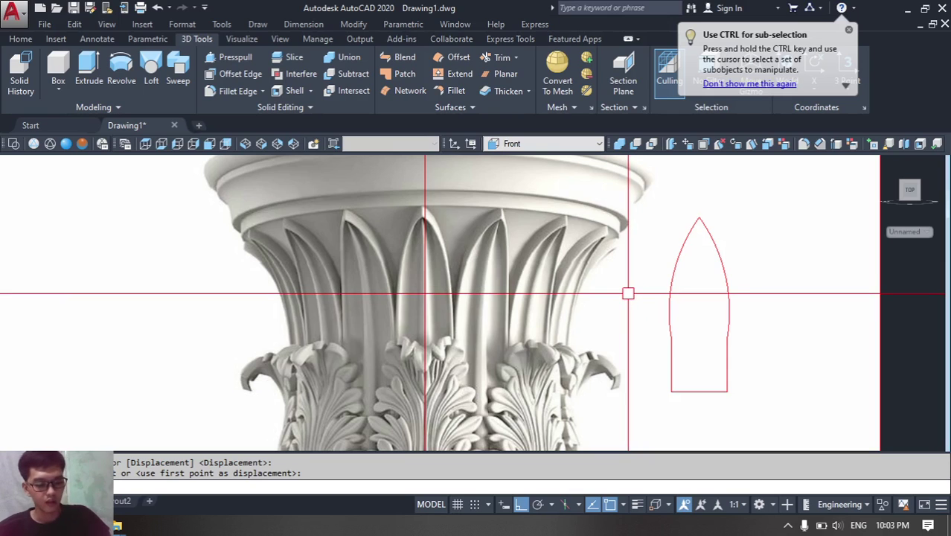
text(a)
key(Return)
scroll(620, 237, up, 8)
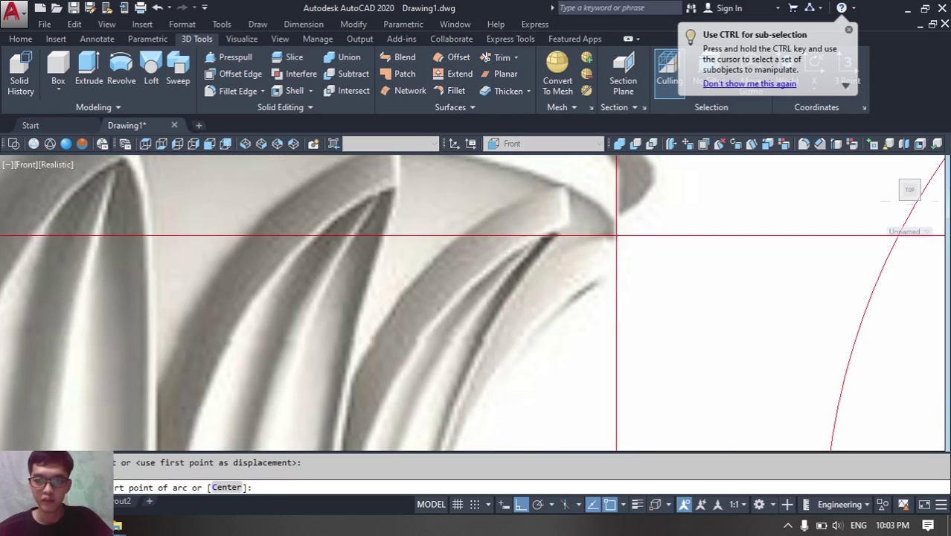
click(614, 234)
scroll(614, 234, down, 7)
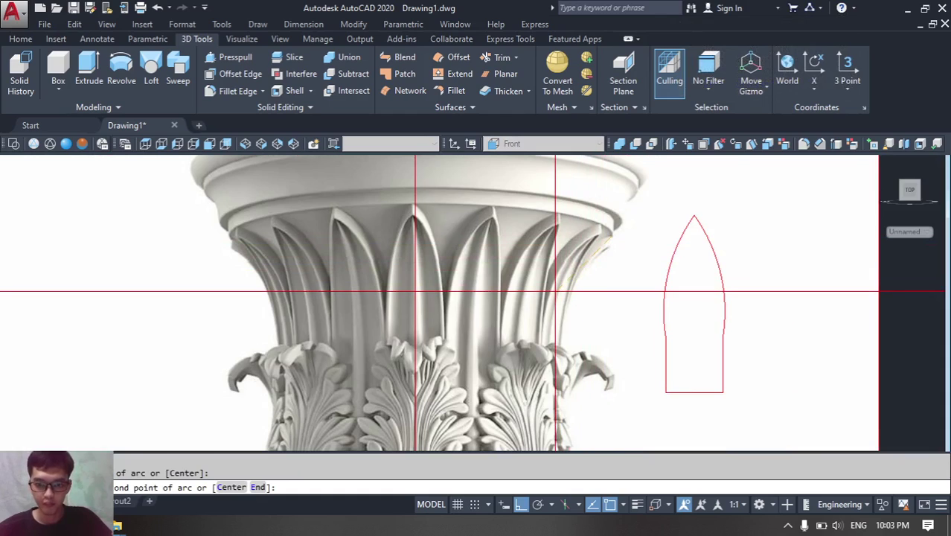
click(558, 294)
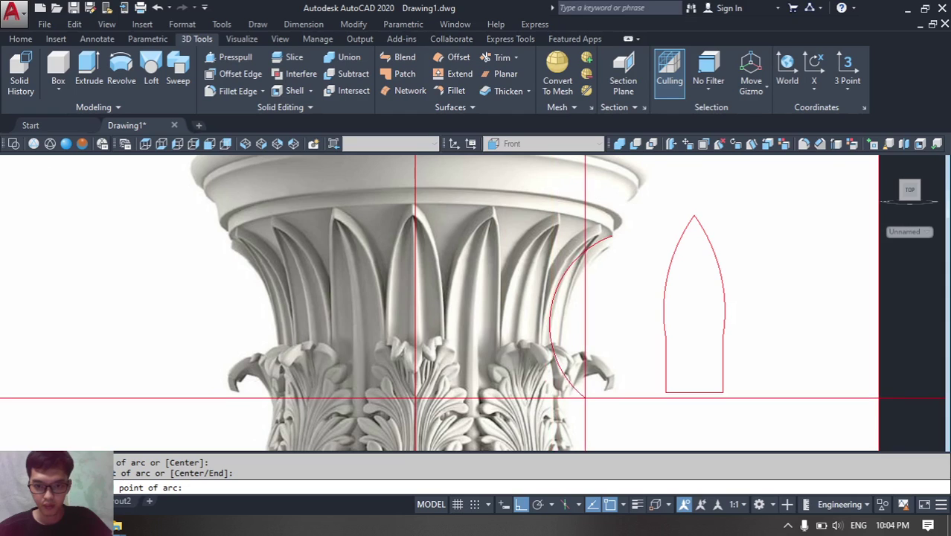
key(Escape)
- Draw a three-point arc from beneath the capital's rim along the rightmost leaf's outer side down to the acanthus leaves
scroll(619, 178, up, 3)
scroll(618, 178, down, 2)
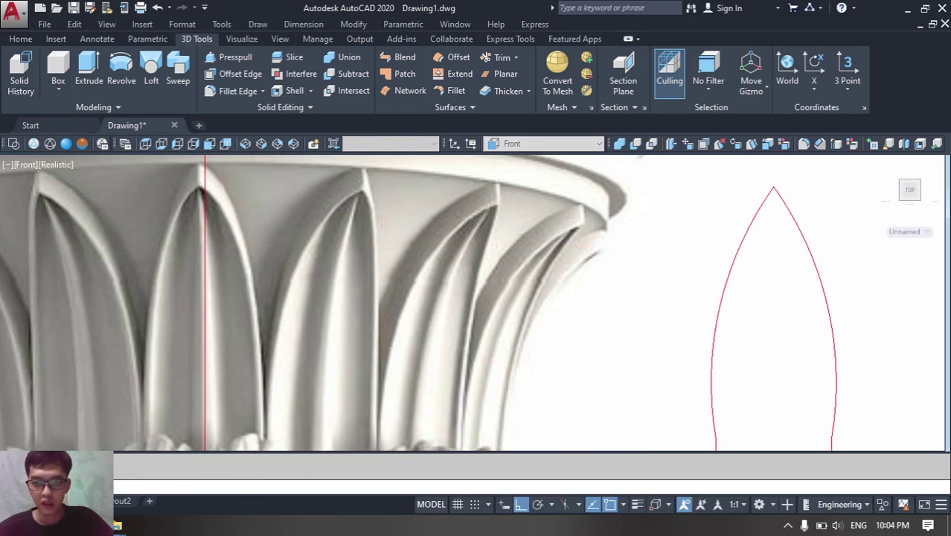
key(Return)
click(603, 217)
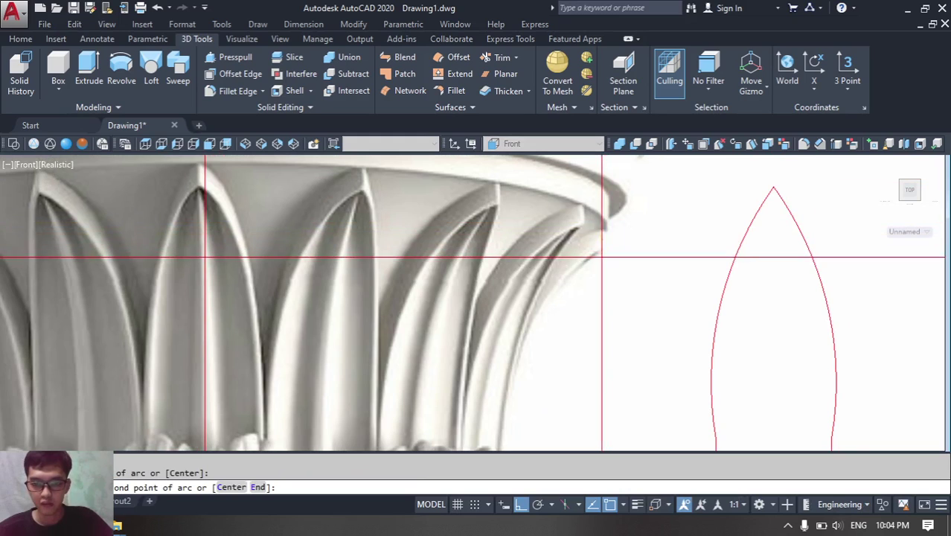
click(544, 331)
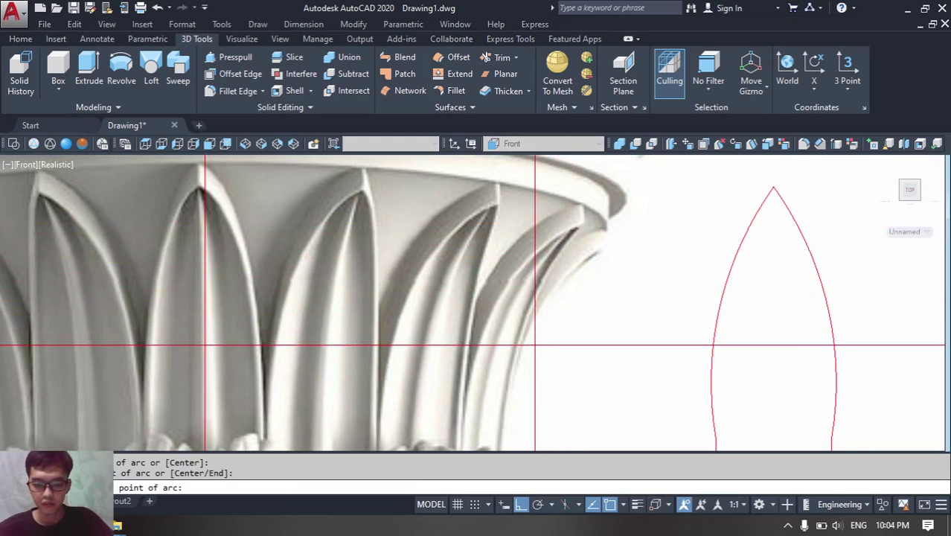
scroll(578, 270, down, 3)
scroll(563, 318, up, 1)
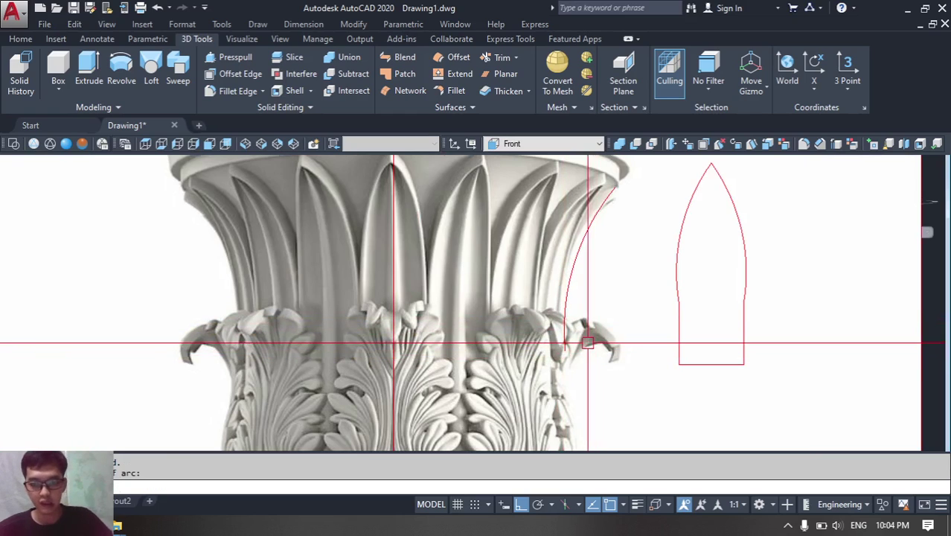
- Draw a horizontal line leftward from the arc's lower end and a short one, about 0.27 inch, leftward from its upper end
text(l)
key(Return)
click(564, 350)
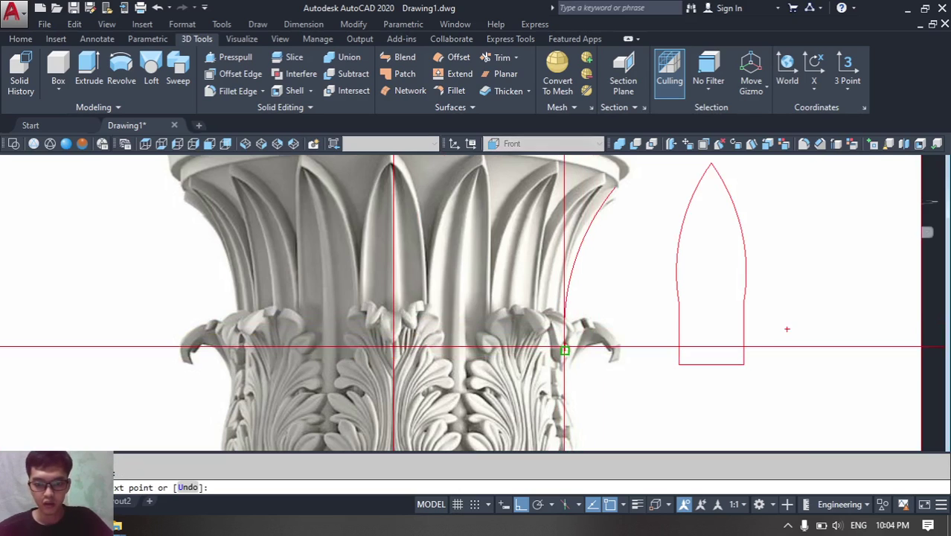
click(502, 355)
key(Return)
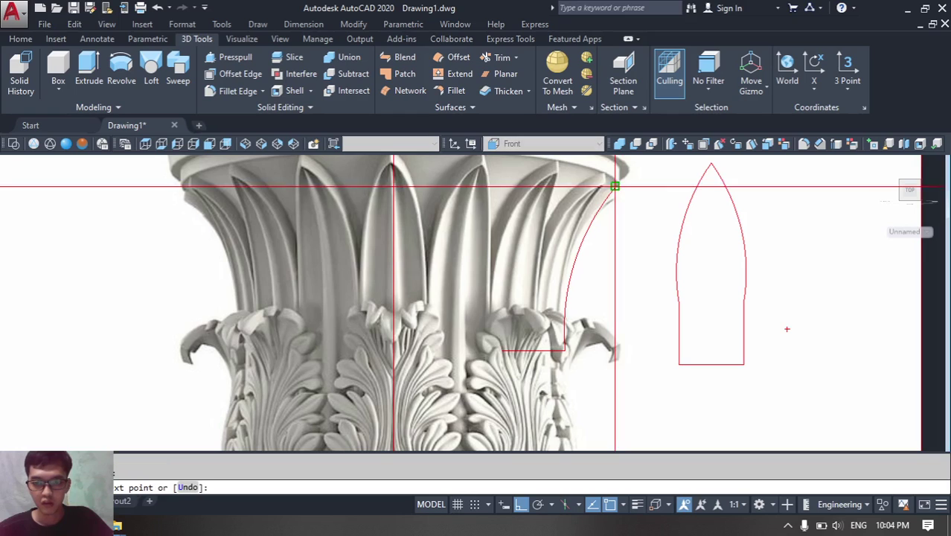
scroll(614, 186, up, 3)
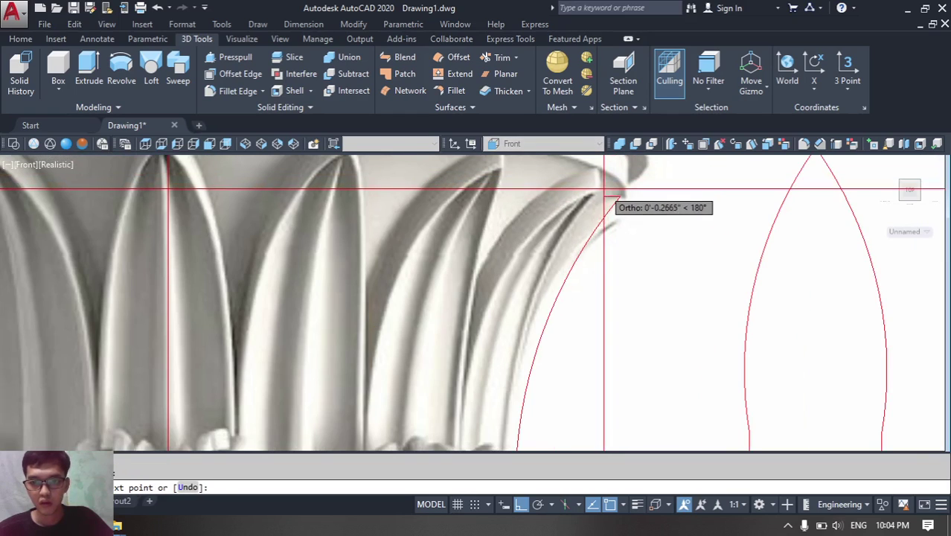
click(601, 195)
key(Escape)
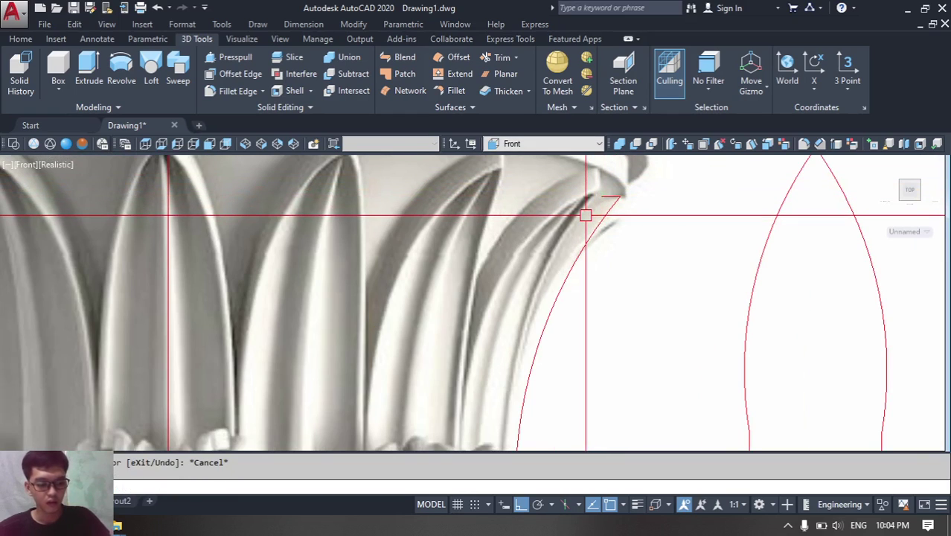
- Draw a three-point arc connecting the left ends of the short upper line and the base line, bulging outward to the left
text(a)
key(Return)
click(601, 197)
scroll(601, 196, down, 2)
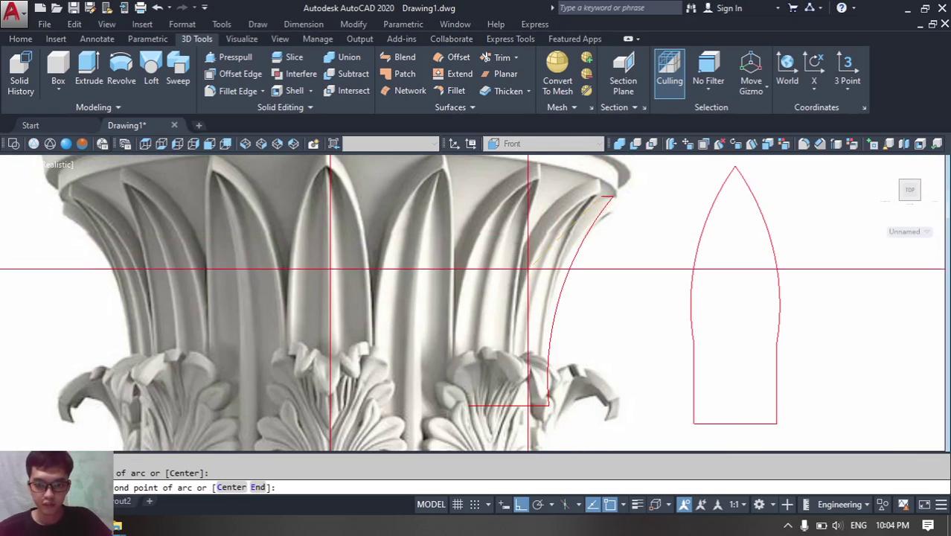
click(486, 269)
click(468, 405)
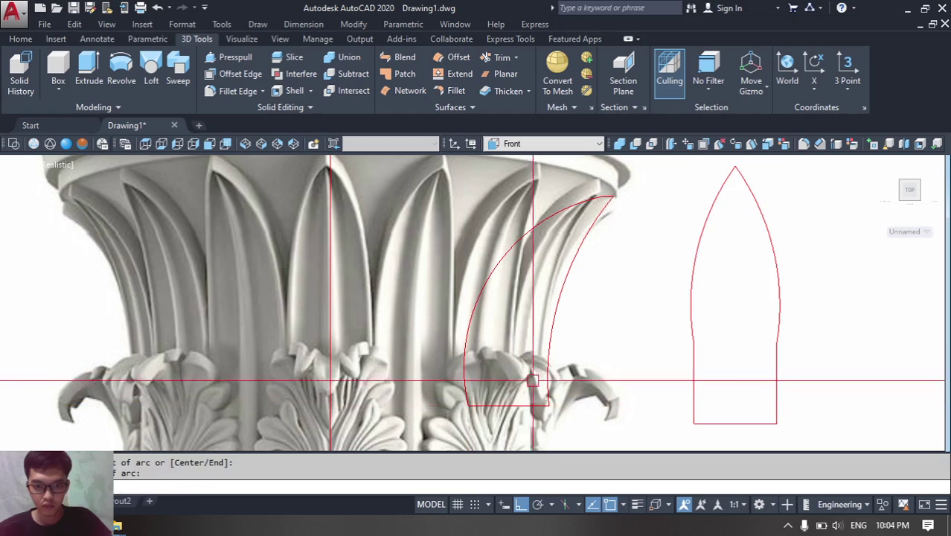
- Join the two arcs and two lines of the curved side profile into one polyline
text(j)
key(Return)
scroll(585, 400, down, 4)
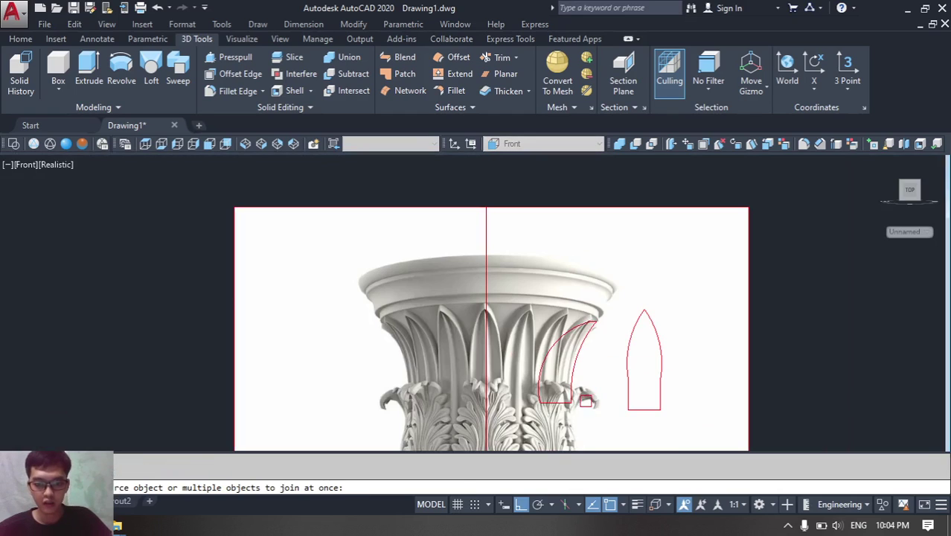
click(532, 253)
key(Return)
scroll(546, 289, down, 5)
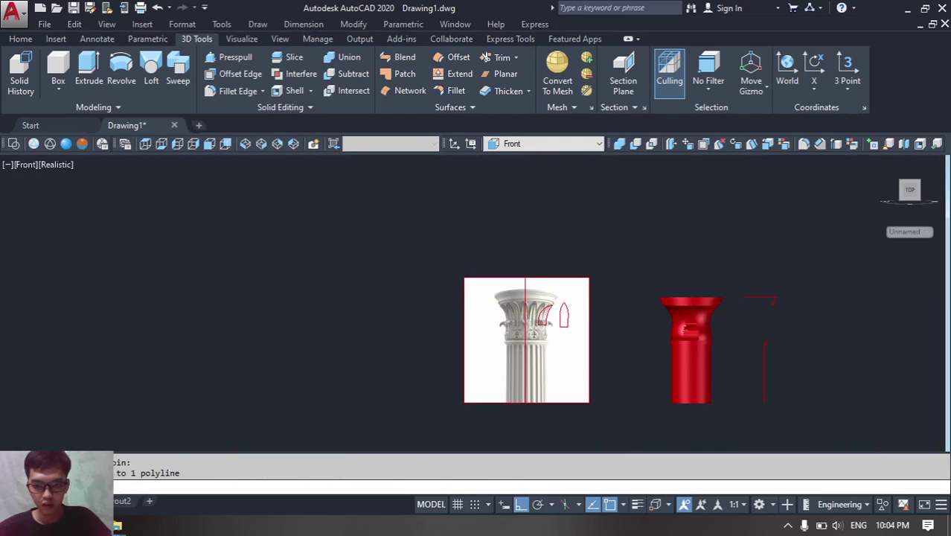
- Move the curved side profile by its lower-left corner to the midpoint of the pointed leaf outline's base
scroll(404, 309, up, 5)
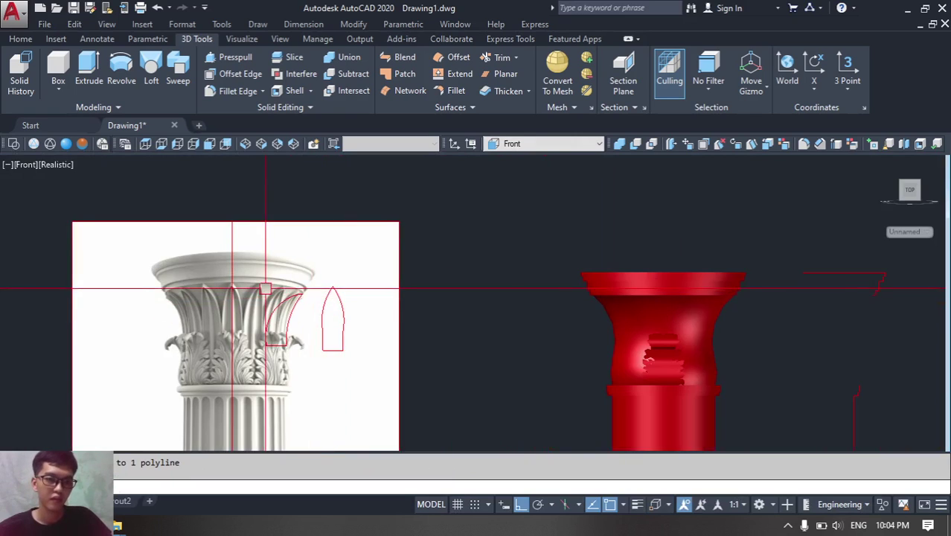
scroll(310, 285, up, 2)
middle_drag(308, 285, 418, 257)
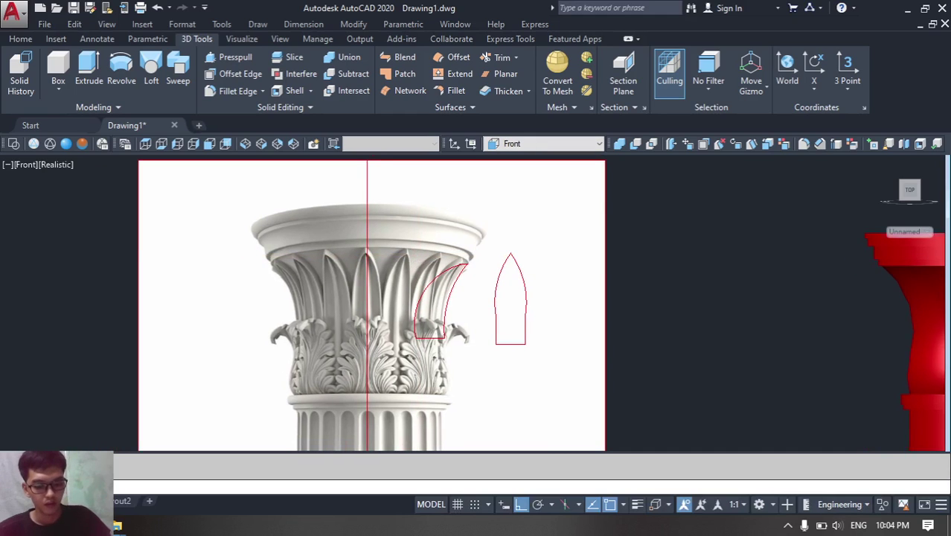
text(m)
key(space)
click(445, 316)
key(space)
scroll(446, 317, up, 4)
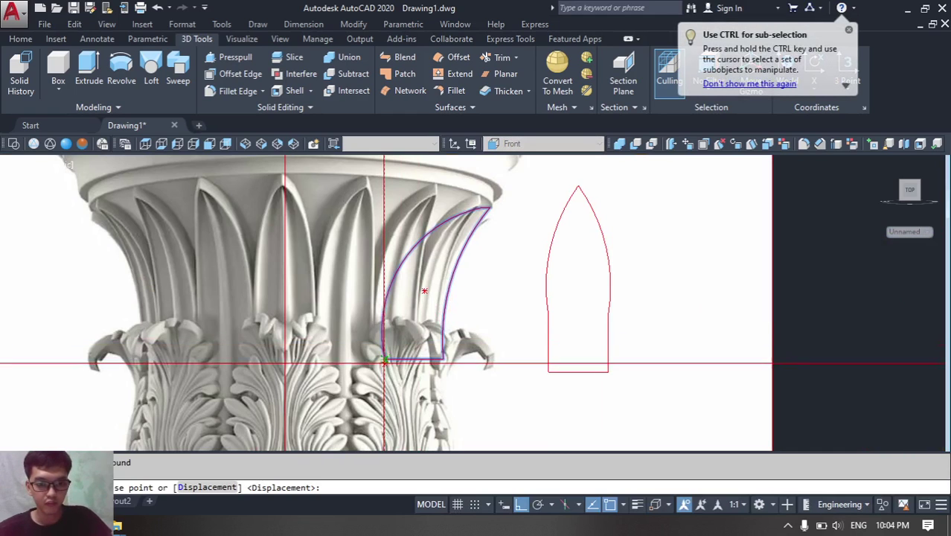
click(384, 360)
click(599, 357)
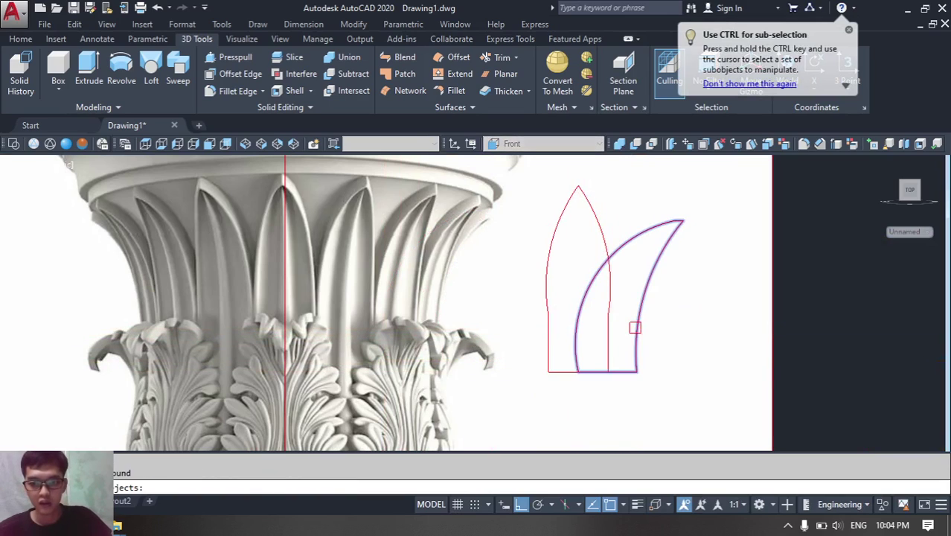
- Scale the curved profile by reference from its lower-right corner until its tip is level with the pointed outline's apex
click(637, 371)
text(r)
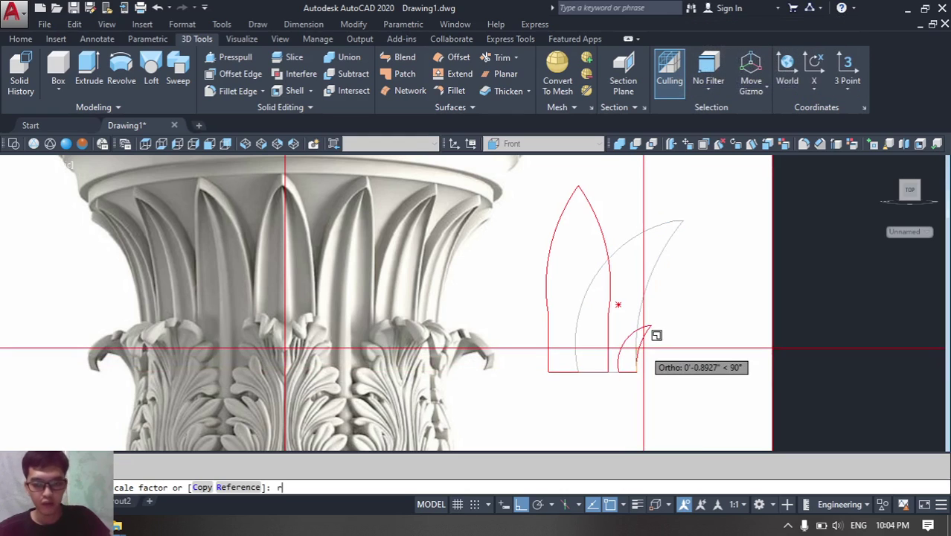
key(Return)
click(636, 369)
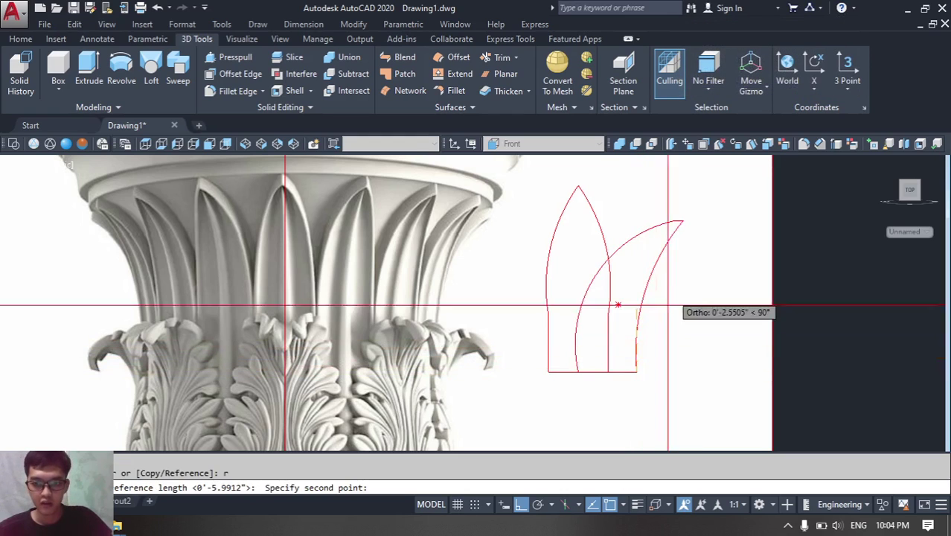
click(683, 219)
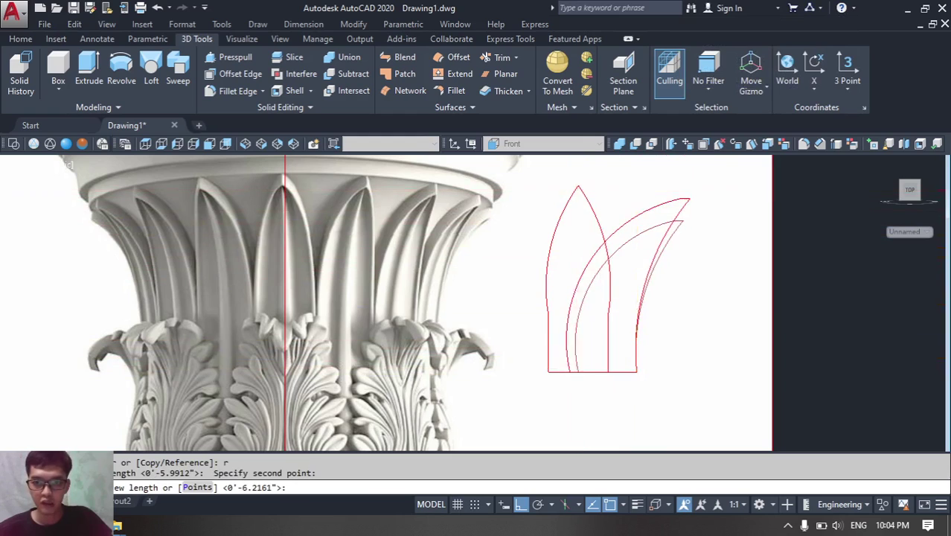
scroll(599, 202, down, 3)
scroll(565, 192, up, 2)
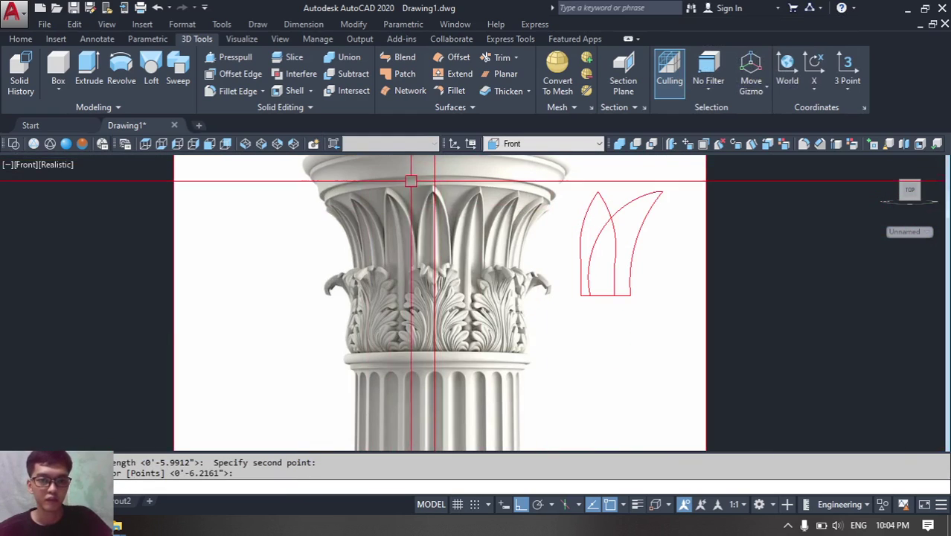
- Switch to the SE Isometric view and 3D-rotate the curved profile about a vertical axis at its base, perpendicular to the pointed outline
middle_drag(413, 186, 394, 227)
scroll(520, 231, up, 2)
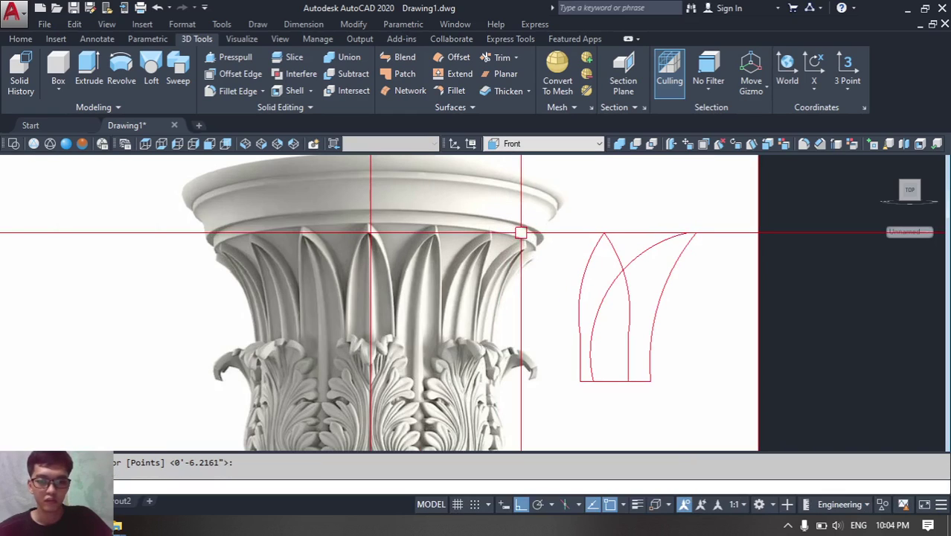
click(261, 143)
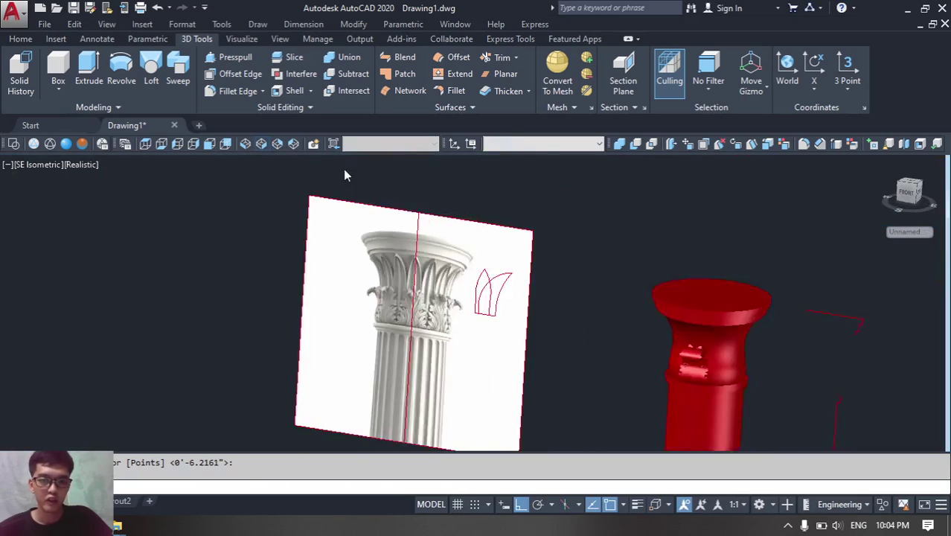
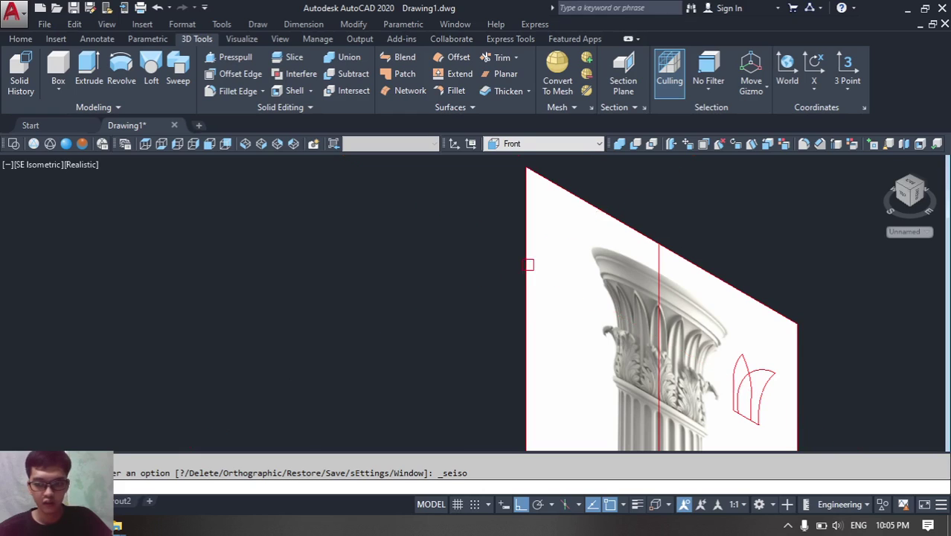
middle_drag(783, 363, 677, 330)
scroll(676, 330, up, 2)
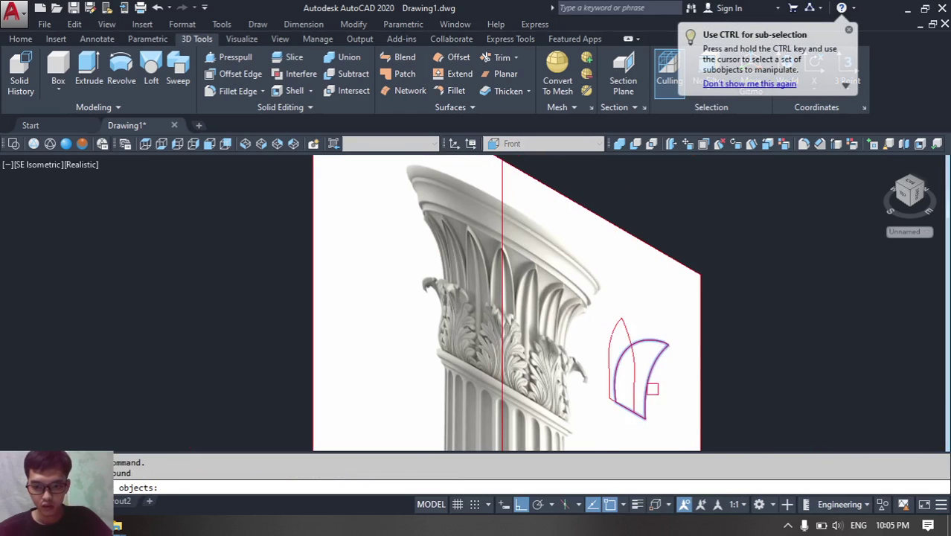
key(Return)
scroll(625, 418, up, 5)
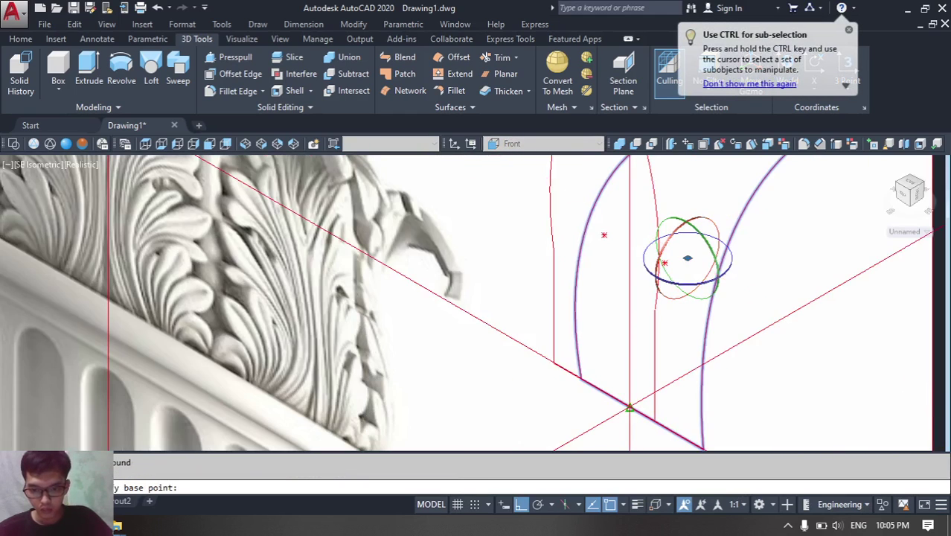
click(629, 406)
click(673, 379)
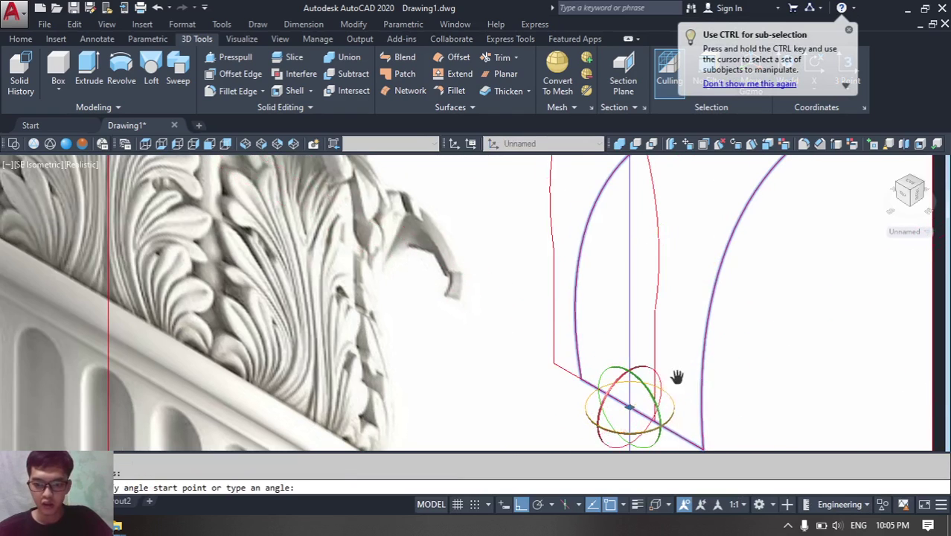
scroll(657, 300, down, 3)
click(398, 369)
scroll(398, 365, down, 8)
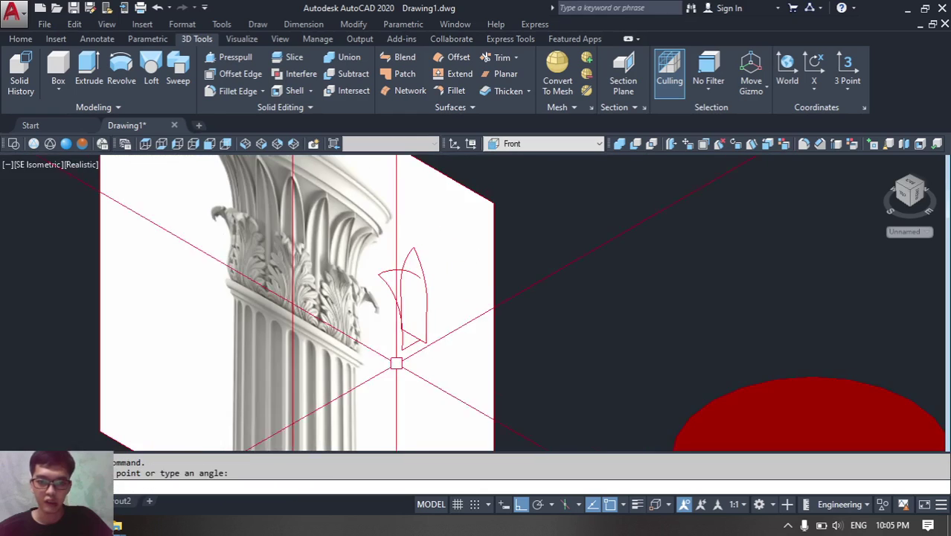
- Extrude the rotated curved profile about 1'-2" parallel to the reference image, toward the column model
scroll(408, 327, up, 2)
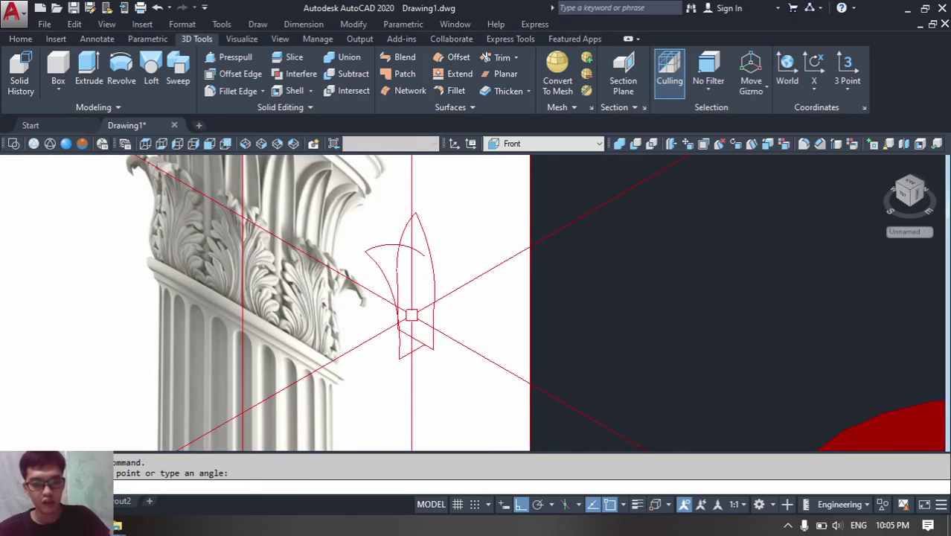
click(392, 298)
key(space)
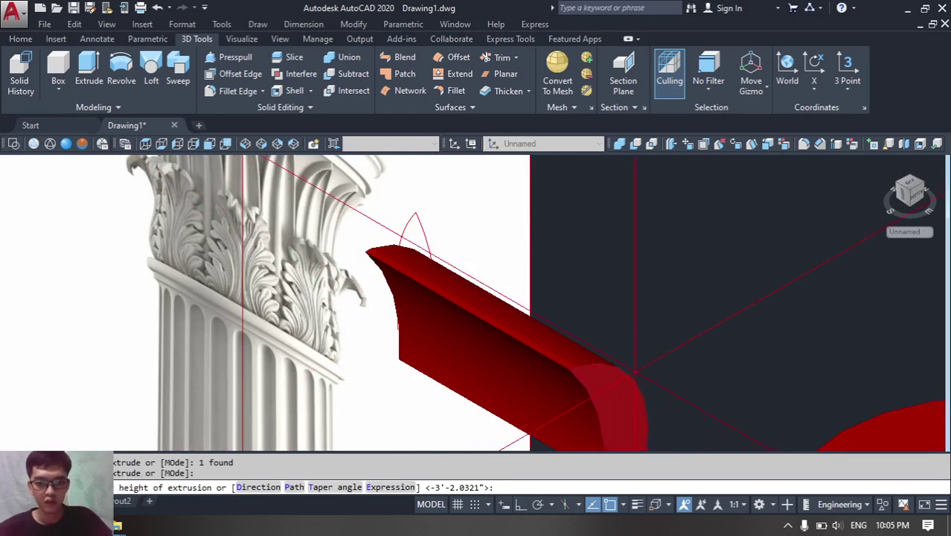
click(597, 314)
- Extrude the pointed leaf outline forward, away from the reference image
key(space)
scroll(410, 217, down, 5)
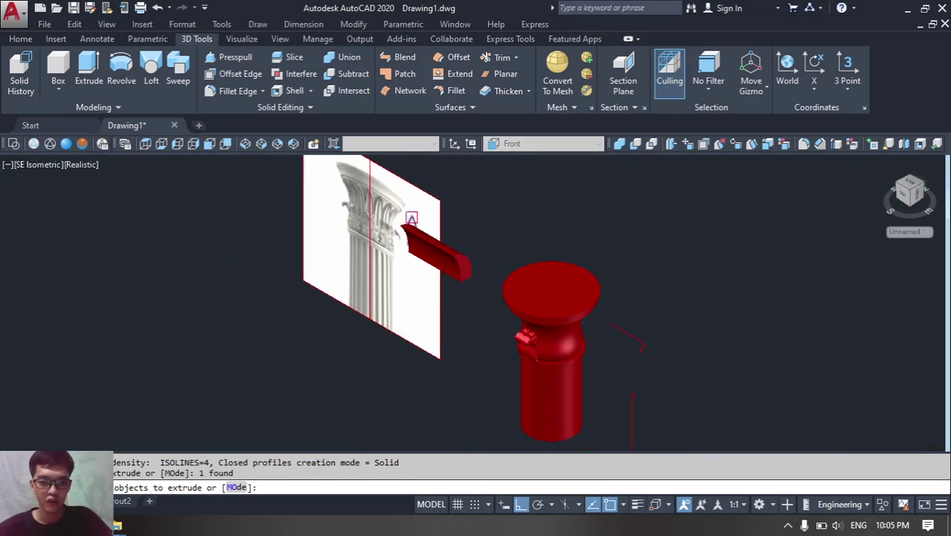
click(316, 264)
key(Return)
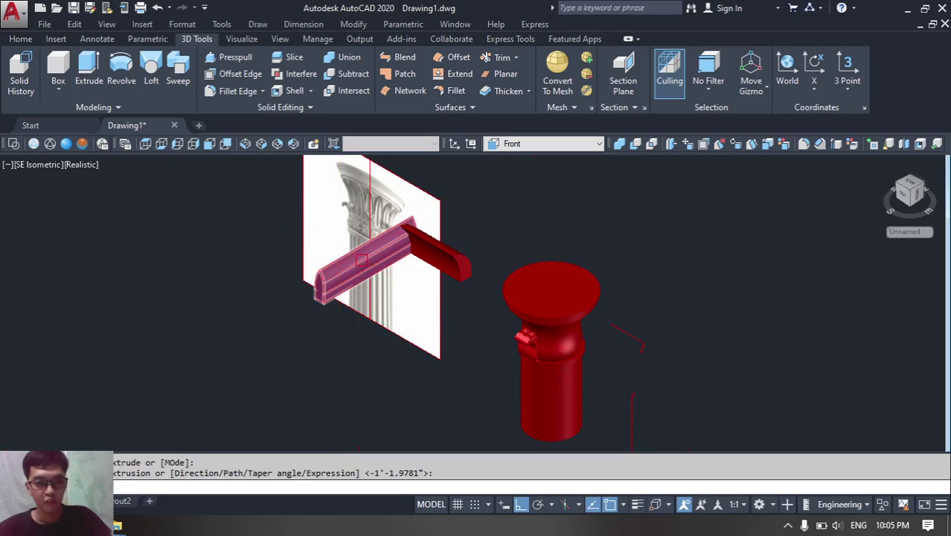
- Move the pointed leaf extrusion toward the column model so that it crosses the curved extrusion
click(362, 260)
key(space)
click(515, 190)
click(540, 204)
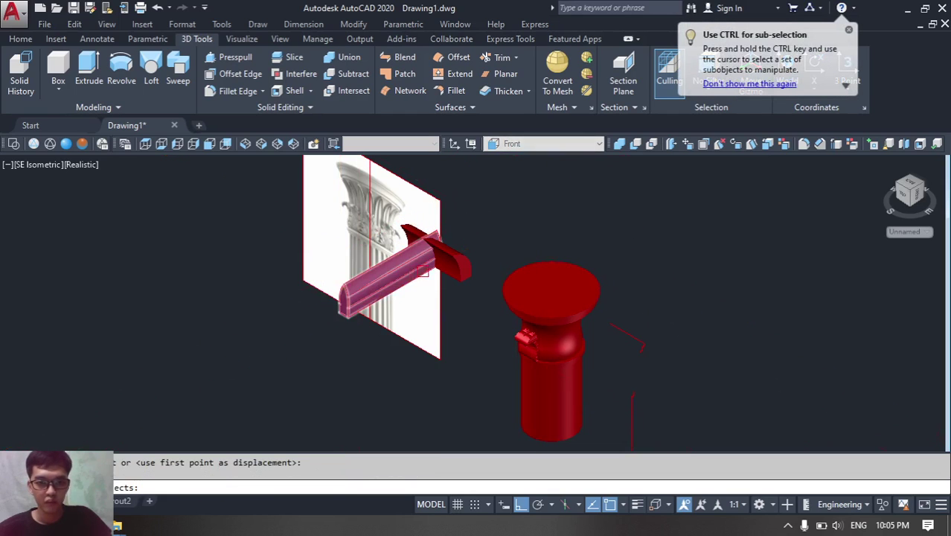
- Move the pointed extrusion fully through the curved extrusion and intersect the two solids into a single leaf
click(558, 207)
scroll(455, 219, up, 3)
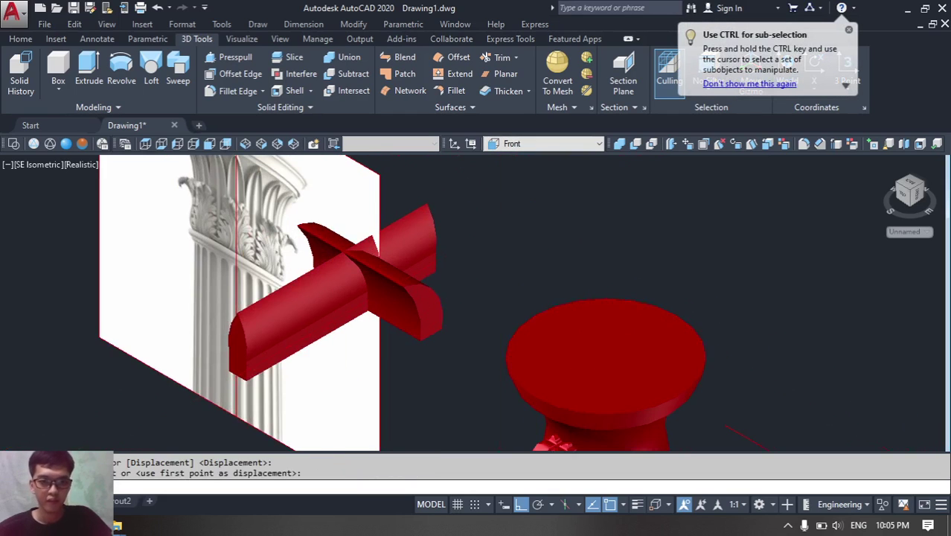
click(356, 91)
click(320, 327)
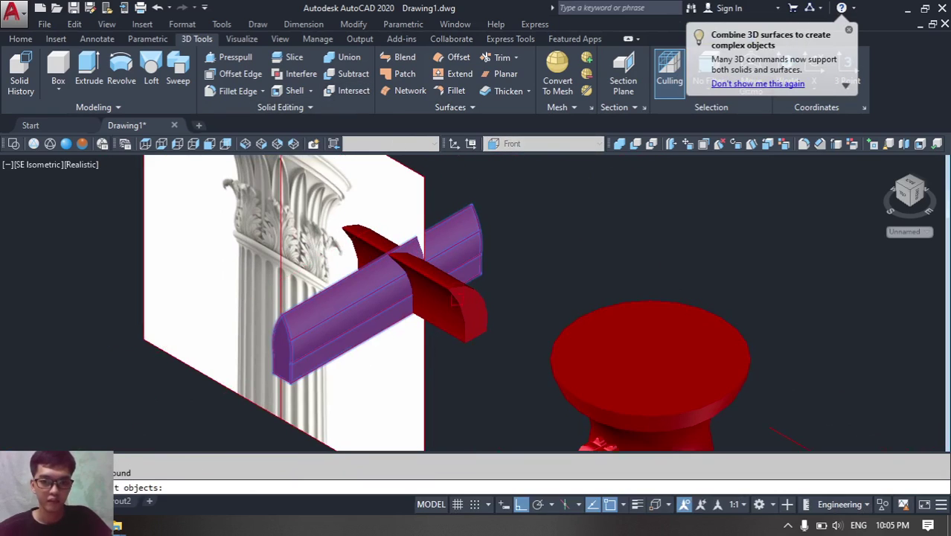
click(450, 317)
key(Return)
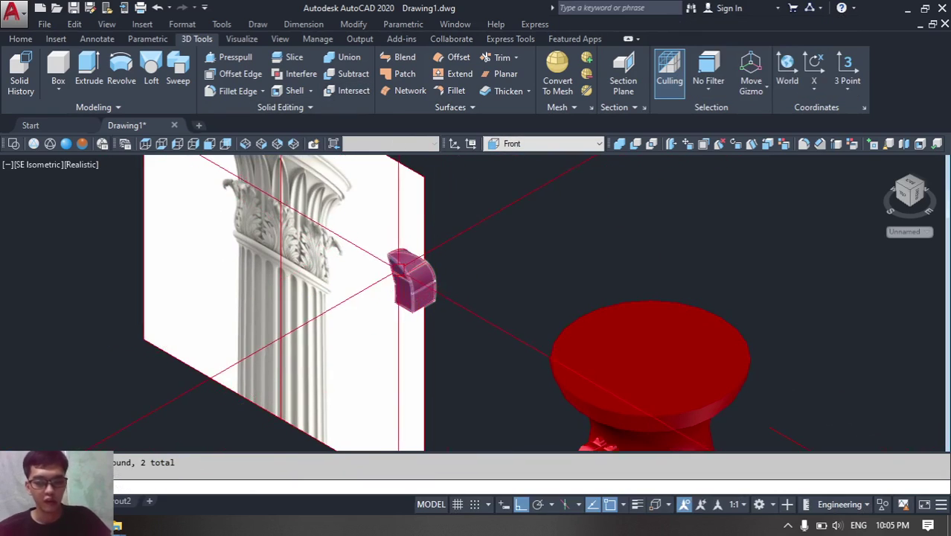
- Move the intersected leaf by its base in 2D Wireframe onto the upper end of the acanthus leaf on the column capital
shift+middle_drag(401, 268, 536, 253)
click(13, 143)
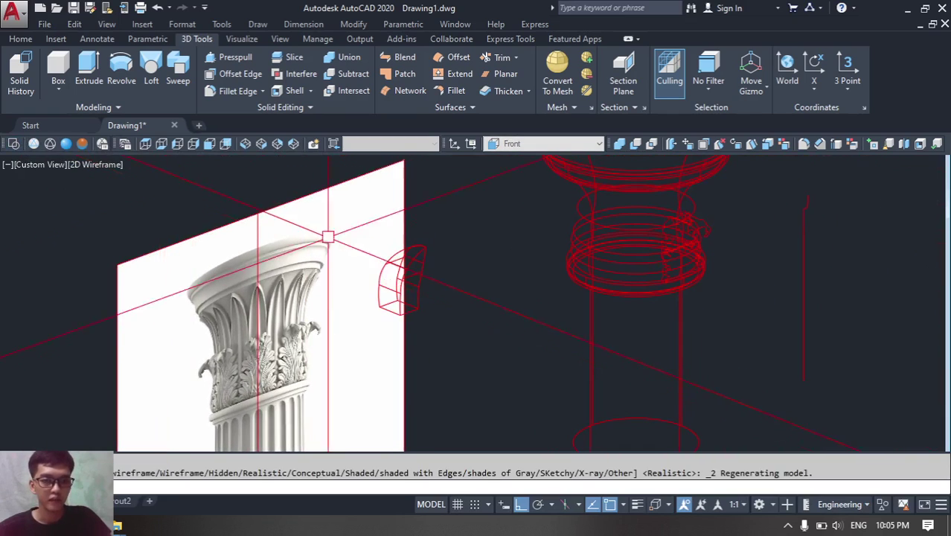
text(m)
key(space)
click(404, 313)
scroll(404, 314, up, 6)
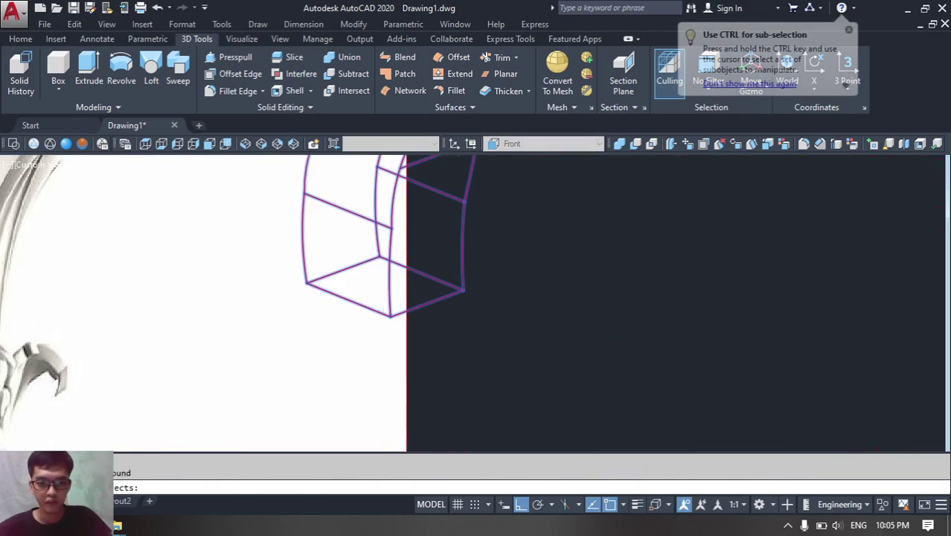
key(space)
click(427, 302)
scroll(683, 201, down, 3)
scroll(673, 239, up, 8)
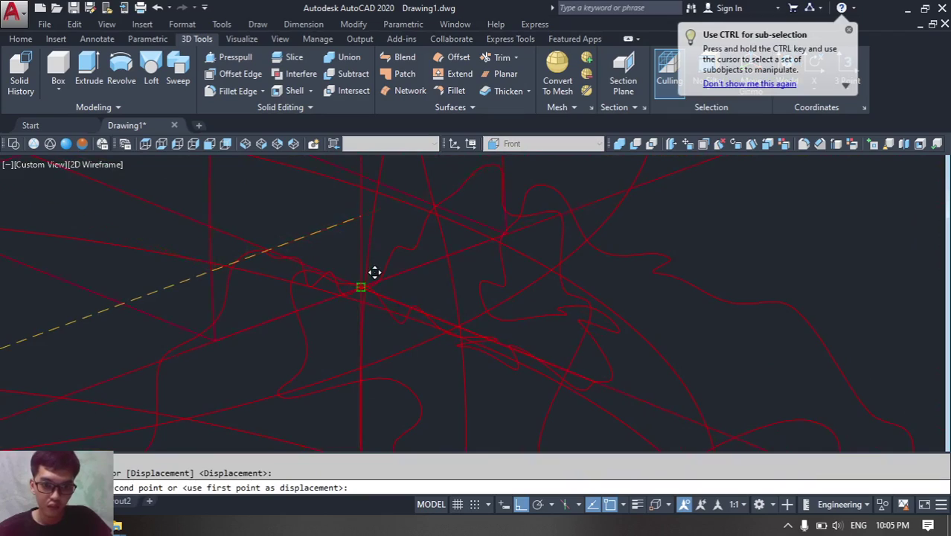
click(364, 274)
scroll(363, 274, down, 5)
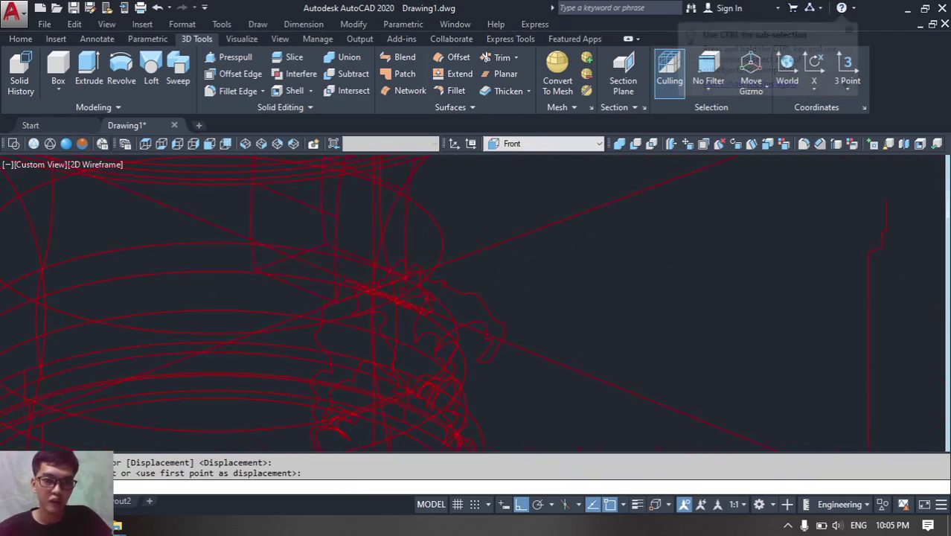
- Move the pointed leaf straight outward from the column centre in the Top view so its tip projects past the capital rim
click(66, 144)
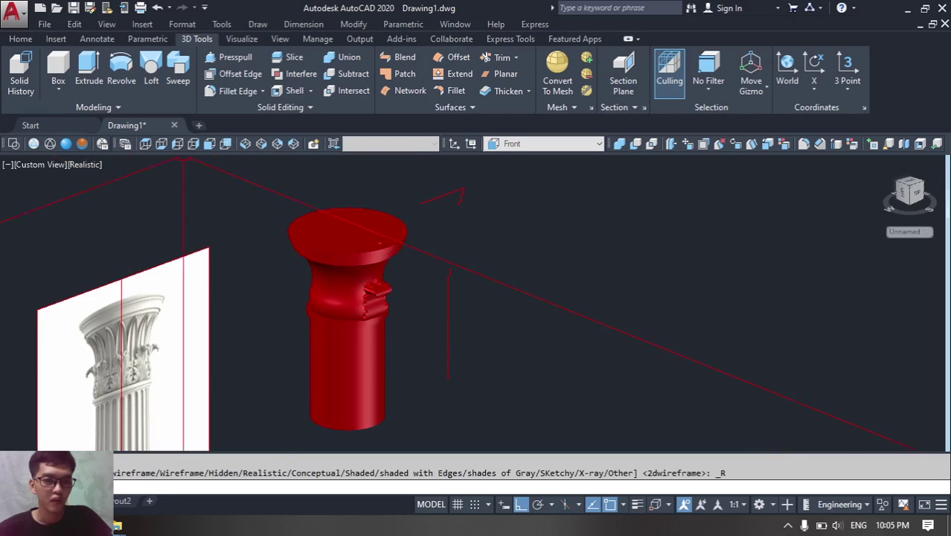
click(210, 145)
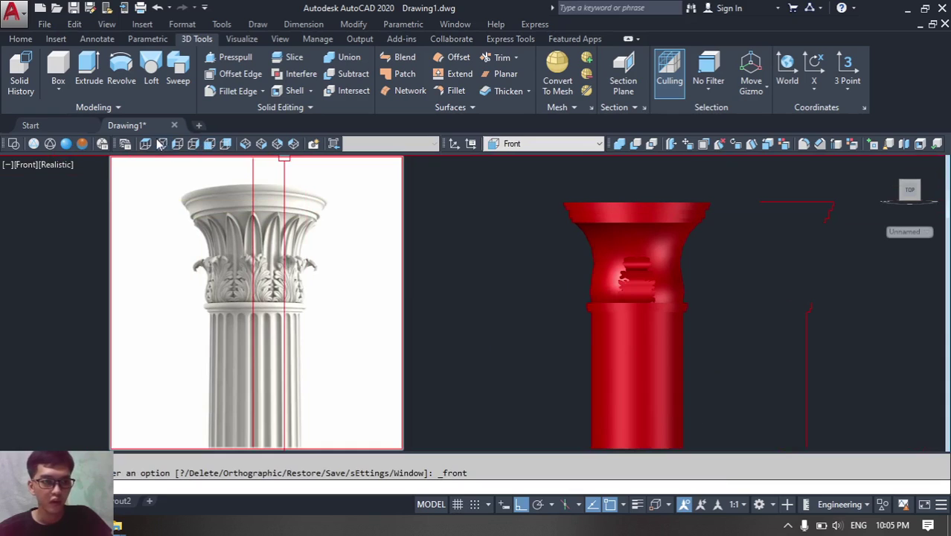
click(145, 143)
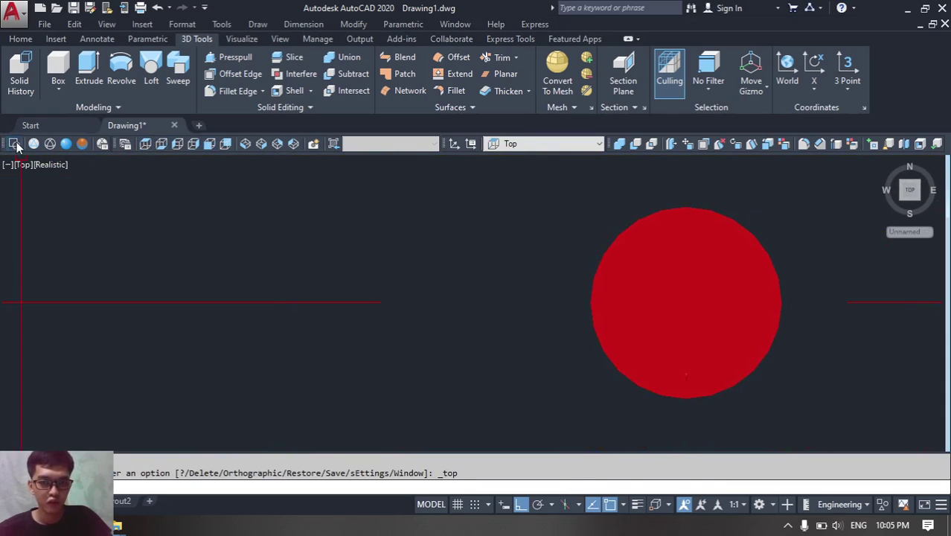
click(15, 145)
middle_drag(421, 272, 268, 235)
scroll(516, 317, up, 4)
text(ar)
key(Return)
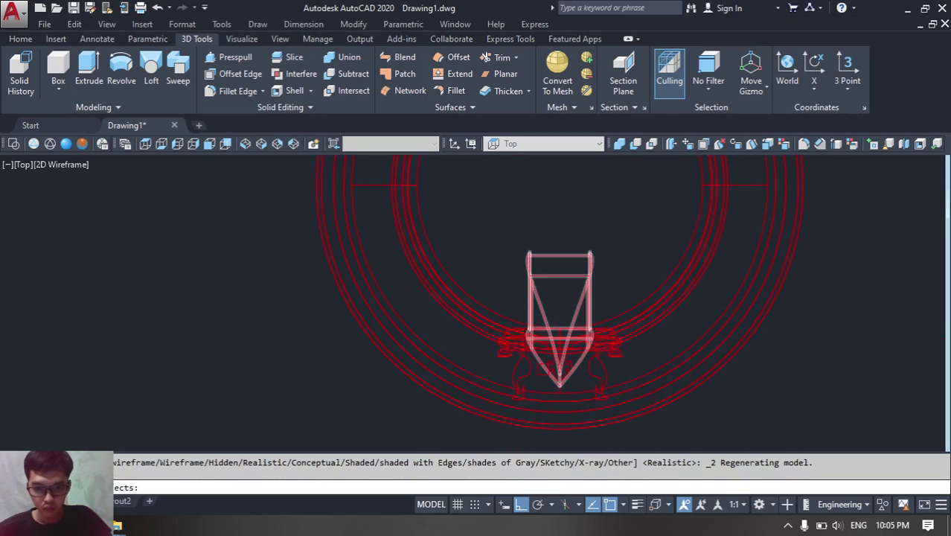
click(537, 292)
scroll(537, 293, down, 4)
middle_drag(546, 289, 426, 270)
scroll(564, 256, up, 2)
key(Return)
click(573, 254)
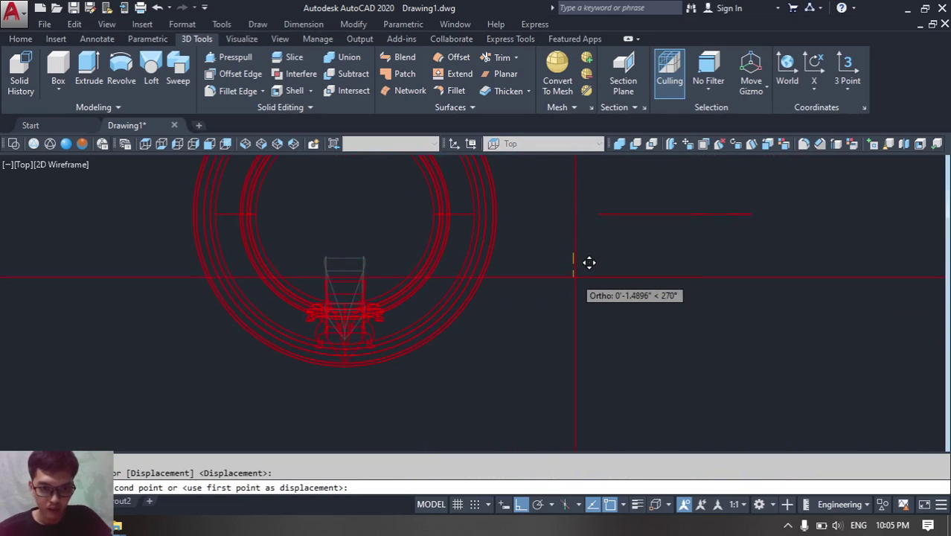
click(593, 277)
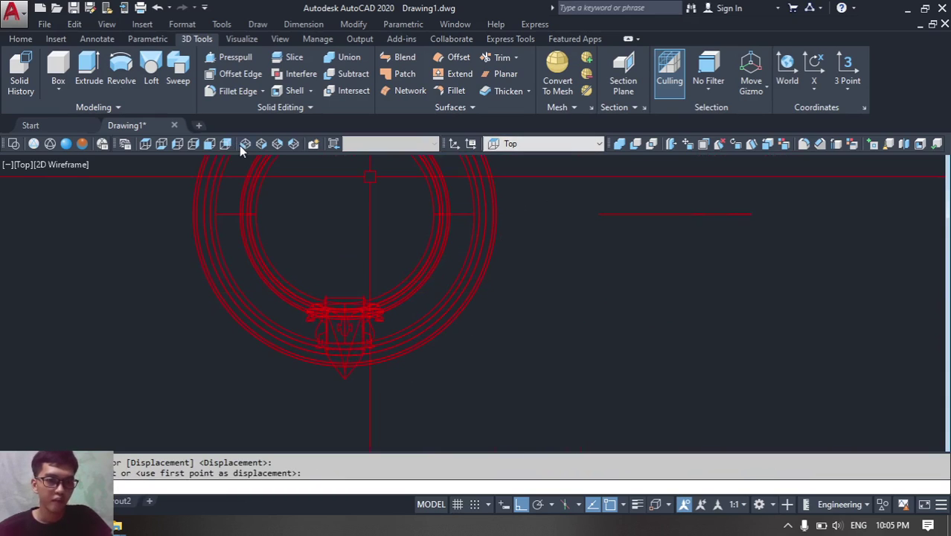
- Move the pointed leaf sideways off the column, into the free space toward the reference image
click(261, 143)
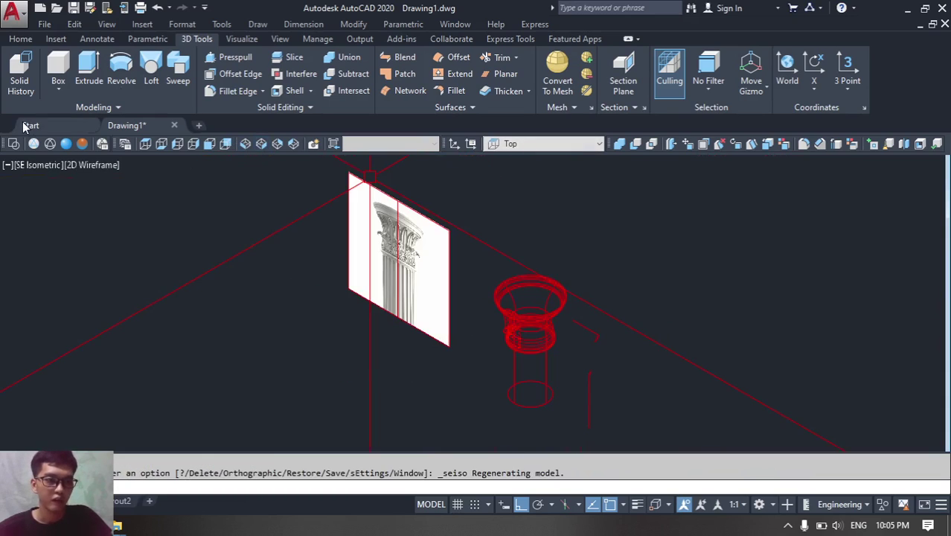
click(82, 144)
scroll(435, 265, up, 4)
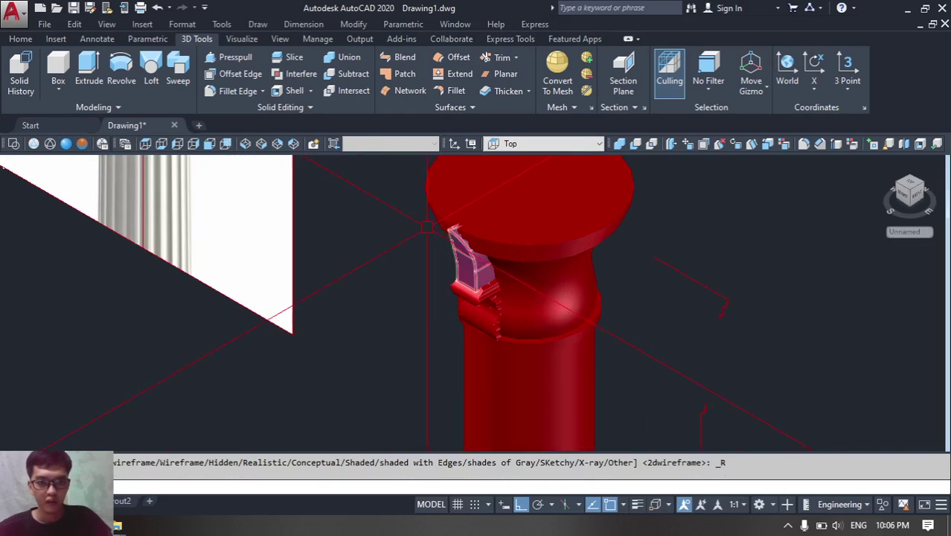
shift+middle_drag(428, 227, 500, 197)
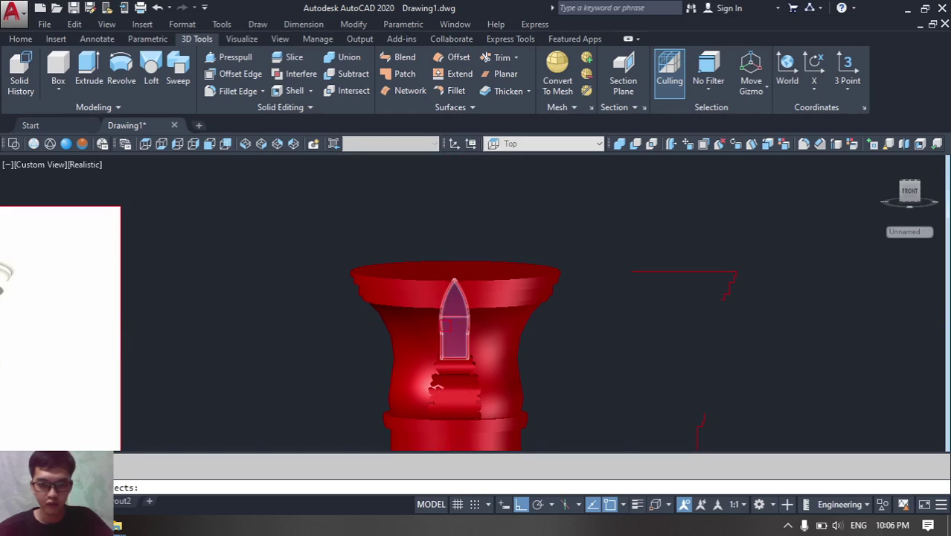
click(445, 325)
key(space)
click(507, 201)
click(288, 206)
middle_drag(273, 222, 323, 199)
- Try to start an arc on the separated leaf in the Front wireframe view, and undo the leaf's sideways move
click(145, 145)
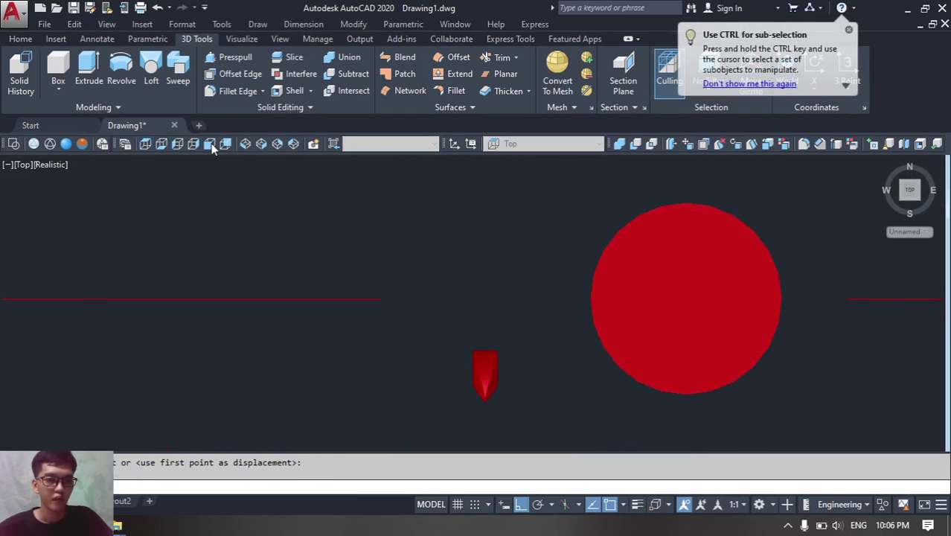
scroll(381, 192, up, 3)
middle_drag(476, 199, 334, 219)
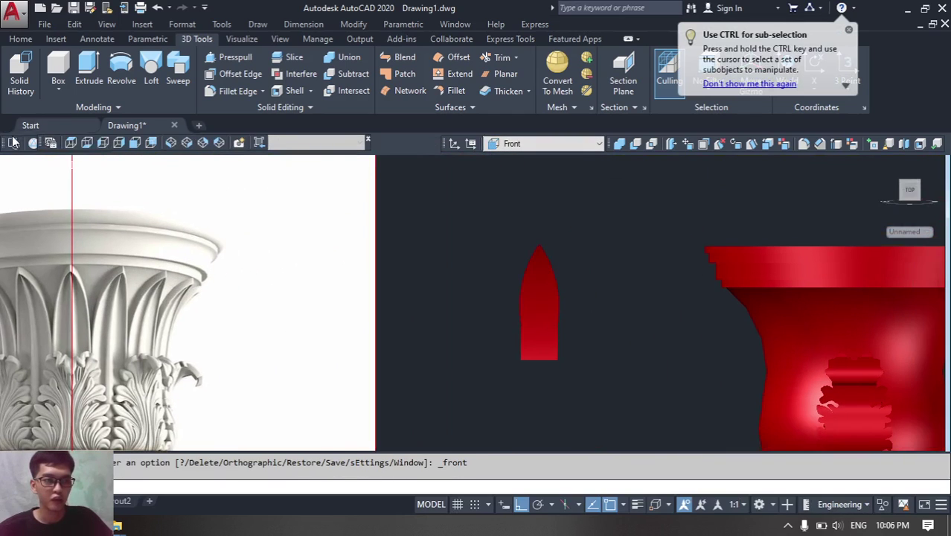
middle_drag(485, 245, 440, 241)
click(14, 143)
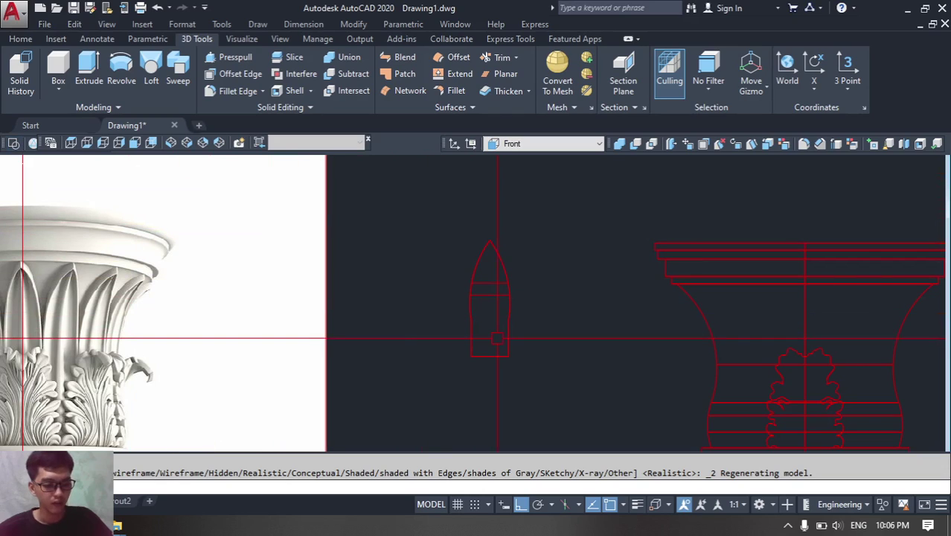
text(a)
key(space)
key(Escape)
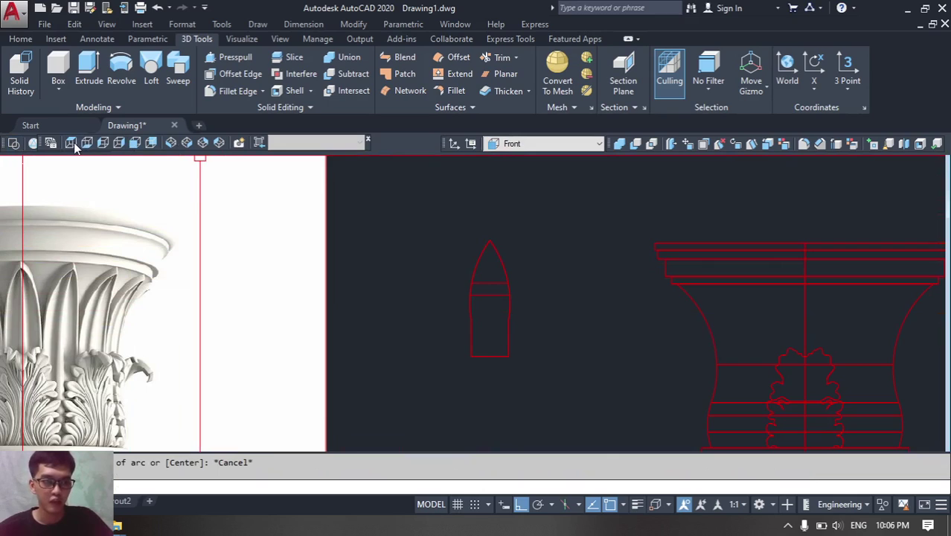
click(150, 144)
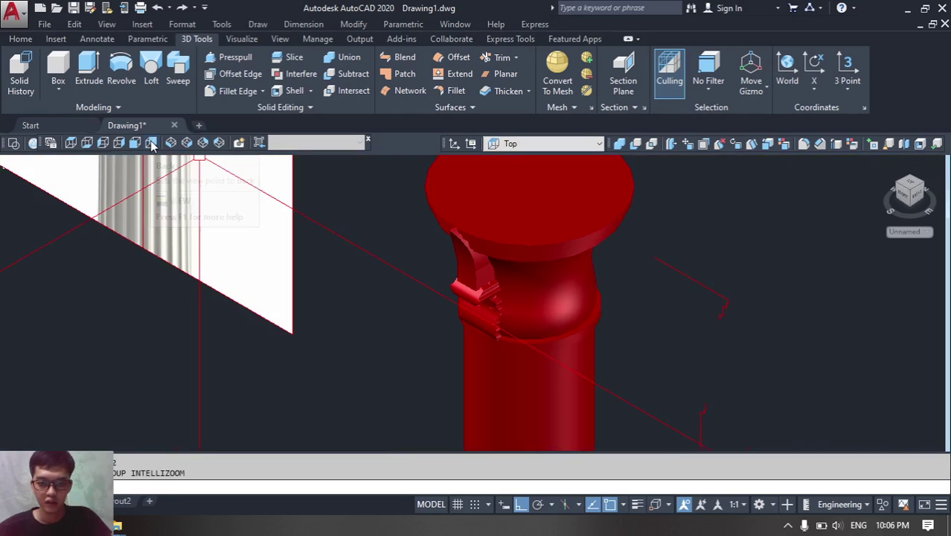
- Move the column together with its leaves horizontally toward the reference image in the Front view
click(135, 143)
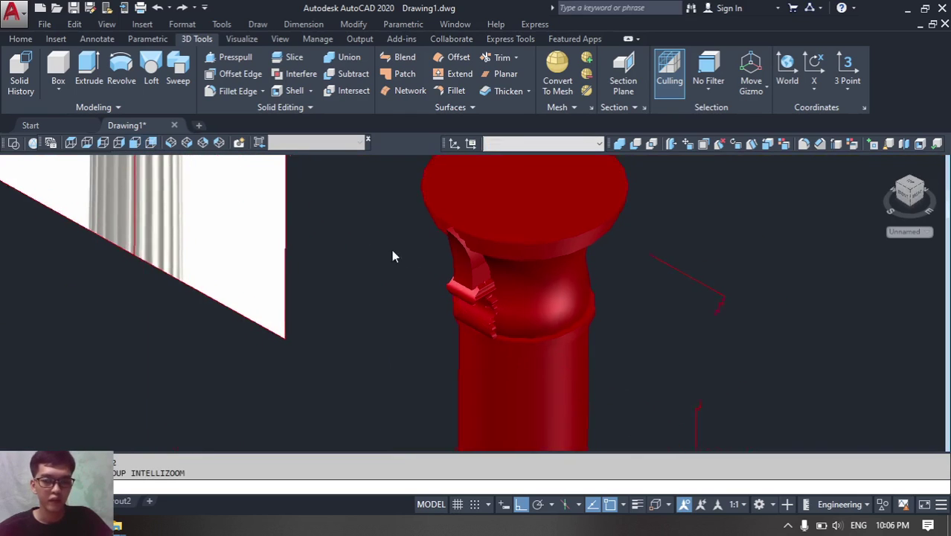
click(748, 323)
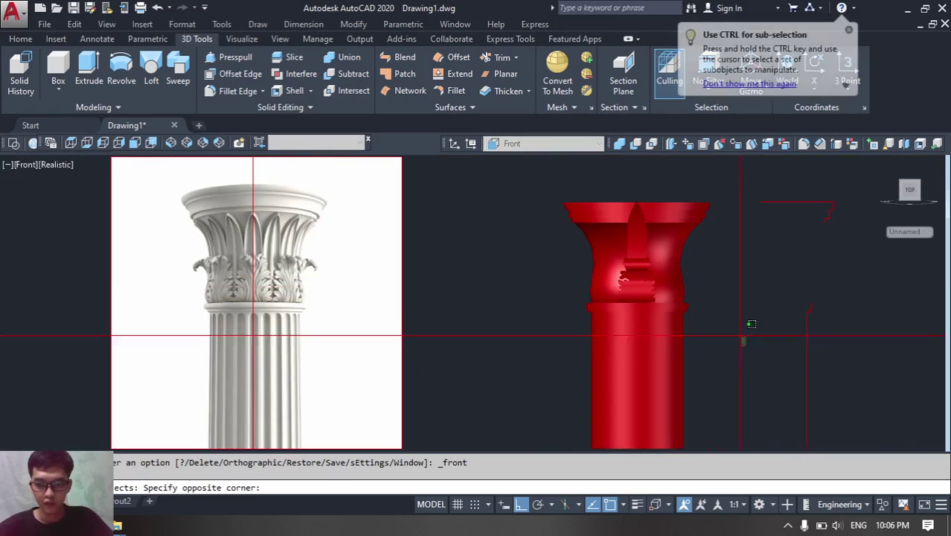
click(622, 246)
click(755, 266)
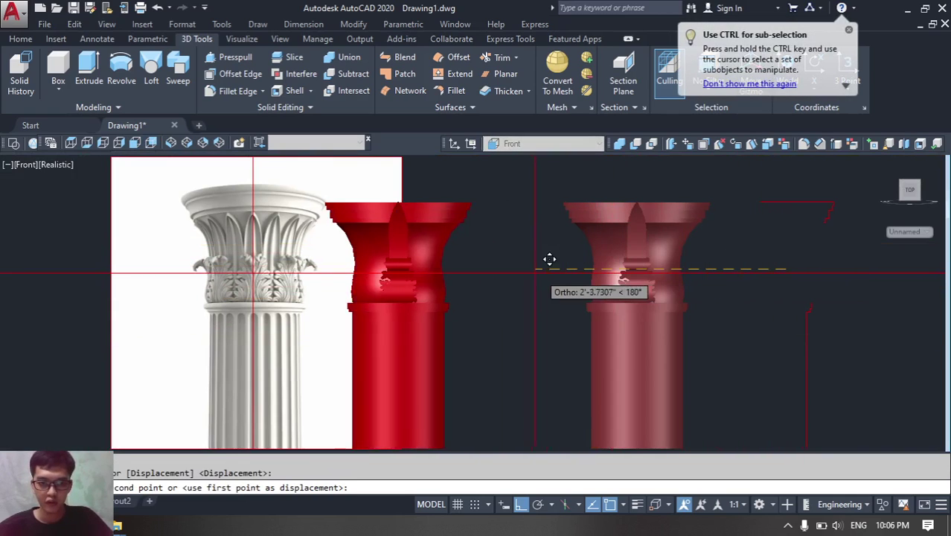
middle_drag(429, 270, 510, 269)
scroll(509, 257, up, 2)
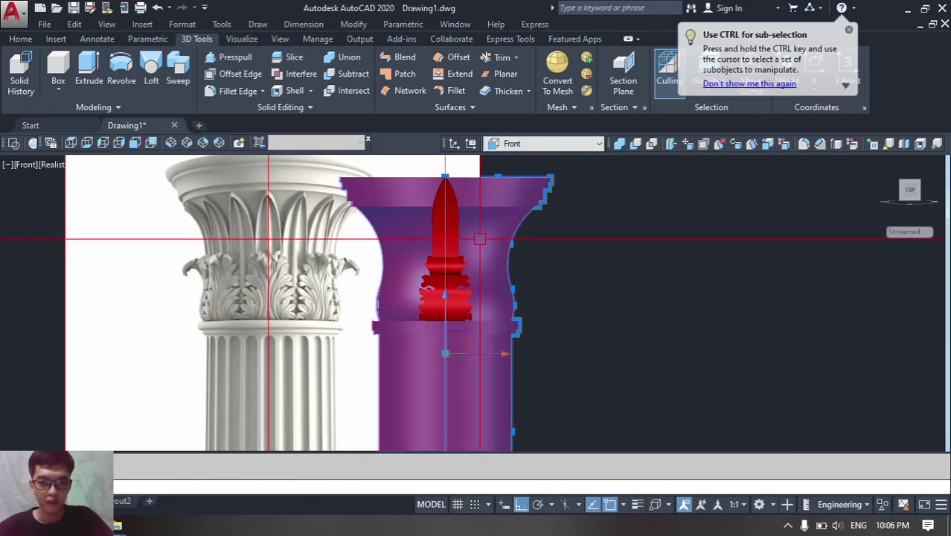
key(Escape)
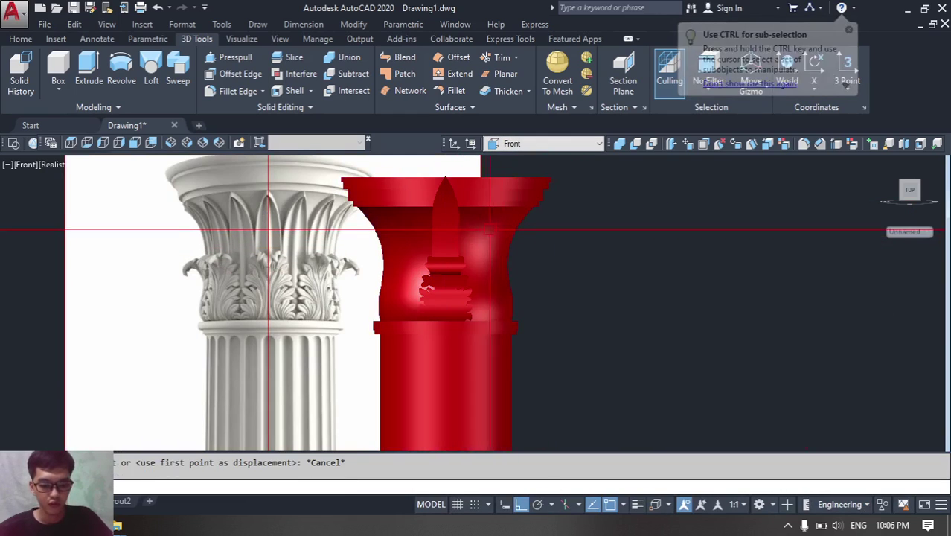
- Move the pointed leaf straight down about 3" along the capital so its base drops among the acanthus leaf
key(space)
click(450, 209)
key(space)
click(630, 236)
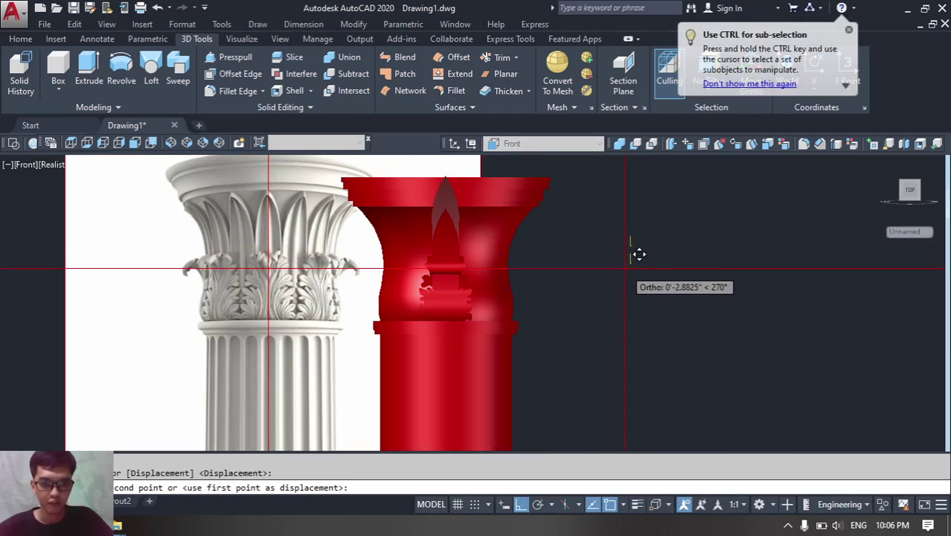
shift+middle_drag(624, 269, 242, 204)
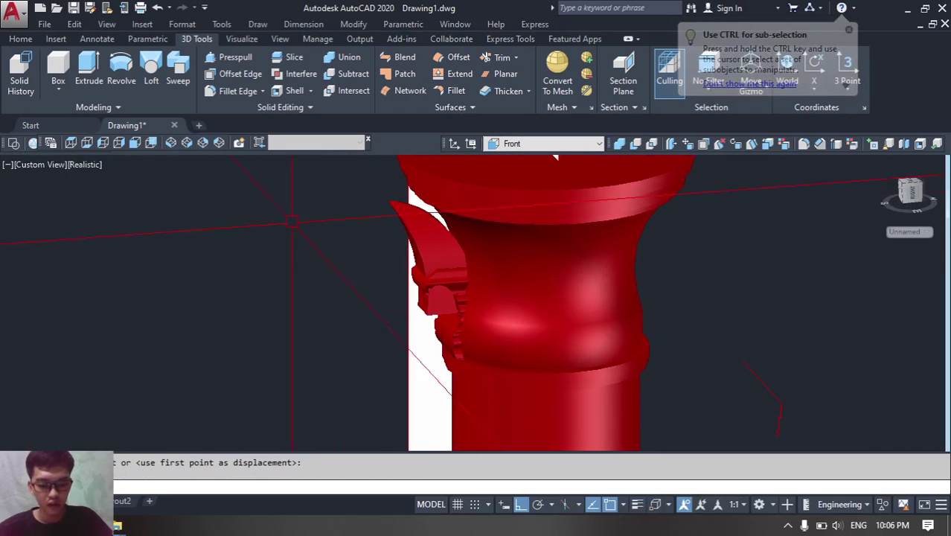
- Move the pointed leaf back along the Z axis toward the column so its base sinks behind the acanthus leaf
key(Escape)
key(space)
click(437, 247)
key(space)
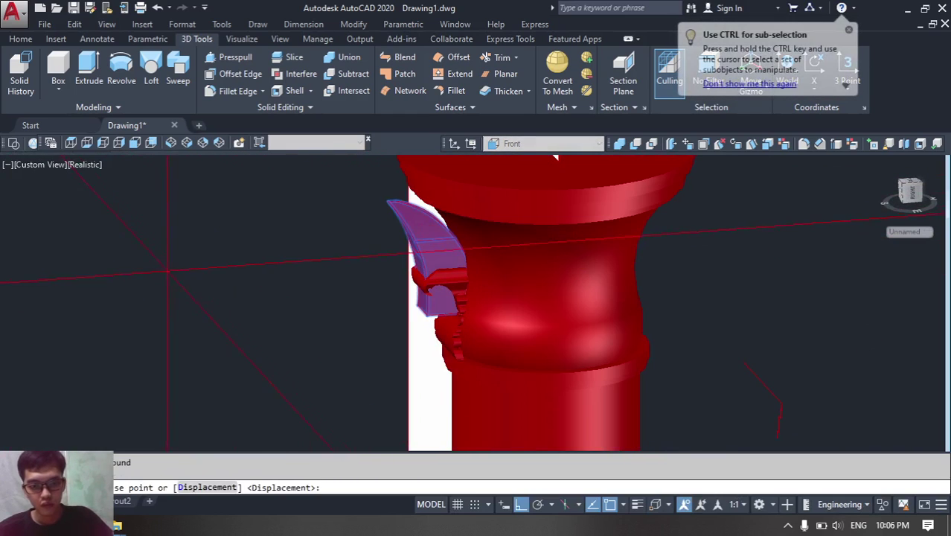
click(104, 299)
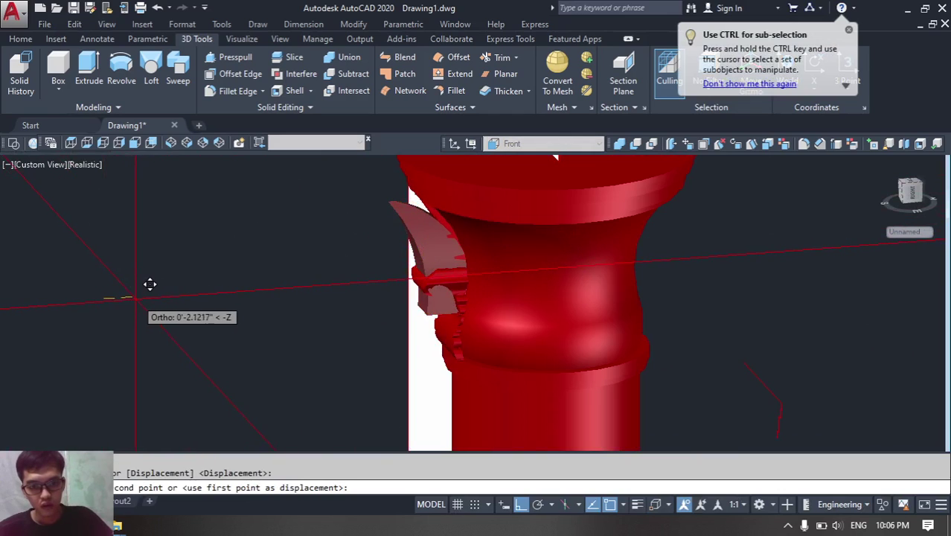
click(175, 287)
- Shift the pointed leaf slightly along the Z axis to fine-tune its depth against the curved capital surface
shift+middle_drag(390, 270, 478, 257)
scroll(465, 258, down, 4)
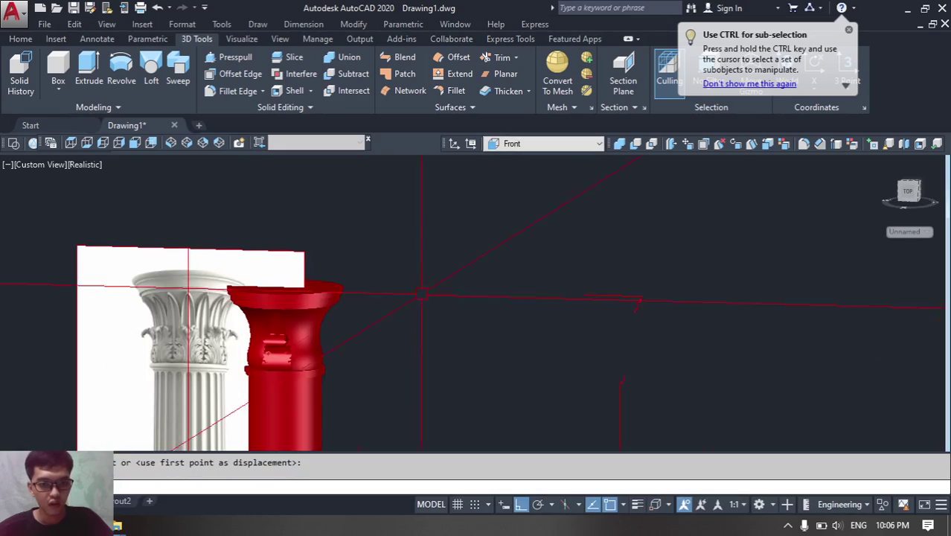
scroll(331, 308, up, 3)
middle_drag(233, 348, 293, 321)
scroll(325, 316, up, 3)
scroll(251, 329, down, 3)
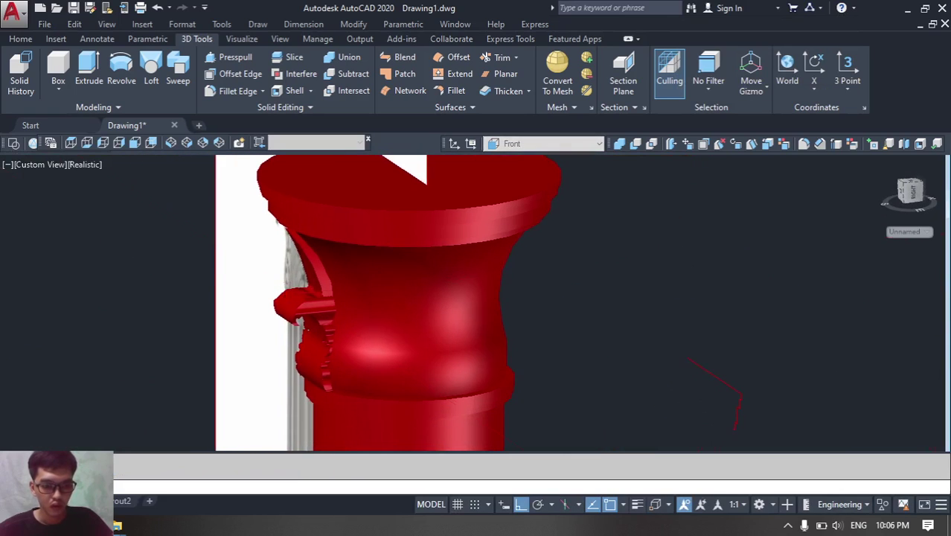
scroll(294, 321, up, 4)
text(m)
key(space)
click(346, 217)
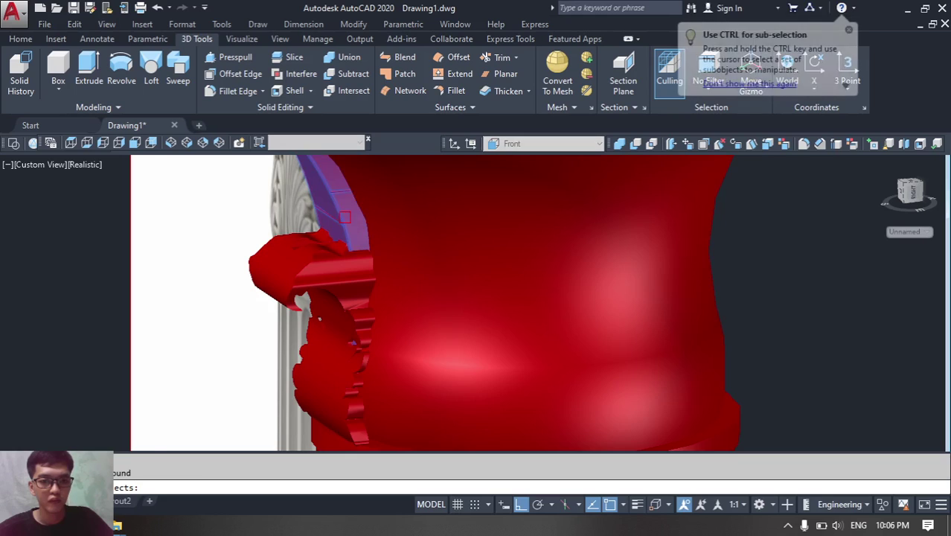
middle_drag(346, 216, 369, 300)
key(space)
click(85, 296)
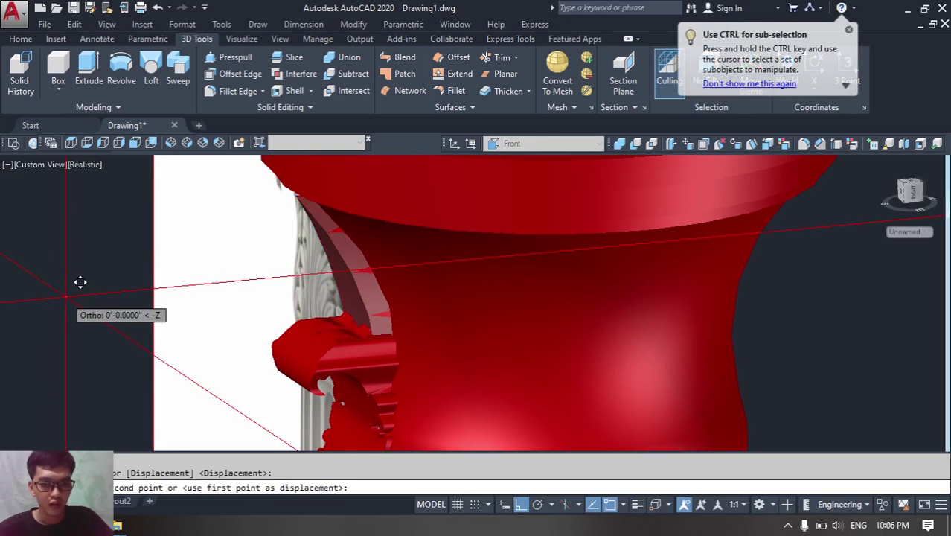
click(70, 296)
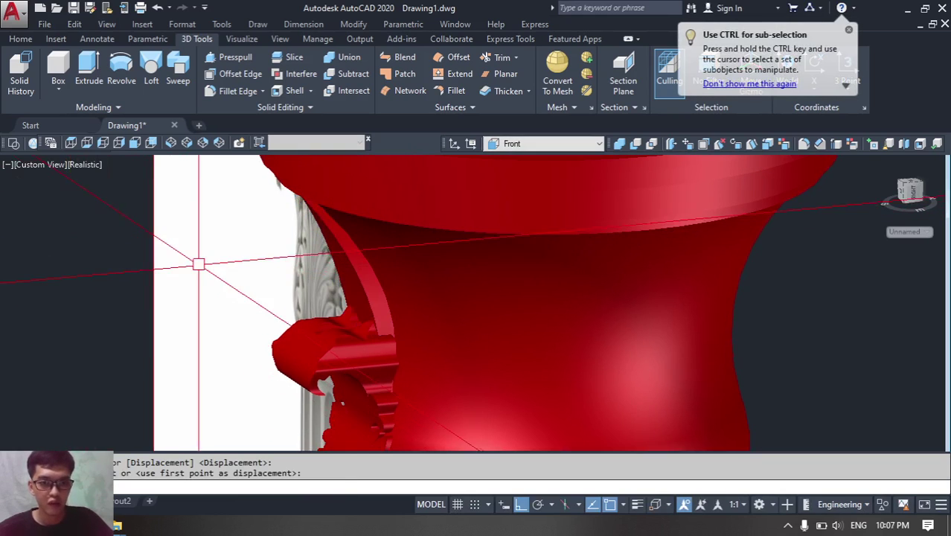
- Try to fillet the pointed leaf's curved front edge with a 1" radius
shift+middle_drag(199, 263, 326, 261)
text(f)
key(space)
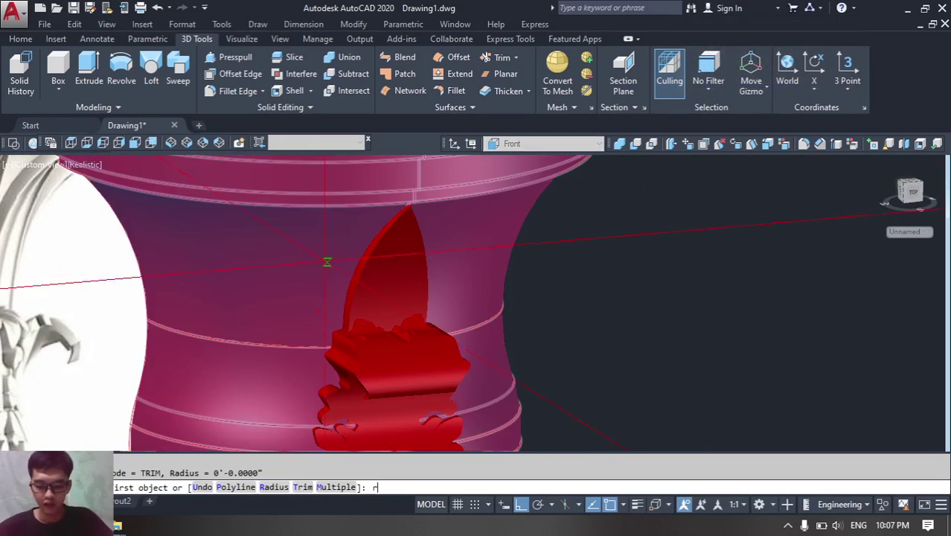
text(1)
key(Return)
scroll(369, 266, up, 3)
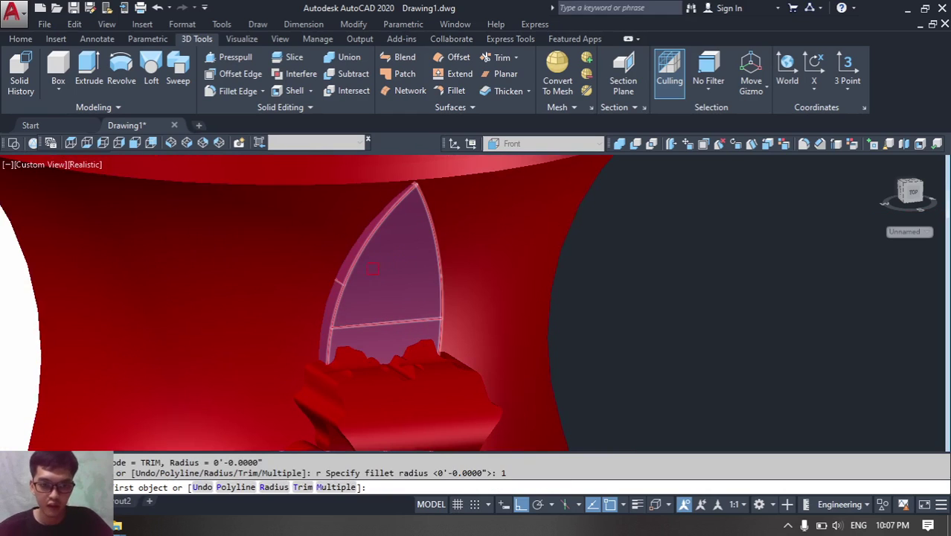
click(352, 275)
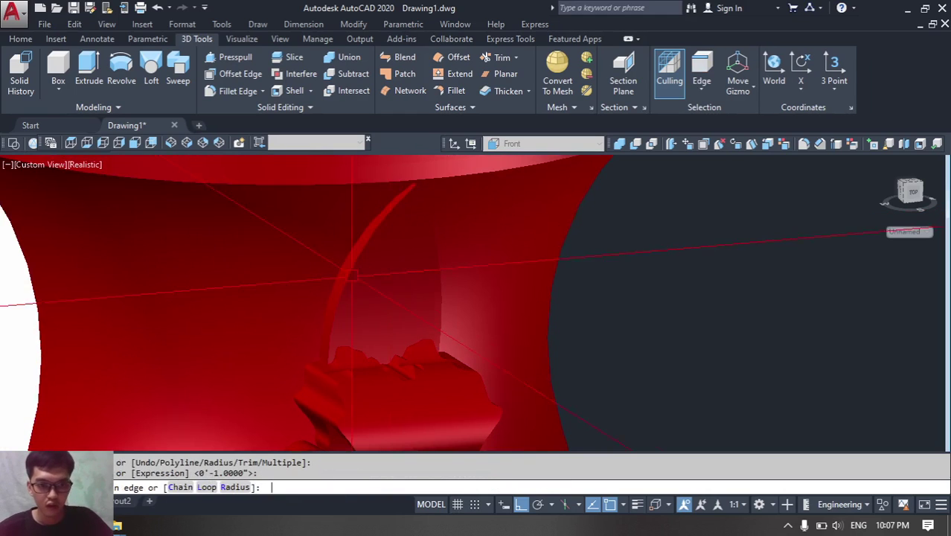
key(Return)
- Try to fillet the pointed leaf's front side edge with a smaller 0.3" radius
shift+middle_drag(404, 293, 432, 285)
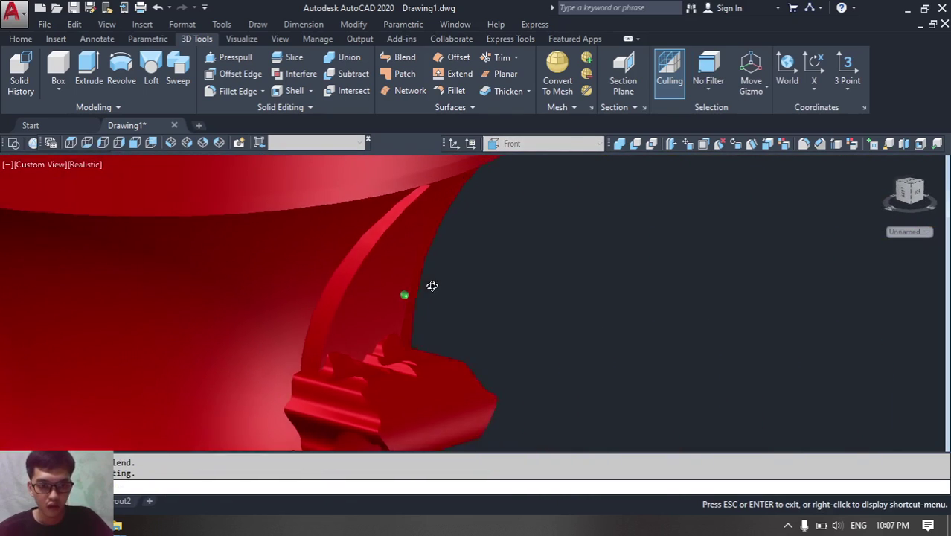
scroll(345, 248, up, 5)
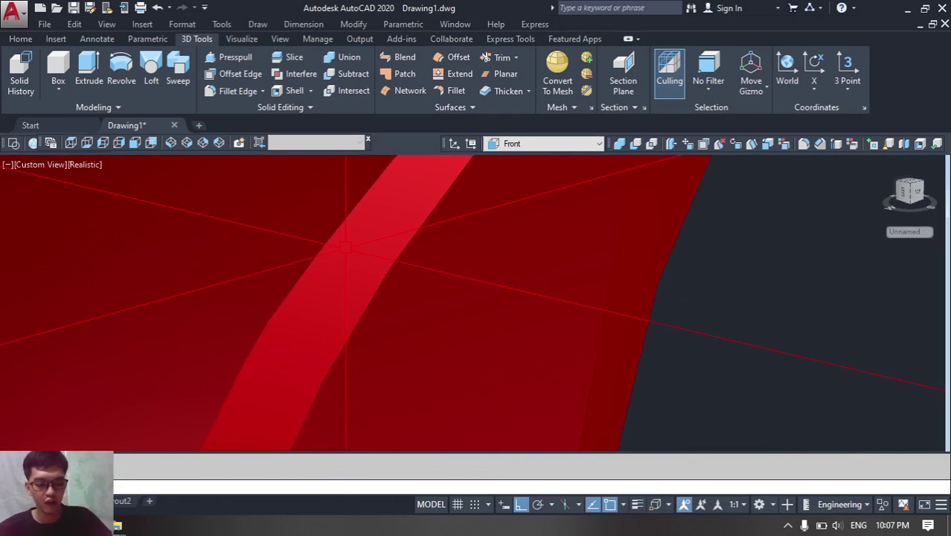
text(r)
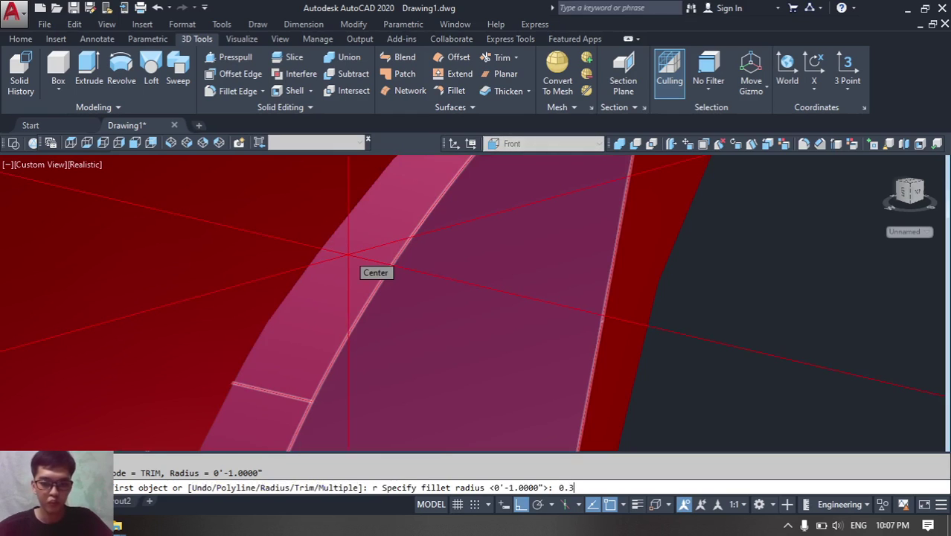
text(0.3)
key(Return)
click(397, 257)
key(Return)
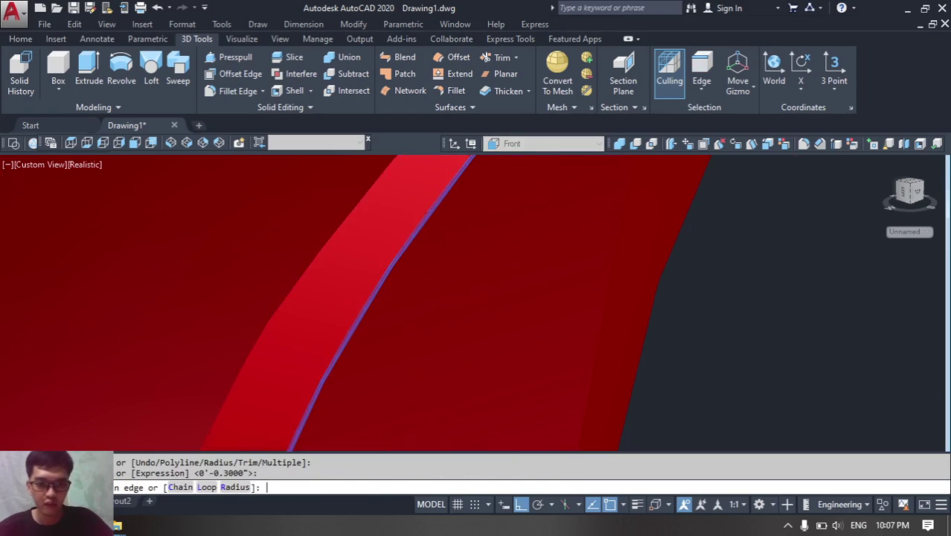
key(Return)
- Try the same 0.3" fillet on the edge along the opposite side of the pointed leaf
shift+middle_drag(478, 269, 304, 283)
scroll(304, 284, down, 6)
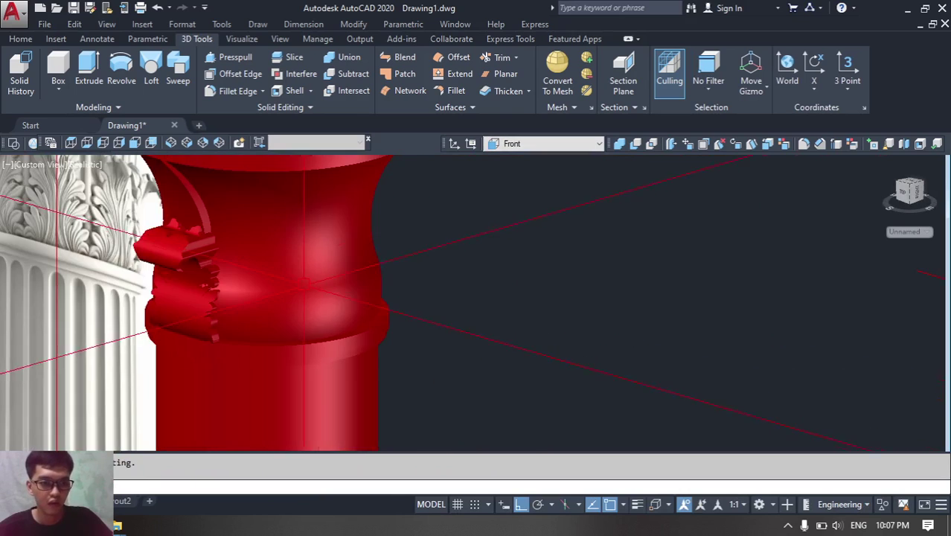
scroll(304, 284, up, 5)
key(Return)
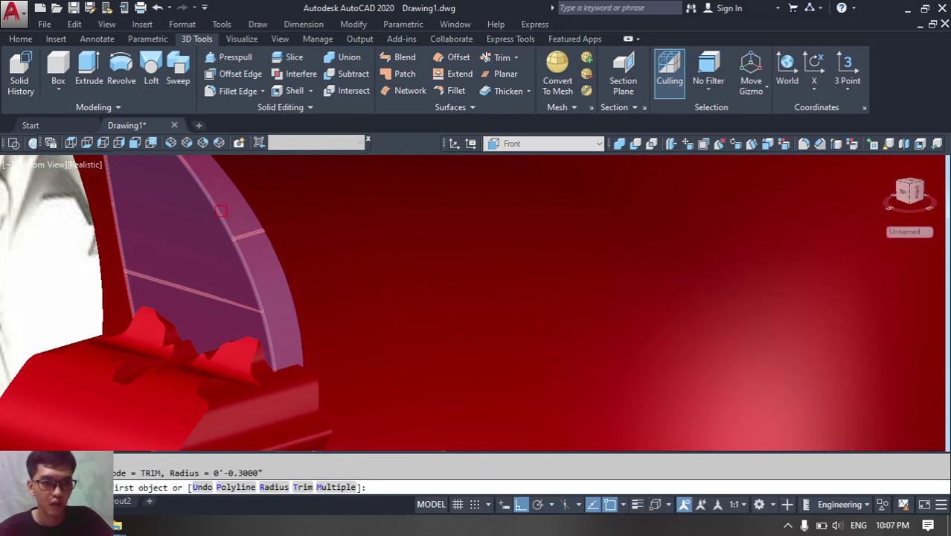
click(221, 212)
key(Return)
key(Return)
- Display the model in 2D Wireframe to expose the pointed leaf's edges inside the capital
scroll(227, 239, up, 3)
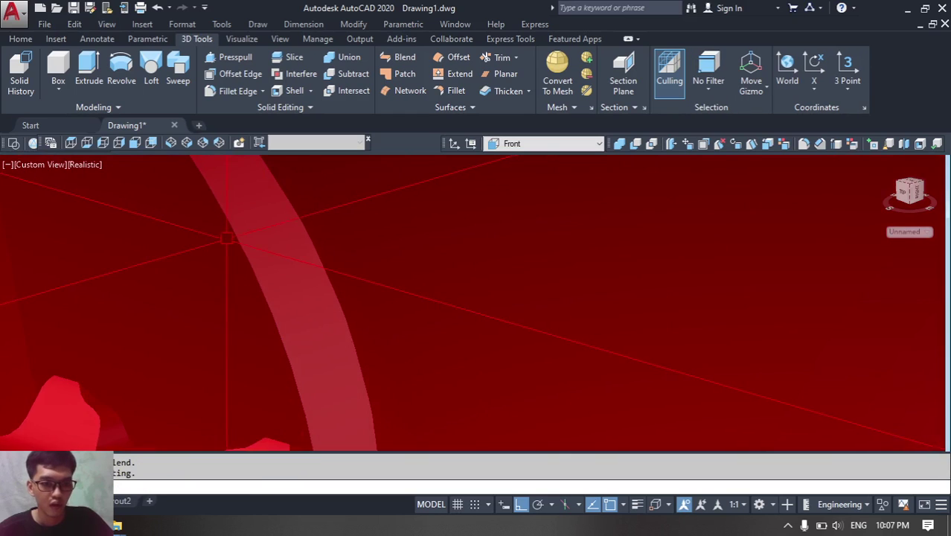
scroll(227, 239, up, 3)
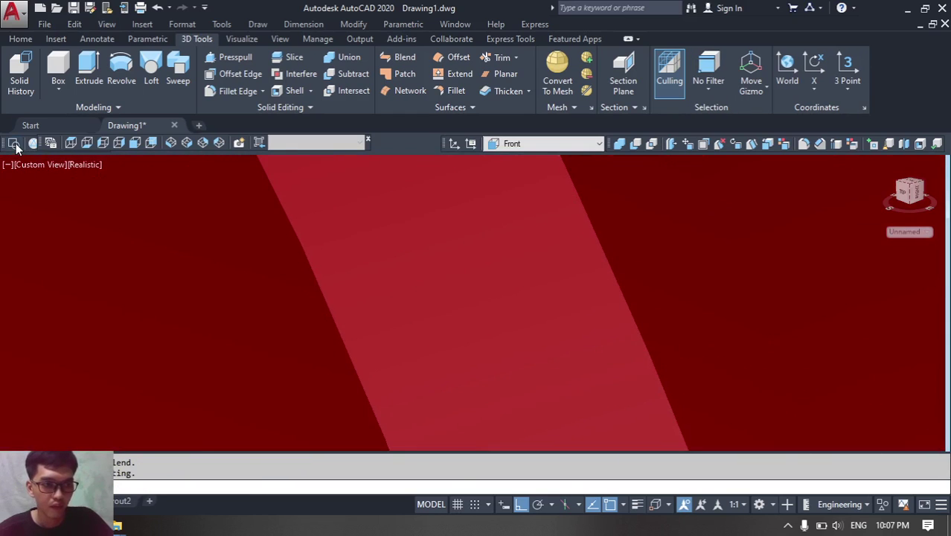
click(14, 144)
scroll(200, 221, down, 6)
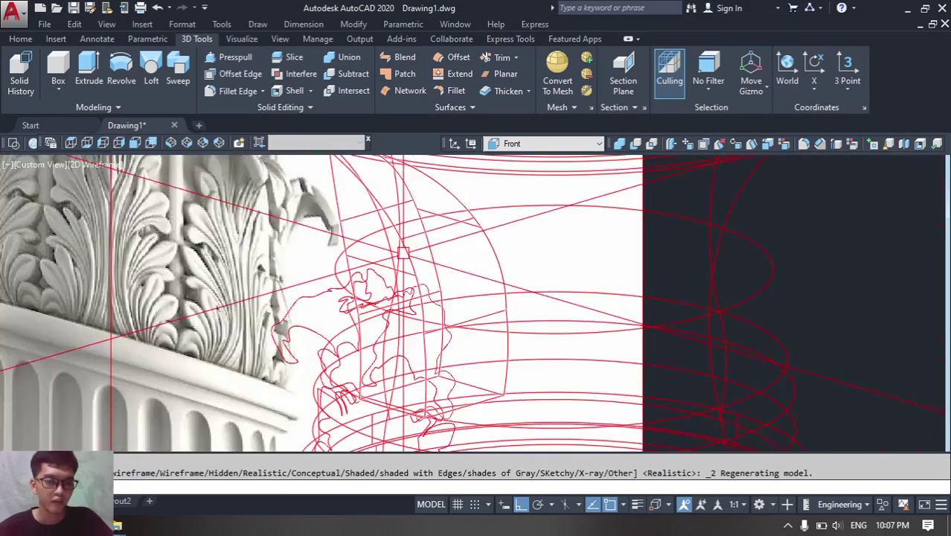
scroll(404, 253, down, 5)
shift+middle_drag(404, 253, 487, 279)
scroll(465, 294, down, 4)
middle_drag(440, 312, 483, 288)
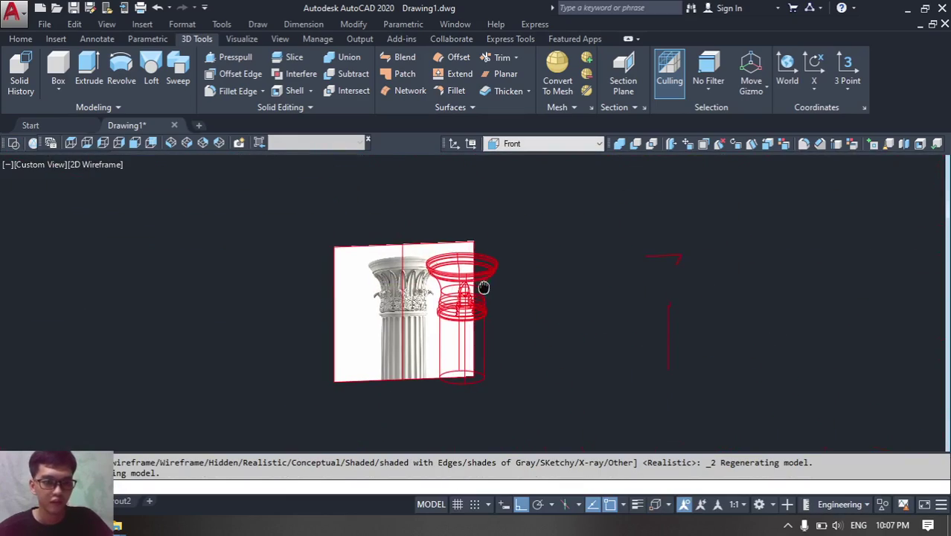
scroll(369, 266, up, 6)
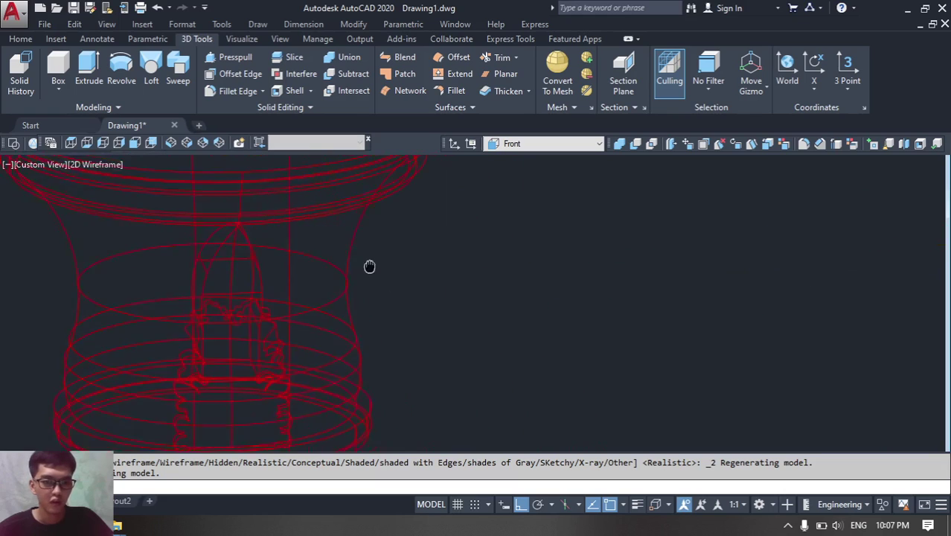
scroll(353, 262, down, 2)
- Try to fillet the pointed leaf's curved edge with a 0.1" radius
text(f)
key(Return)
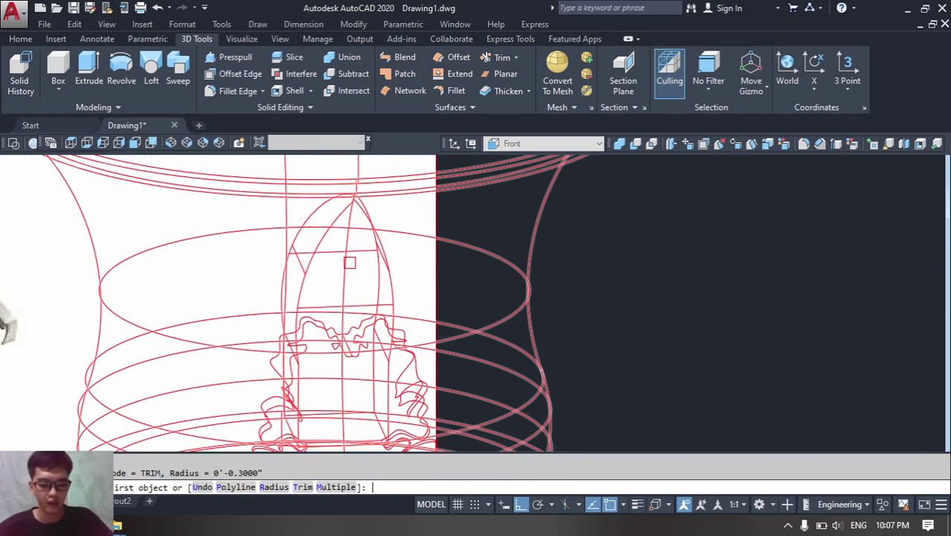
text(r)
key(Return)
text(0.1)
key(Return)
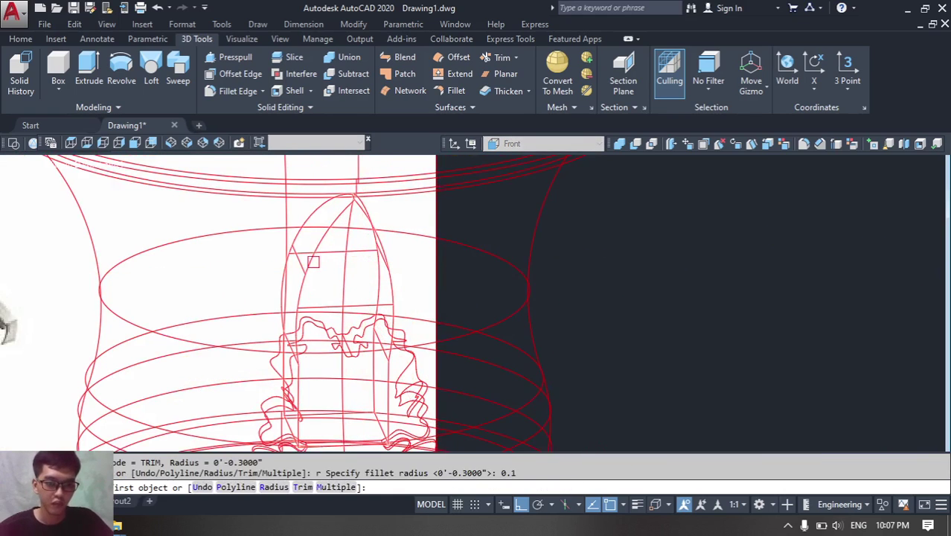
click(321, 253)
key(Return)
key(Return)
- In the SW Isometric view, copy the pointed leaf and the column together 5' along the negative Y direction, without the acanthus leaf
scroll(372, 253, down, 4)
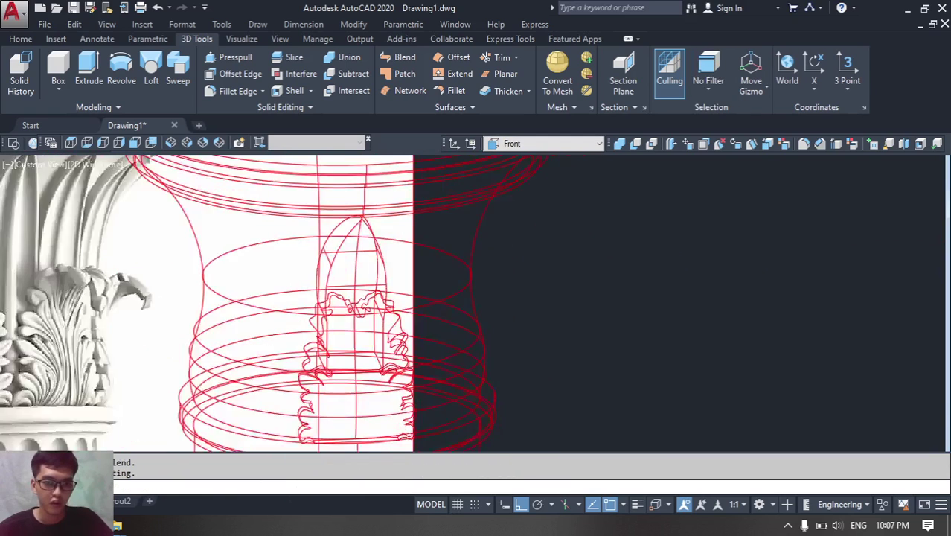
click(72, 144)
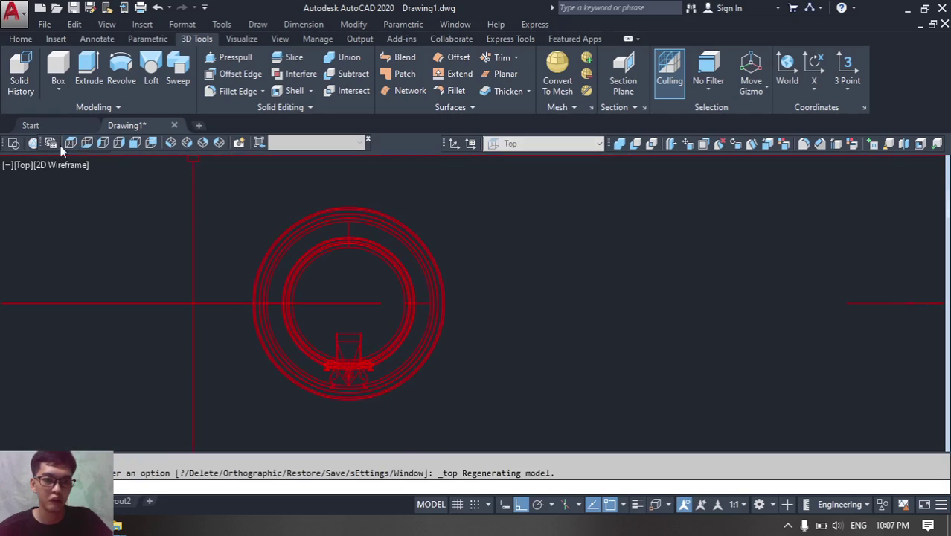
click(173, 146)
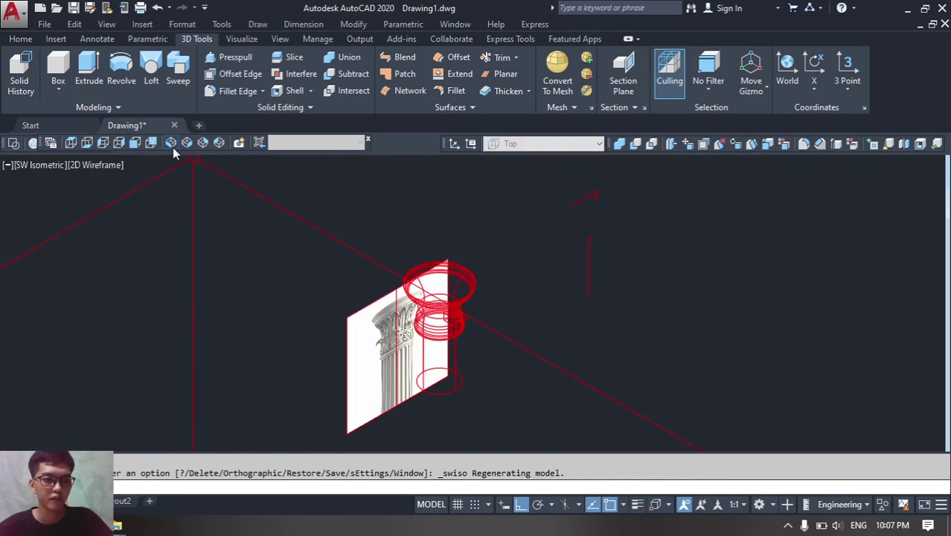
scroll(447, 316, up, 6)
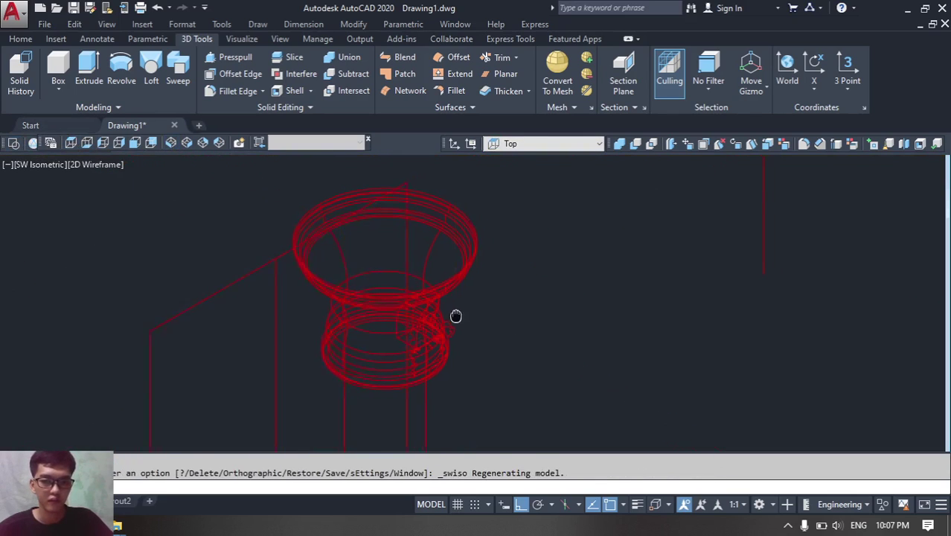
scroll(456, 314, down, 3)
scroll(509, 260, up, 3)
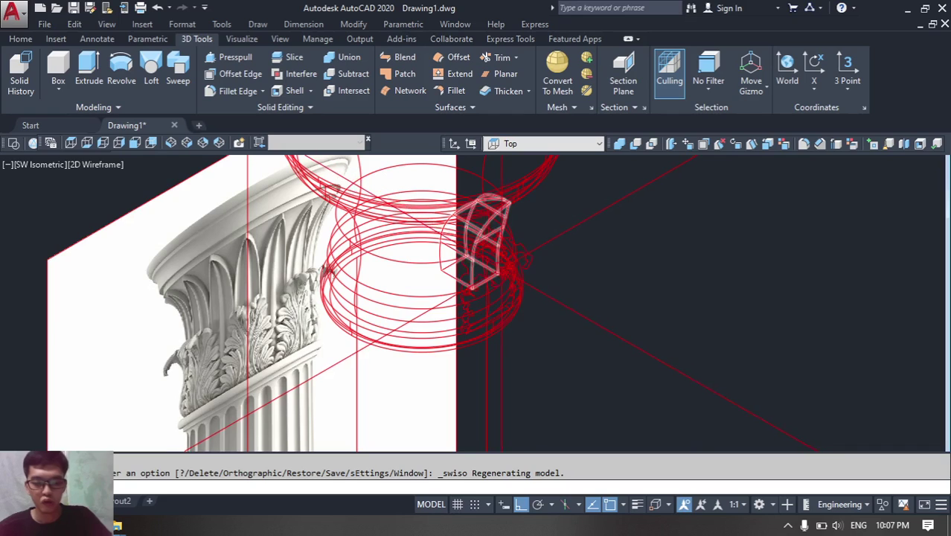
text(m)
key(space)
click(443, 264)
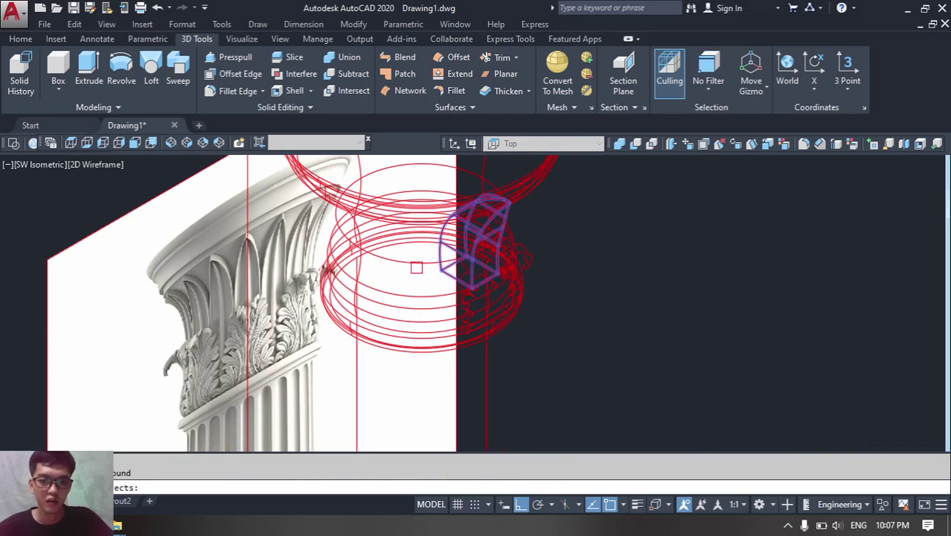
click(414, 261)
scroll(415, 261, down, 5)
key(Return)
click(515, 256)
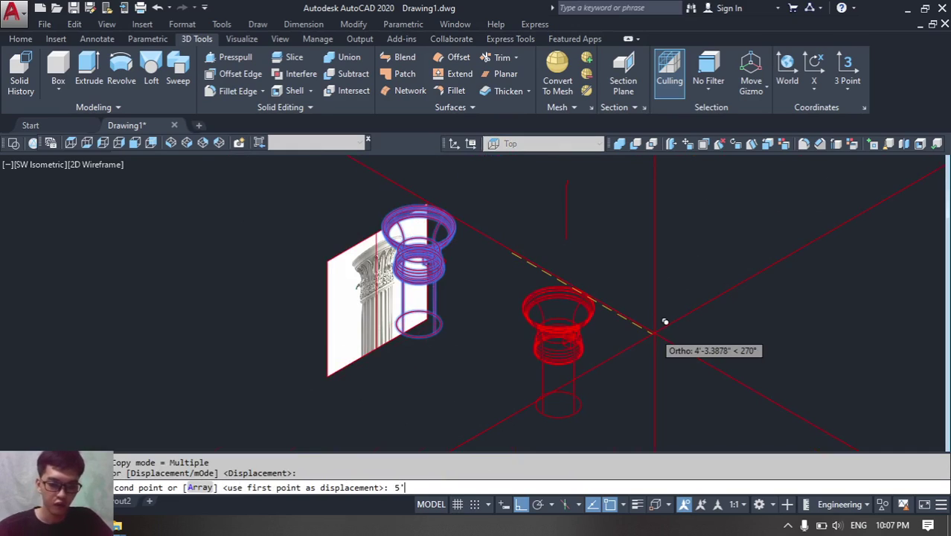
text(5')
key(Return)
scroll(665, 323, up, 3)
key(Escape)
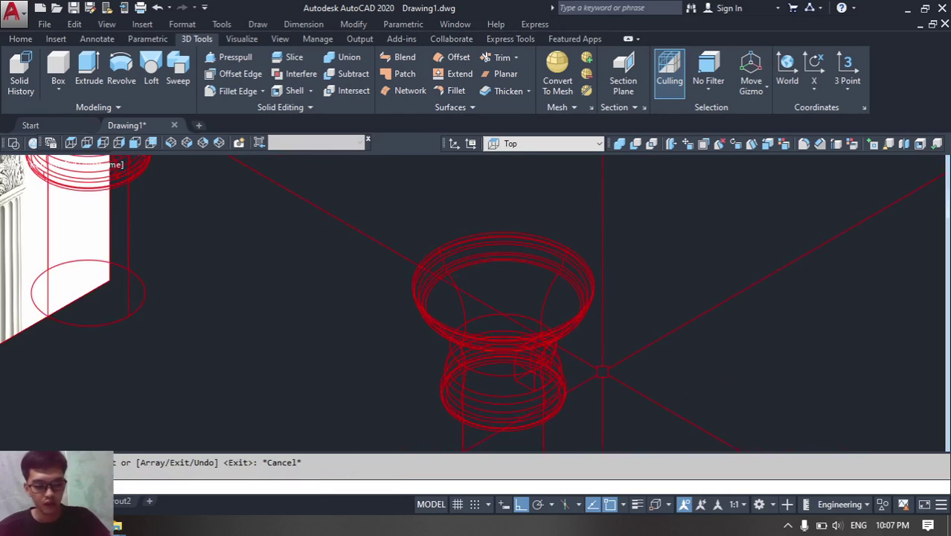
- Subtract the copied column from the copied pointed leaf so the leaf's back follows the capital's curve
text(sub)
key(Return)
scroll(538, 373, up, 3)
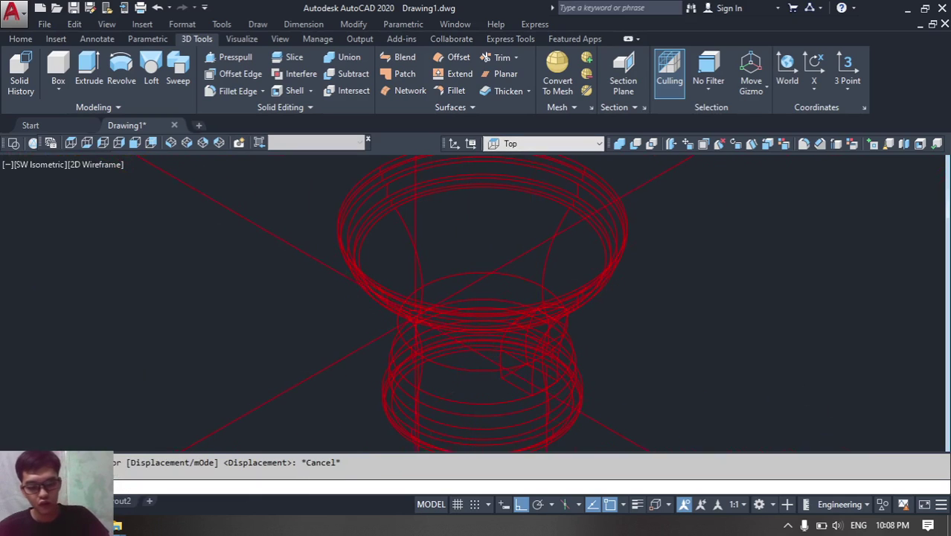
text(sub)
key(Return)
click(514, 374)
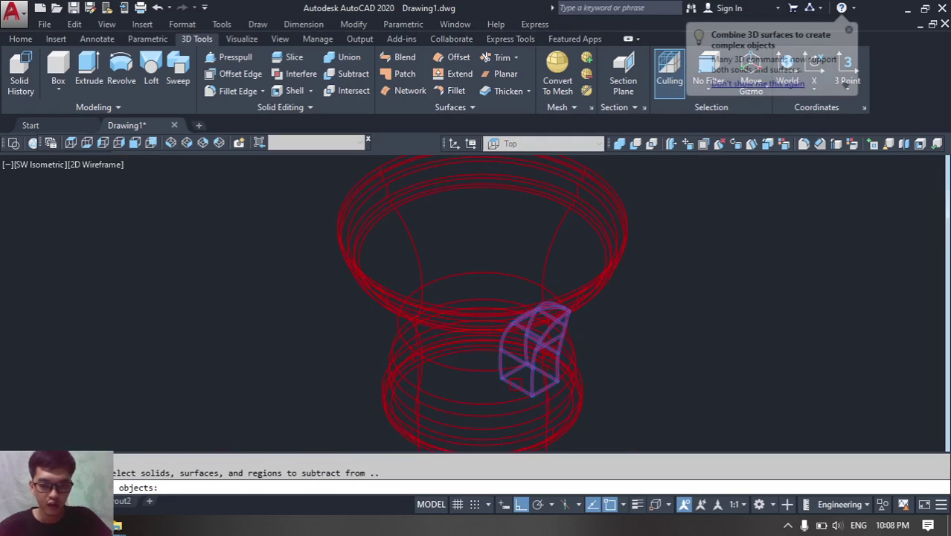
key(Return)
click(472, 370)
key(Return)
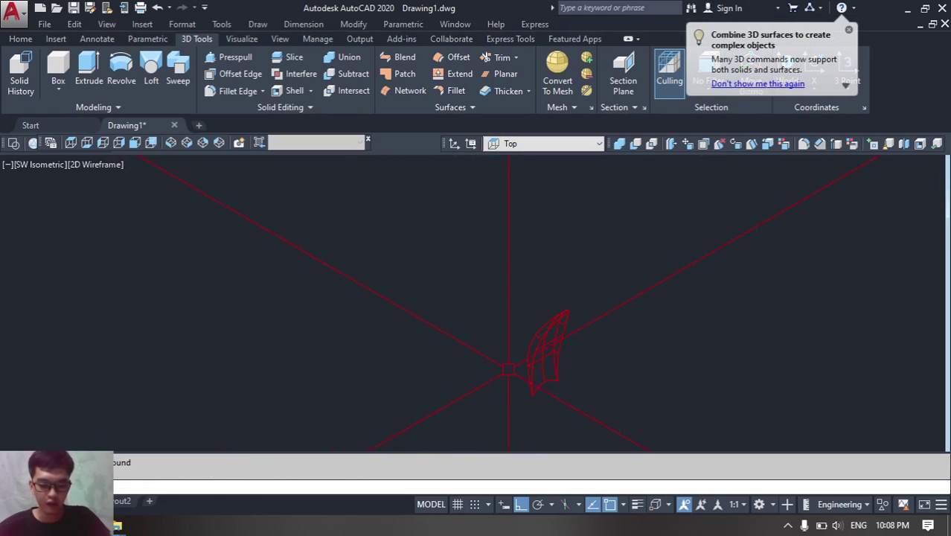
- Move the trimmed pointed leaf 5' back along the positive Y direction to the original column
click(521, 364)
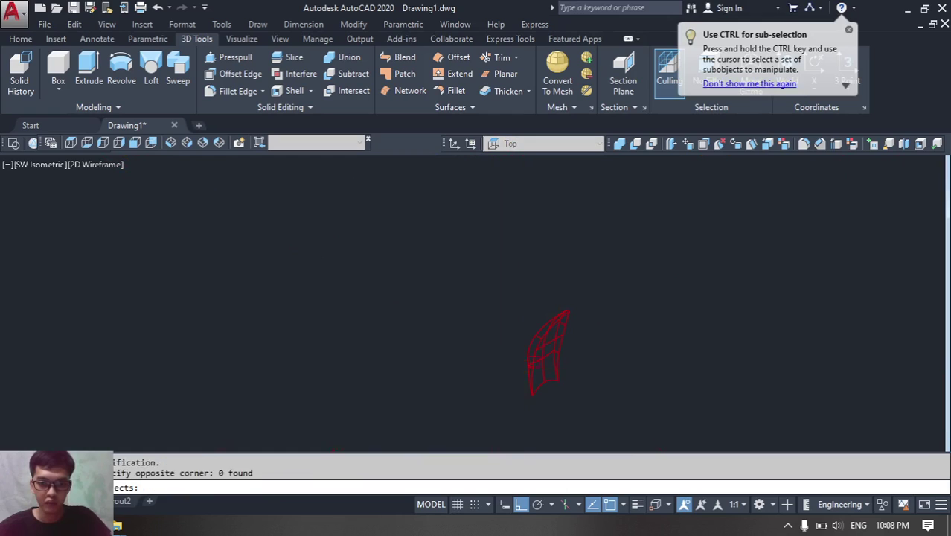
click(529, 363)
key(Return)
click(463, 385)
text(5')
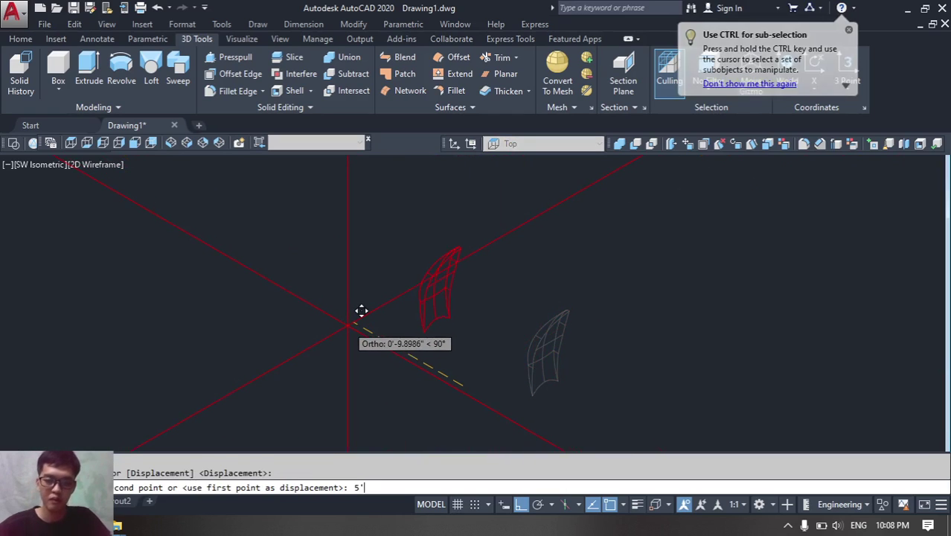
key(Return)
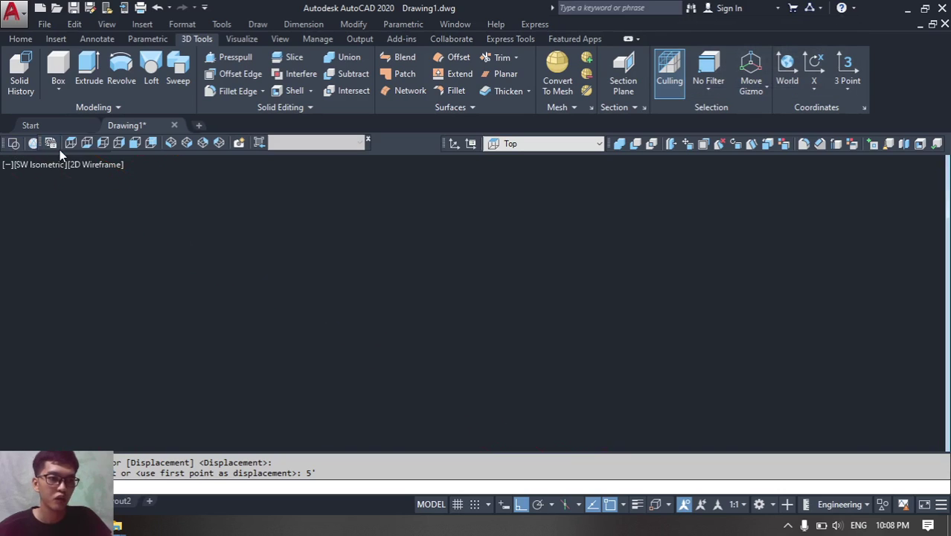
- Uncover the visual style tools and examine the pointed leaf on the capital in the Realistic style
drag(40, 144, 202, 147)
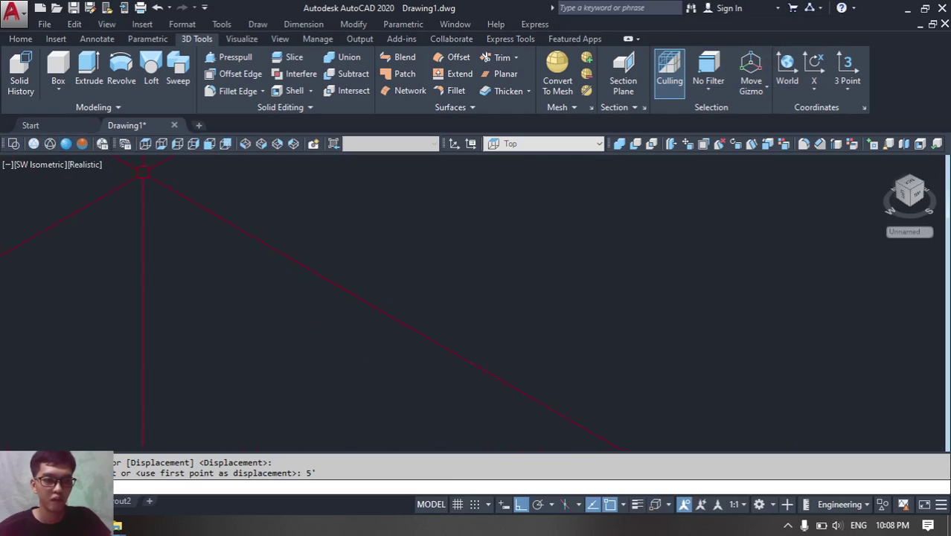
scroll(236, 225, down, 5)
middle_drag(236, 225, 324, 332)
scroll(223, 242, up, 7)
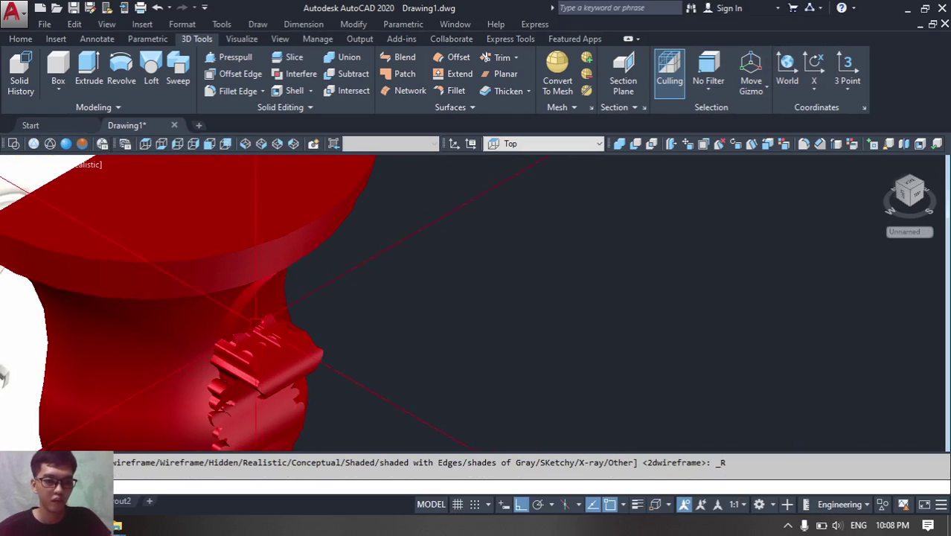
mouse_move(245, 312)
shift+middle_down()
mouse_move(110, 264)
mouse_move(181, 278)
mouse_move(64, 152)
shift+middle_up()
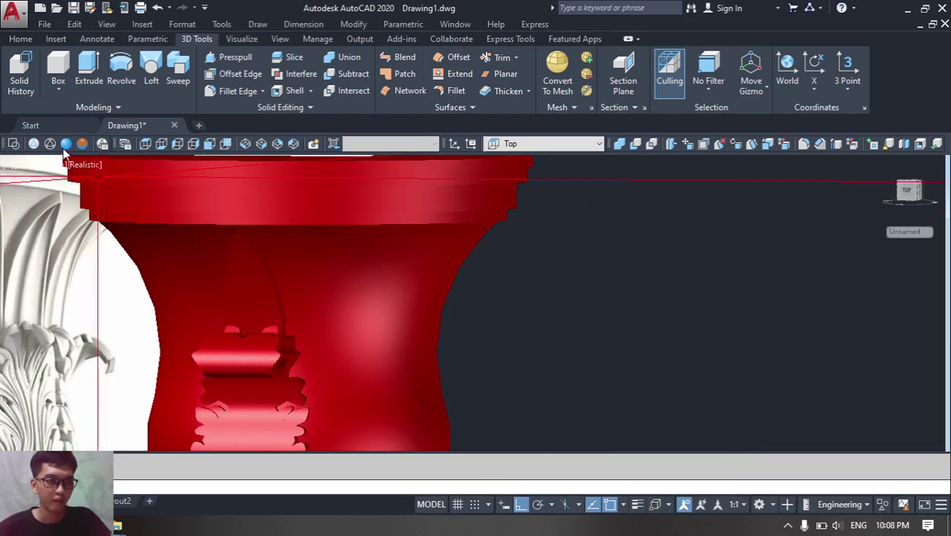
- Return the model to 2D Wireframe and show the column in the Top view
click(15, 145)
click(146, 145)
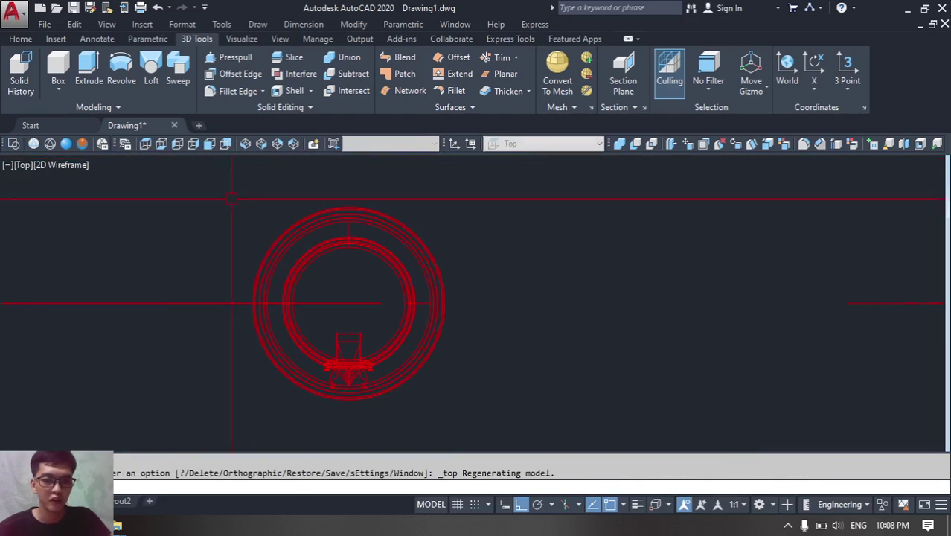
middle_drag(300, 296, 341, 268)
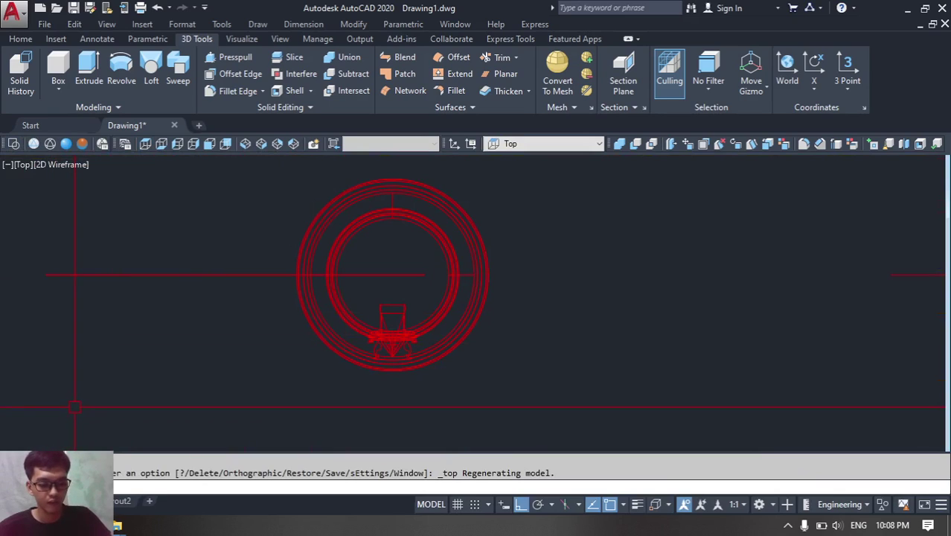
- Try a polar array of the acanthus and pointed leaves together around the column's centre, with 8 items over 360 degrees
text(array)
click(62, 388)
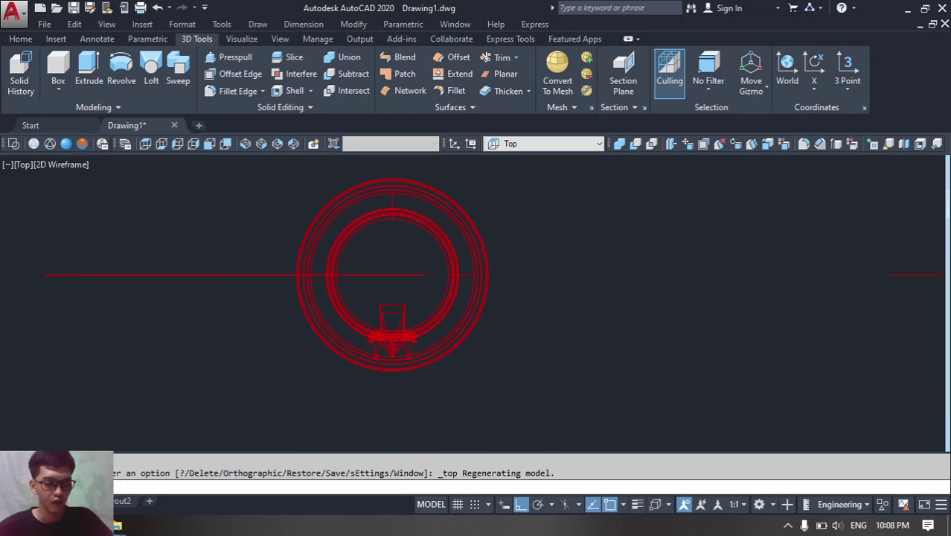
scroll(329, 363, up, 3)
click(372, 249)
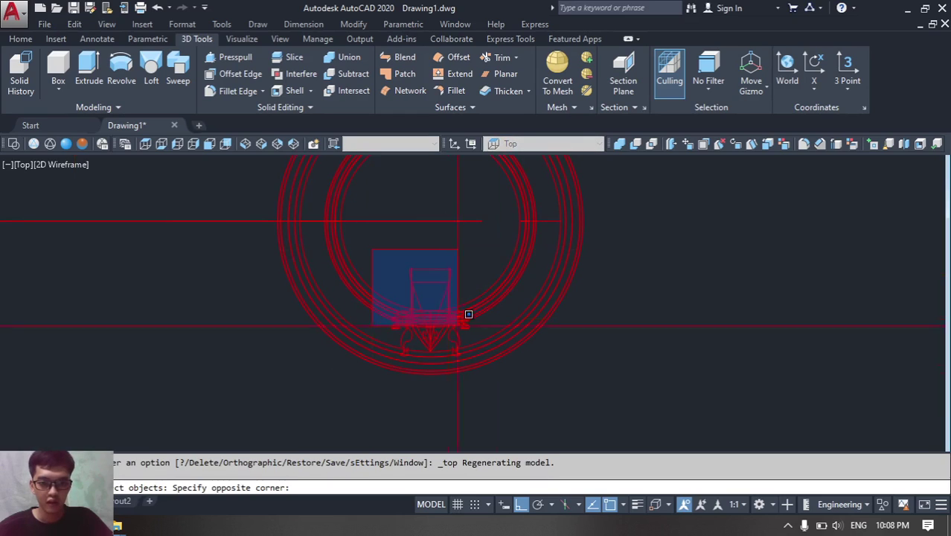
click(502, 375)
scroll(510, 383, down, 2)
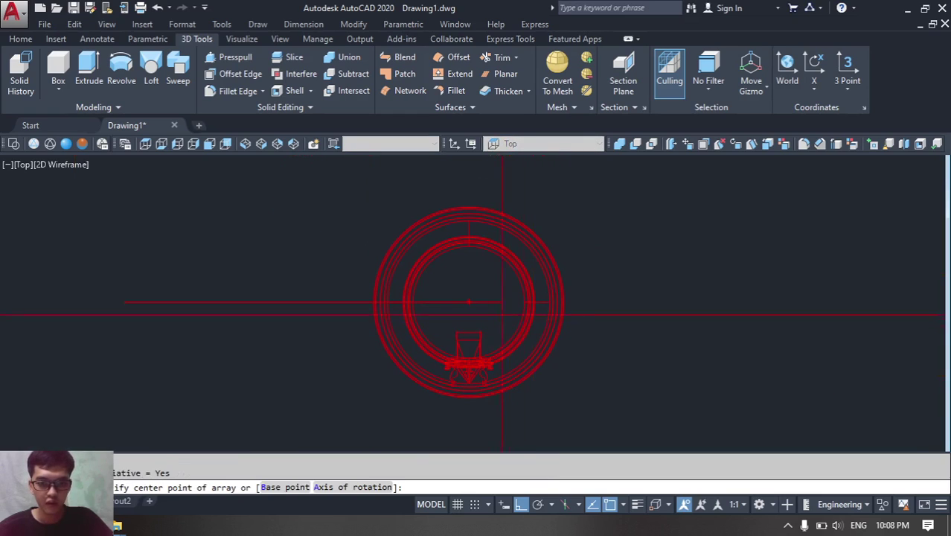
click(469, 301)
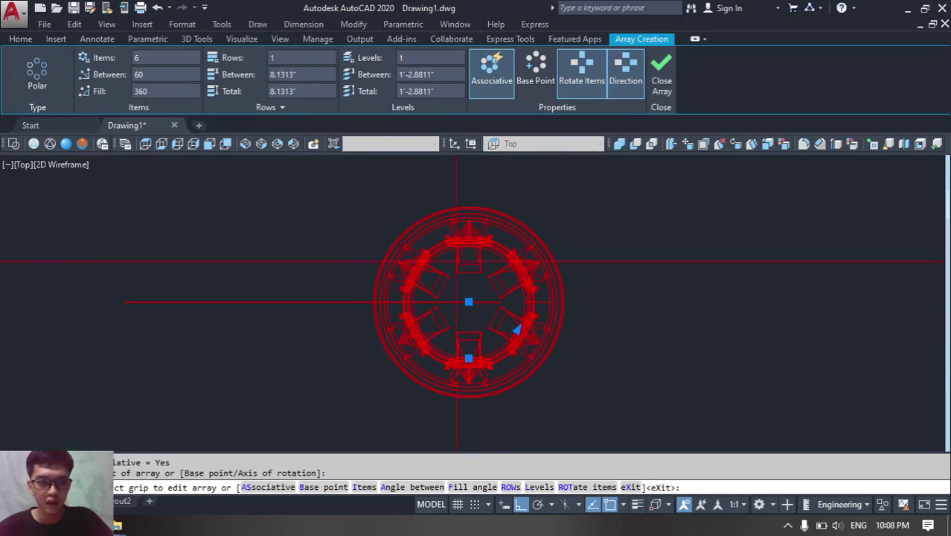
click(152, 63)
text(7)
key(Return)
scroll(366, 252, up, 4)
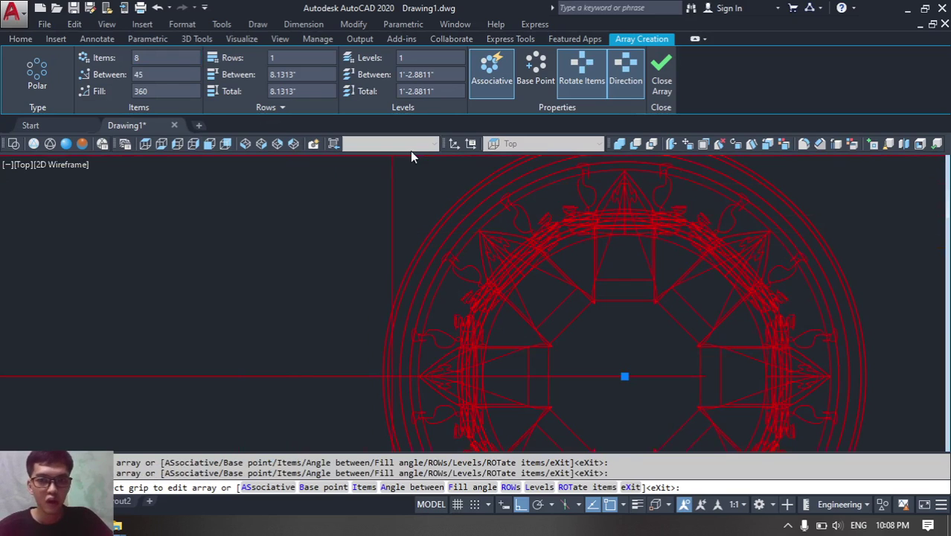
key(Return)
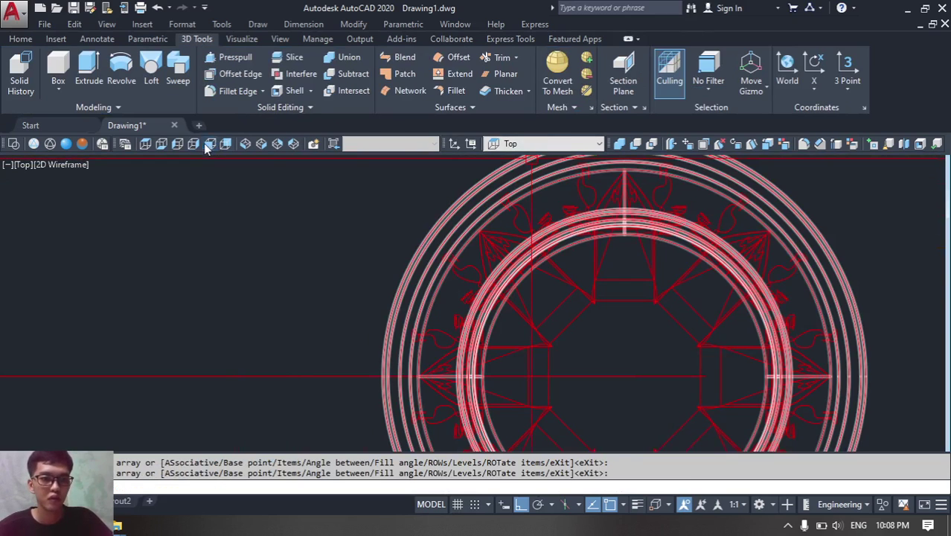
- Examine the combined leaf array around the capital from the front in the Realistic style
click(209, 145)
mouse_move(459, 250)
shift+middle_down()
mouse_move(301, 256)
mouse_move(492, 239)
mouse_move(454, 250)
mouse_move(491, 246)
mouse_move(472, 248)
shift+middle_up()
click(412, 248)
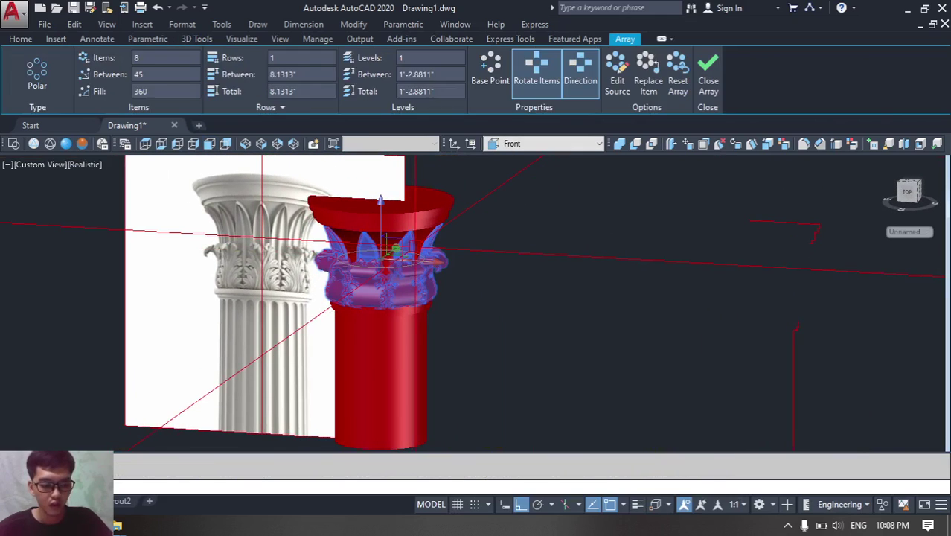
- Undo the combined polar array so that single acanthus and pointed leaves remain on the column
key(ctrl+z)
key(ctrl+z)
key(ctrl+z)
key(ctrl+z)
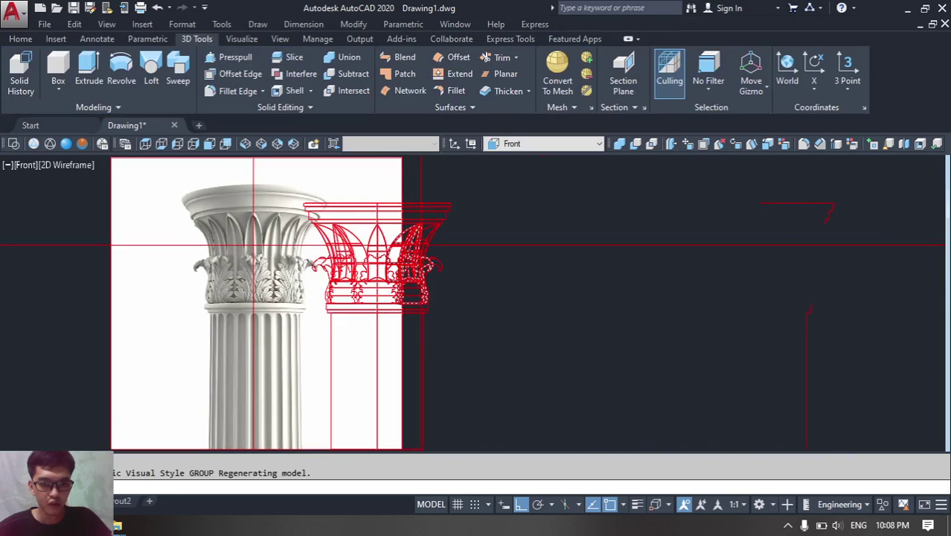
key(ctrl+z)
key(ctrl+z)
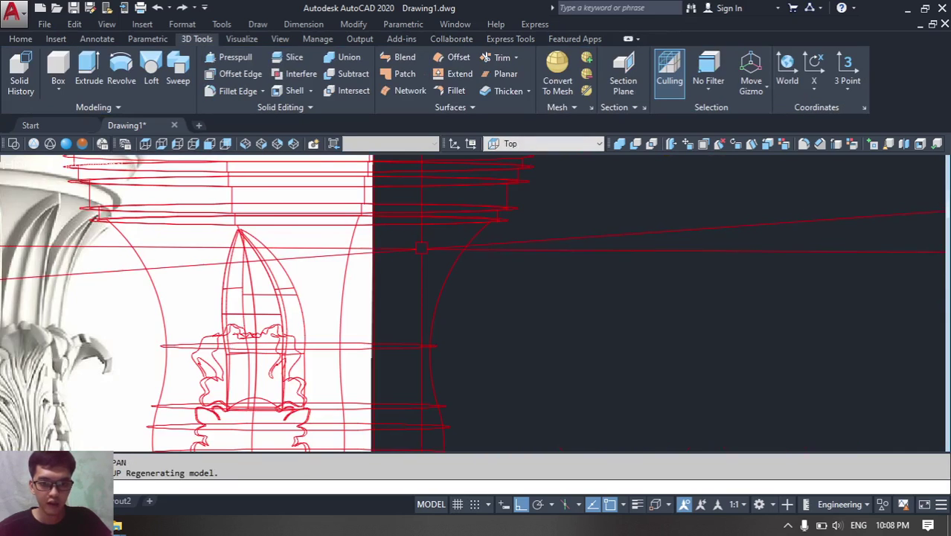
click(291, 288)
middle_drag(288, 285, 380, 255)
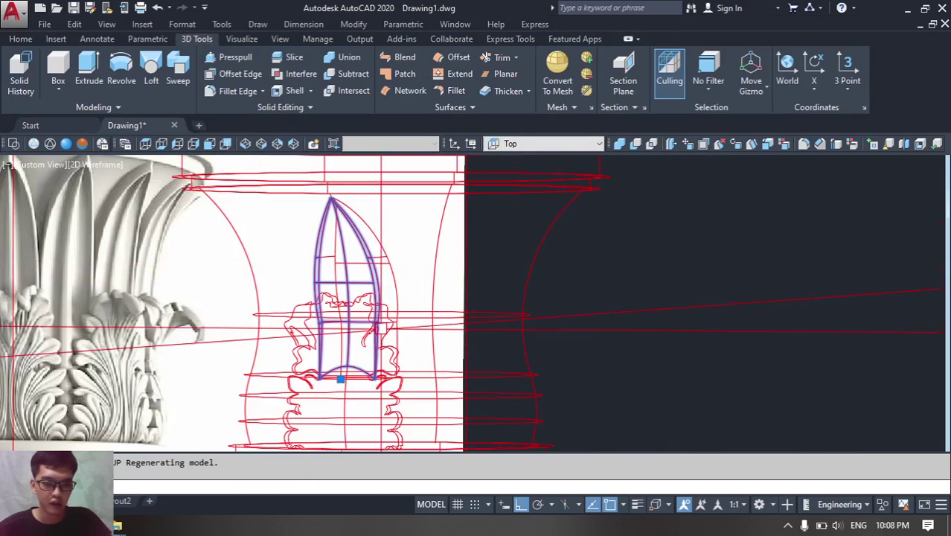
key(Escape)
middle_drag(396, 320, 447, 297)
key(ctrl+z)
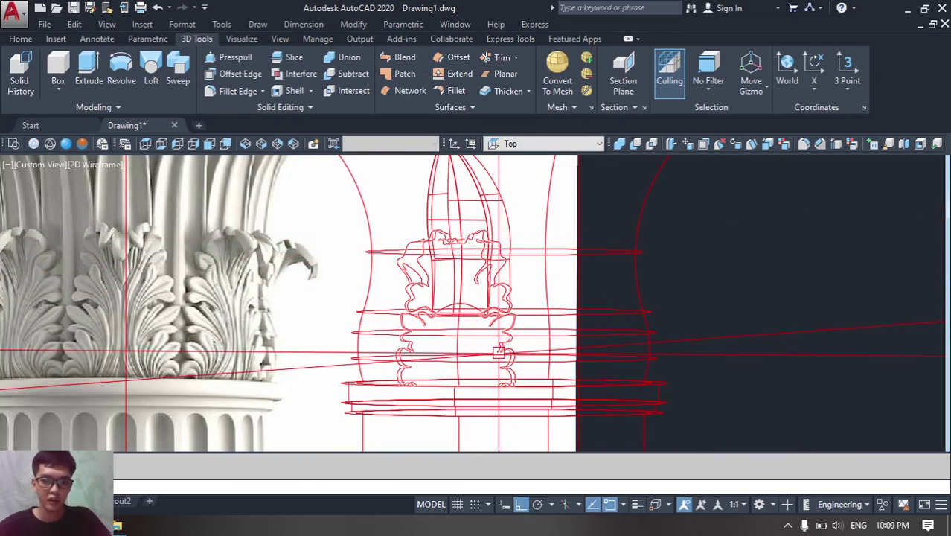
- Create a polar array of only the acanthus leaf around the column's centre in the Top view, with 8 items
click(146, 143)
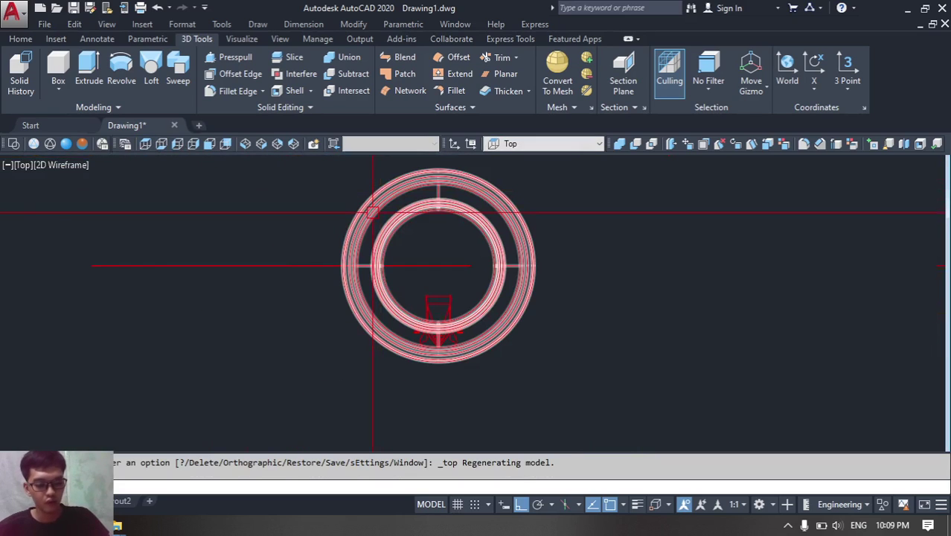
text(arr)
click(60, 370)
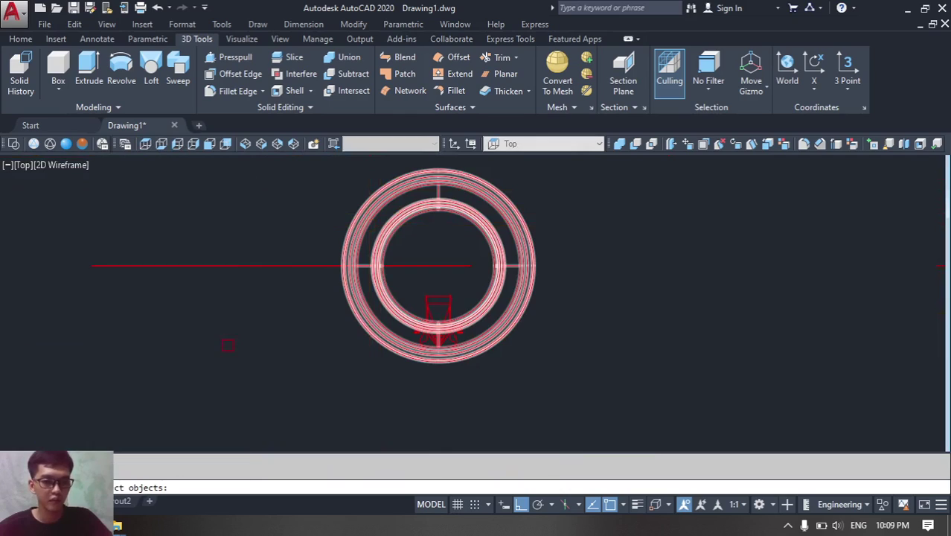
scroll(406, 338, up, 2)
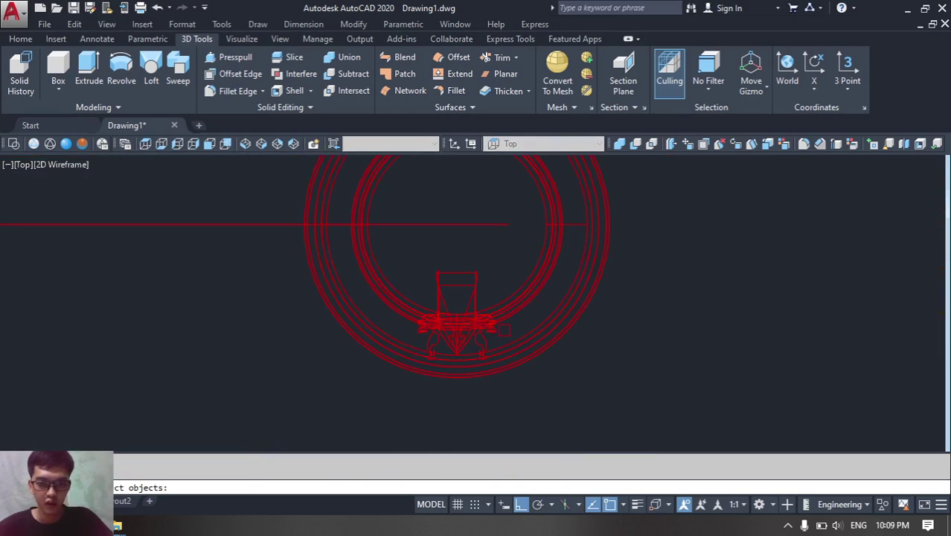
key(Return)
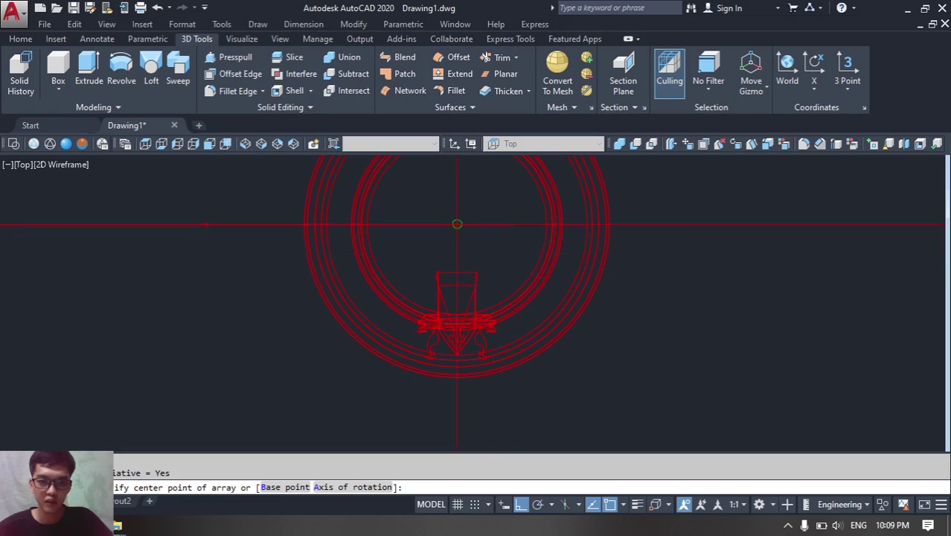
click(457, 223)
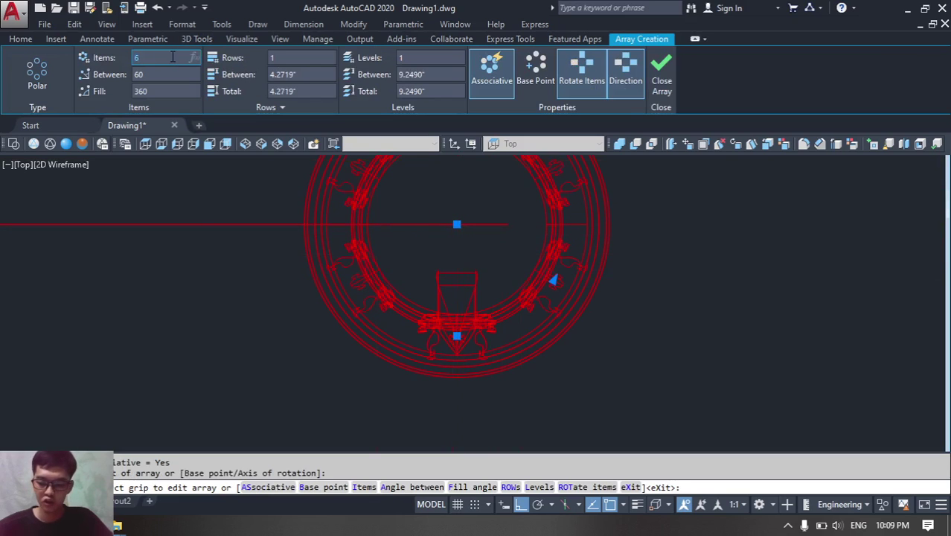
key(Return)
key(Return)
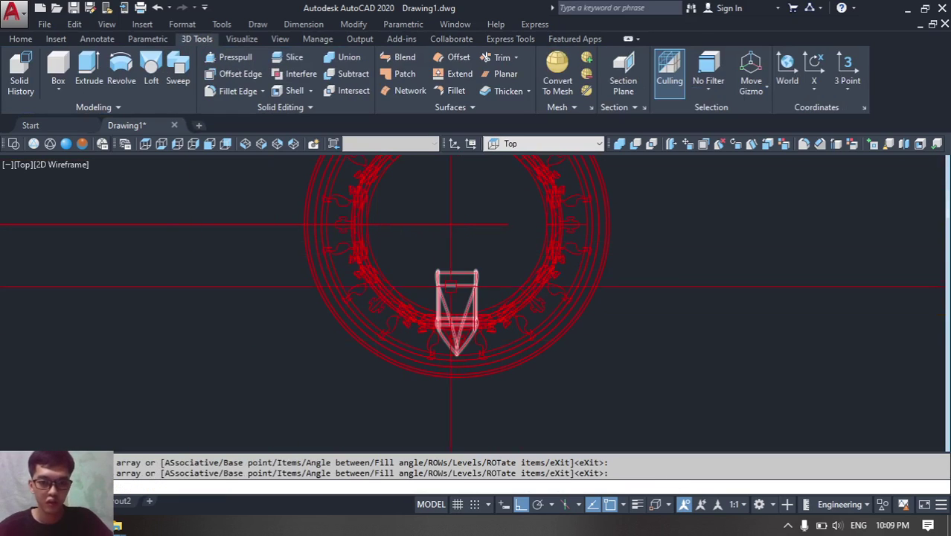
key(Escape)
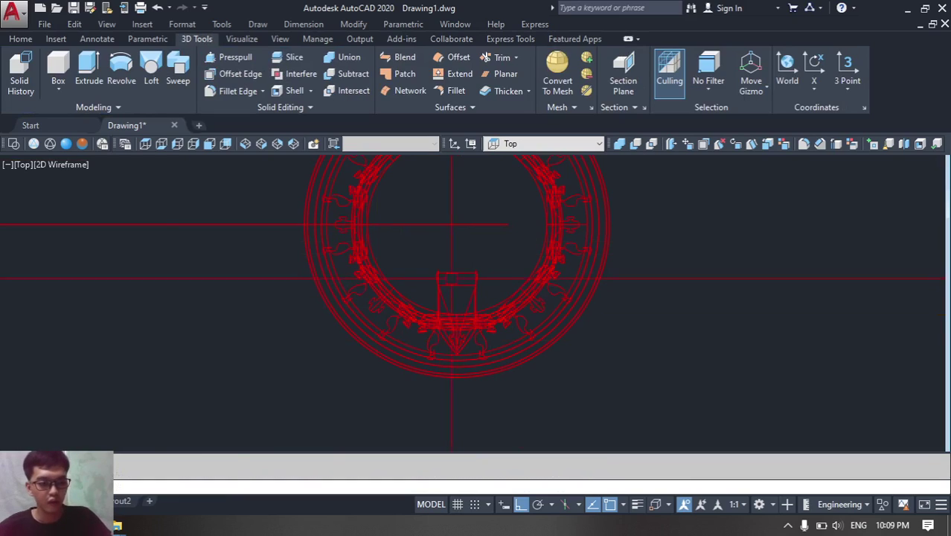
- Create a polar array of the pointed leaf around the column's centre, with 16 items over 360 degrees
text(arr)
click(30, 372)
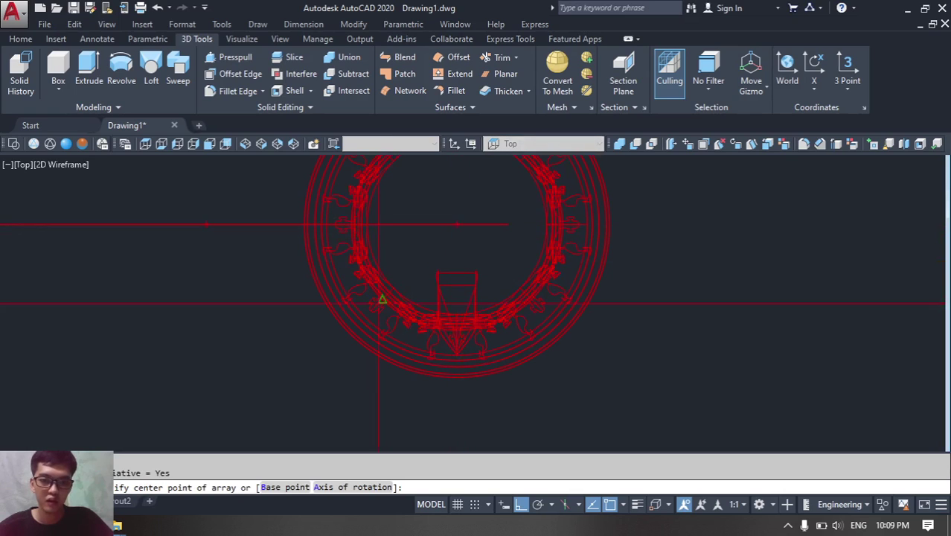
click(457, 223)
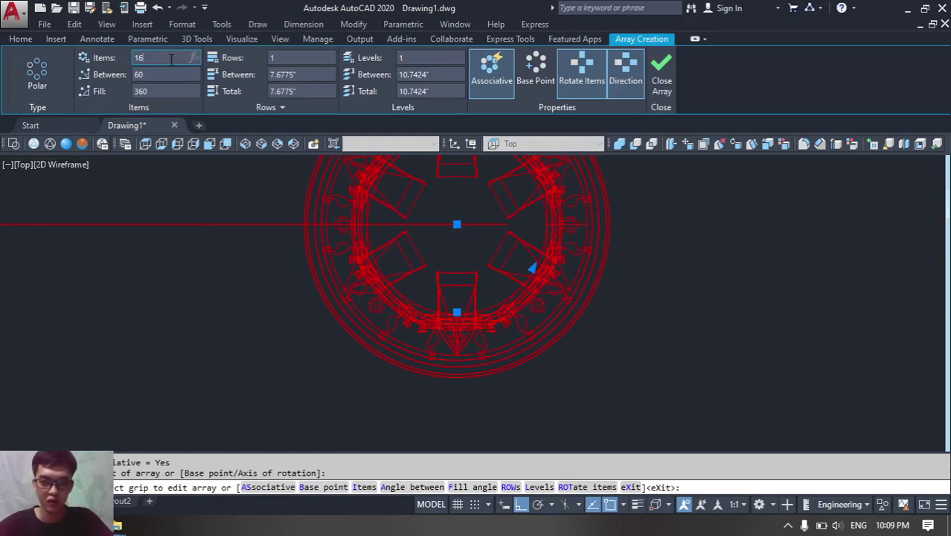
click(171, 59)
text(16)
key(Return)
key(Return)
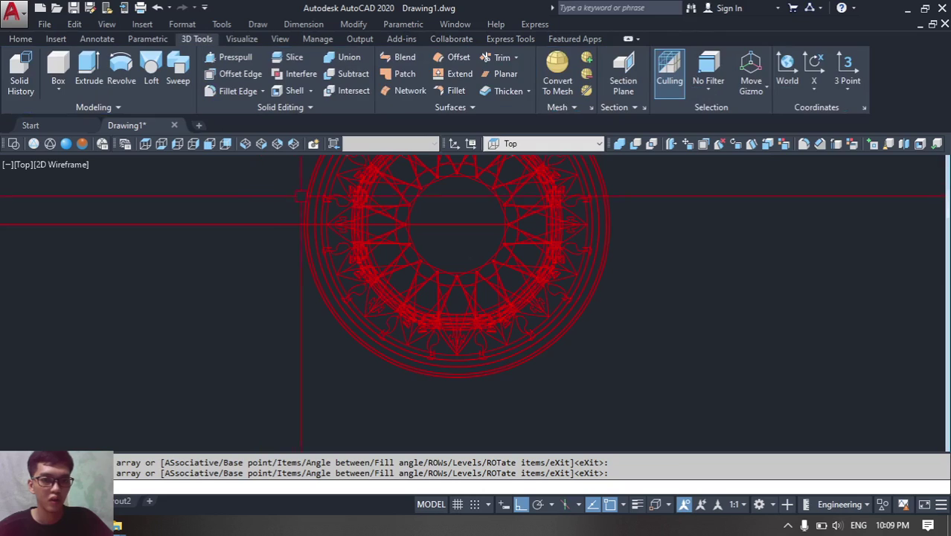
- Examine both arrayed leaf rings on the capital from an orbited view in the Realistic style
click(261, 144)
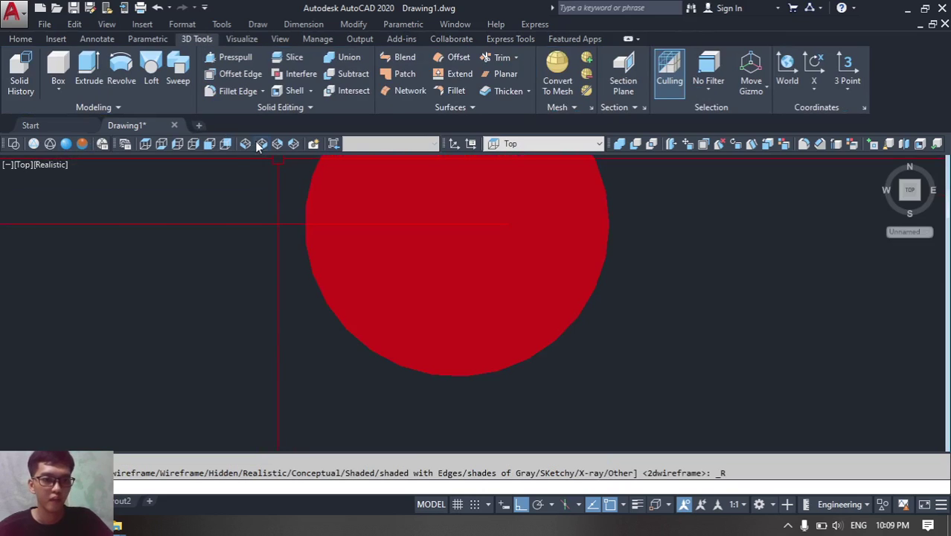
scroll(419, 246, up, 3)
shift+middle_drag(428, 260, 449, 264)
scroll(450, 254, down, 5)
middle_click(449, 264)
middle_click(449, 264)
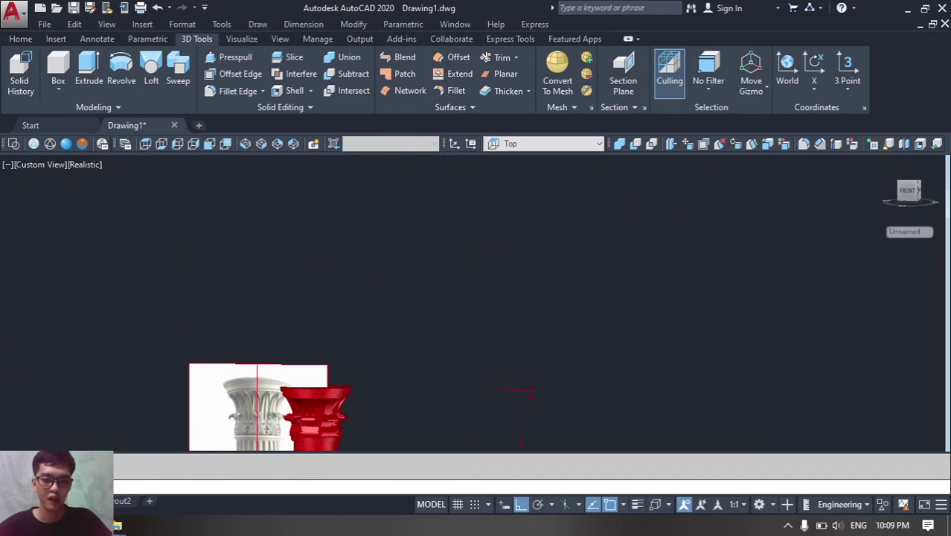
- Delete the leftover profile lines standing apart from the column
scroll(456, 291, down, 3)
click(572, 361)
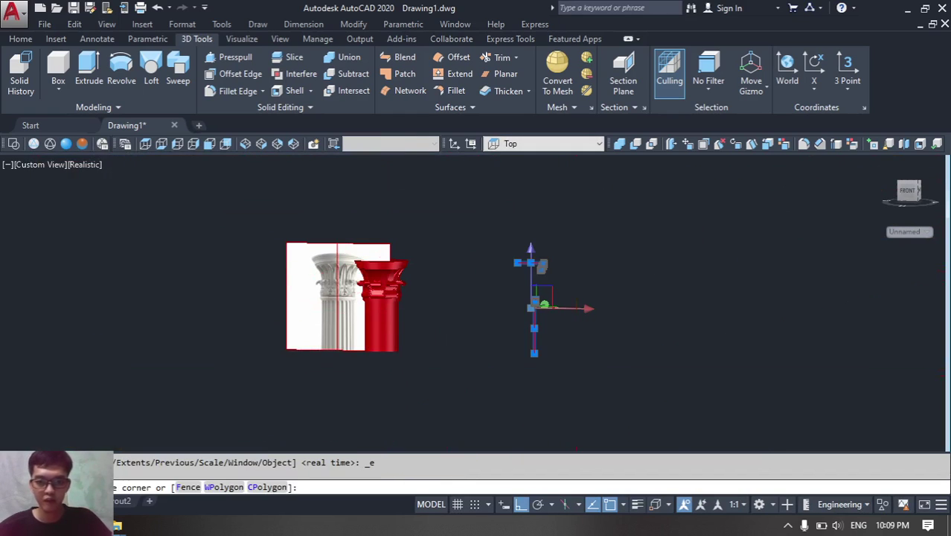
key(Delete)
scroll(474, 345, up, 2)
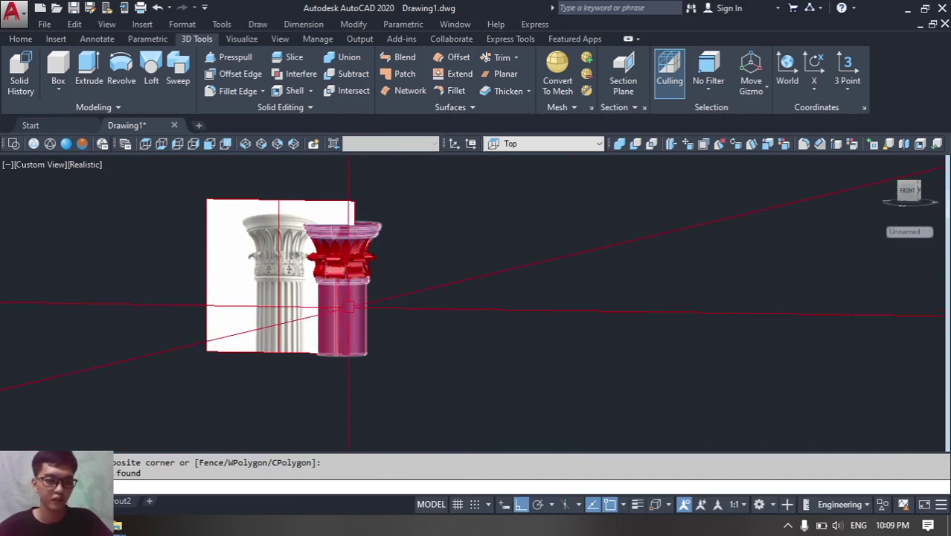
middle_drag(296, 277, 333, 263)
click(341, 187)
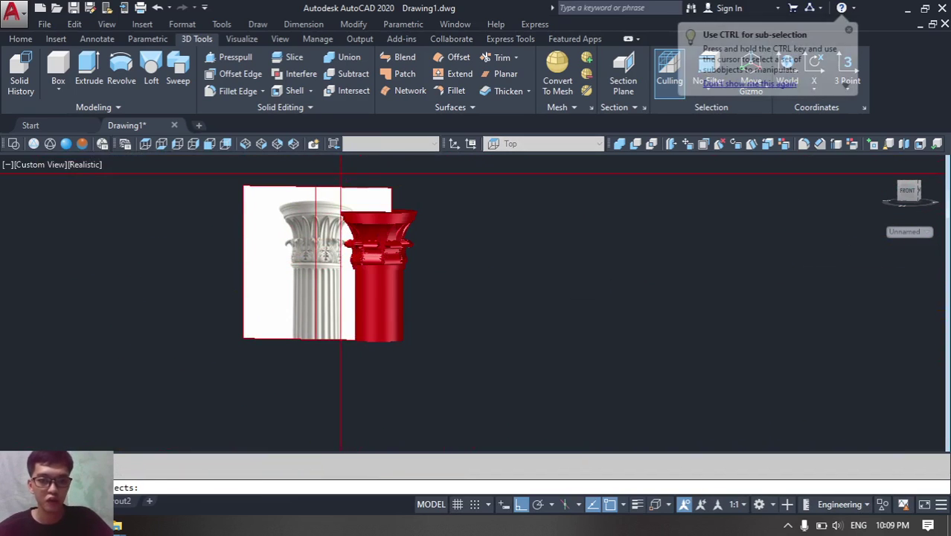
click(476, 352)
key(Return)
click(451, 366)
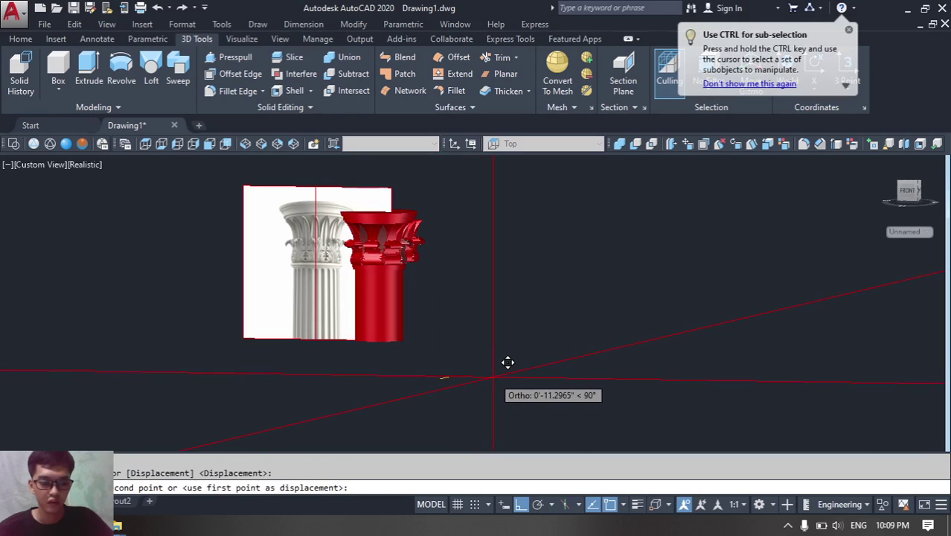
key(Escape)
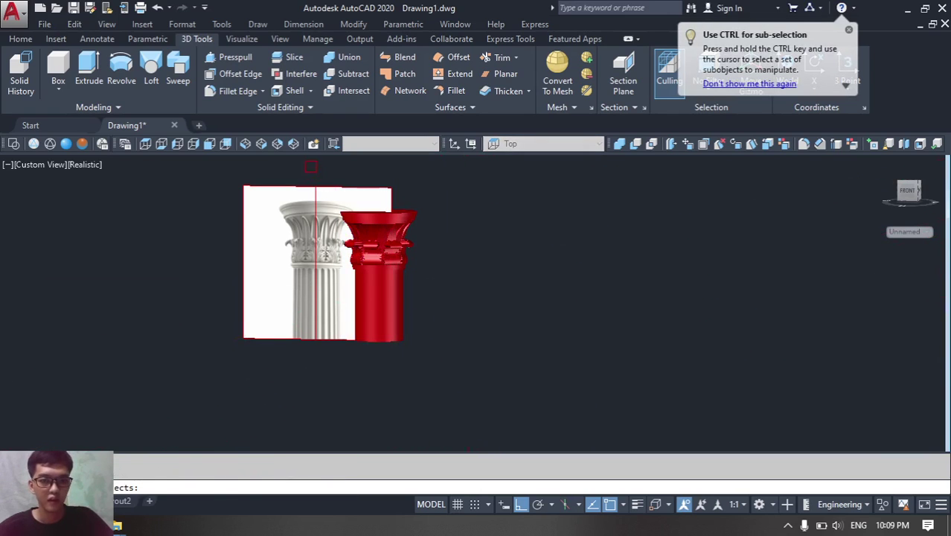
- Move the column with both leaf rings sideways along the X direction, clear of the reference image
click(311, 166)
click(475, 398)
key(Return)
click(462, 376)
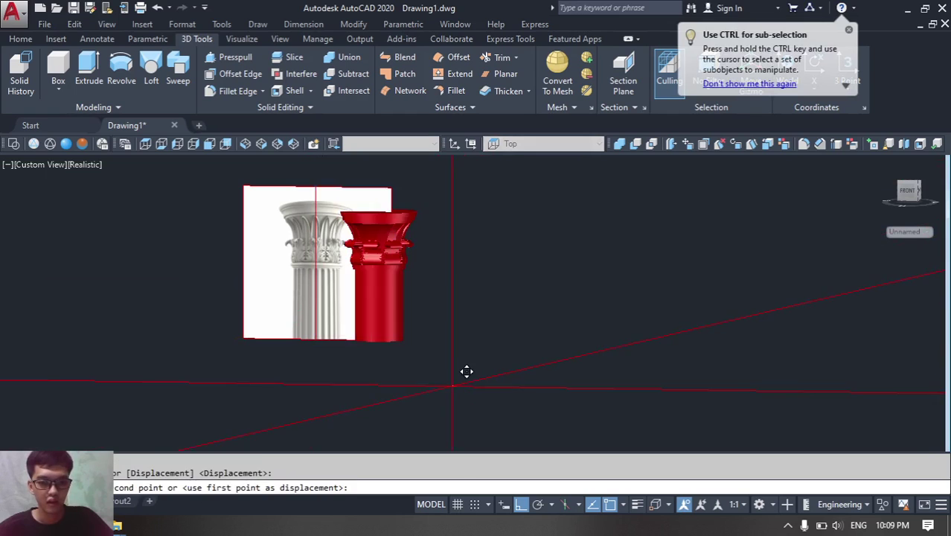
scroll(439, 227, up, 4)
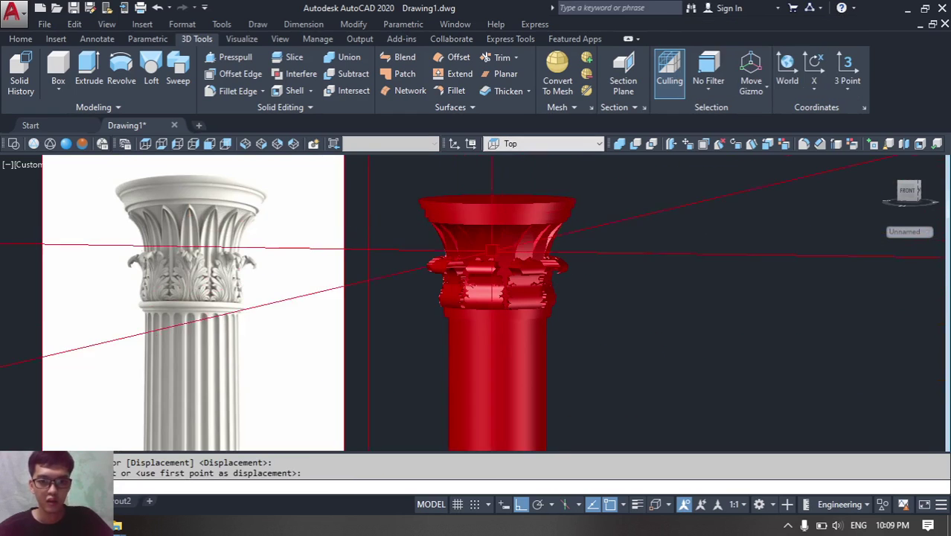
- Examine the pointed leaves and the acanthus ring on the moved capital up close
click(500, 250)
click(497, 291)
key(Escape)
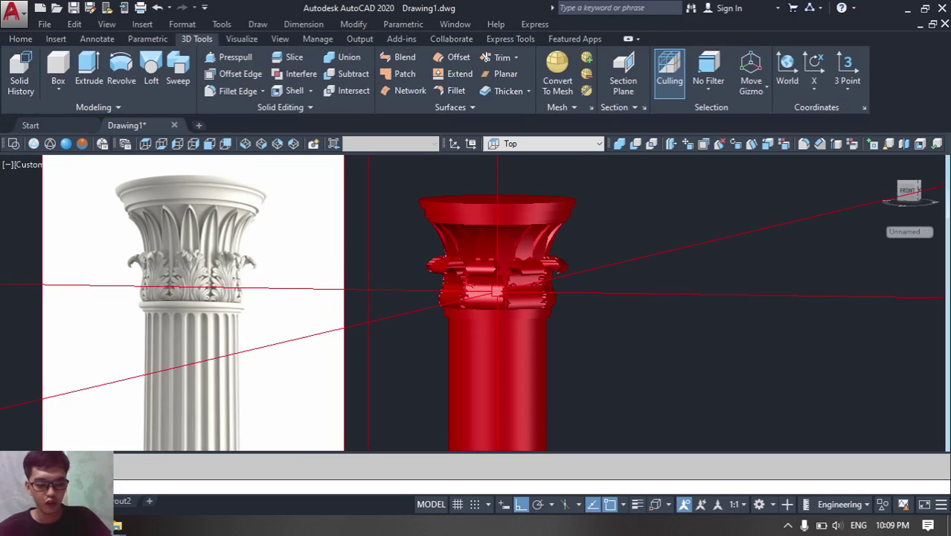
scroll(497, 291, up, 2)
click(475, 236)
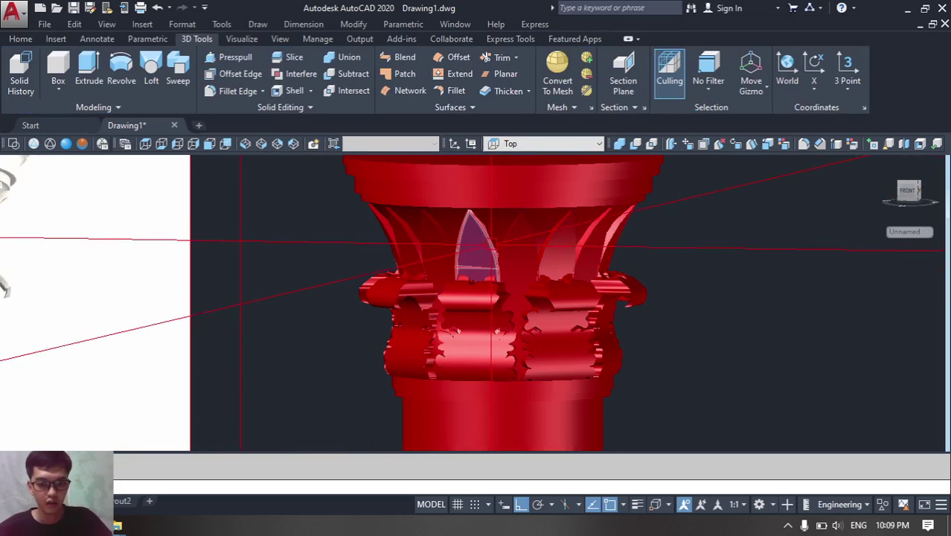
click(491, 289)
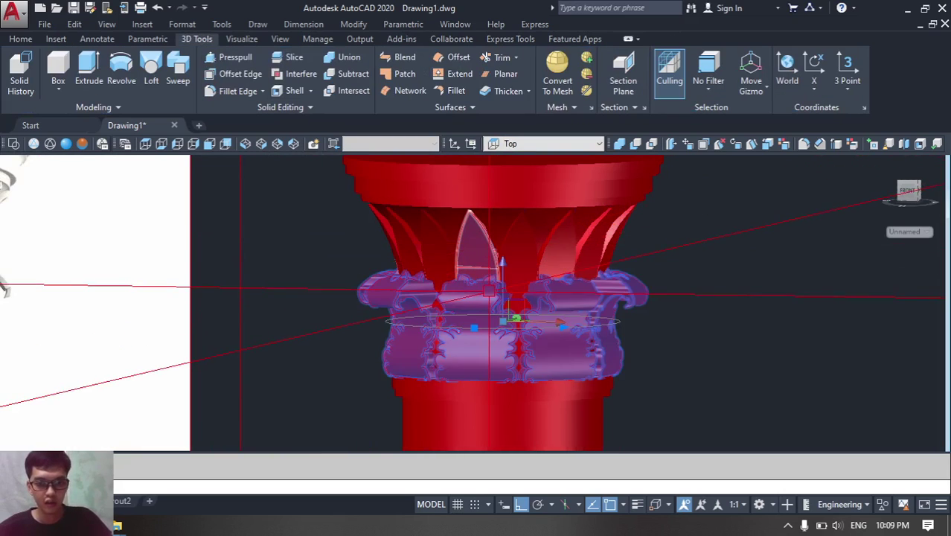
key(Escape)
click(542, 248)
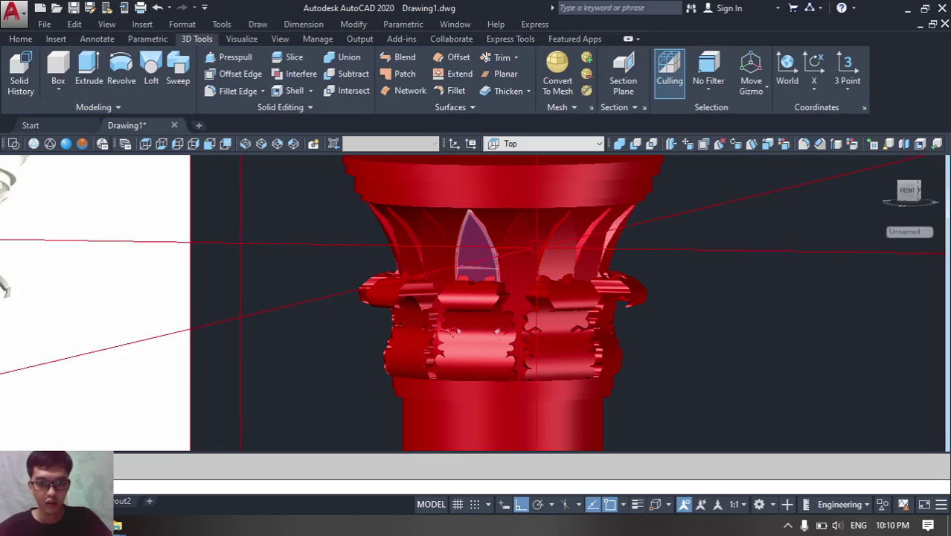
key(Escape)
- Explode the arrayed ring of pointed leaves on the column's capital into individual leaves
click(743, 381)
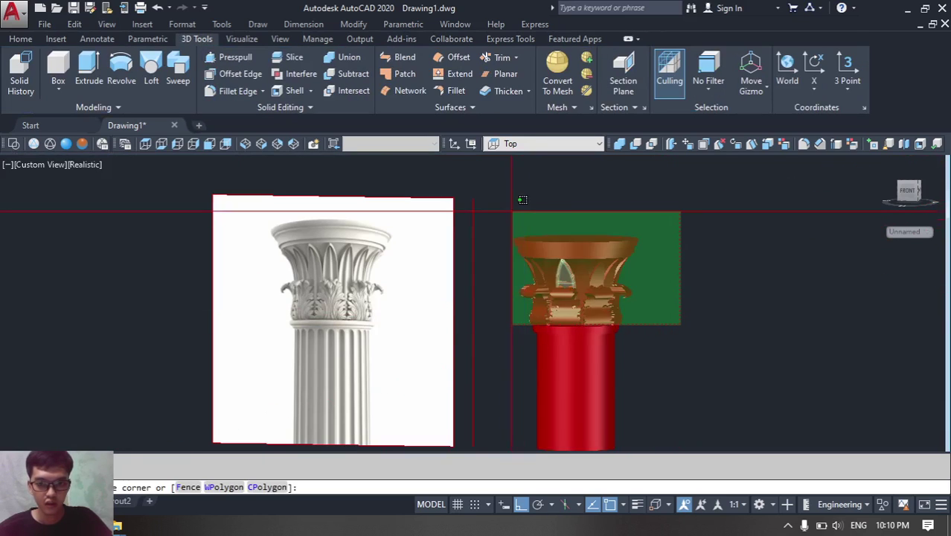
scroll(819, 283, up, 2)
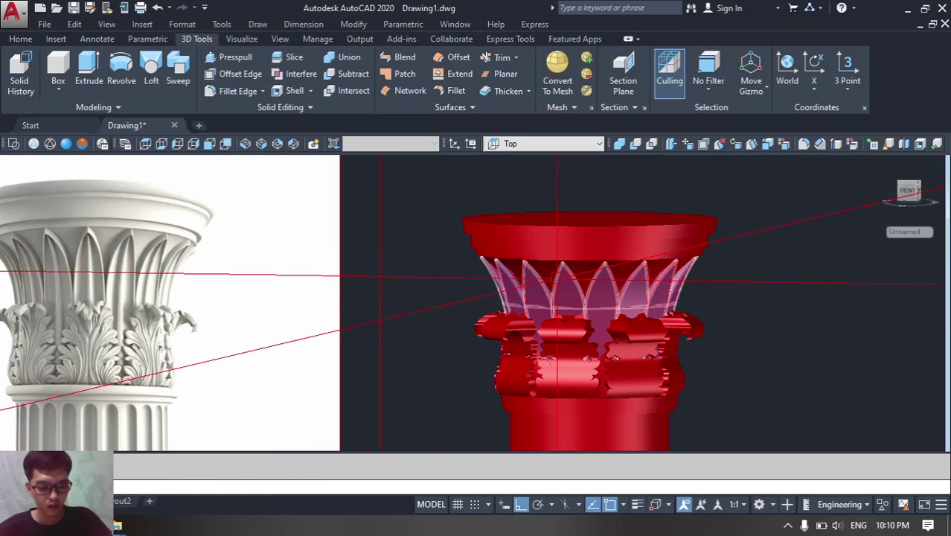
click(542, 278)
key(Return)
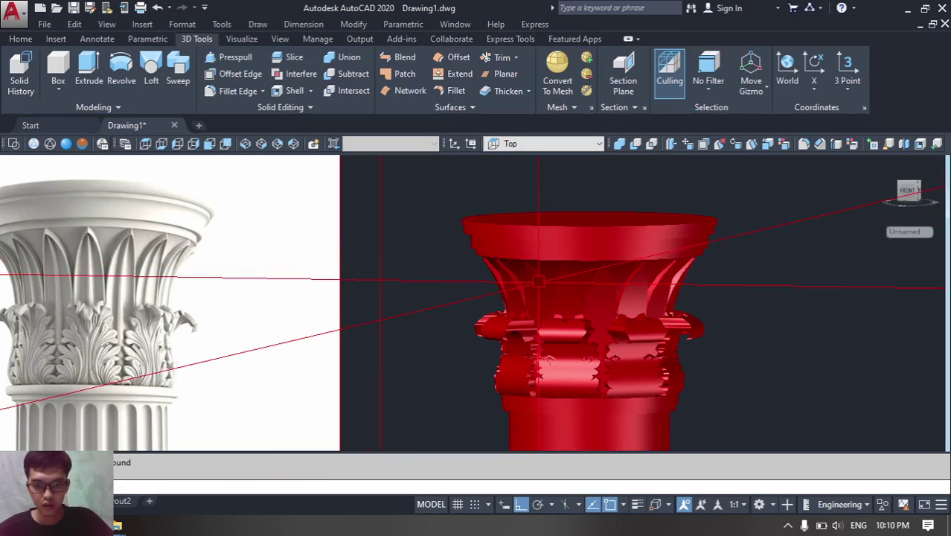
click(538, 285)
key(Escape)
- Explode the arrayed acanthus ring below the pointed leaves into individual leaves
text(x)
key(Return)
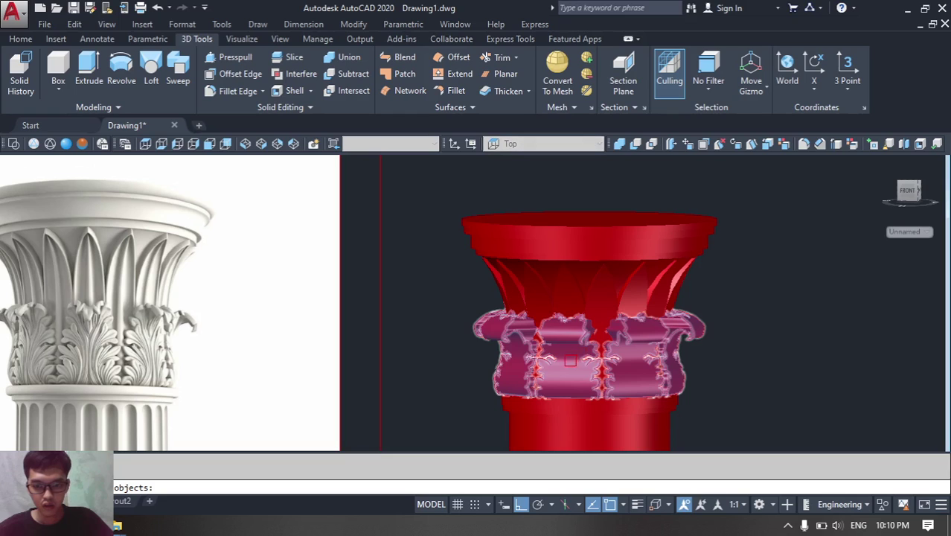
click(569, 360)
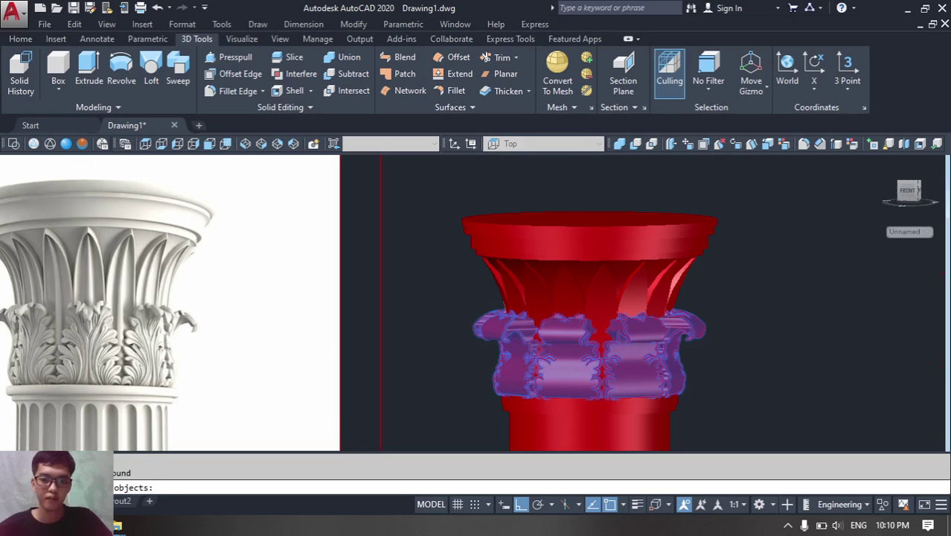
key(Return)
click(566, 349)
key(Escape)
scroll(564, 349, down, 4)
middle_drag(512, 347, 557, 248)
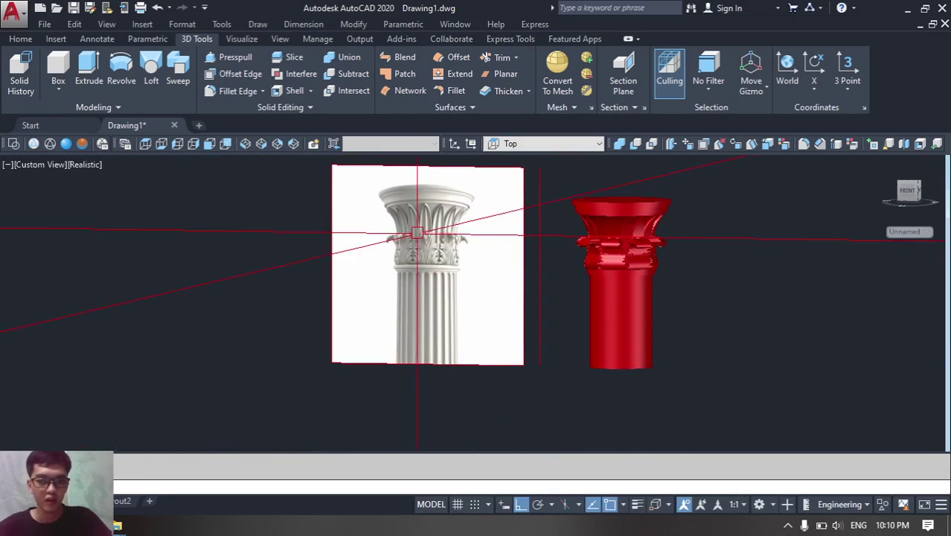
- In the Front view, delete the stray vertical line between the reference image and the column
click(209, 144)
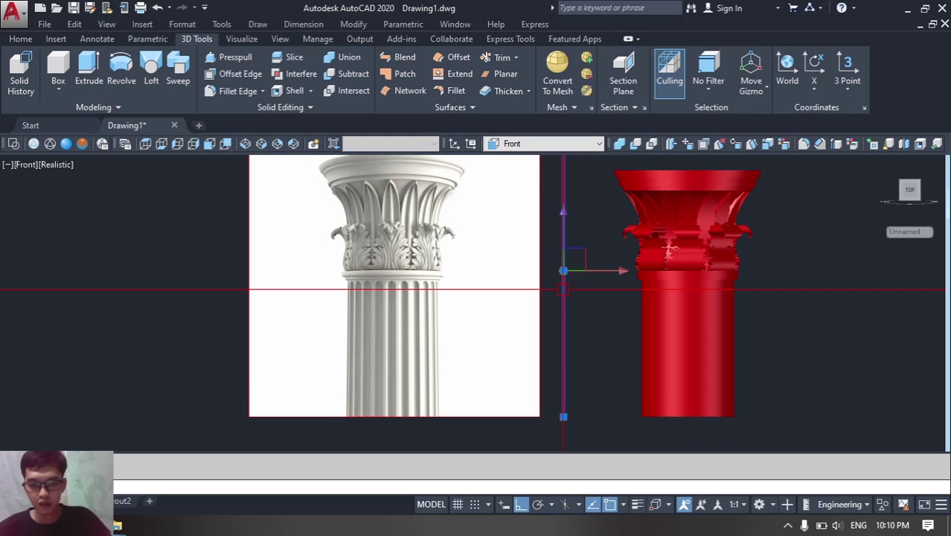
scroll(392, 288, up, 3)
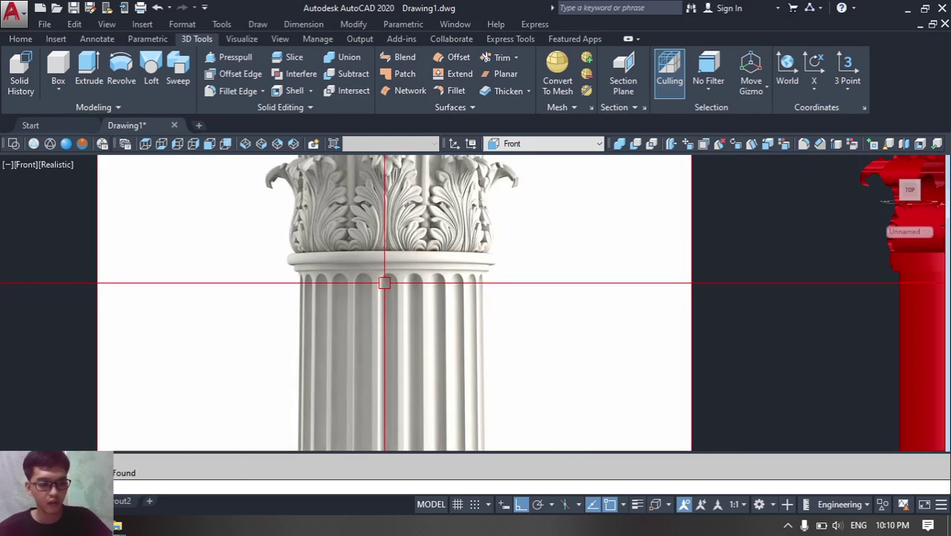
- Try to draw a sphere in the rounded top of the middle flute on the reference image
text(c)
key(Return)
scroll(384, 283, up, 3)
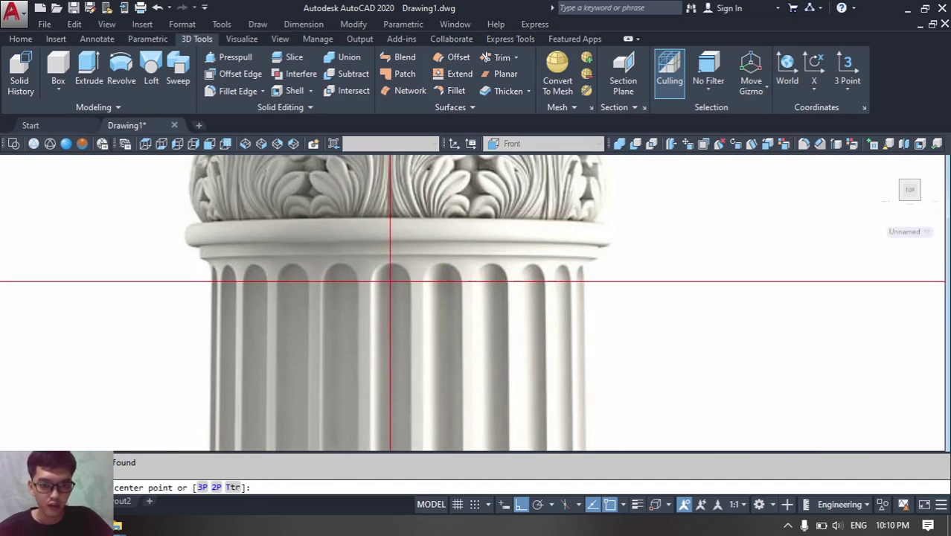
scroll(390, 281, up, 3)
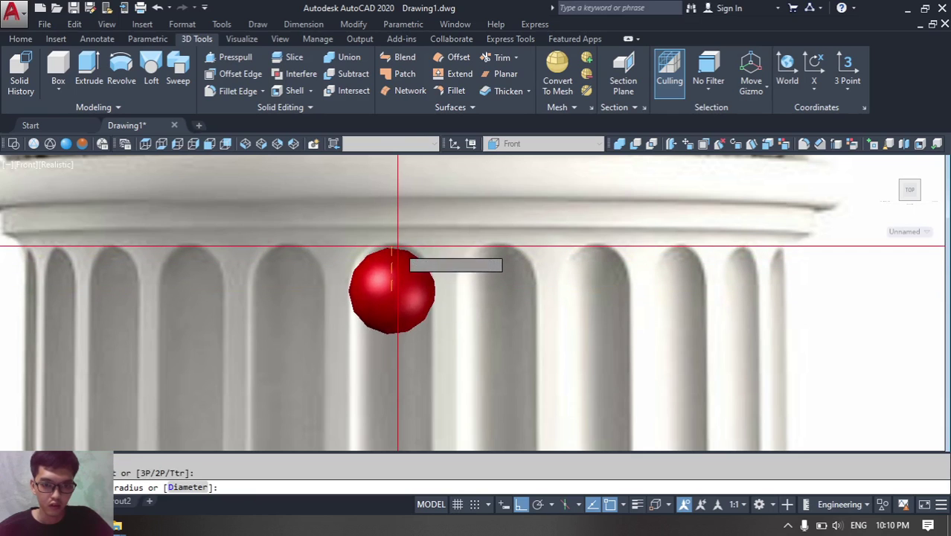
click(398, 243)
scroll(397, 243, down, 3)
scroll(396, 253, up, 5)
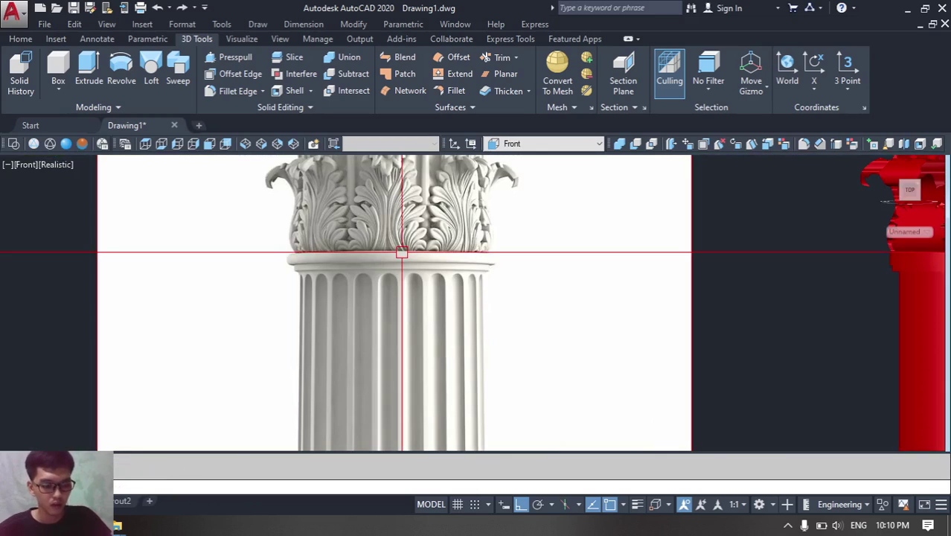
- Draw a sphere as wide as the middle flute, centred in its rounded top on the reference image
text(sph)
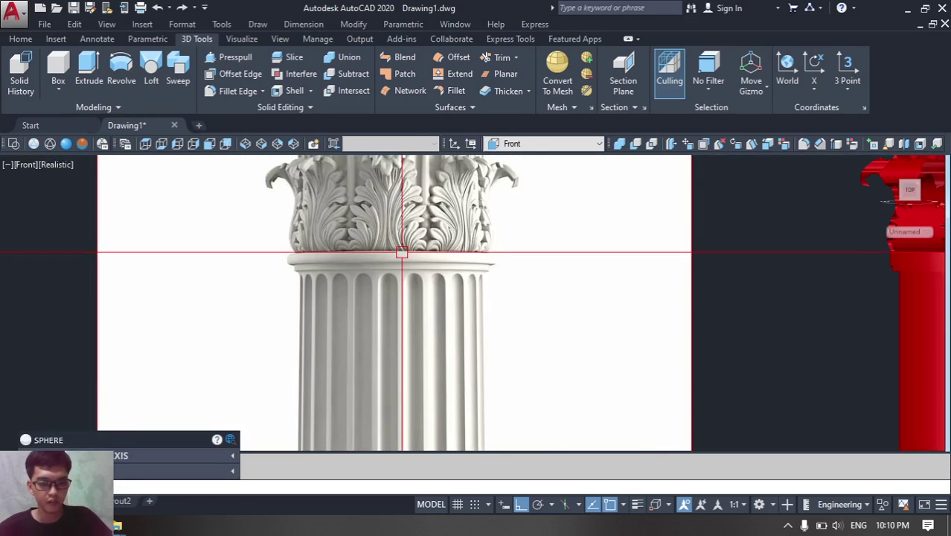
key(Return)
scroll(403, 255, up, 4)
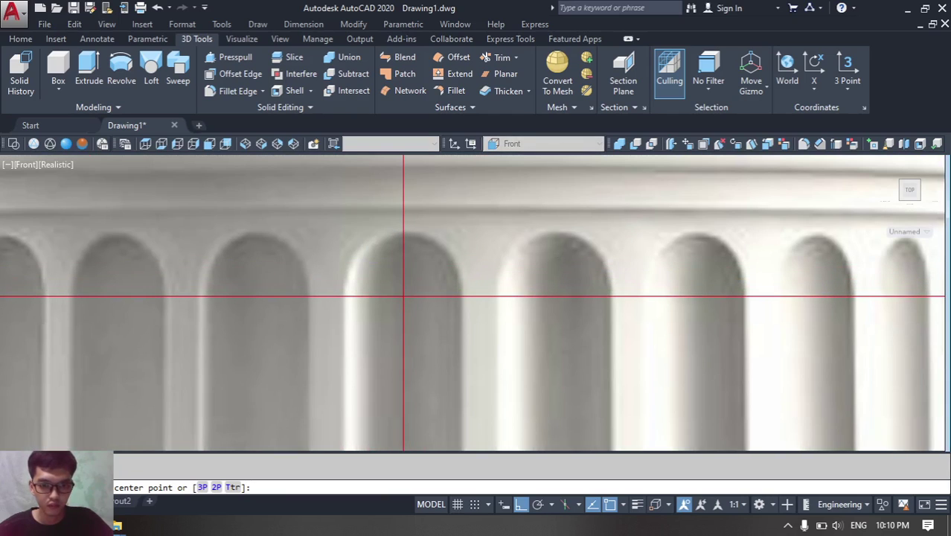
click(403, 297)
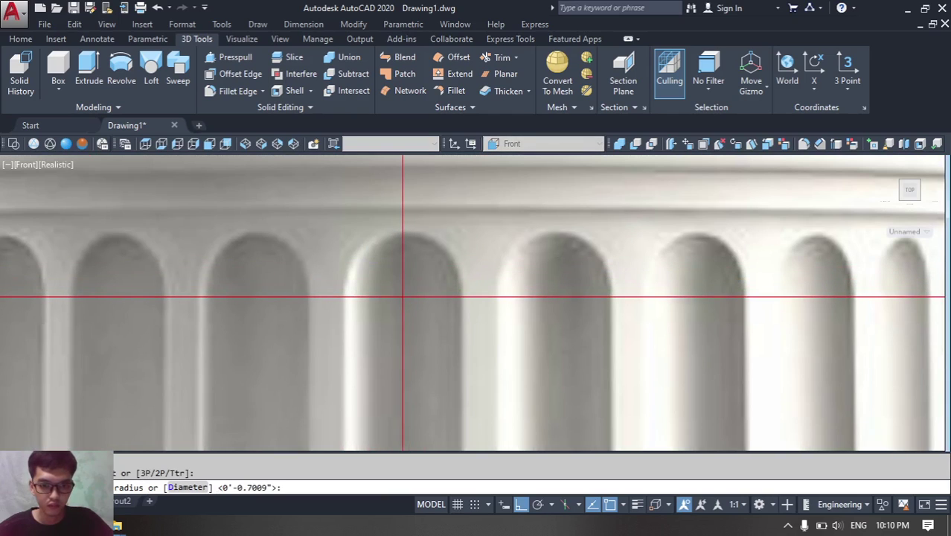
click(457, 285)
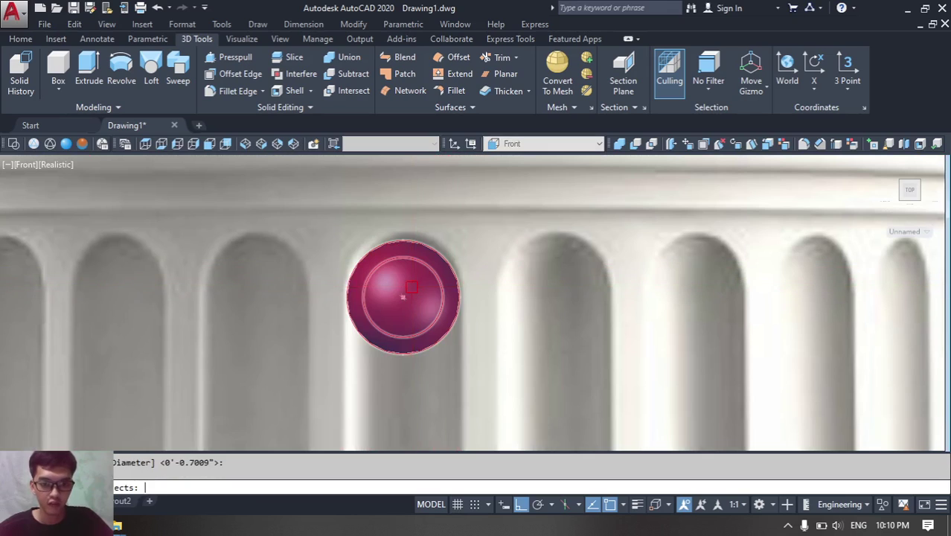
- Move the sphere horizontally and then upward so it fits the rounded top of the middle flute
click(412, 287)
key(Return)
click(494, 271)
click(501, 271)
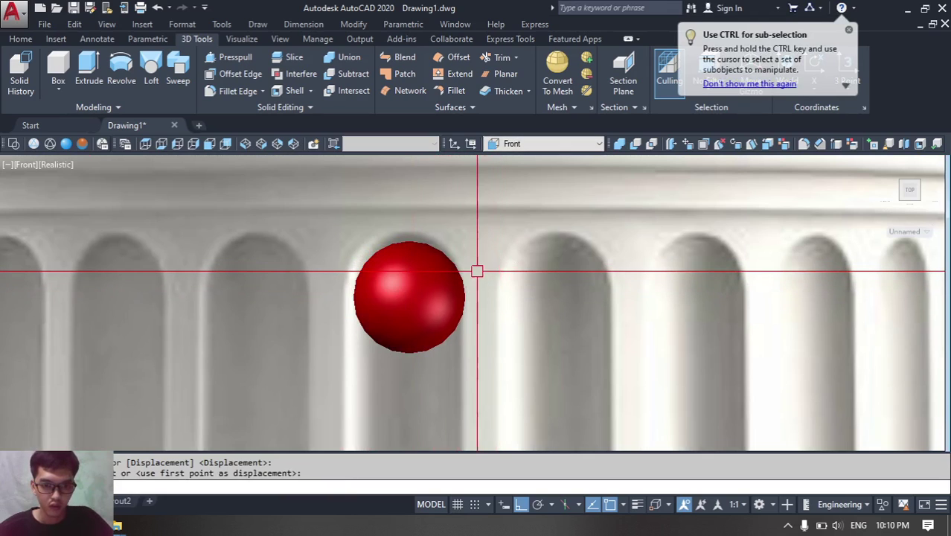
click(477, 271)
key(Return)
click(413, 298)
key(Return)
click(521, 297)
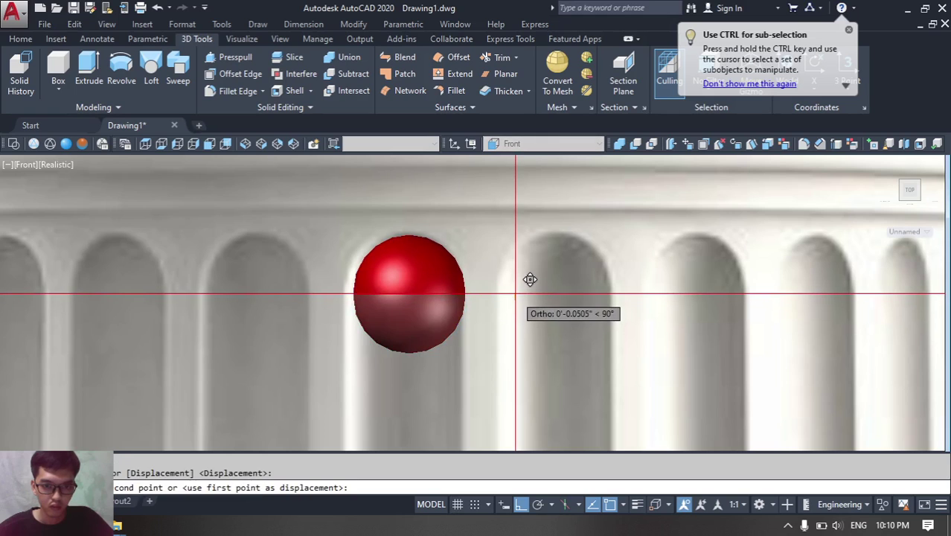
click(515, 291)
scroll(515, 293, down, 4)
scroll(515, 293, down, 3)
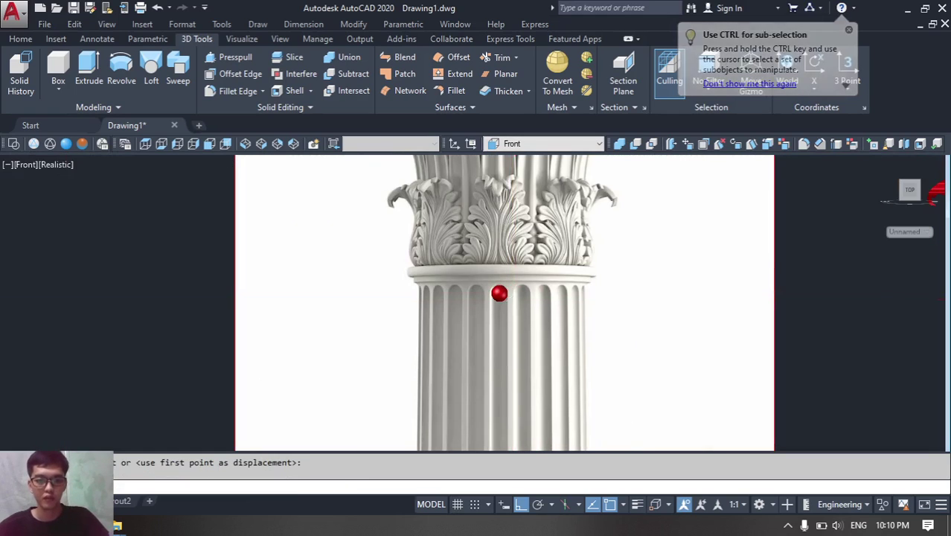
- In the SE Isometric 2D Wireframe view with the UCS set to Top, draw a circle of about 0.6 inch radius from the sphere's centre
click(276, 143)
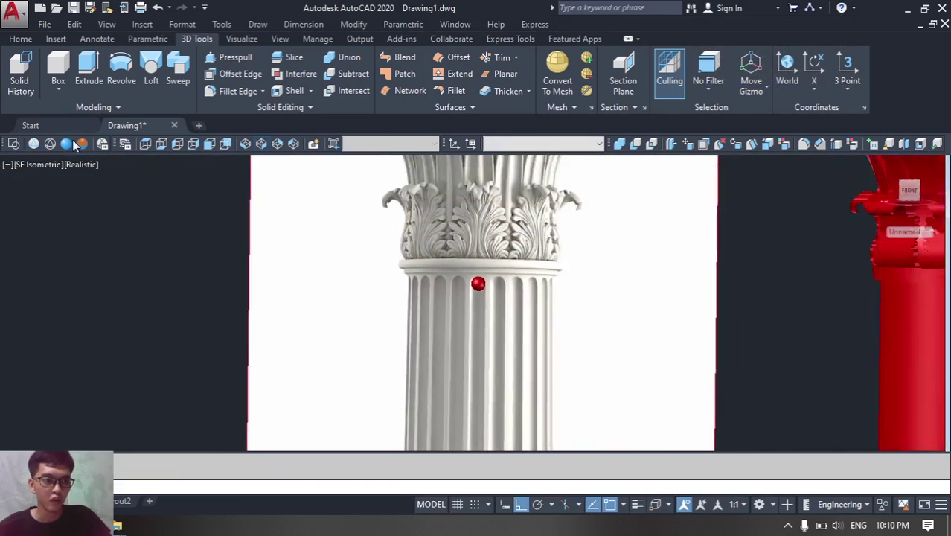
click(509, 146)
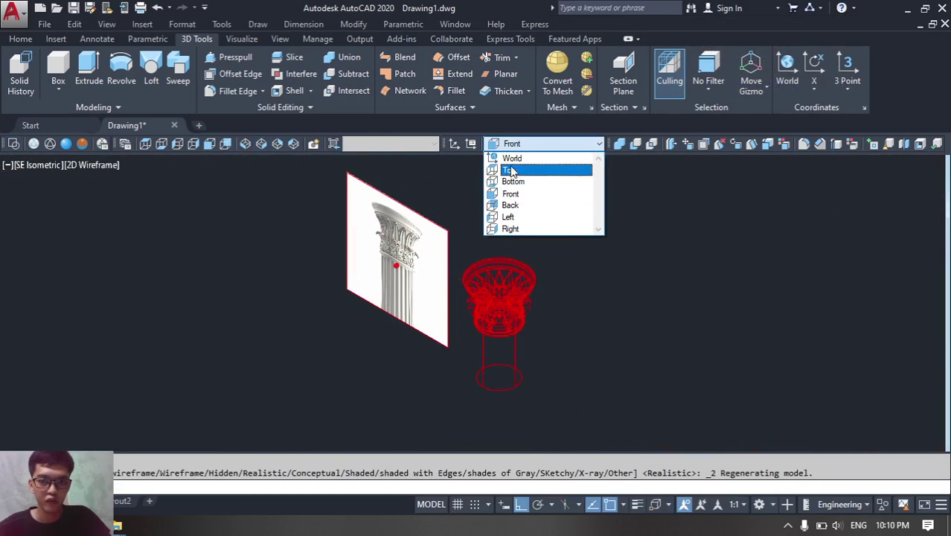
click(509, 169)
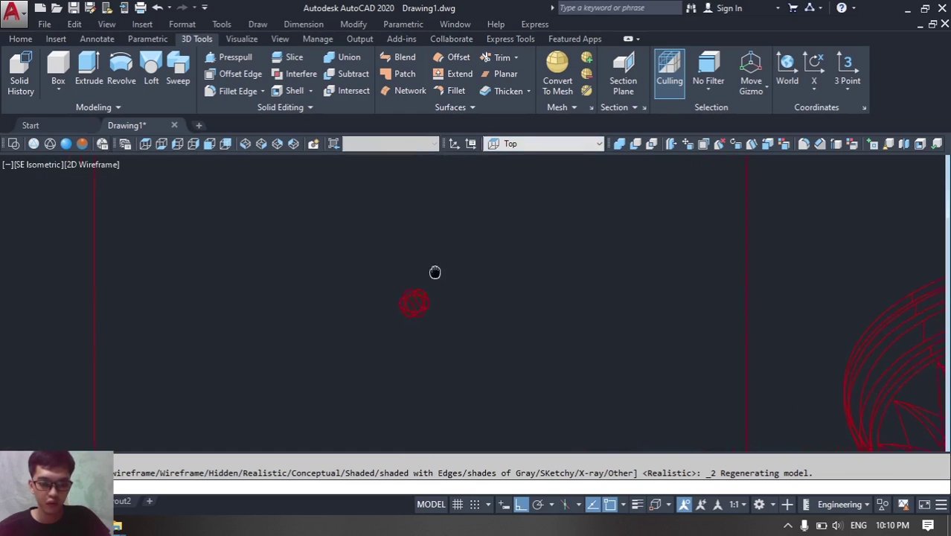
scroll(402, 320, up, 4)
text(c)
key(space)
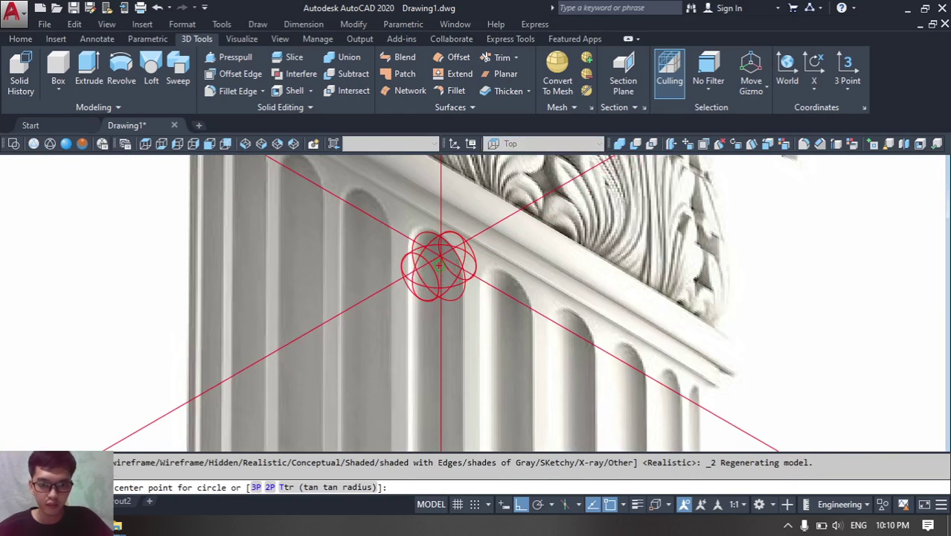
click(439, 266)
scroll(439, 266, down, 3)
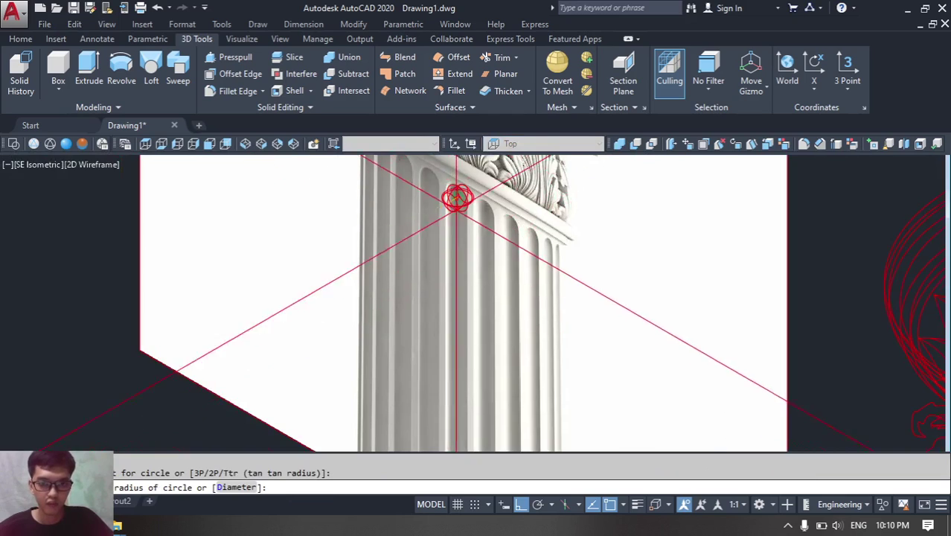
scroll(457, 197, up, 2)
middle_drag(457, 197, 485, 215)
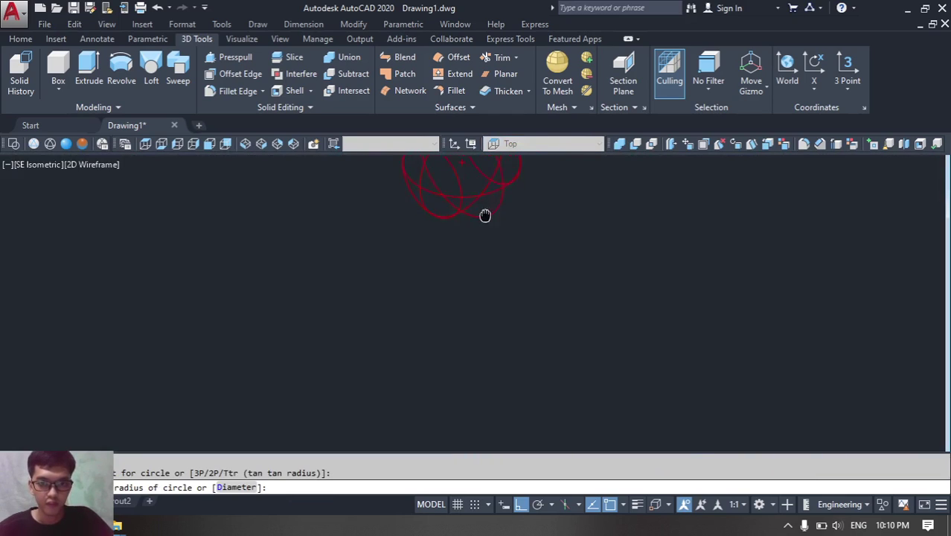
middle_drag(480, 311, 481, 316)
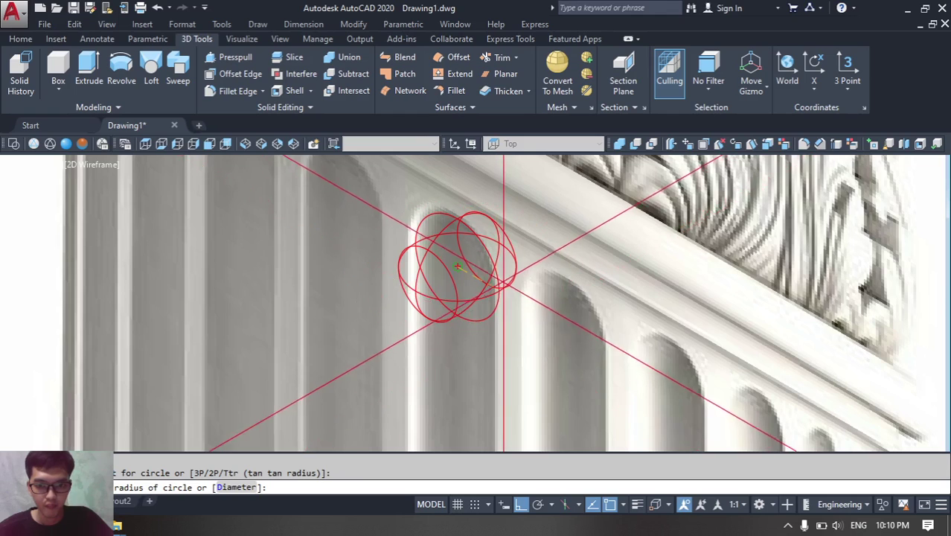
scroll(506, 285, up, 4)
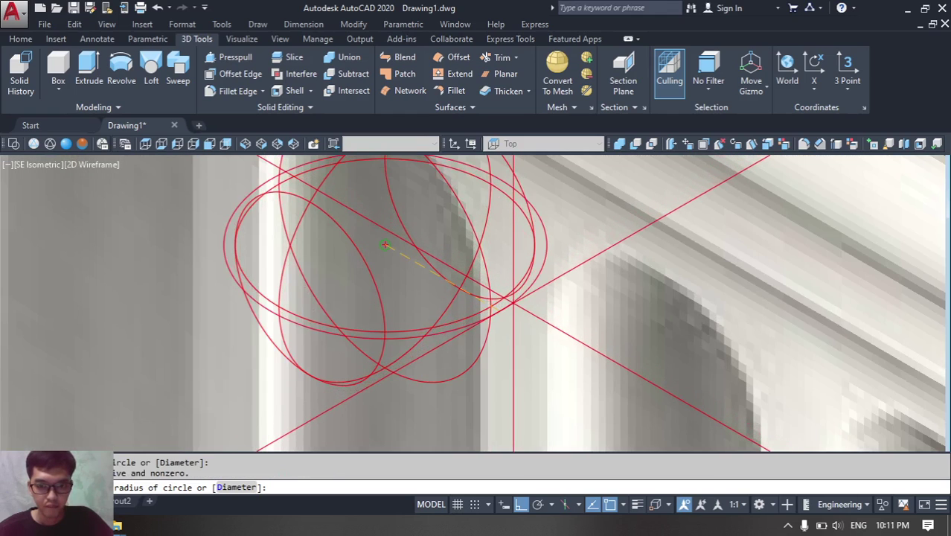
scroll(517, 303, up, 3)
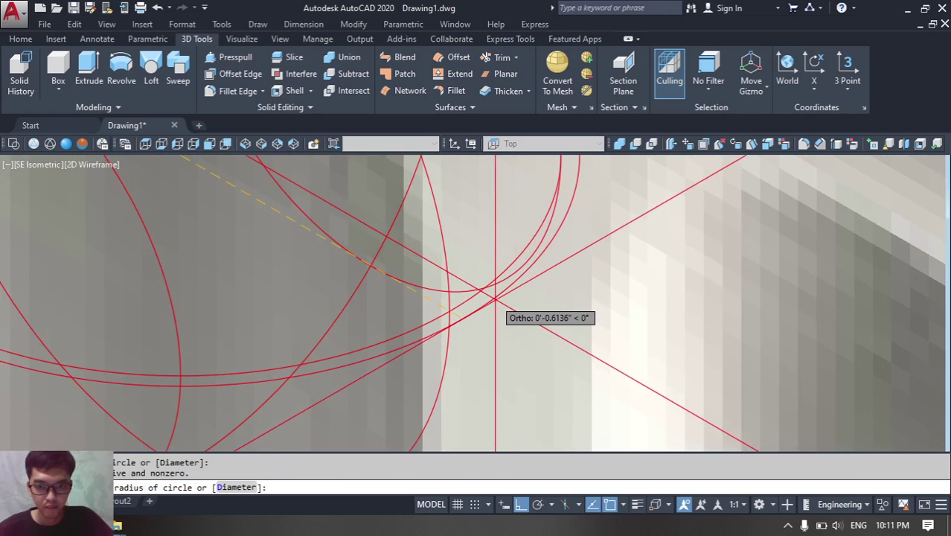
scroll(495, 300, down, 4)
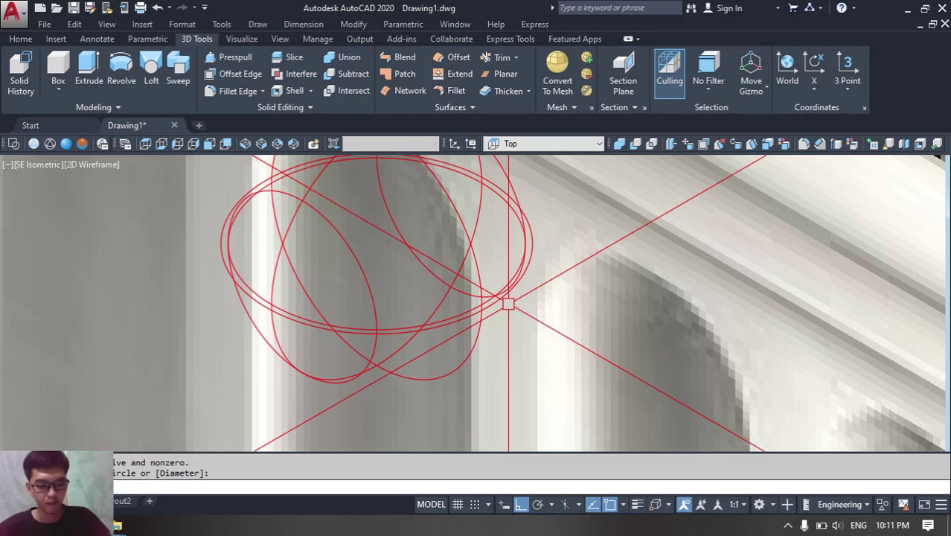
- Extrude the circle at the sphere down along the flute to the bottom edge of the reference image
key(Escape)
text(ext)
key(Return)
click(514, 283)
scroll(513, 294, down, 8)
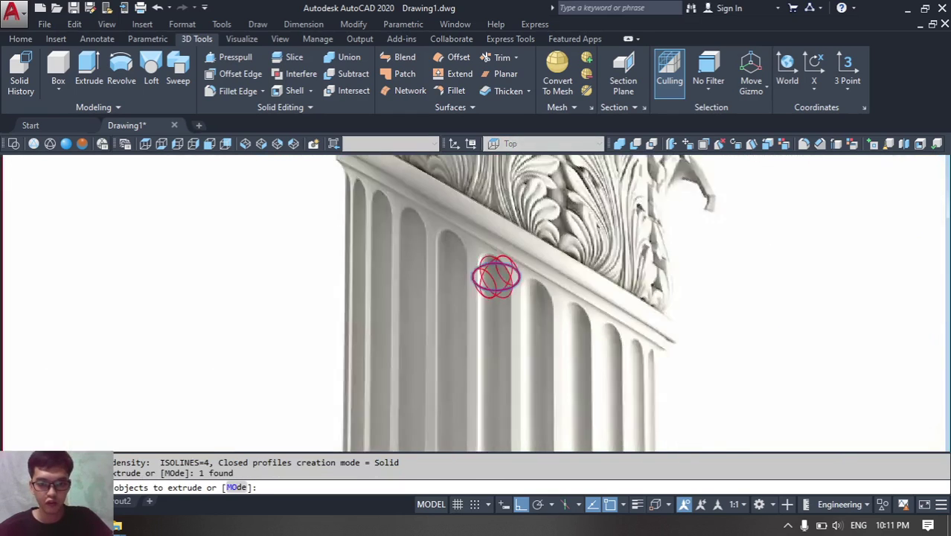
key(Return)
middle_drag(514, 337, 524, 206)
scroll(519, 218, down, 4)
scroll(512, 321, up, 6)
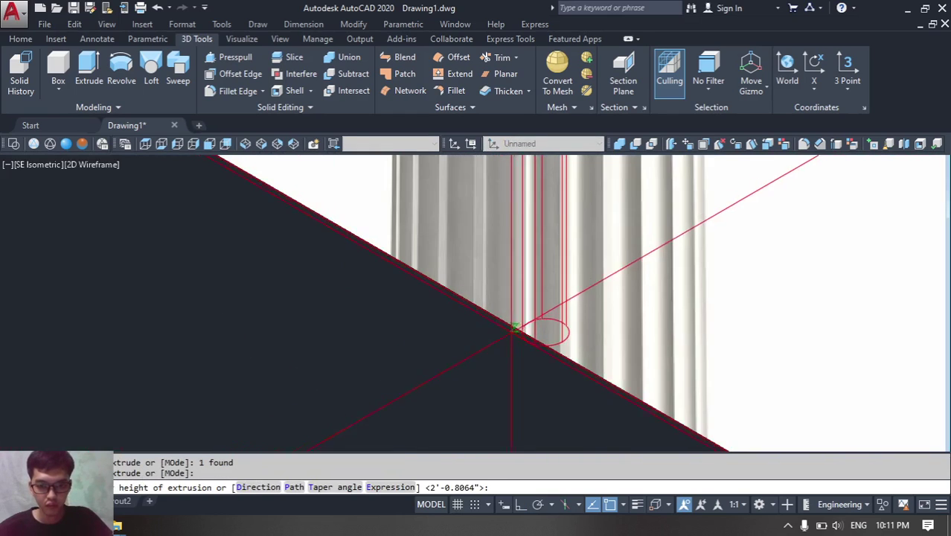
key(F8)
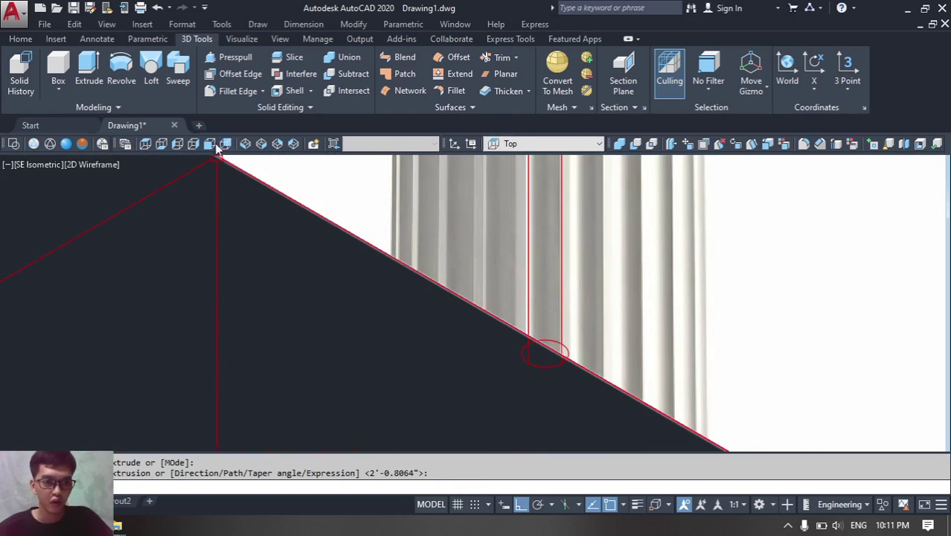
- In the Front view, union the sphere and the extruded cylinder into one round-topped flute solid
click(210, 144)
scroll(372, 327, up, 6)
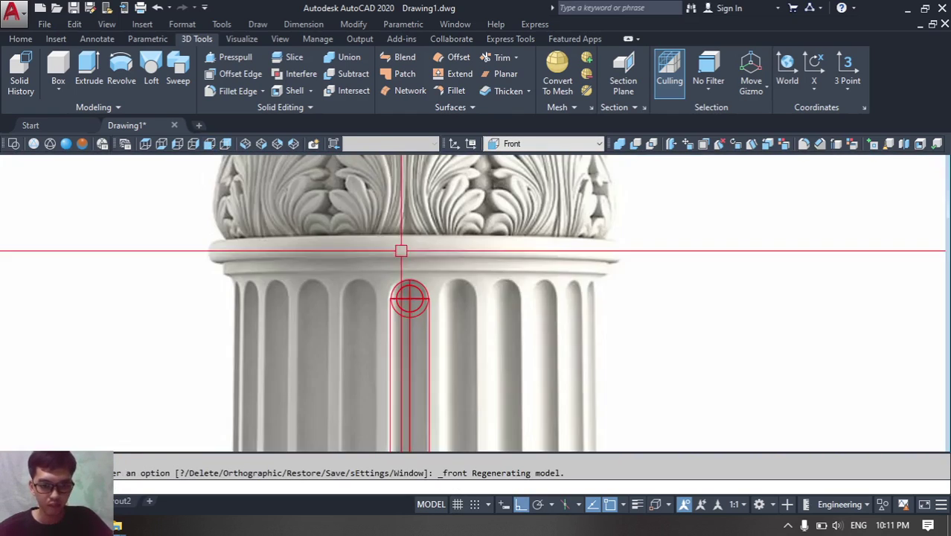
text(i)
key(Return)
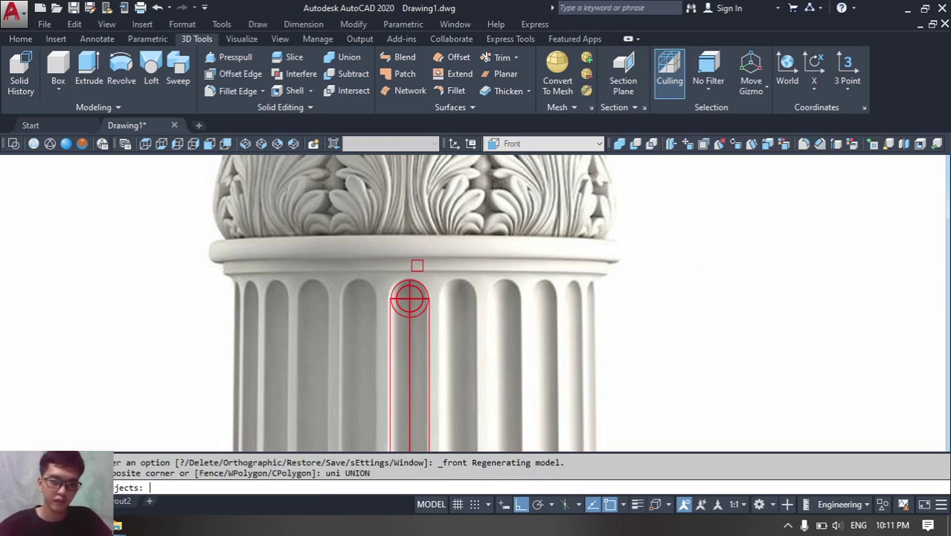
click(502, 325)
click(371, 271)
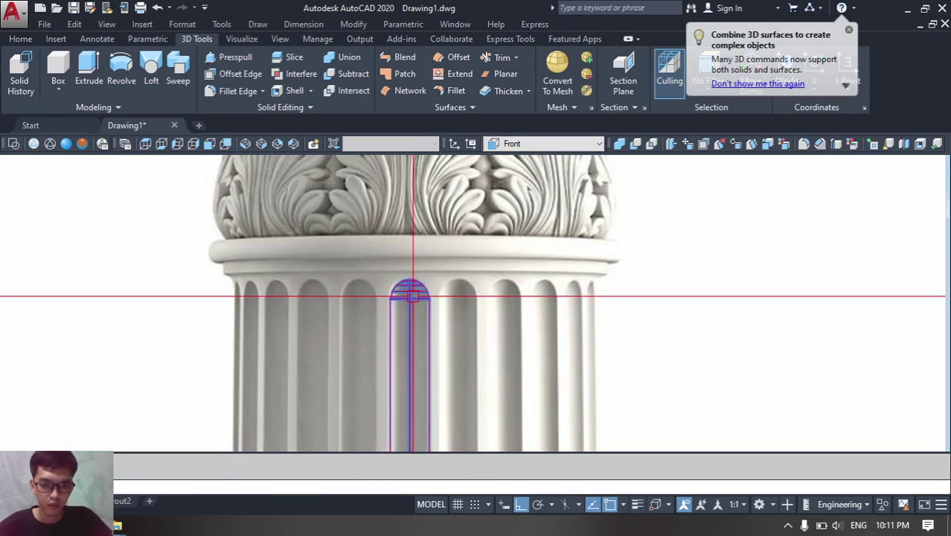
scroll(431, 361, down, 5)
scroll(428, 357, up, 4)
scroll(420, 349, down, 4)
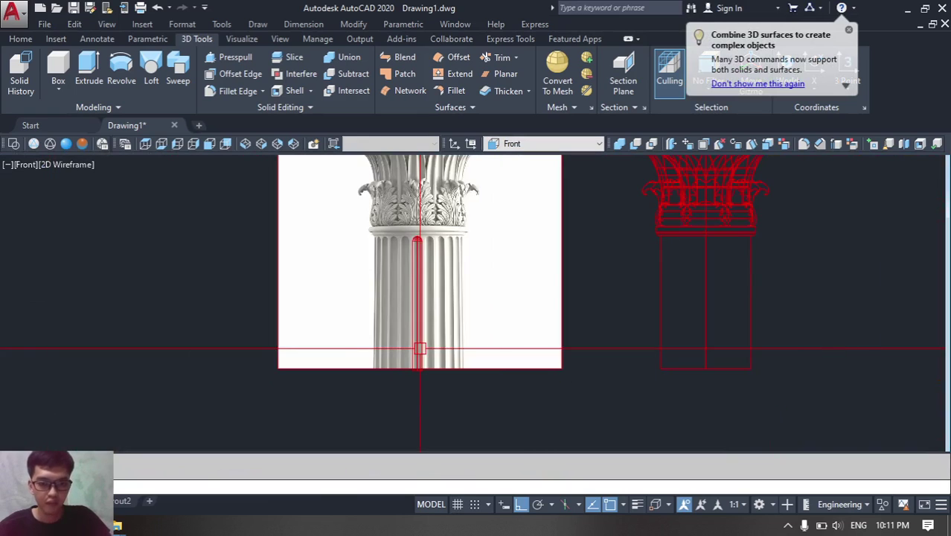
- In the SE Isometric view, move the flute solid from its bottom centre to the front quadrant of the column shaft's base circle
click(261, 145)
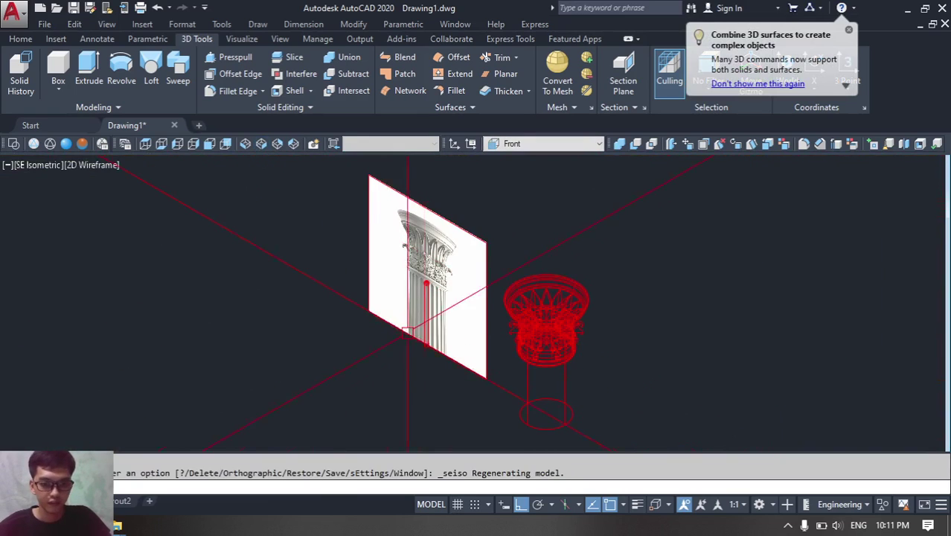
scroll(430, 357, up, 10)
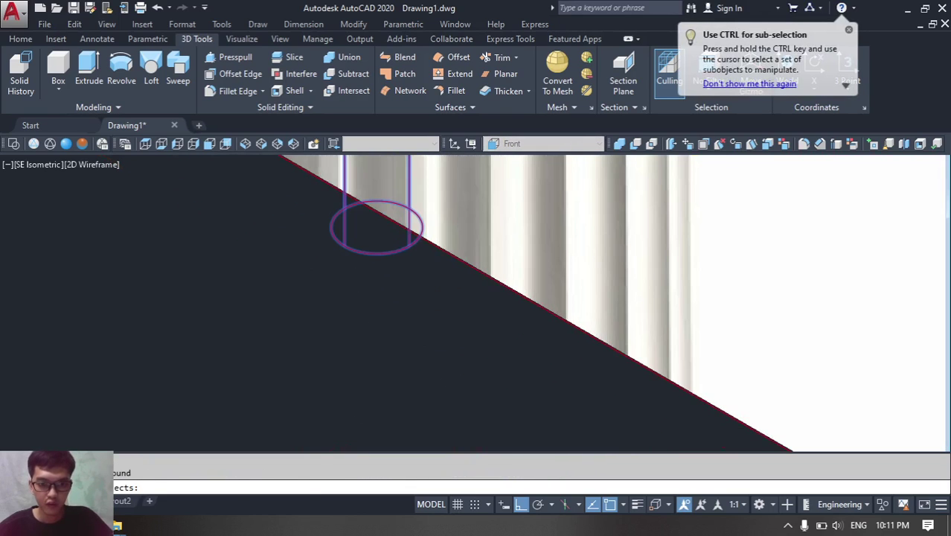
click(387, 215)
scroll(436, 246, down, 8)
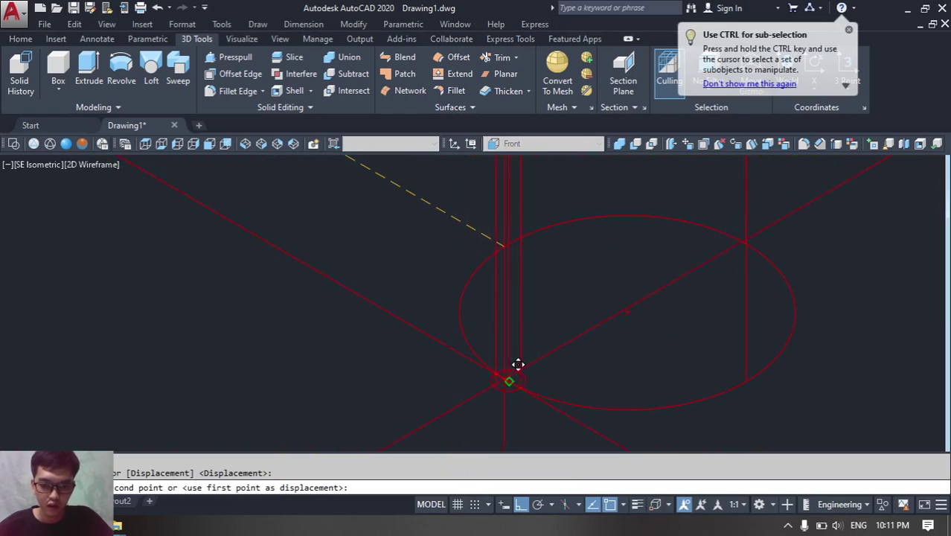
click(523, 366)
scroll(524, 366, down, 5)
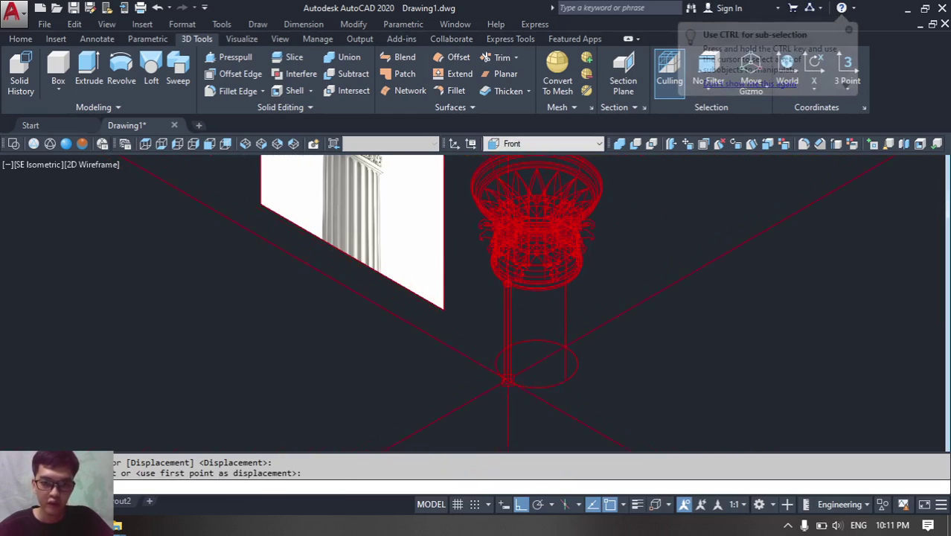
- In the Front view with the Realistic visual style, move the flute solid slightly down below the ring at the shaft's top
click(210, 145)
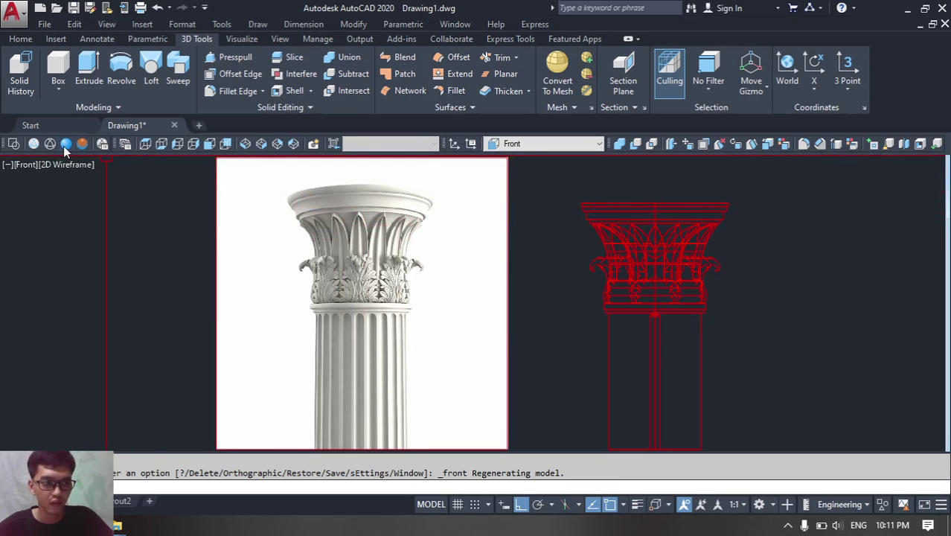
scroll(593, 312, up, 4)
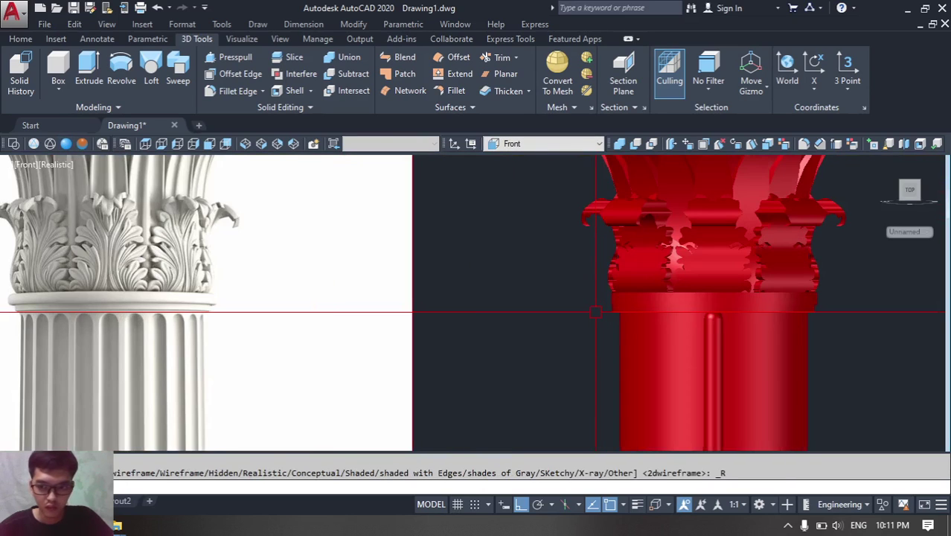
middle_drag(593, 313, 416, 262)
scroll(462, 236, up, 3)
middle_drag(559, 269, 438, 219)
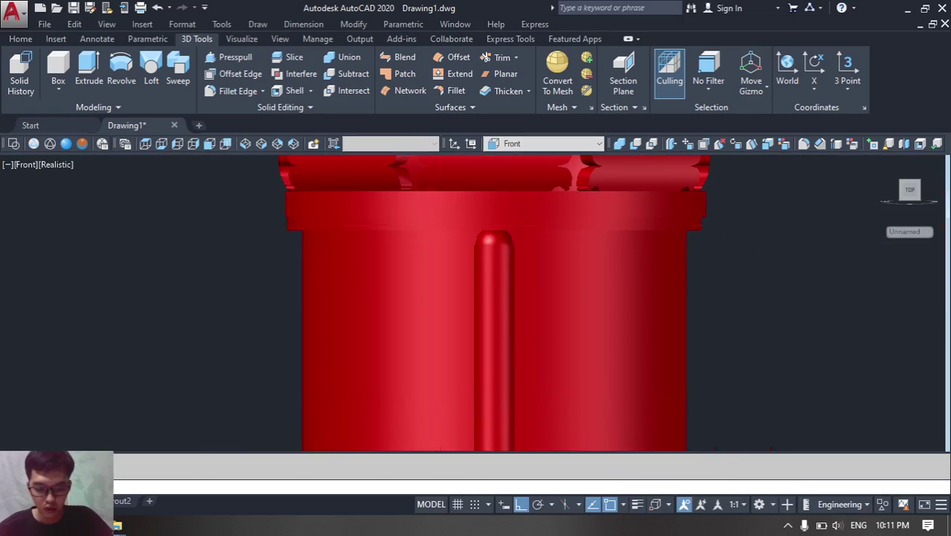
text(m)
key(Return)
click(495, 282)
scroll(495, 284, down, 4)
key(Return)
click(346, 285)
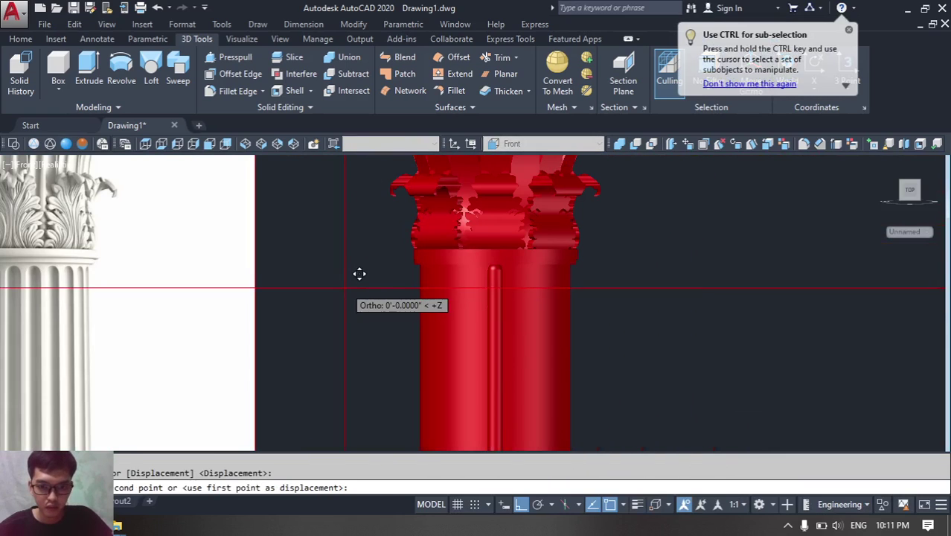
click(345, 296)
scroll(462, 286, up, 3)
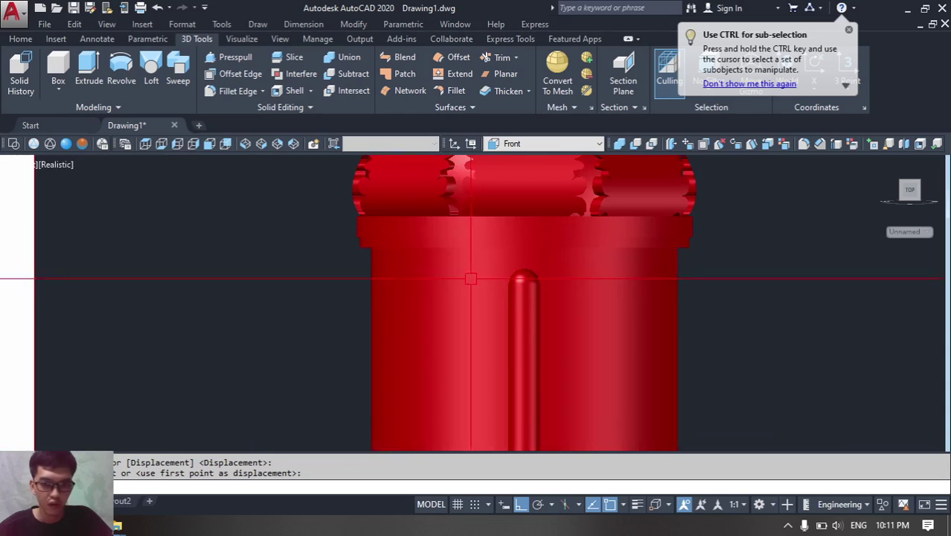
- In 2D Wireframe, move the whole column with the flute solid horizontally until it stands beside the column in the reference image
click(14, 144)
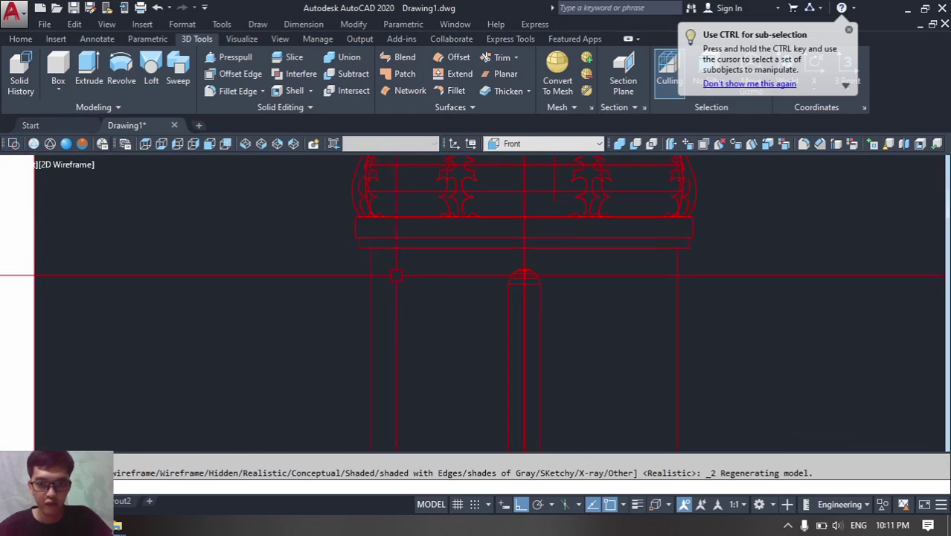
scroll(566, 344, down, 3)
click(566, 346)
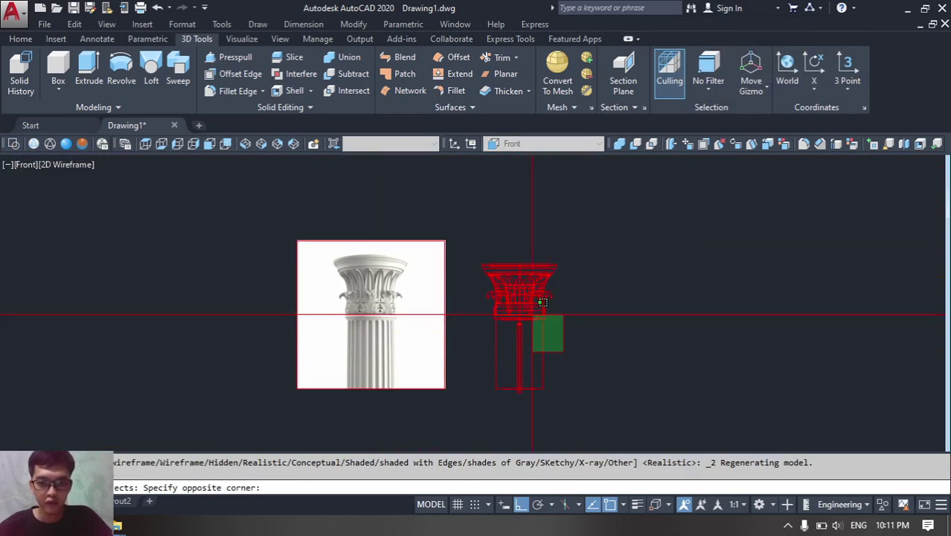
click(470, 226)
key(space)
click(656, 370)
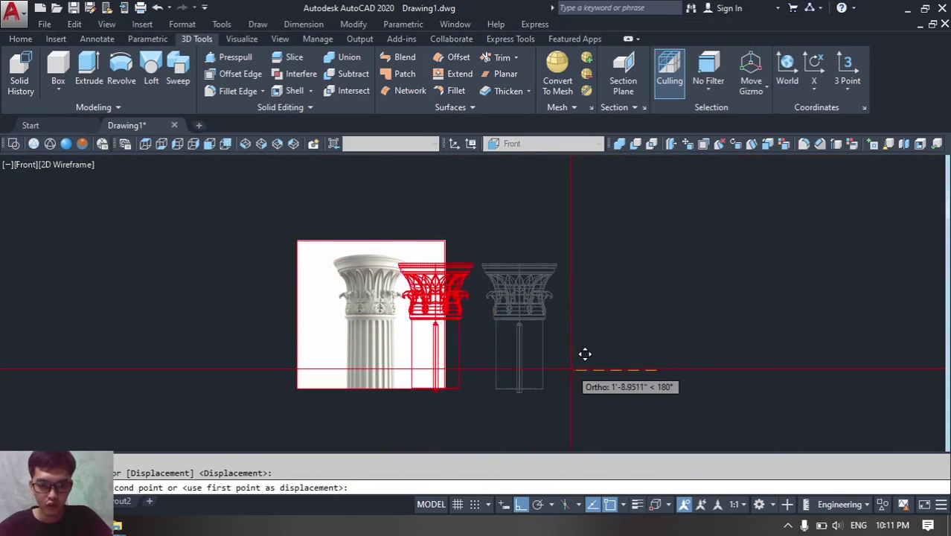
click(559, 368)
- Move the flute solid up about 0.4 inch so its top matches the gap below the ring in the reference image
scroll(414, 341, up, 4)
scroll(410, 341, up, 3)
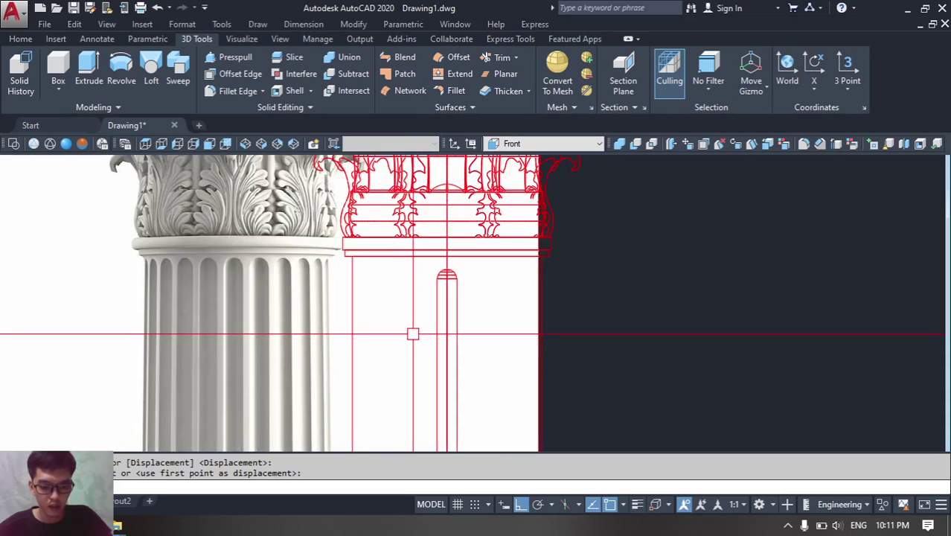
click(412, 334)
key(Return)
click(440, 316)
key(Return)
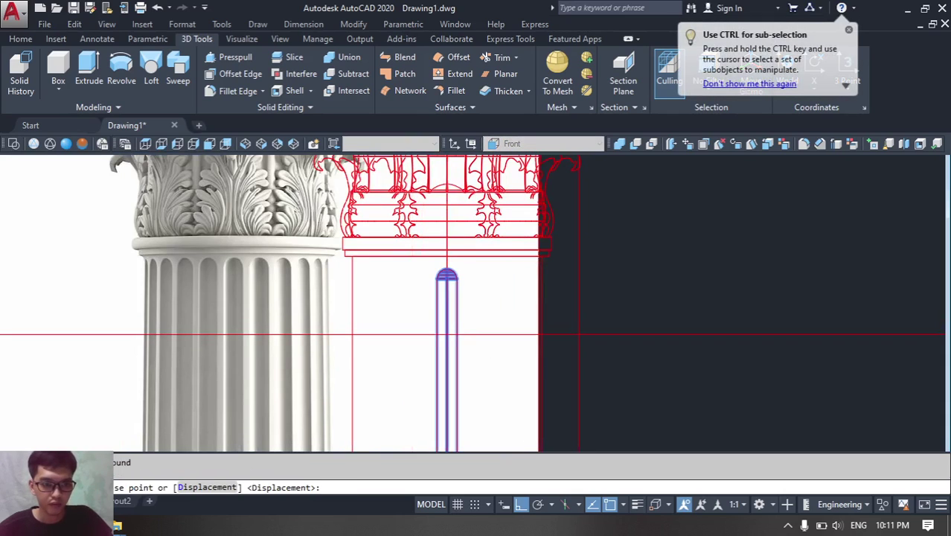
click(593, 318)
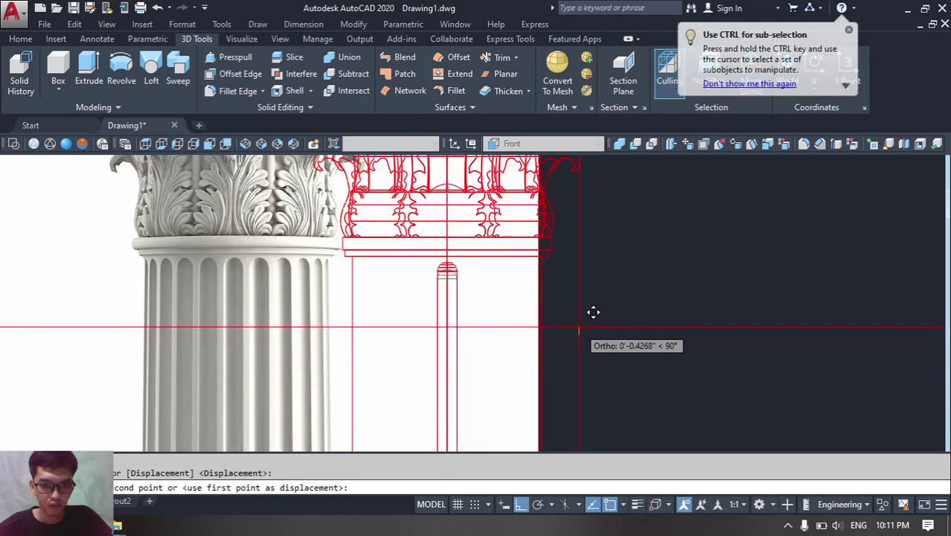
click(580, 325)
scroll(548, 353, down, 1)
scroll(530, 396, up, 3)
scroll(530, 393, down, 3)
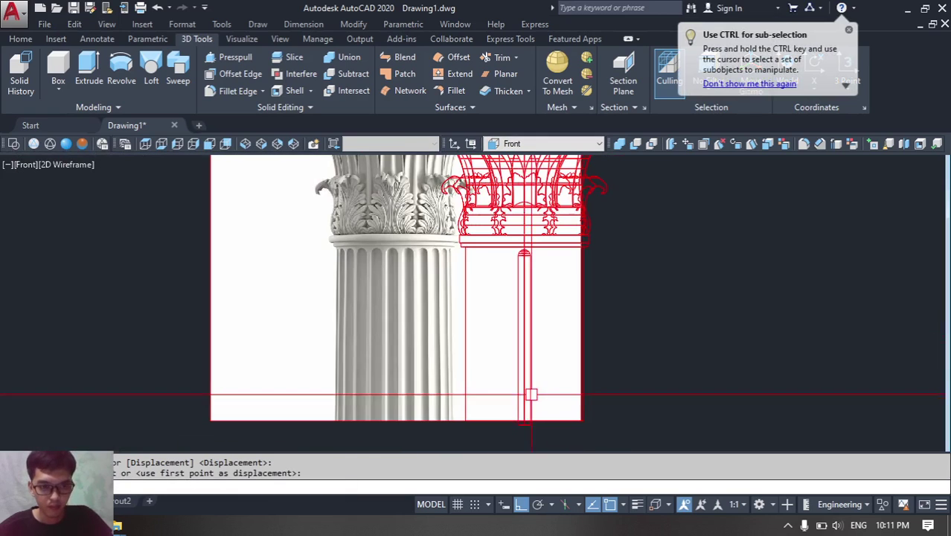
scroll(379, 238, up, 2)
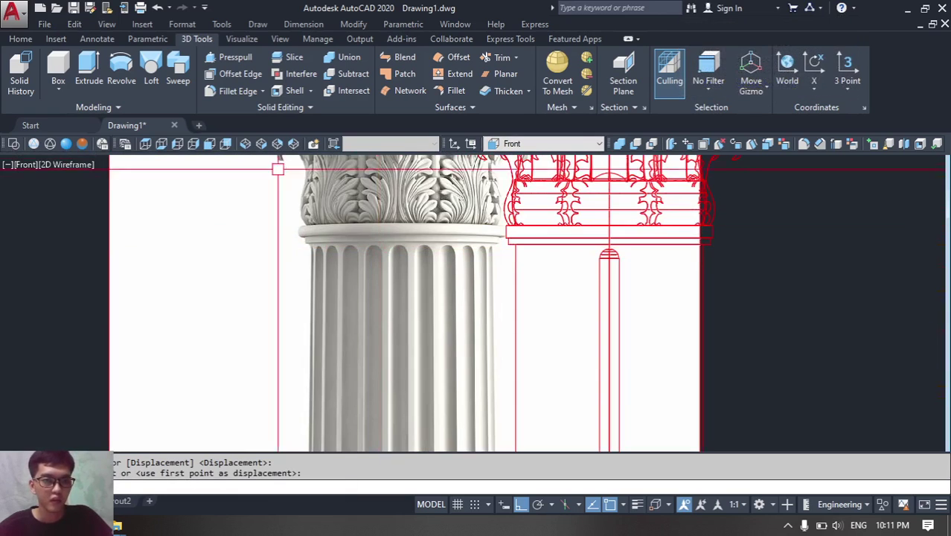
- In the Top view, move the reference image horizontally away from the column model
click(145, 143)
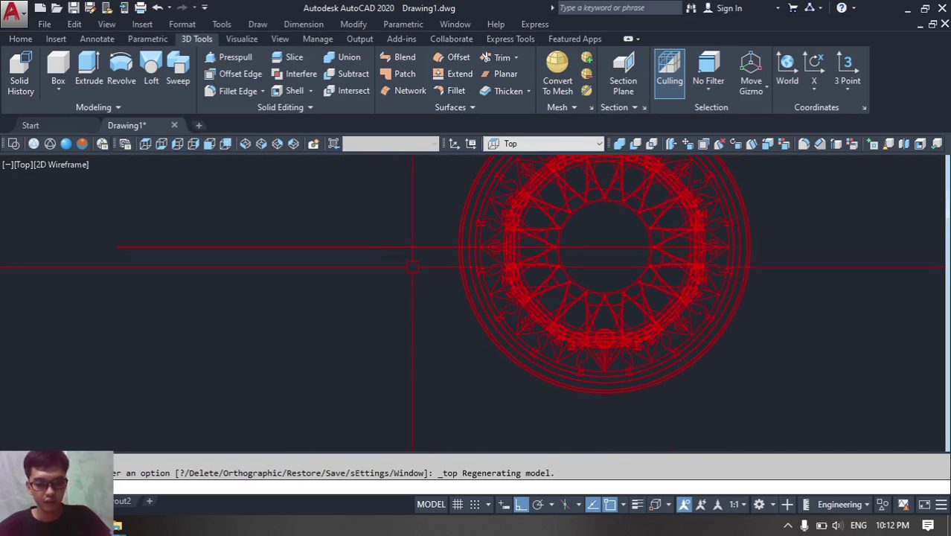
text(m)
key(space)
click(411, 297)
click(372, 210)
key(space)
click(405, 342)
click(220, 330)
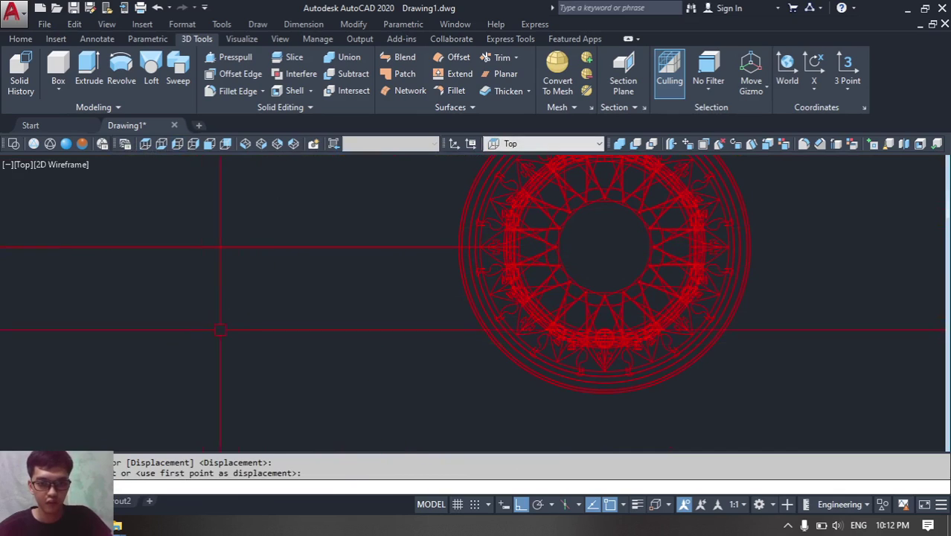
- Move the reference image about 12.4 inches further in the same direction so it stands clear of the column
scroll(273, 326, down, 2)
middle_drag(297, 322, 431, 303)
key(space)
click(438, 311)
click(402, 237)
key(space)
click(437, 362)
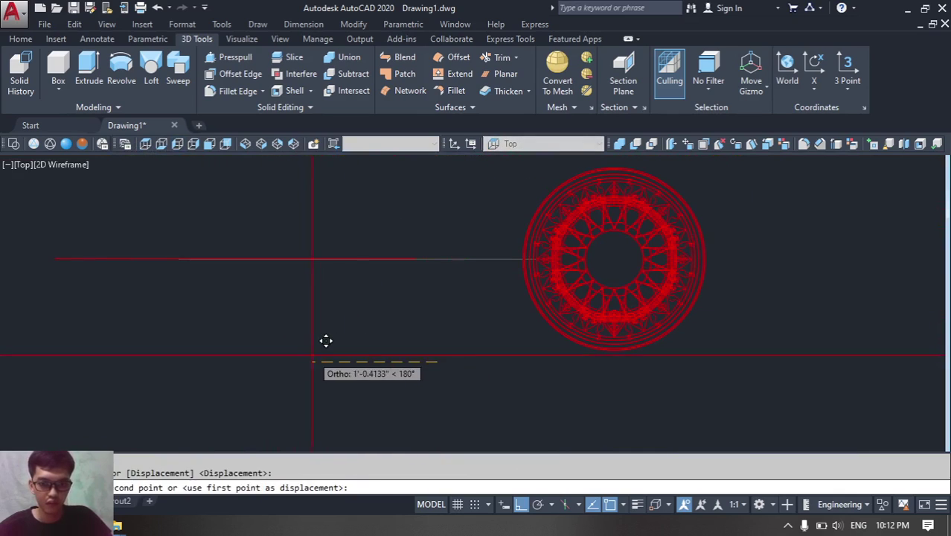
click(313, 357)
scroll(319, 339, down, 3)
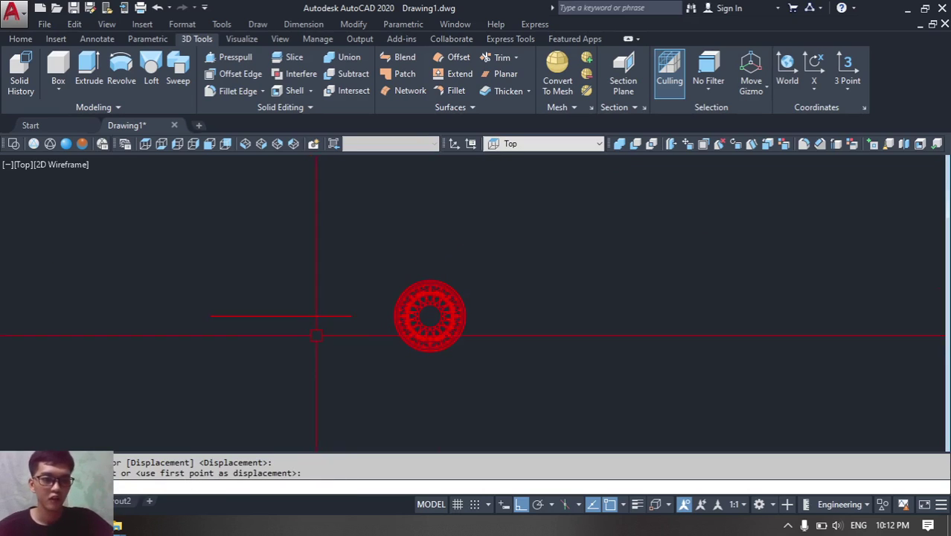
- In the SE Isometric view, create a polar array of the flute solid around the centre of the shaft's base circle
click(261, 144)
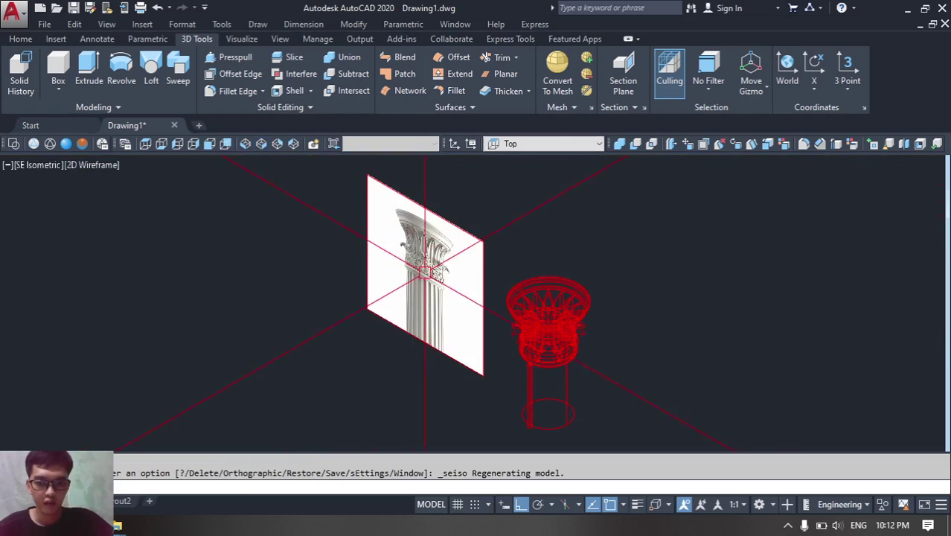
scroll(449, 260, up, 5)
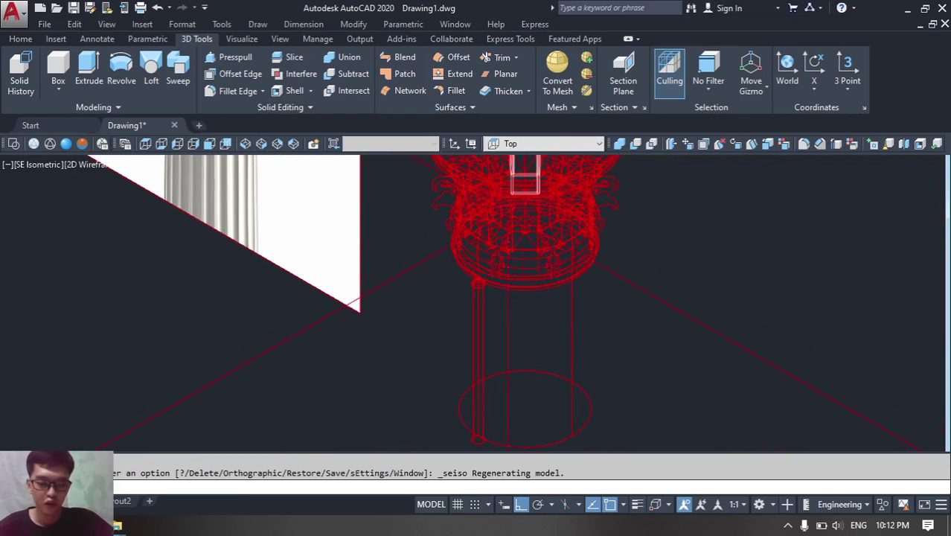
text(arr)
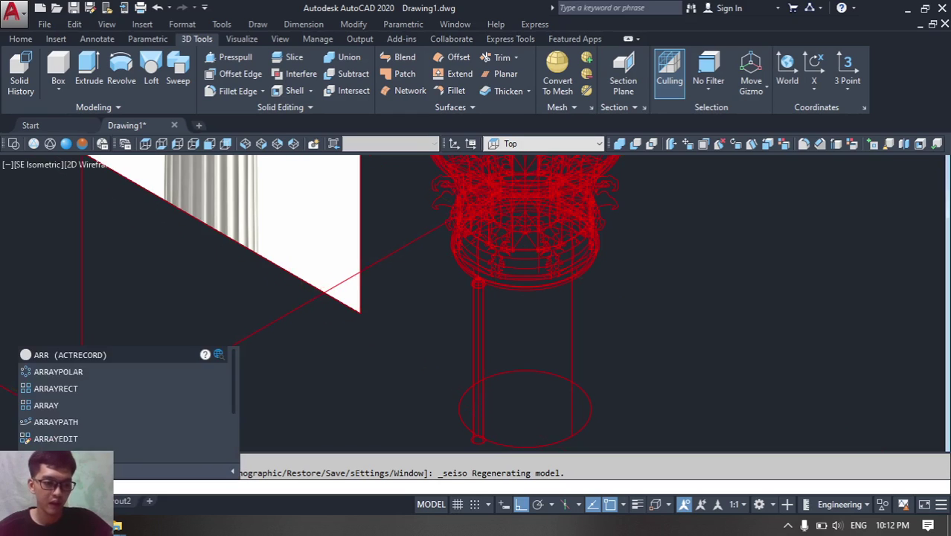
click(60, 376)
middle_drag(498, 374, 499, 368)
scroll(500, 368, up, 4)
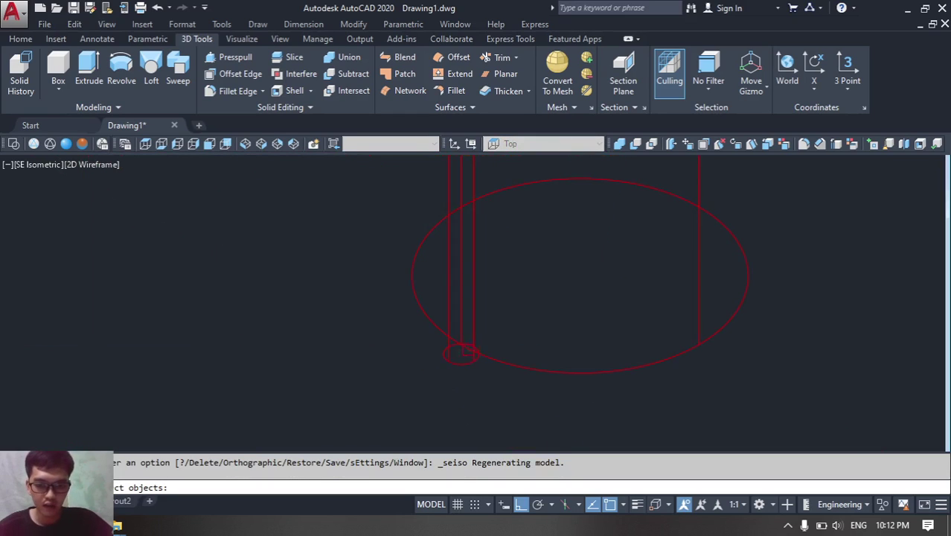
click(461, 357)
key(Return)
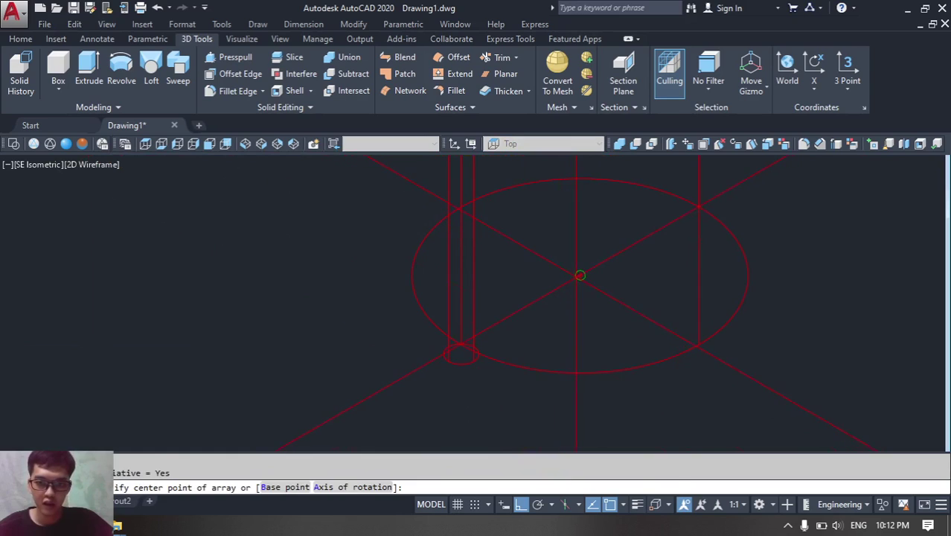
click(580, 276)
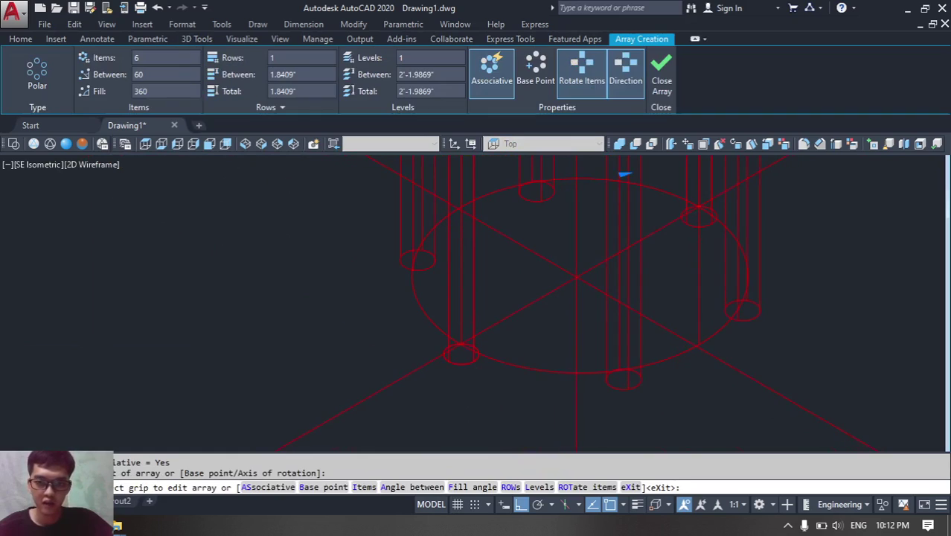
- Set the polar array to 20 items over 360 degrees and finish it
click(168, 63)
text(20)
key(Return)
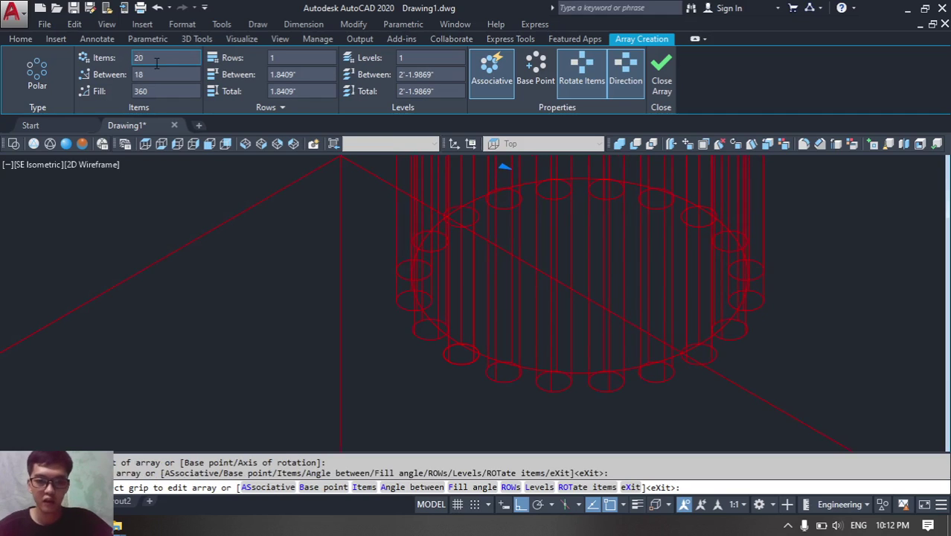
key(Return)
scroll(288, 227, down, 2)
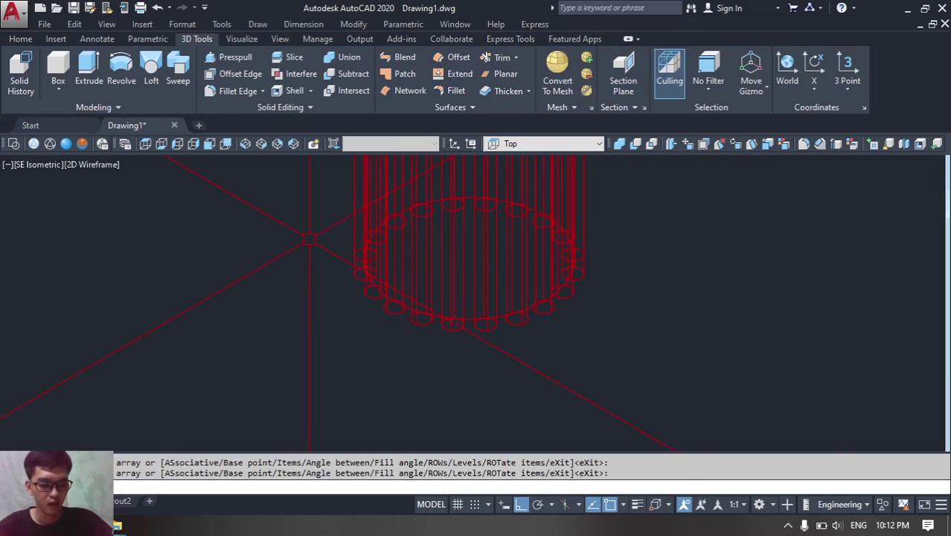
- Explode the polar array of flutes into separate solids
scroll(323, 254, up, 4)
text(x)
key(Return)
click(427, 353)
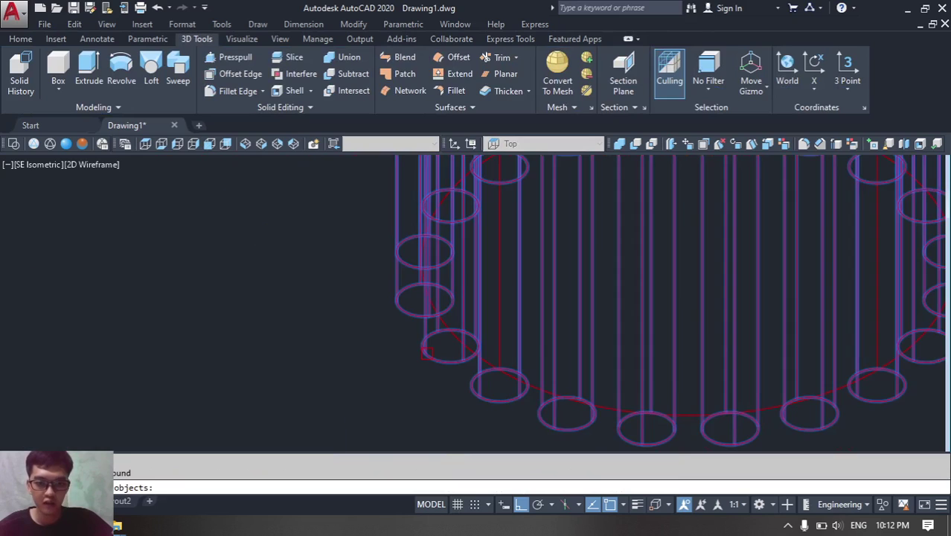
key(Return)
- Start a Subtract operation with the column shaft as the solid to cut from
scroll(427, 352, down, 2)
scroll(427, 348, down, 3)
text(su)
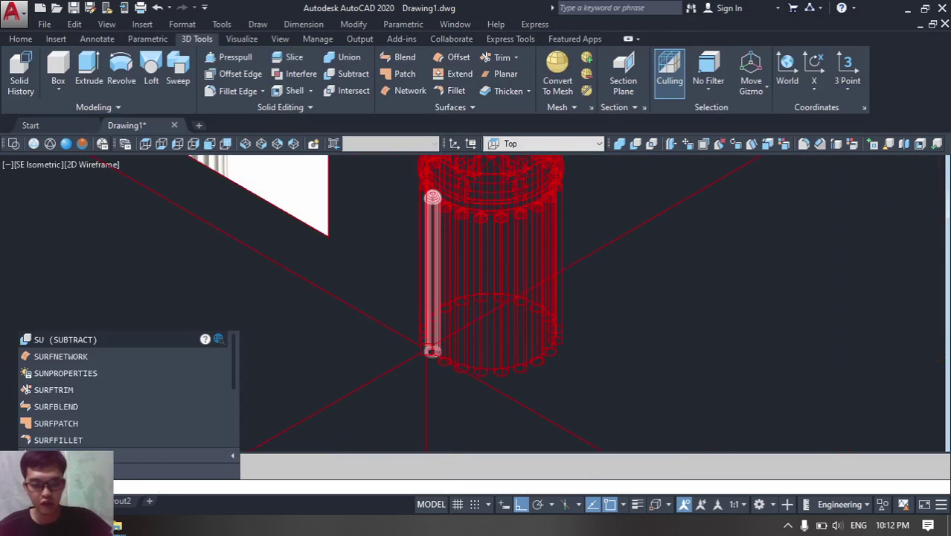
key(Return)
scroll(596, 333, up, 4)
scroll(487, 298, up, 3)
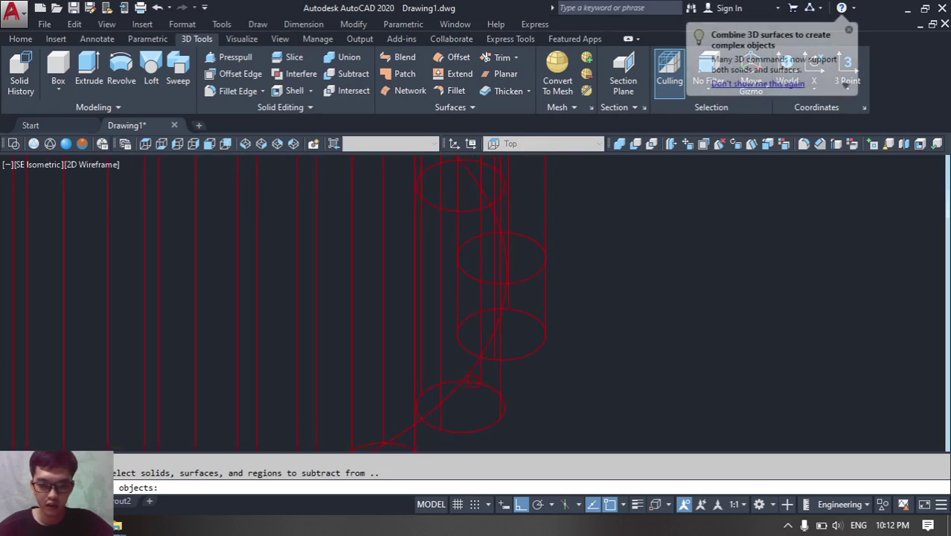
click(484, 374)
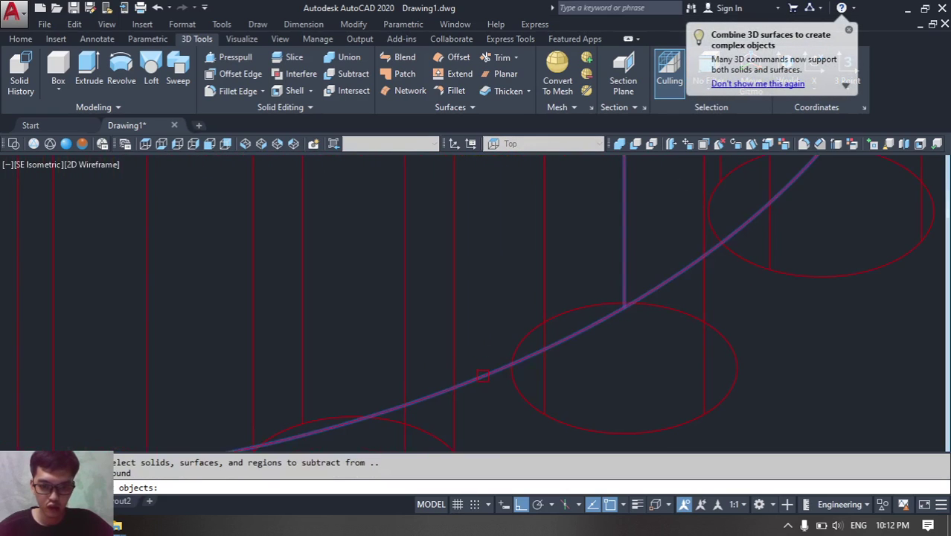
scroll(485, 374, down, 10)
key(Return)
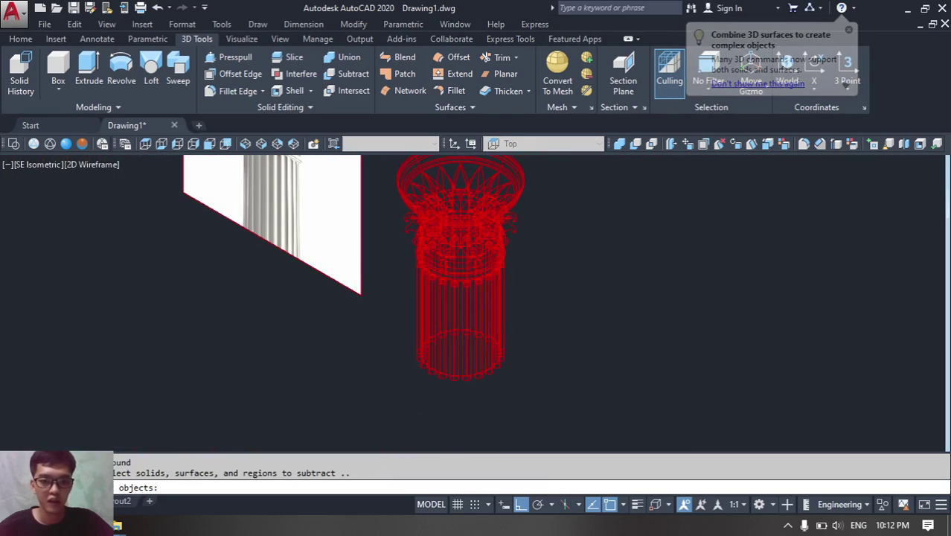
- Subtract all the arrayed flute solids from the shaft and display the model in the Realistic visual style
mouse_move(424, 328)
shift+middle_down()
mouse_move(445, 259)
mouse_move(416, 314)
shift+middle_up()
key(Escape)
scroll(415, 313, up, 6)
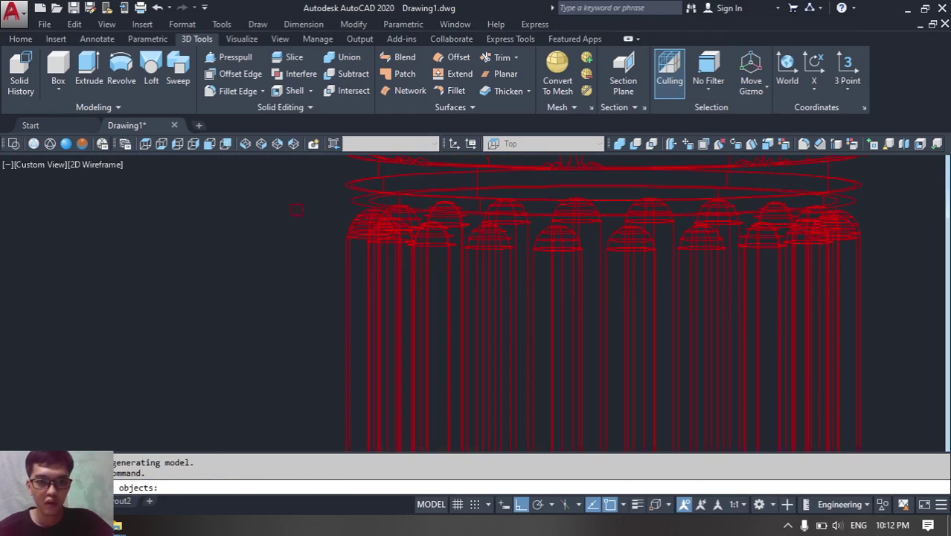
scroll(287, 172, down, 5)
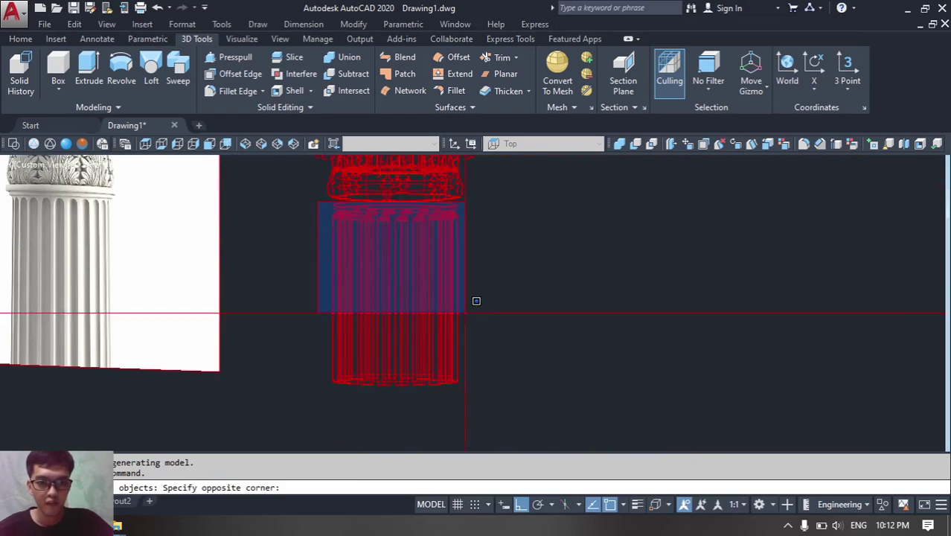
click(538, 421)
key(Return)
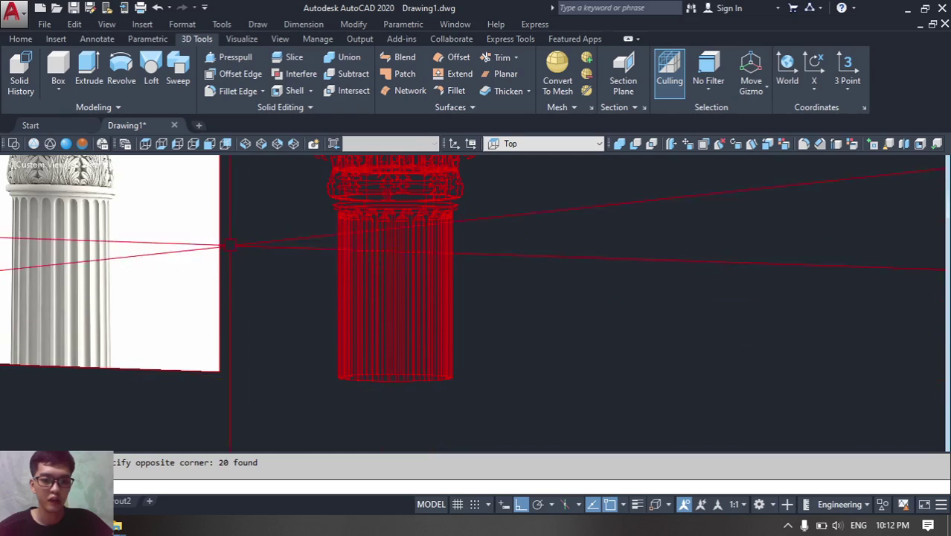
click(67, 144)
scroll(380, 248, down, 3)
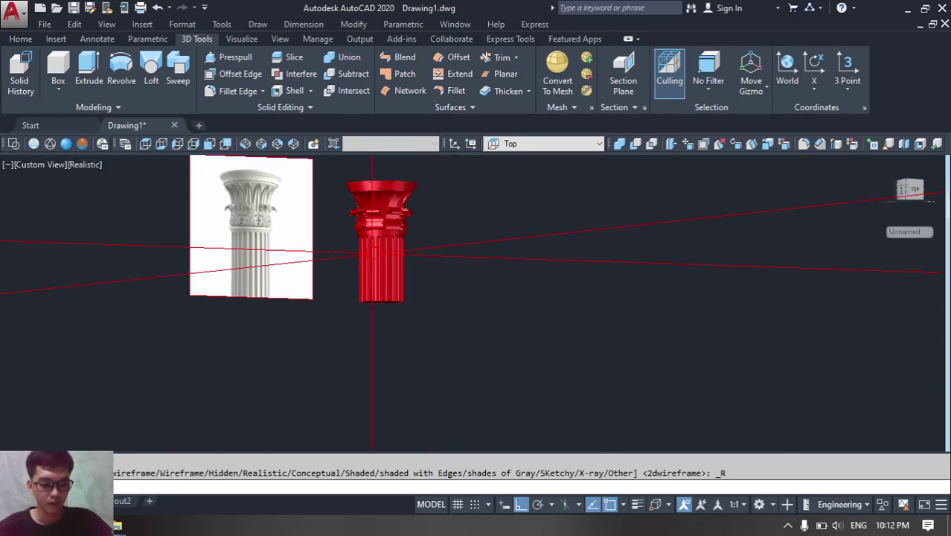
text(m)
key(Return)
click(404, 272)
key(Return)
click(535, 320)
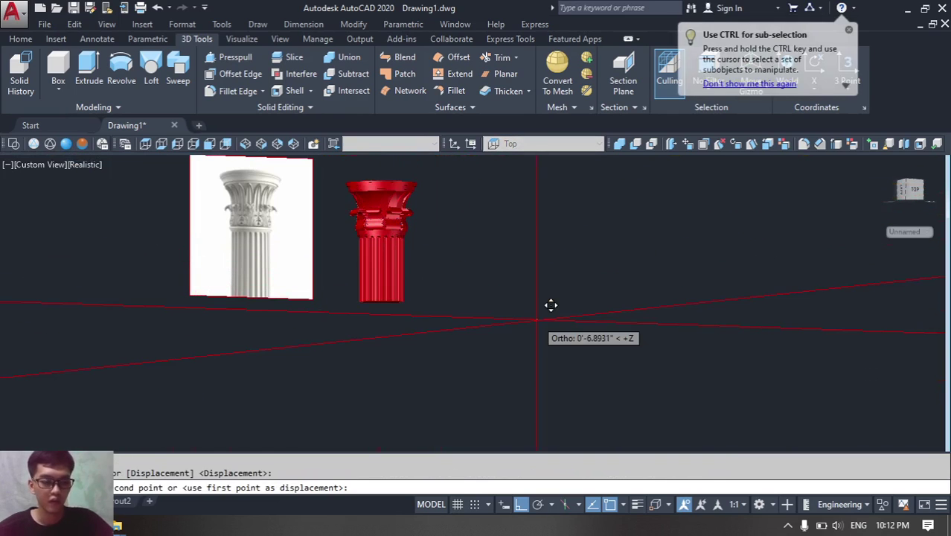
key(Escape)
shift+middle_drag(402, 233, 310, 258)
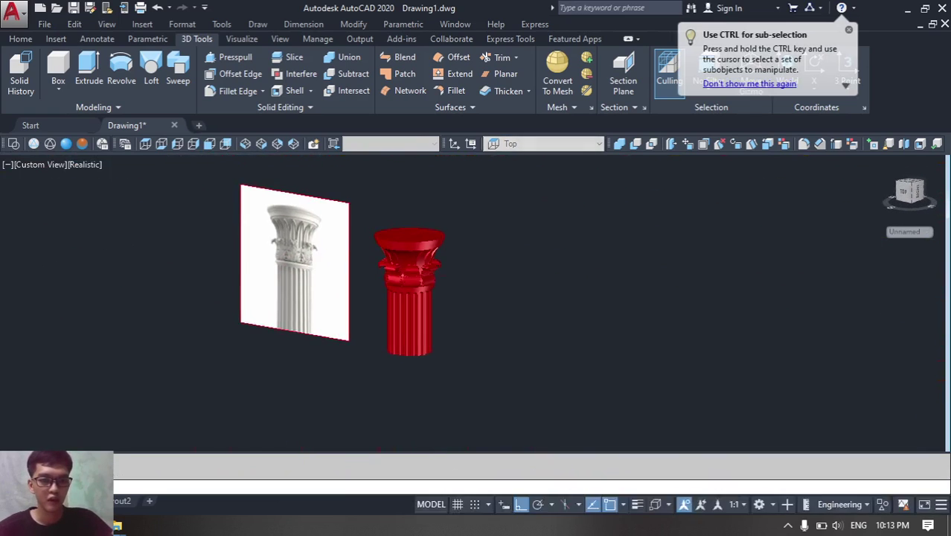
scroll(333, 241, up, 7)
scroll(517, 286, down, 6)
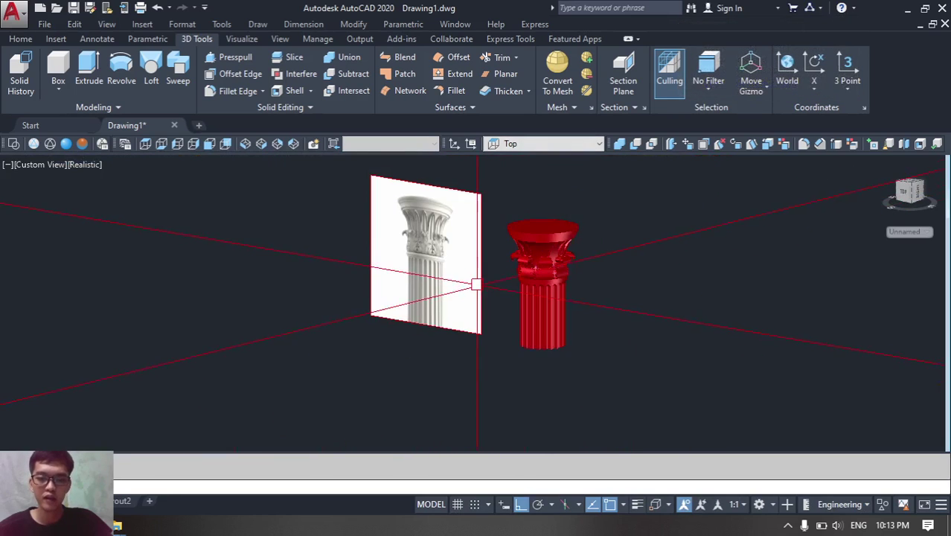